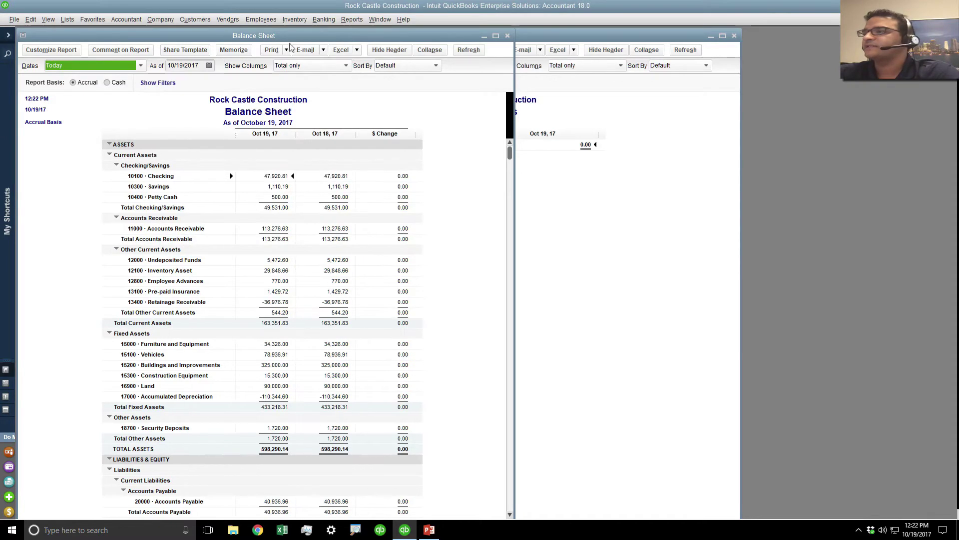
Tile the Balance Sheet and Profit & Loss reports side by side, and select the 12100 Inventory Asset balance
{"action": "left_click", "coordinate": [362, 19]}
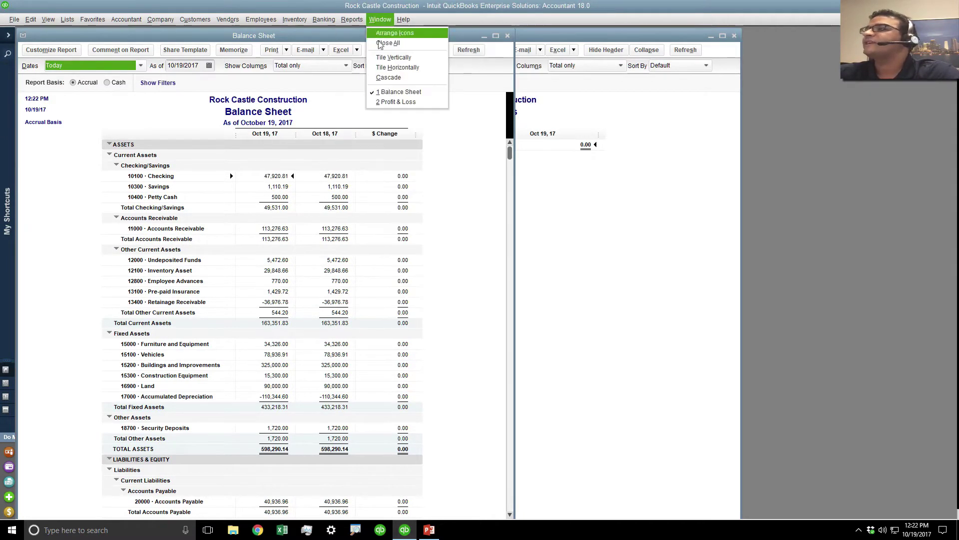
{"action": "left_click", "coordinate": [385, 60]}
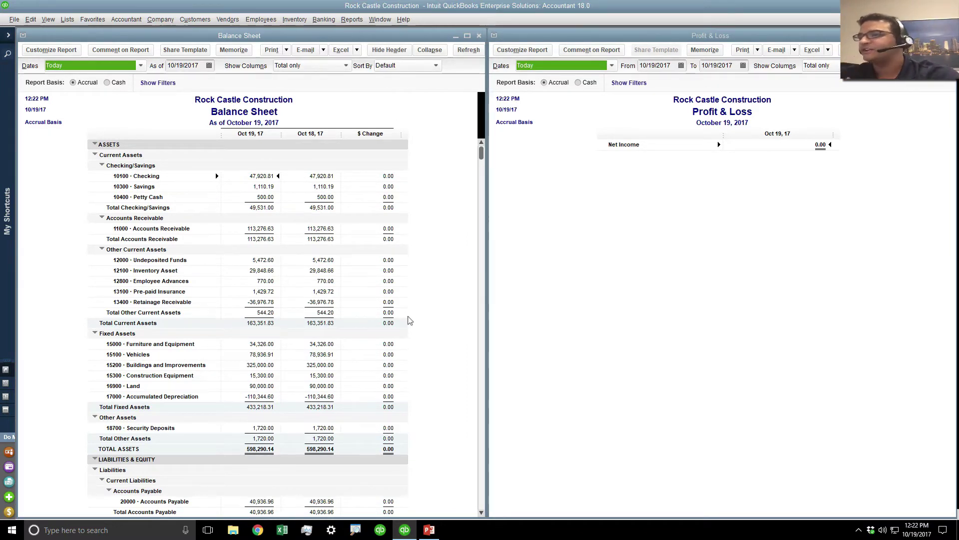
{"action": "left_click", "coordinate": [265, 270]}
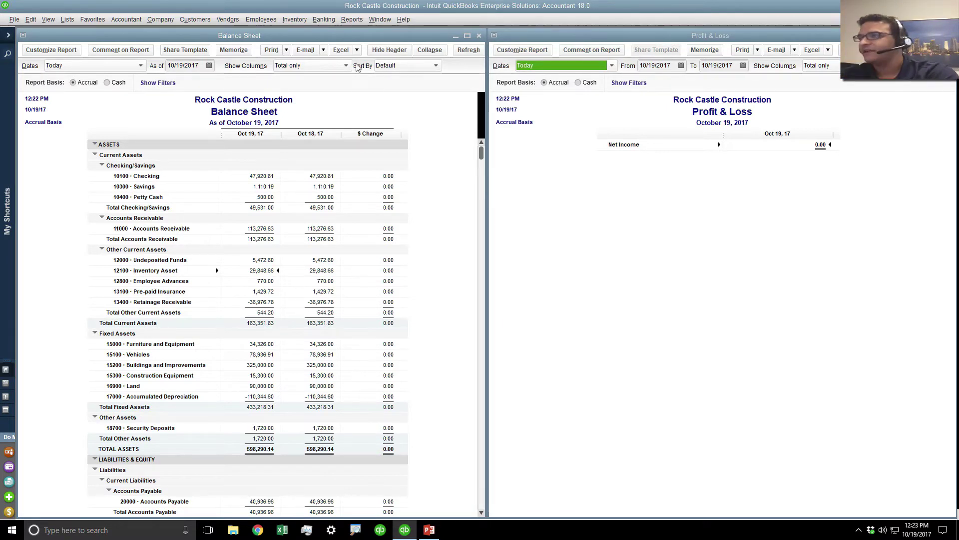
Start a general journal entry dated 10/19/2017 and credit 12100 Inventory Asset for 20,000.00
{"action": "left_click", "coordinate": [334, 20]}
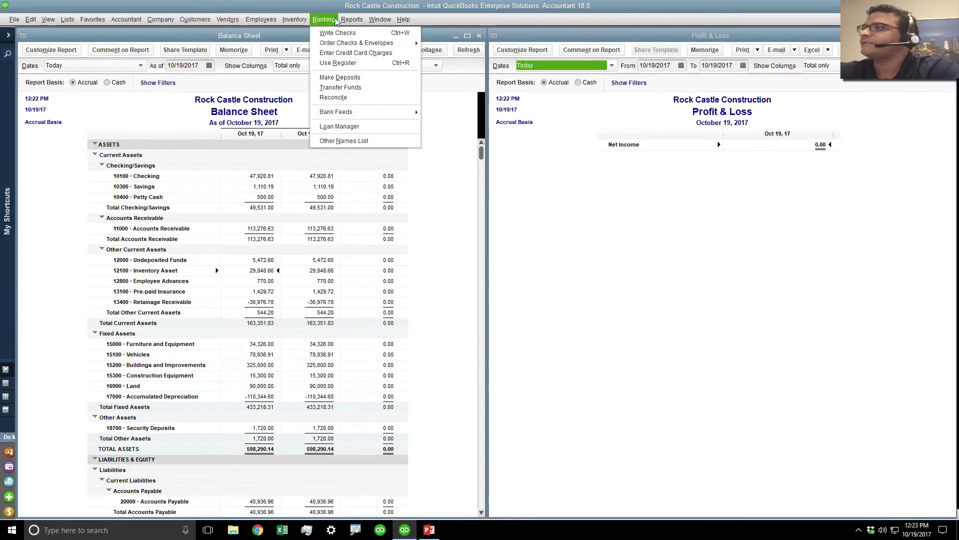
{"action": "mouse_move", "coordinate": [193, 24]}
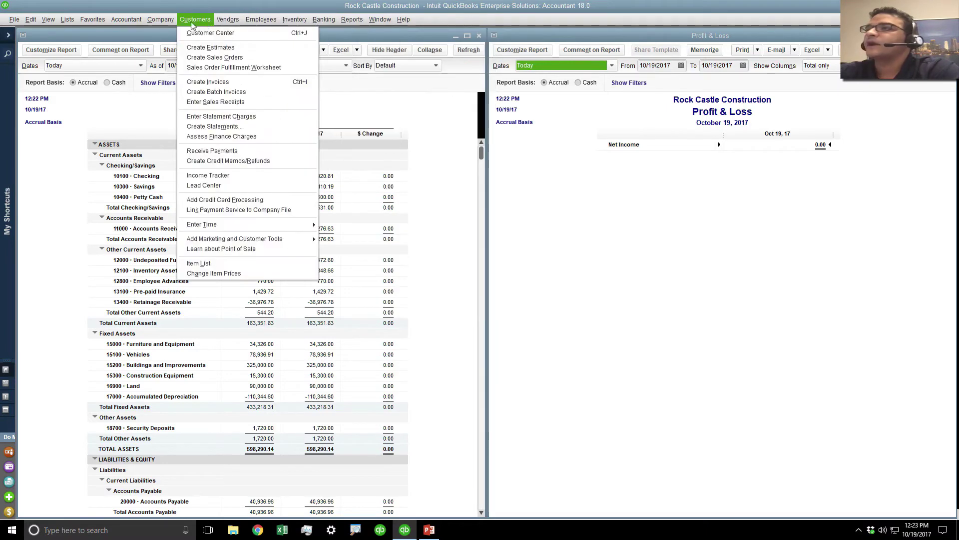
{"action": "left_click", "coordinate": [222, 220]}
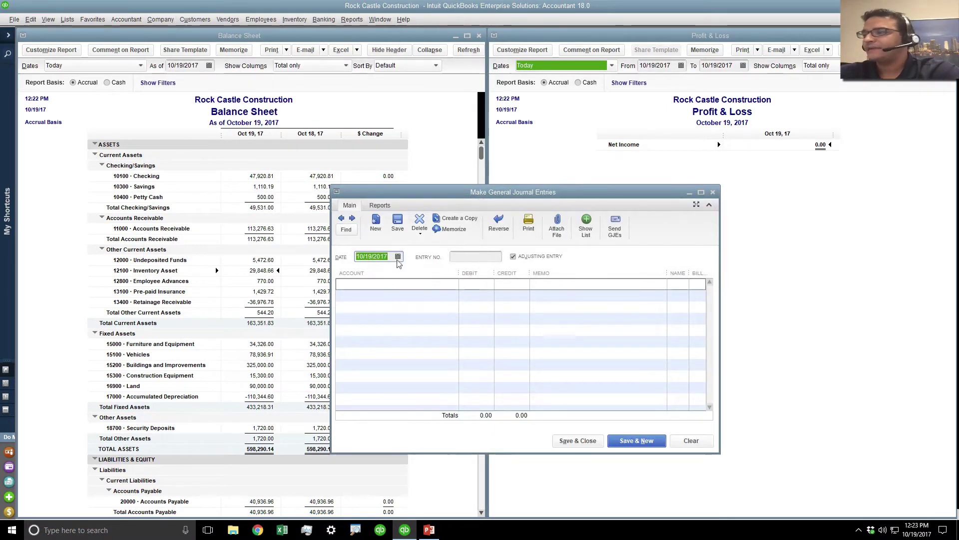
{"action": "type", "text": "Inventory Asset"}
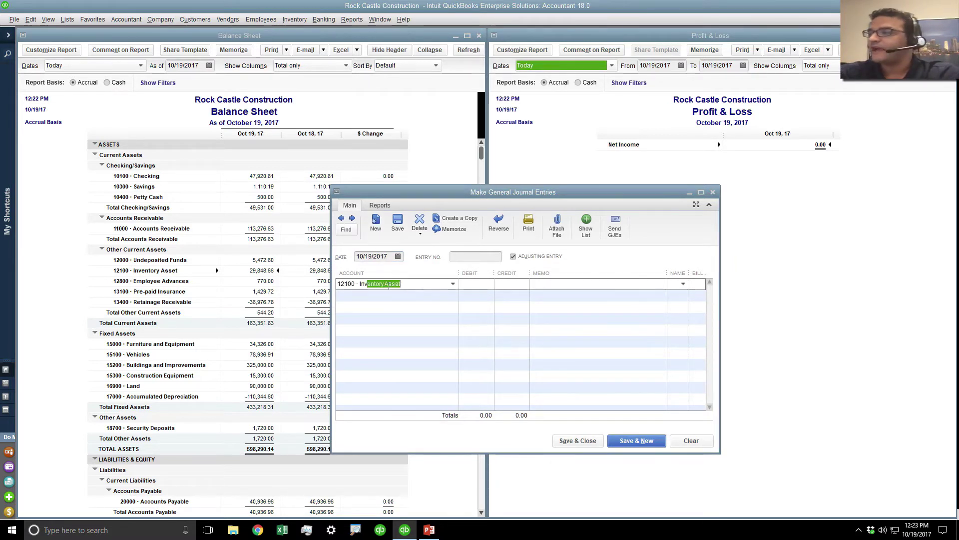
{"action": "left_click", "coordinate": [476, 283]}
{"action": "left_click", "coordinate": [520, 283]}
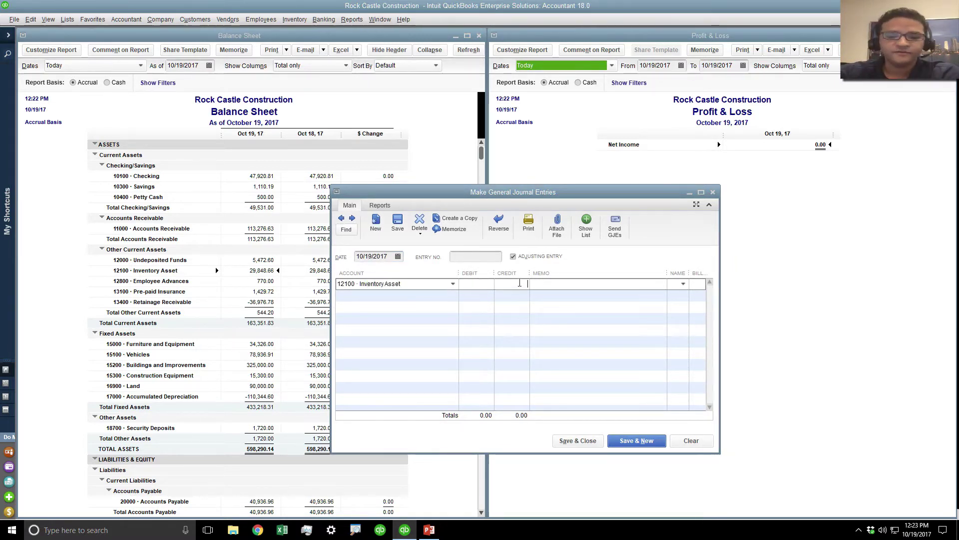
{"action": "type", "text": "20000"}
Debit 50100 Cost of Goods Sold for 20,000.00 on the second journal line
{"action": "left_click", "coordinate": [399, 297]}
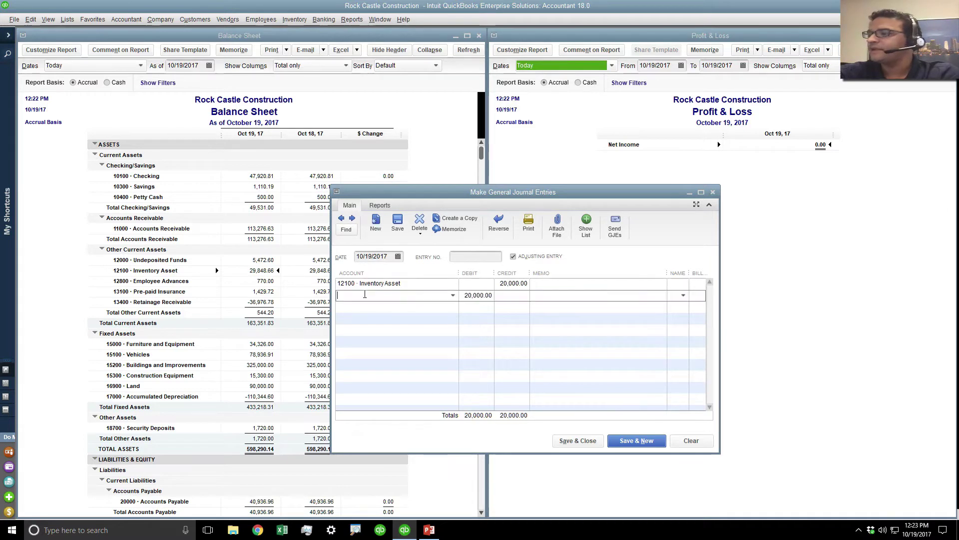
{"action": "type", "text": "Cost of Goods Sold"}
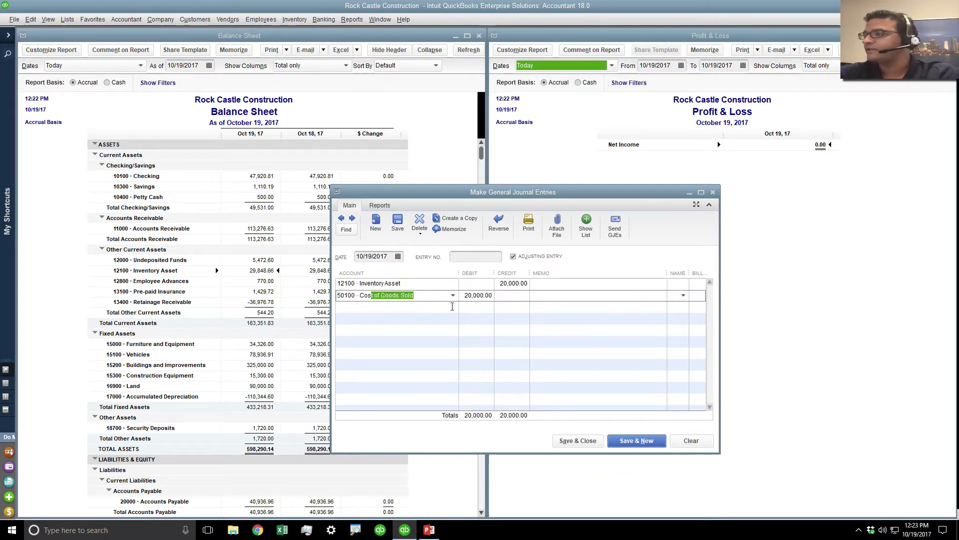
{"action": "left_click", "coordinate": [467, 295]}
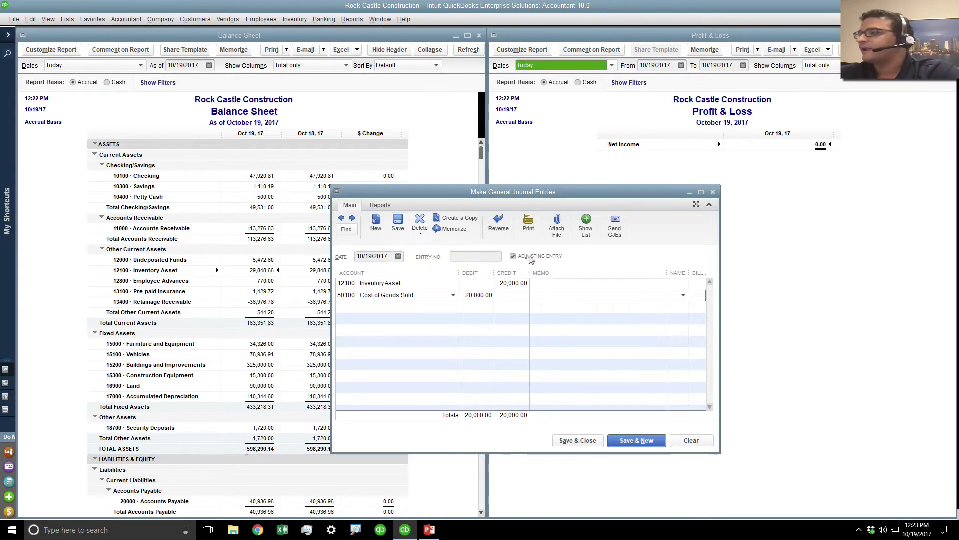
Unmark the journal as an adjusting entry, save it, and move its window clear of the report figures
{"action": "left_click", "coordinate": [513, 256]}
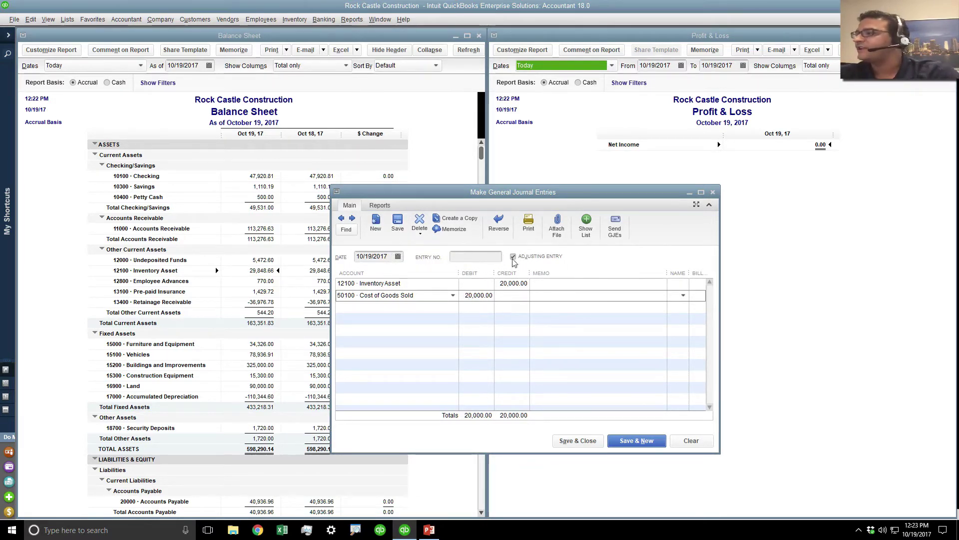
{"action": "left_click", "coordinate": [513, 257]}
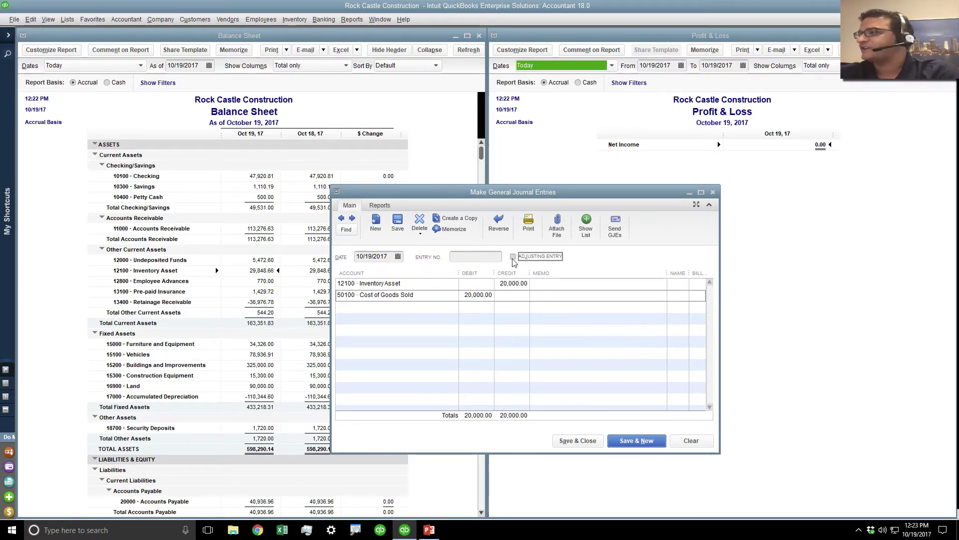
{"action": "left_click", "coordinate": [398, 222]}
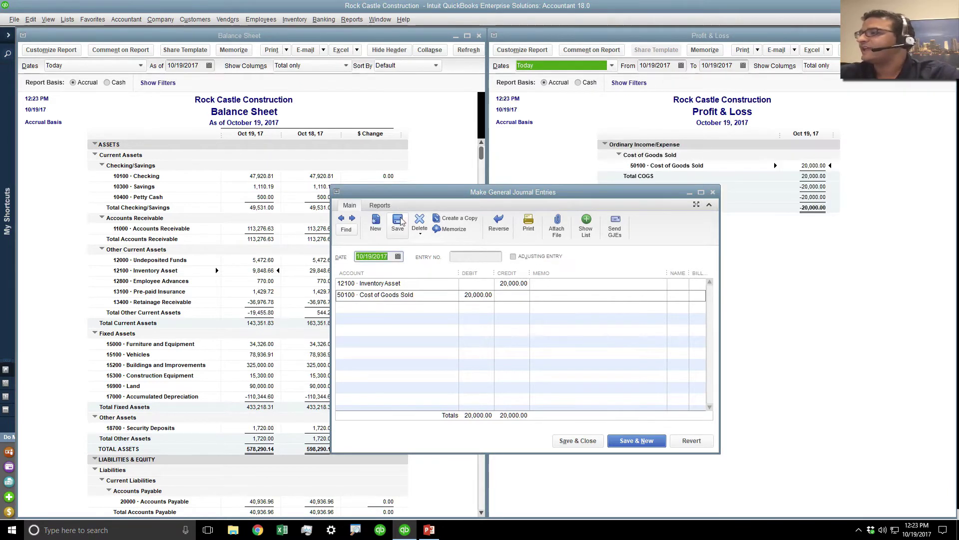
{"action": "left_click_drag", "start_coordinate": [525, 195], "coordinate": [635, 253]}
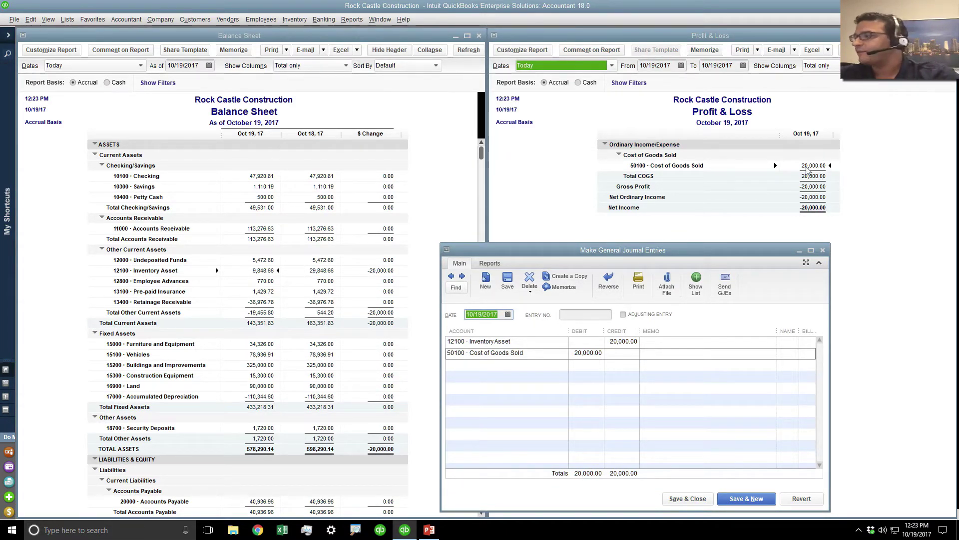
Mark the saved journal as an adjusting entry and record the change
{"action": "left_click", "coordinate": [623, 314]}
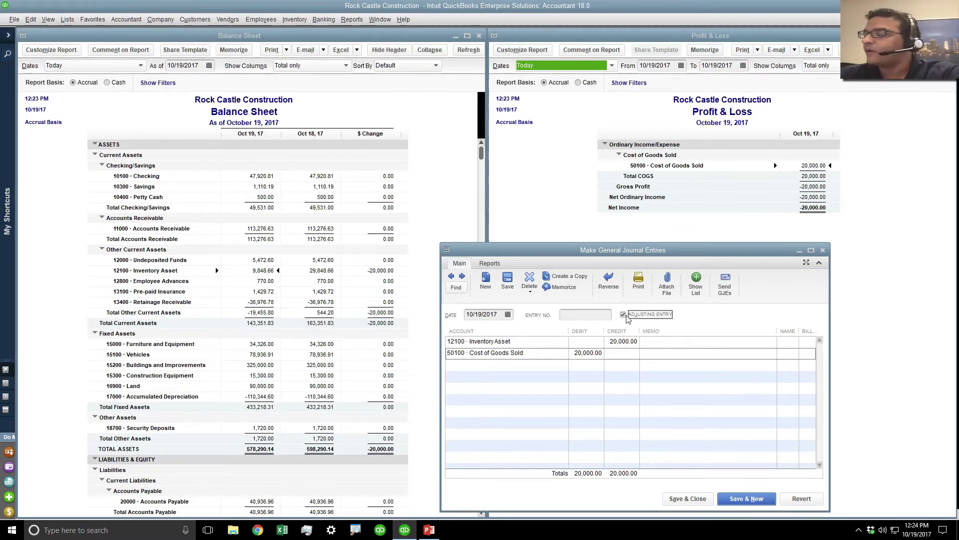
{"action": "left_click", "coordinate": [514, 280]}
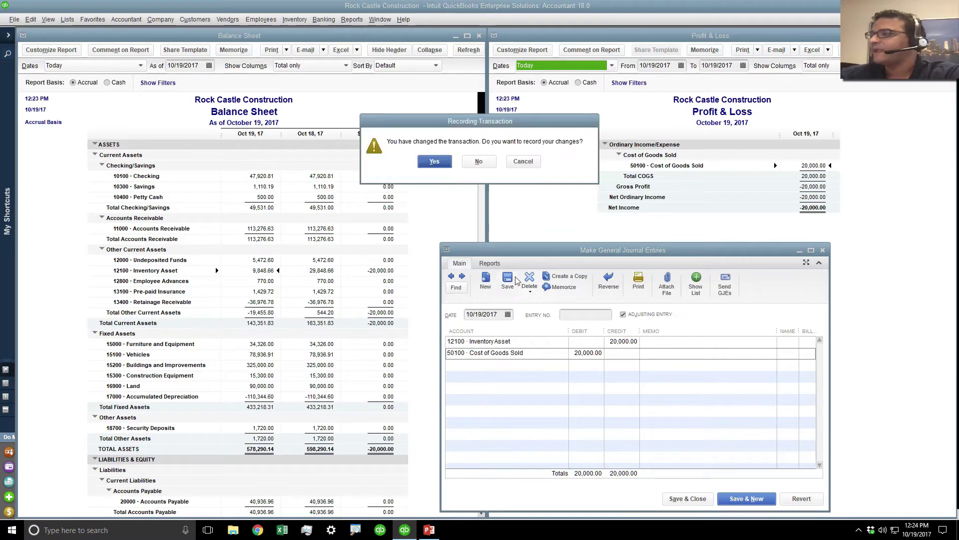
{"action": "left_click", "coordinate": [434, 161]}
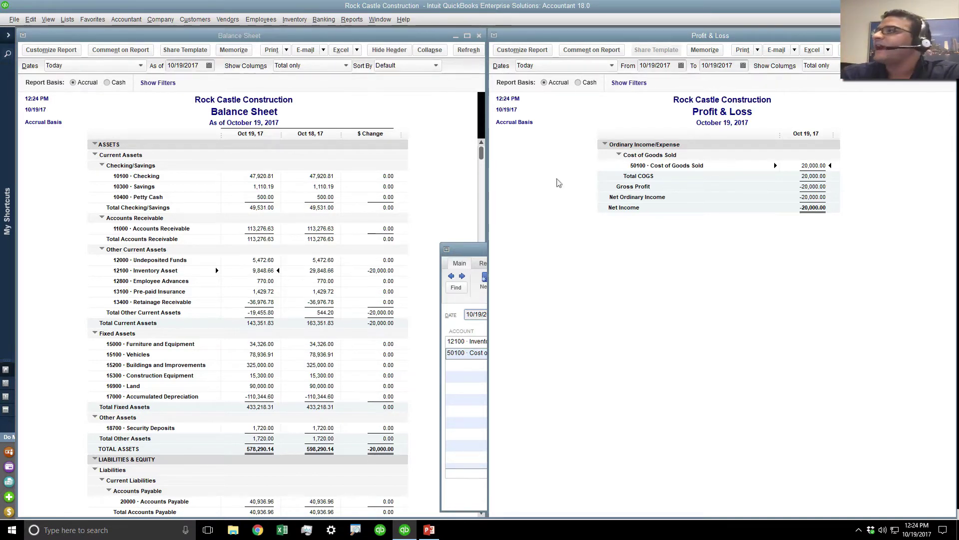
Filter the Profit & Loss report with Is Adjustment set to No to exclude adjusting entries
{"action": "left_click", "coordinate": [520, 50]}
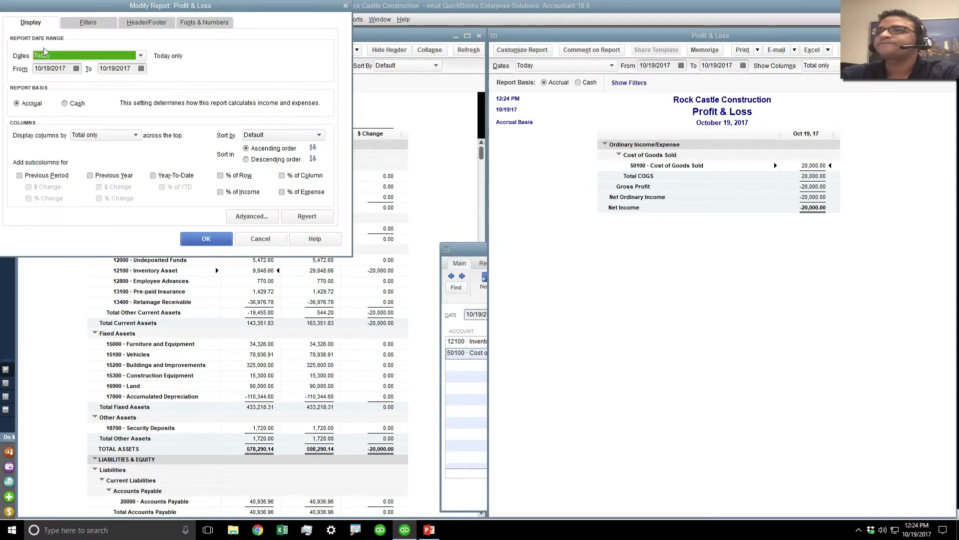
{"action": "left_click", "coordinate": [92, 23]}
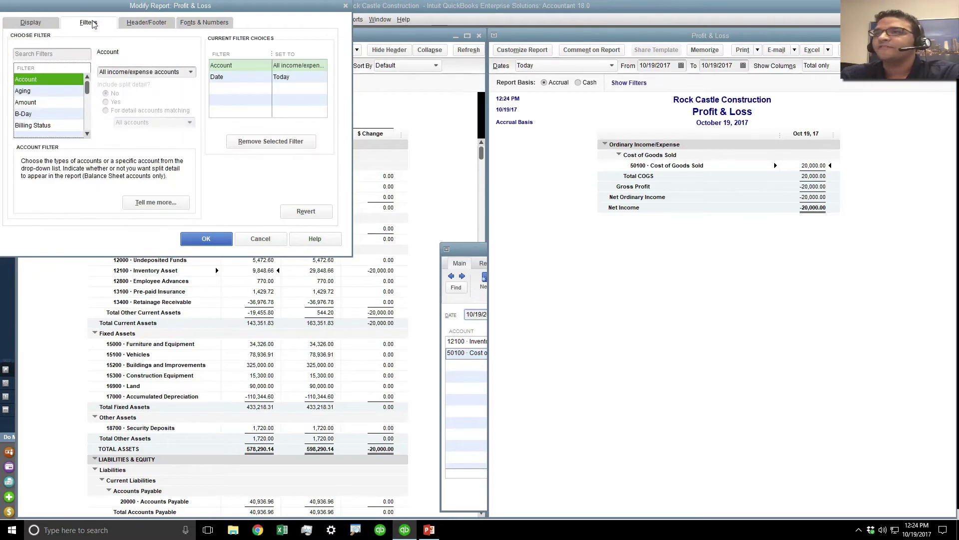
{"action": "scroll", "coordinate": [47, 100], "scroll_direction": "down", "scroll_amount": 4}
{"action": "left_click", "coordinate": [45, 102]}
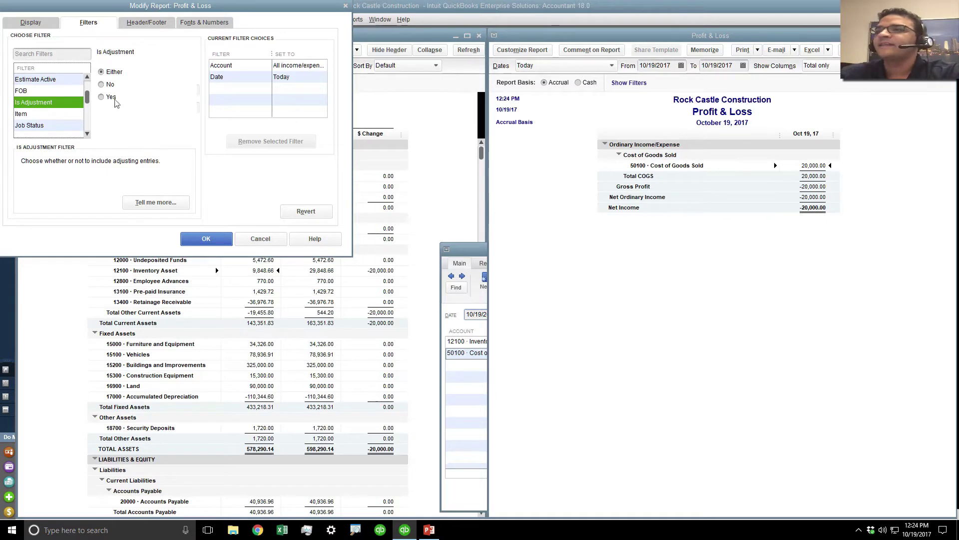
{"action": "left_click", "coordinate": [101, 85]}
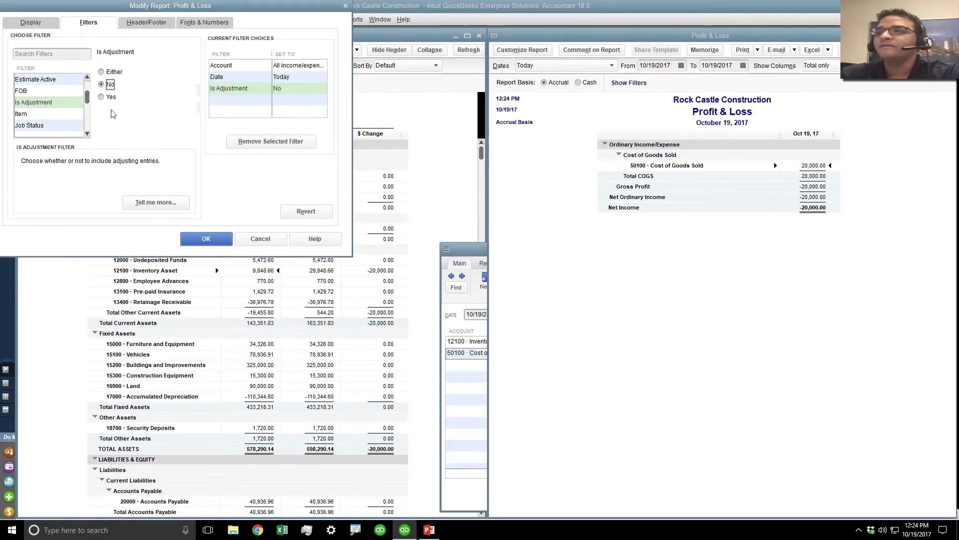
{"action": "left_click", "coordinate": [206, 239]}
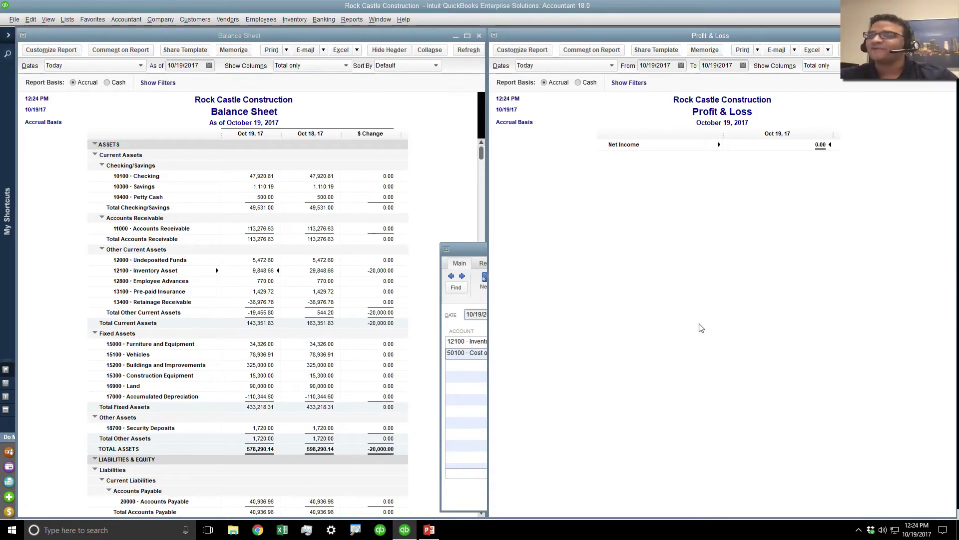
Set the Profit & Loss dates to This Month-to-date, collapse its subaccounts, and select the Cost of Goods Sold amount
{"action": "left_click", "coordinate": [567, 65]}
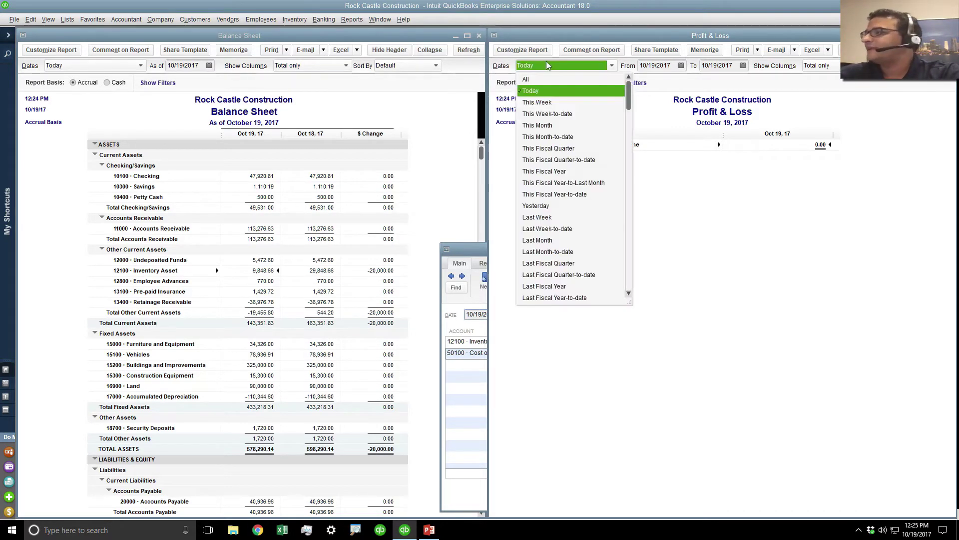
{"action": "left_click", "coordinate": [548, 137]}
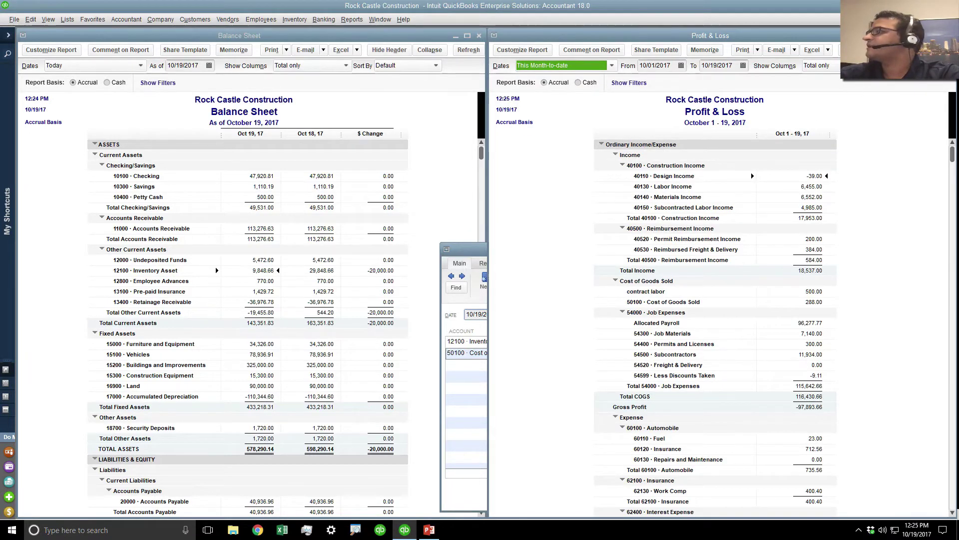
{"action": "left_click", "coordinate": [901, 50]}
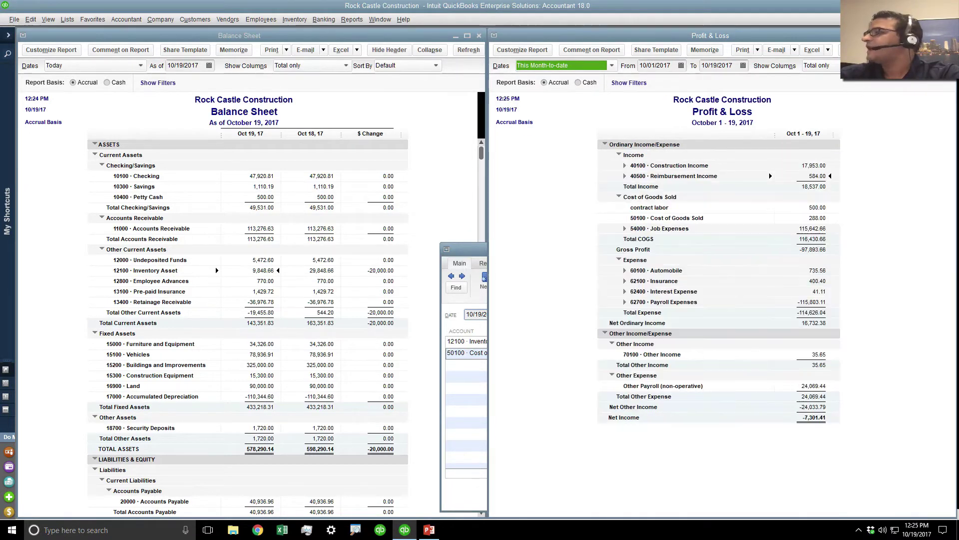
{"action": "left_click", "coordinate": [819, 218]}
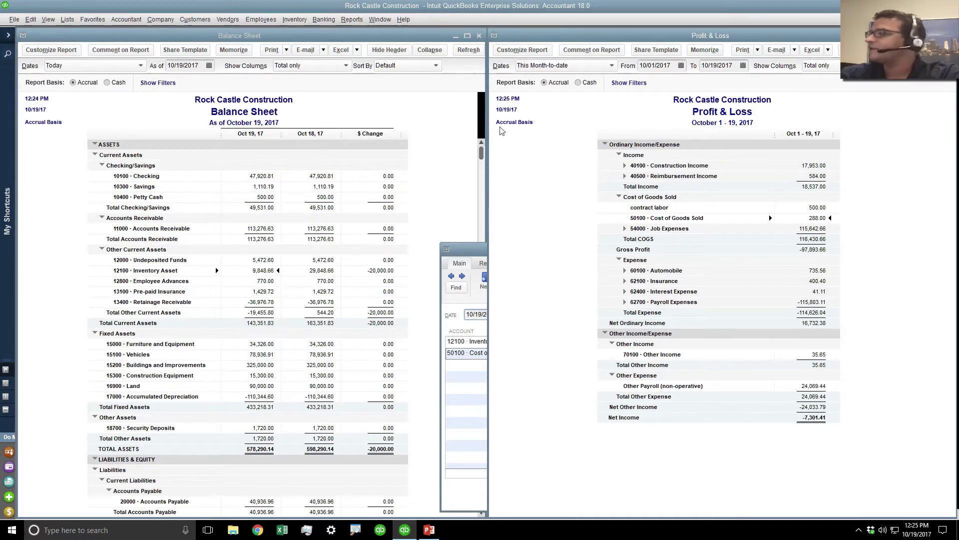
Set the Profit & Loss report's Is Adjustment filter to Either and check the Cost of Goods Sold amount
{"action": "left_click", "coordinate": [517, 50]}
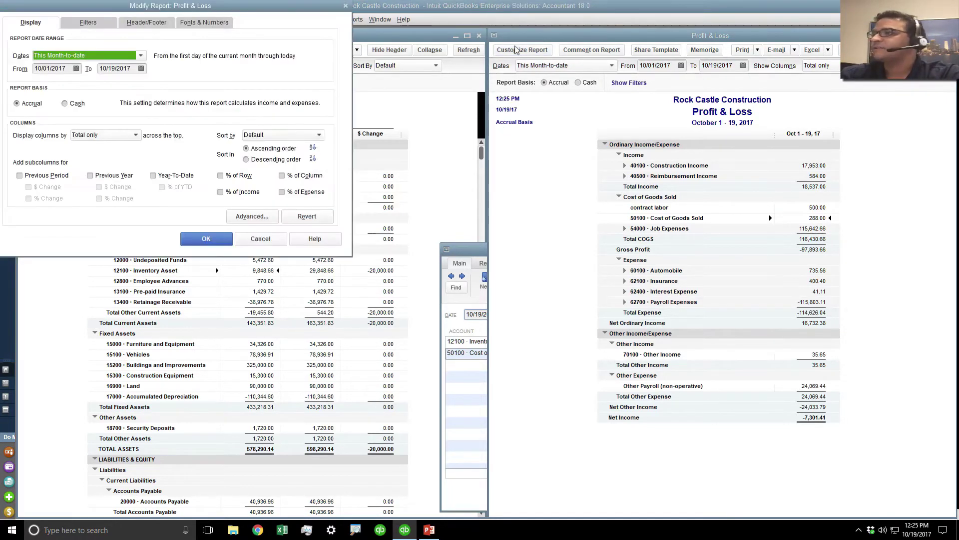
{"action": "left_click", "coordinate": [89, 24]}
{"action": "left_click", "coordinate": [229, 89]}
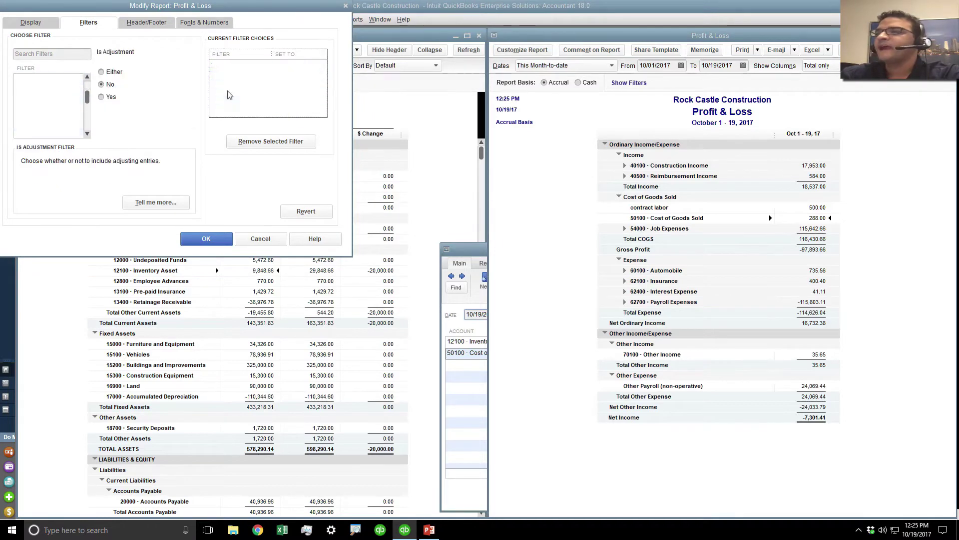
{"action": "left_click", "coordinate": [101, 72]}
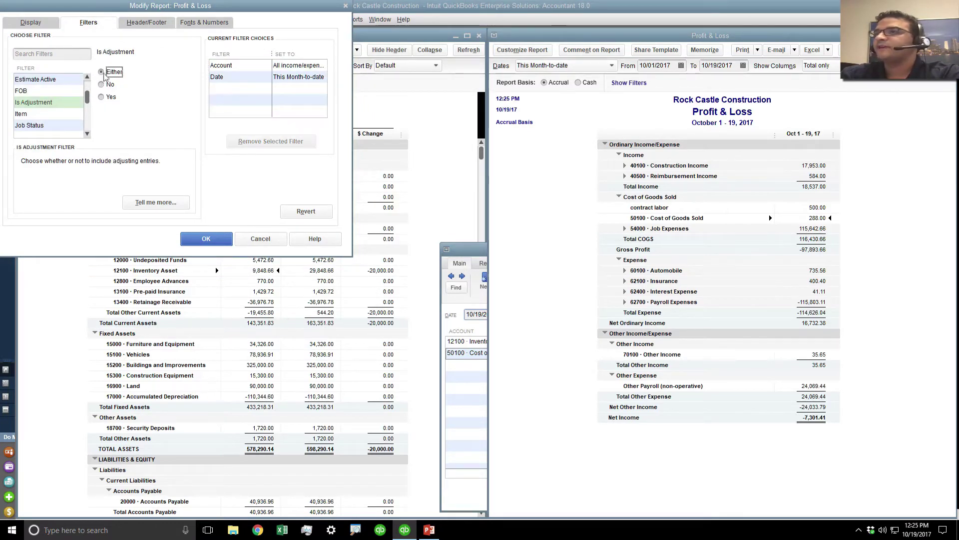
{"action": "left_click", "coordinate": [206, 240]}
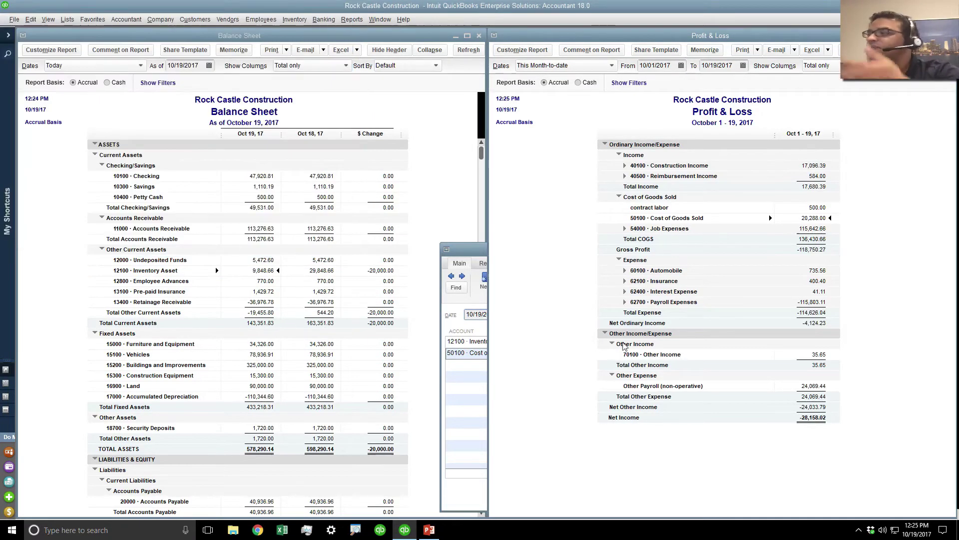
{"action": "key", "text": "ctrl"}
{"action": "key", "text": "ctrl"}
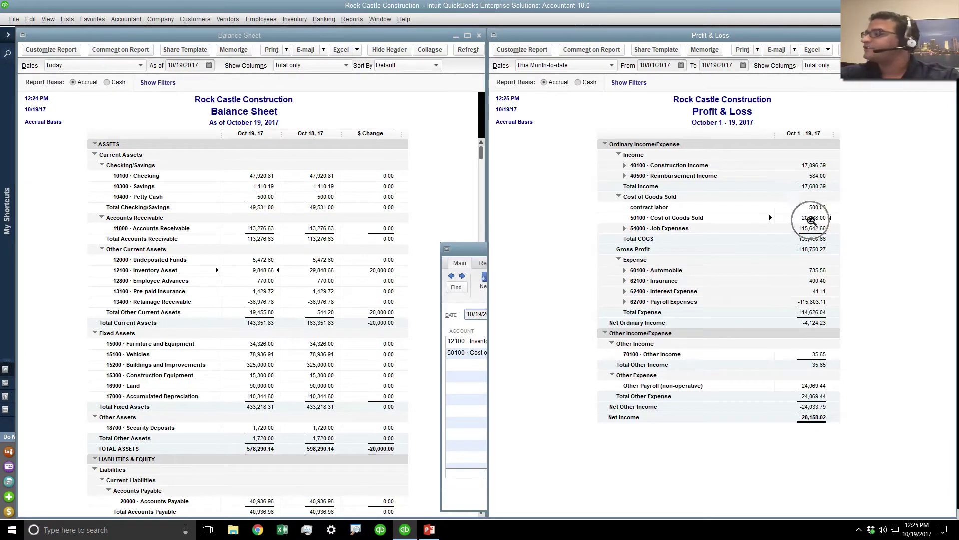
Filter the Profit & Loss report with Is Adjustment set to Yes and set its dates to This Fiscal Year-to-date
{"action": "left_click", "coordinate": [522, 50]}
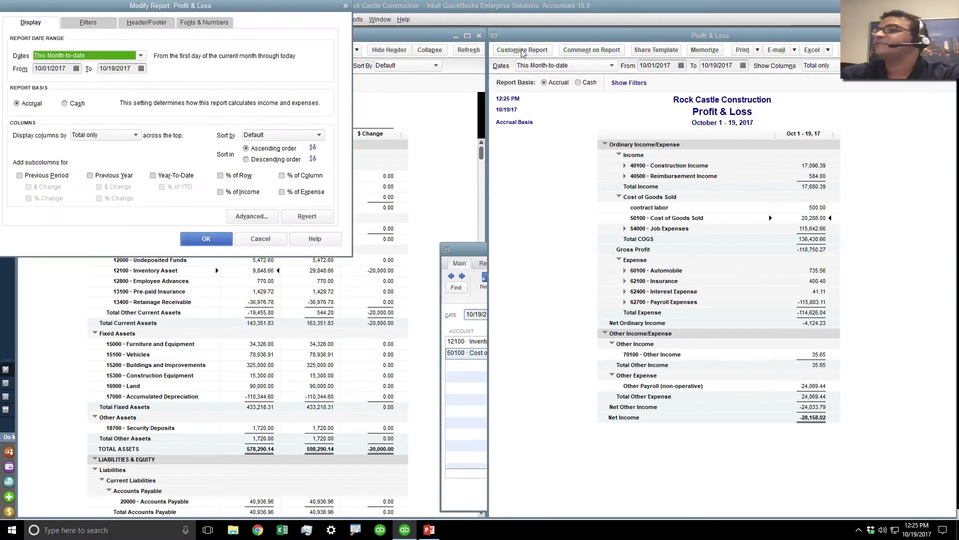
{"action": "left_click", "coordinate": [95, 26]}
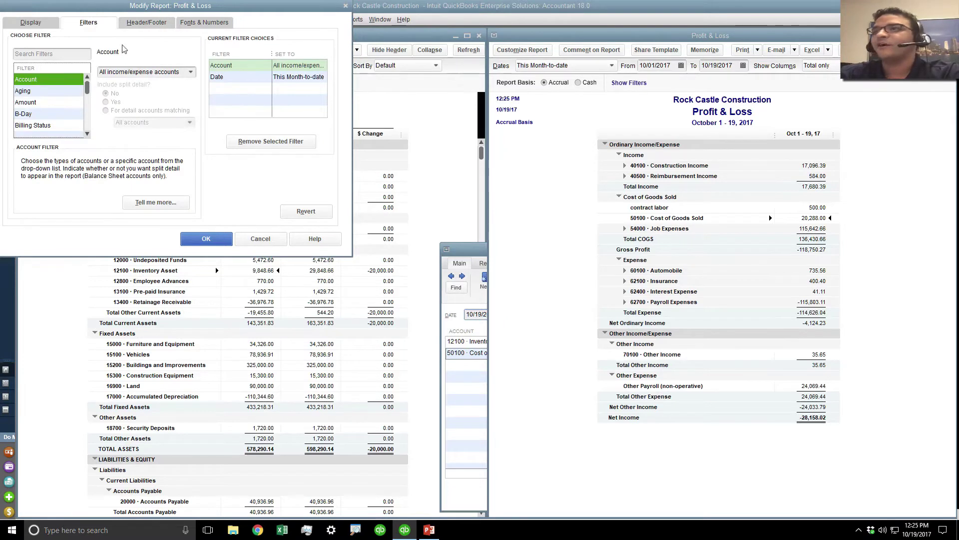
{"action": "left_click", "coordinate": [31, 107]}
{"action": "key", "text": "i"}
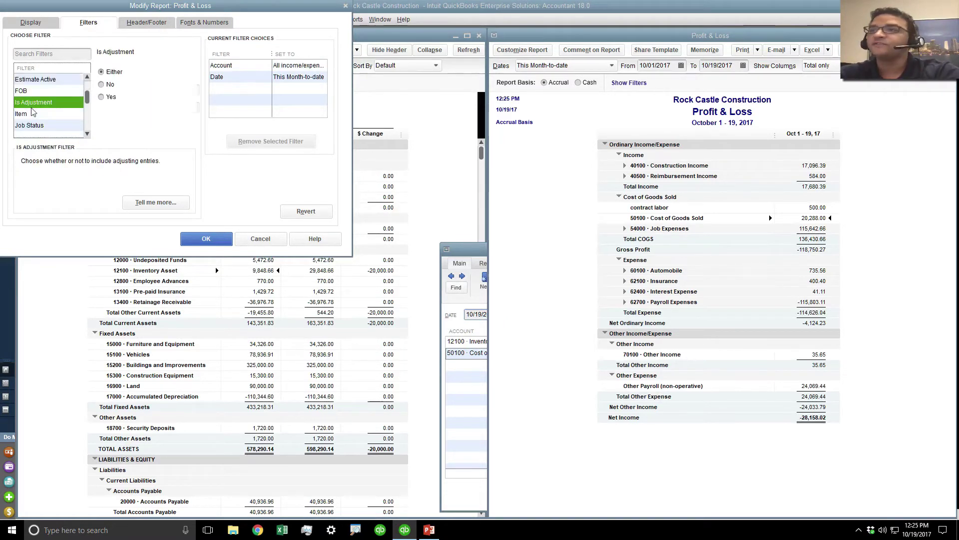
{"action": "left_click", "coordinate": [102, 97]}
{"action": "left_click", "coordinate": [207, 239]}
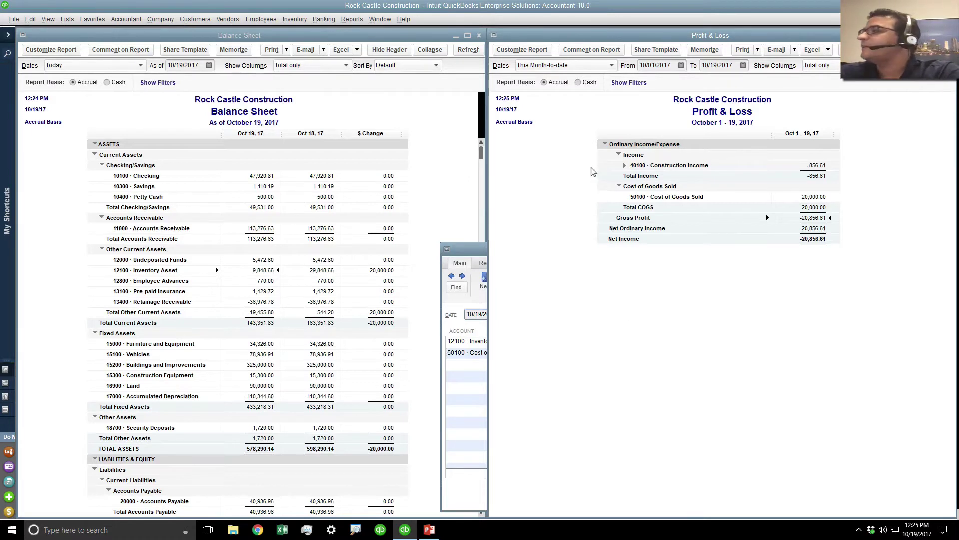
{"action": "left_click", "coordinate": [559, 65]}
{"action": "left_click", "coordinate": [559, 202]}
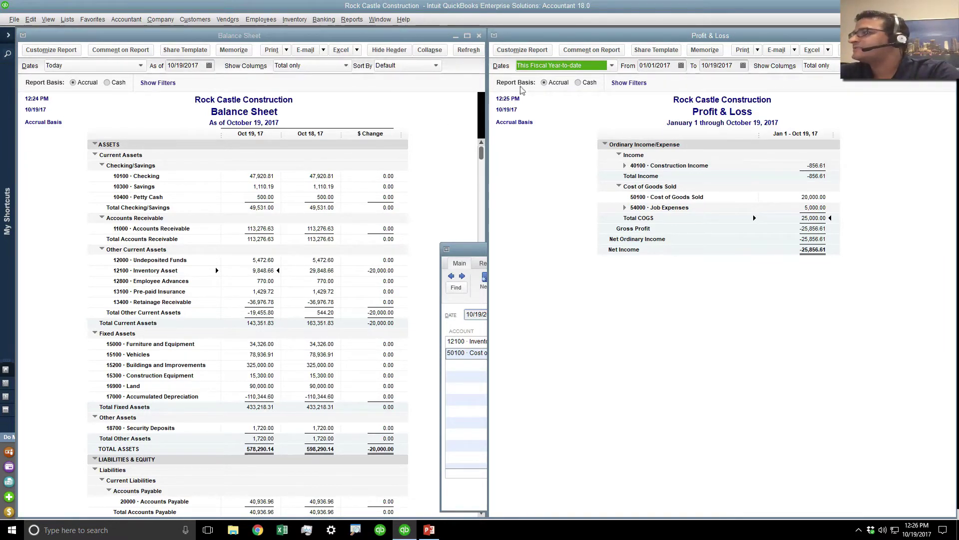
Set the year-to-date Profit & Loss report's Is Adjustment filter back to Either
{"action": "left_click", "coordinate": [522, 50]}
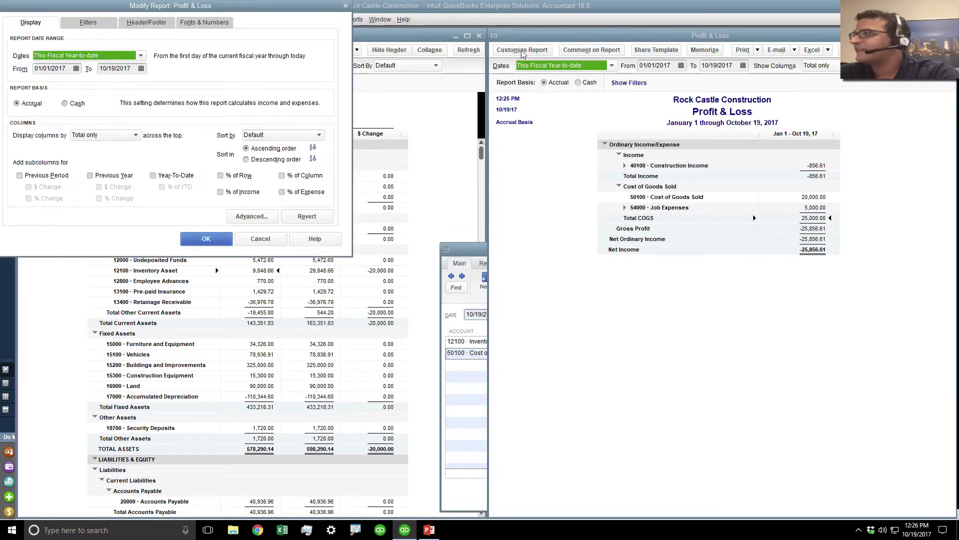
{"action": "left_click", "coordinate": [89, 25]}
{"action": "left_click", "coordinate": [225, 88]}
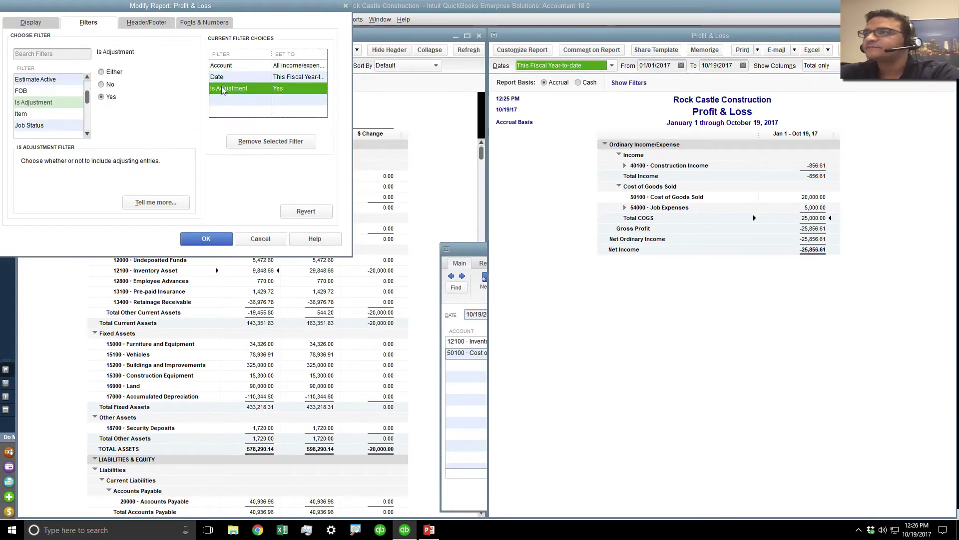
{"action": "left_click", "coordinate": [101, 72]}
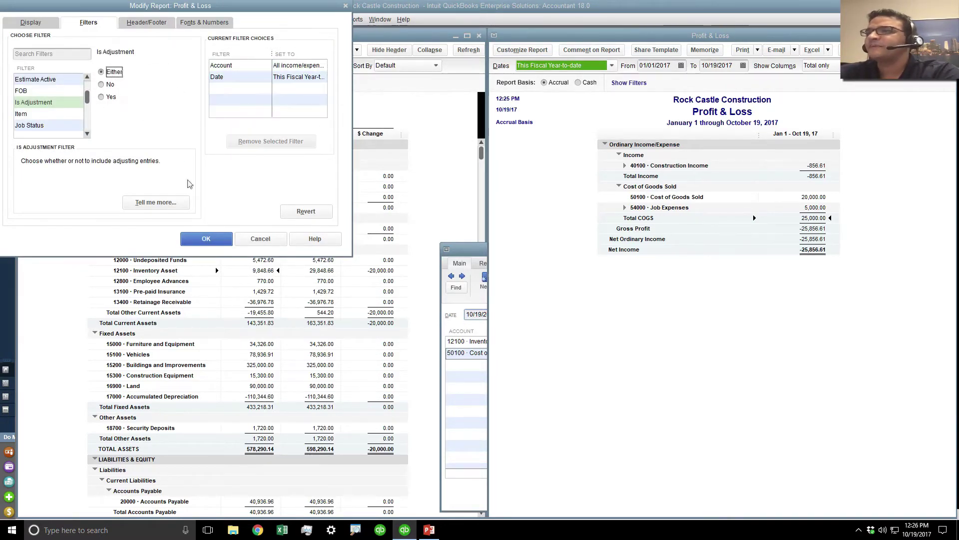
{"action": "left_click", "coordinate": [200, 238]}
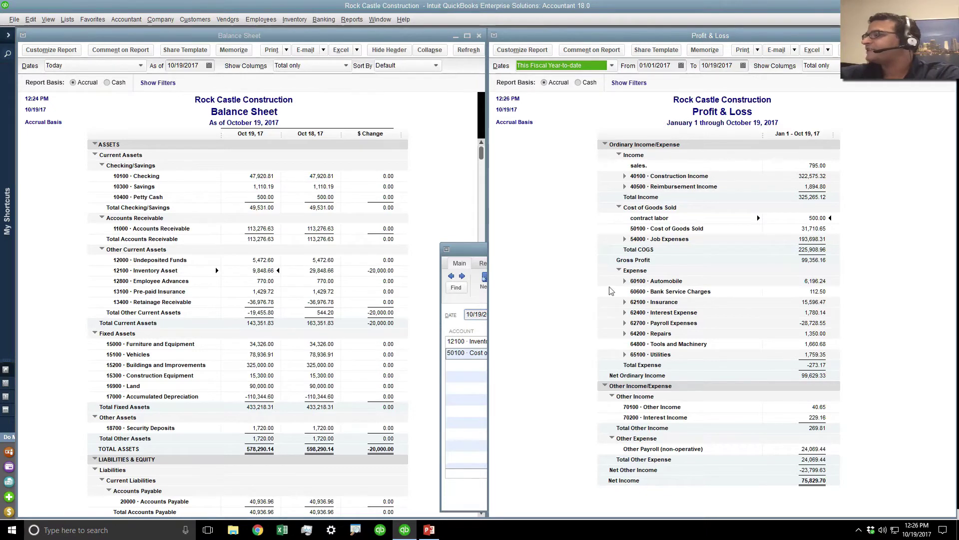
Filter the Profit & Loss report by TransactionType Journal and select the Net Income amount
{"action": "left_click", "coordinate": [522, 50]}
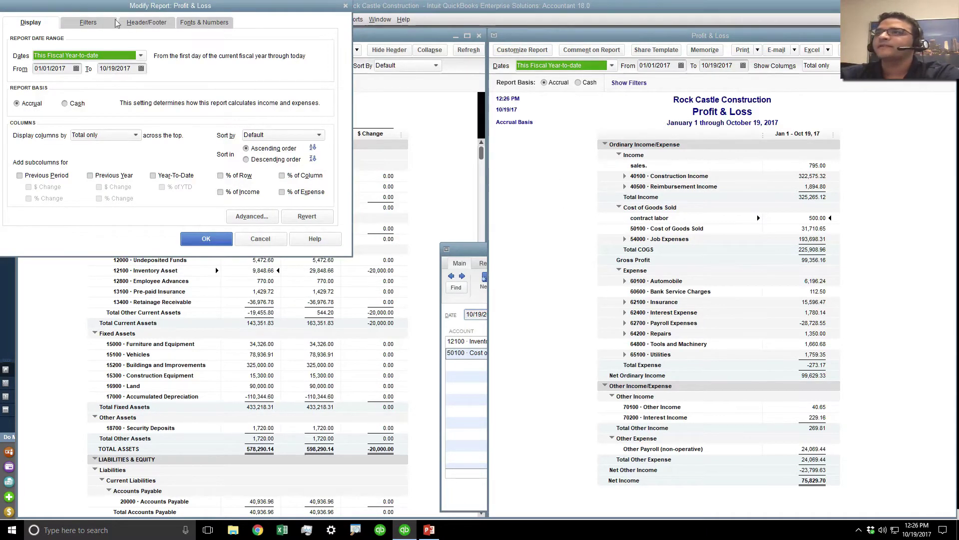
{"action": "left_click", "coordinate": [92, 22]}
{"action": "left_click", "coordinate": [48, 103]}
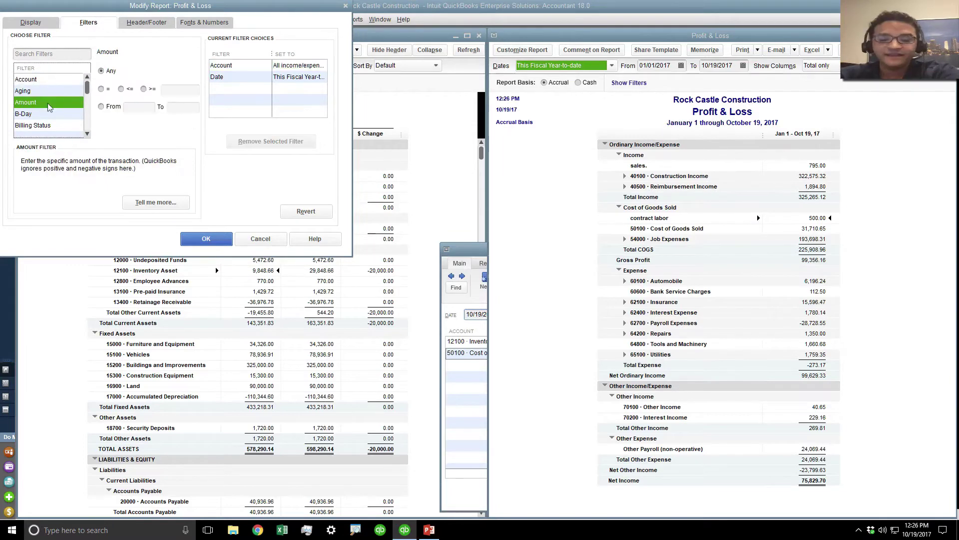
{"action": "key", "text": "t"}
{"action": "left_click", "coordinate": [46, 127]}
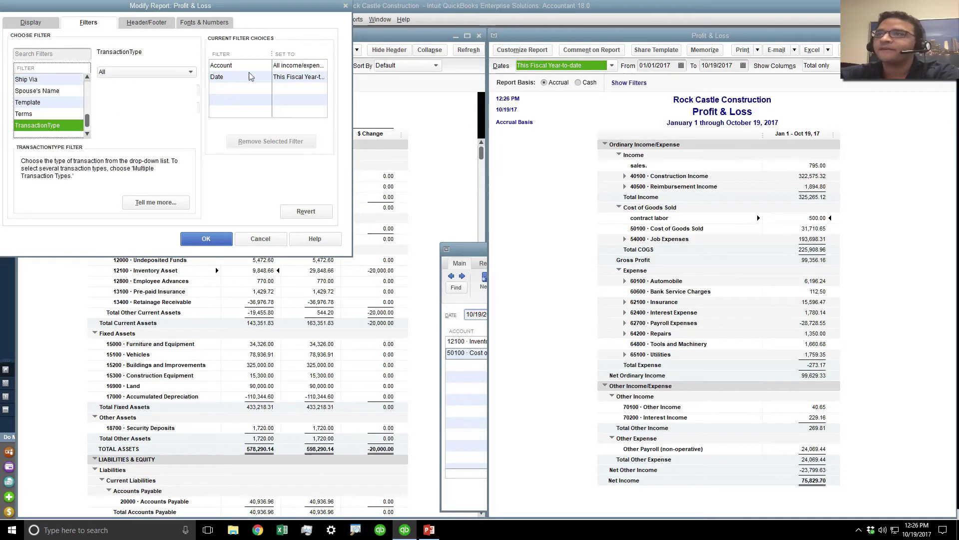
{"action": "left_click", "coordinate": [184, 72]}
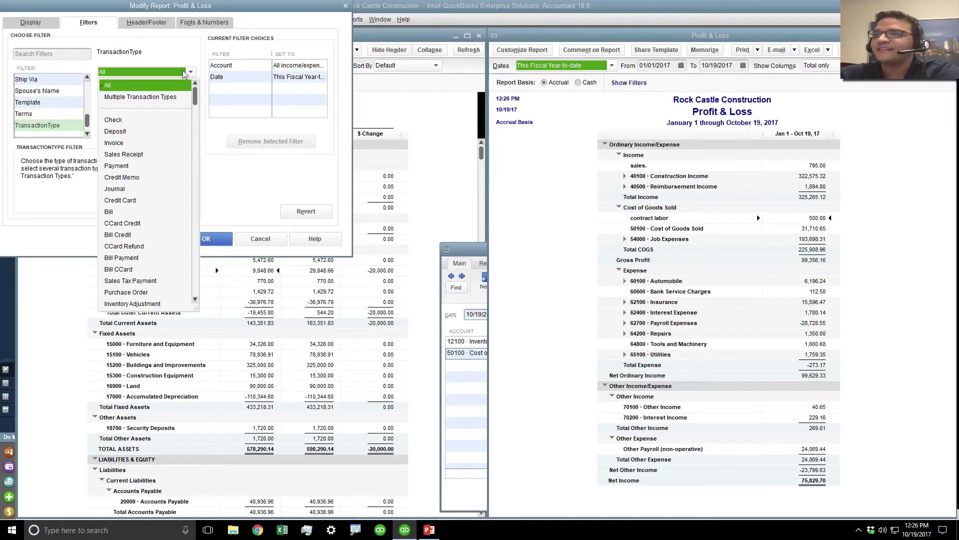
{"action": "left_click", "coordinate": [119, 190]}
{"action": "left_click", "coordinate": [206, 239]}
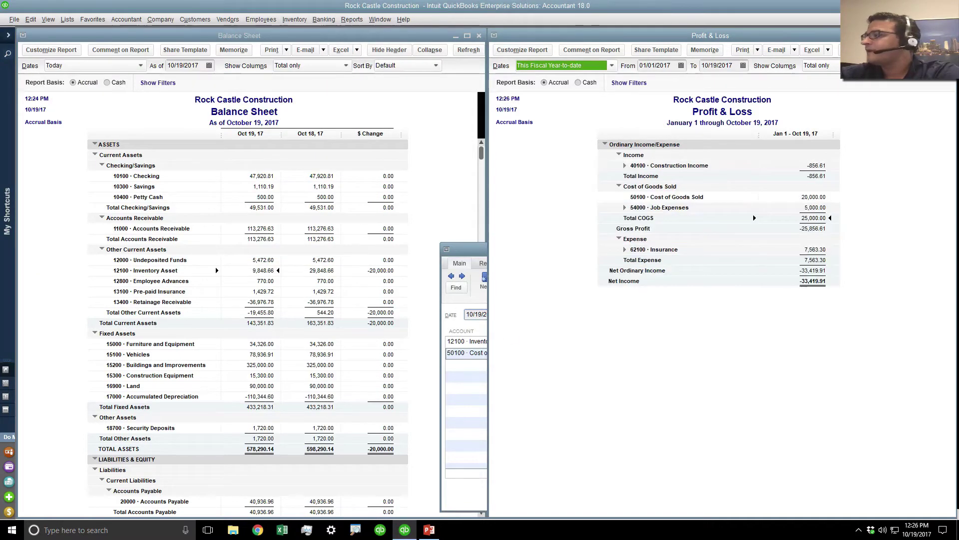
{"action": "left_click", "coordinate": [811, 283]}
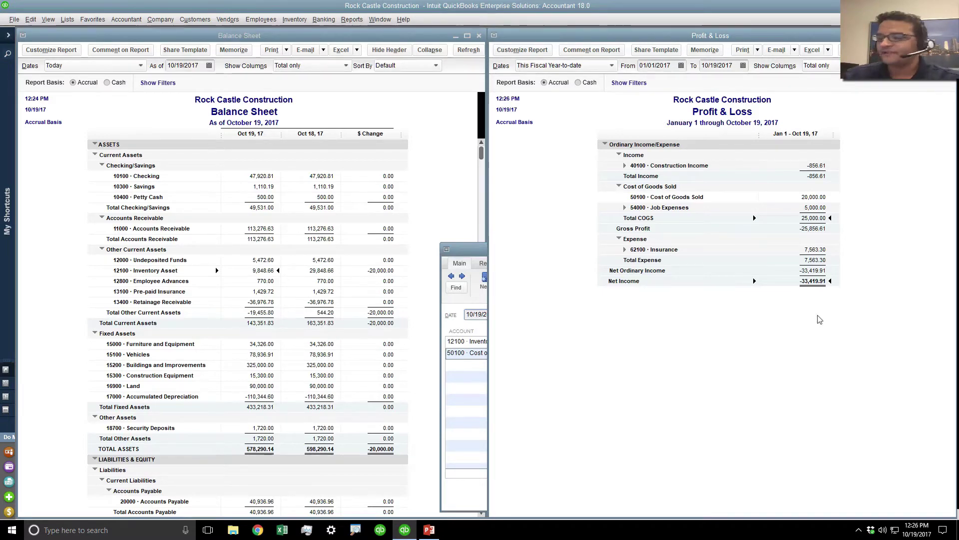
Add an Is Adjustment filter of Yes to the journal-only Profit & Loss report, and close the report after viewing it
{"action": "left_click", "coordinate": [522, 49]}
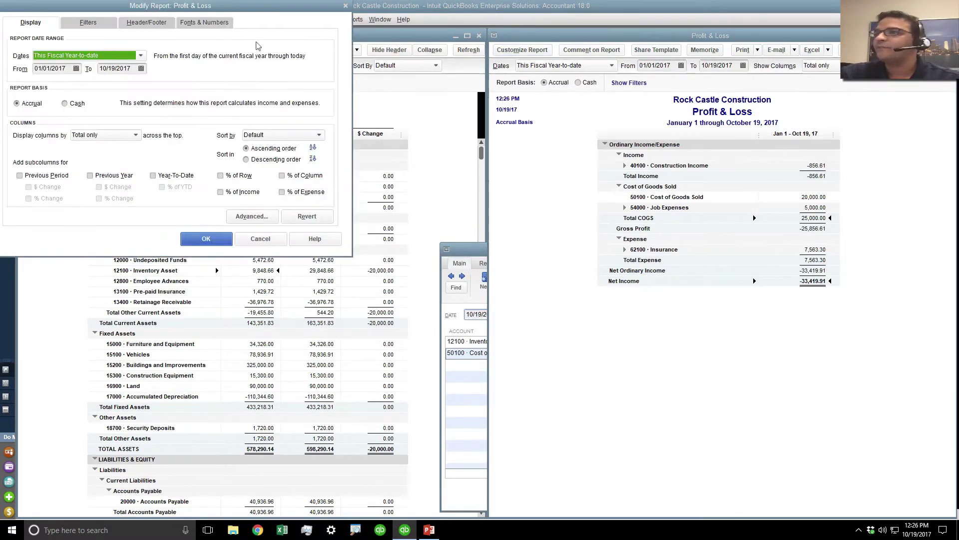
{"action": "left_click", "coordinate": [88, 22]}
{"action": "left_click", "coordinate": [59, 127]}
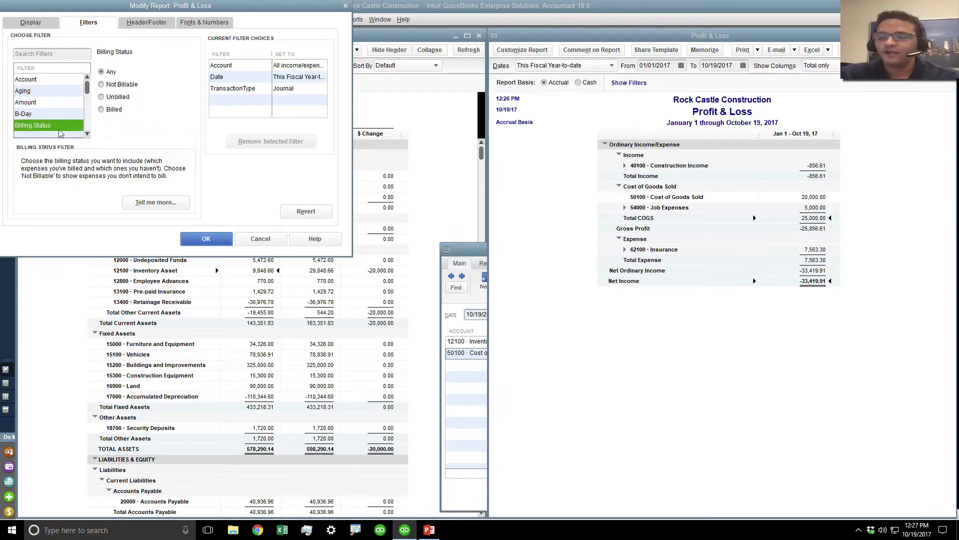
{"action": "key", "text": "i"}
{"action": "left_click", "coordinate": [107, 99]}
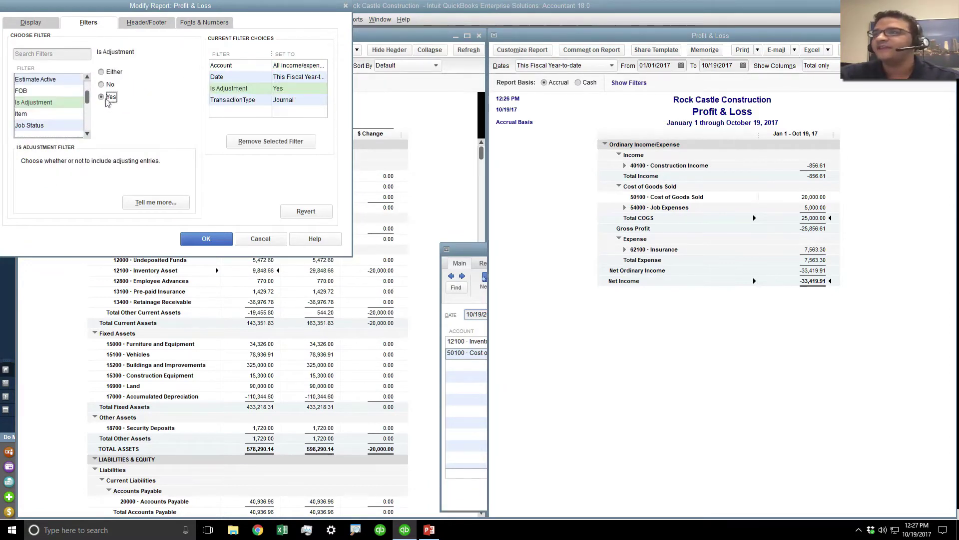
{"action": "left_click", "coordinate": [201, 240]}
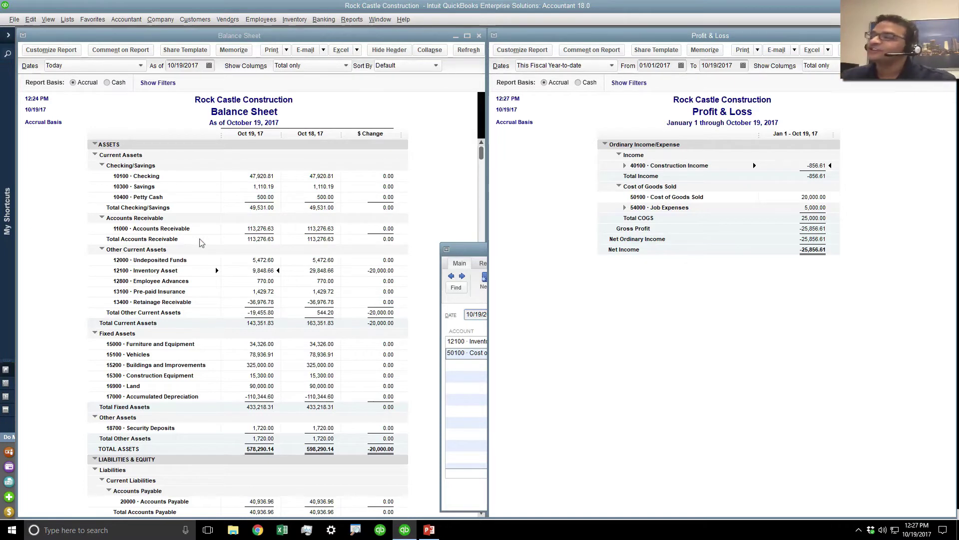
{"action": "double_click", "coordinate": [494, 35]}
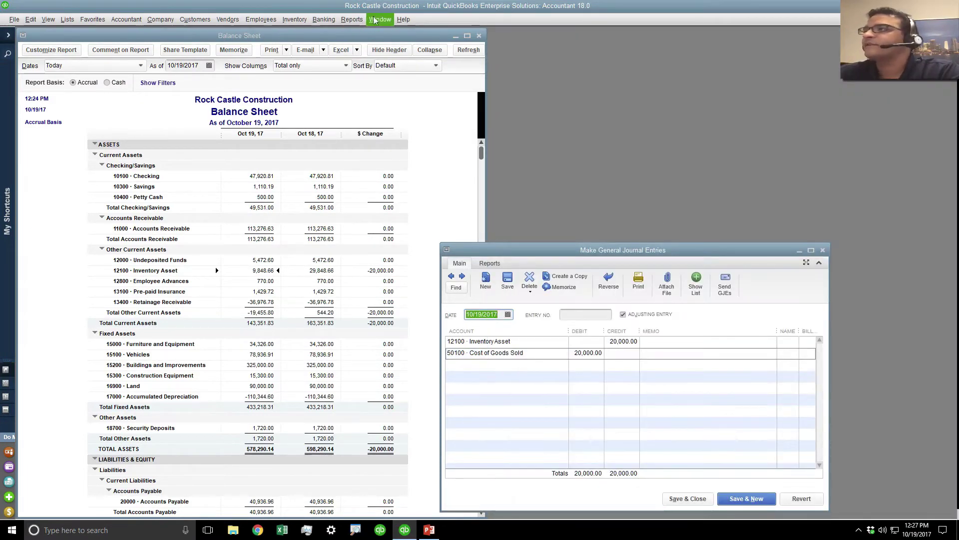
Open the Adjusted Trial Balance report for This Fiscal Year-to-date and review its Adjustments columns through to the totals
{"action": "left_click", "coordinate": [354, 20]}
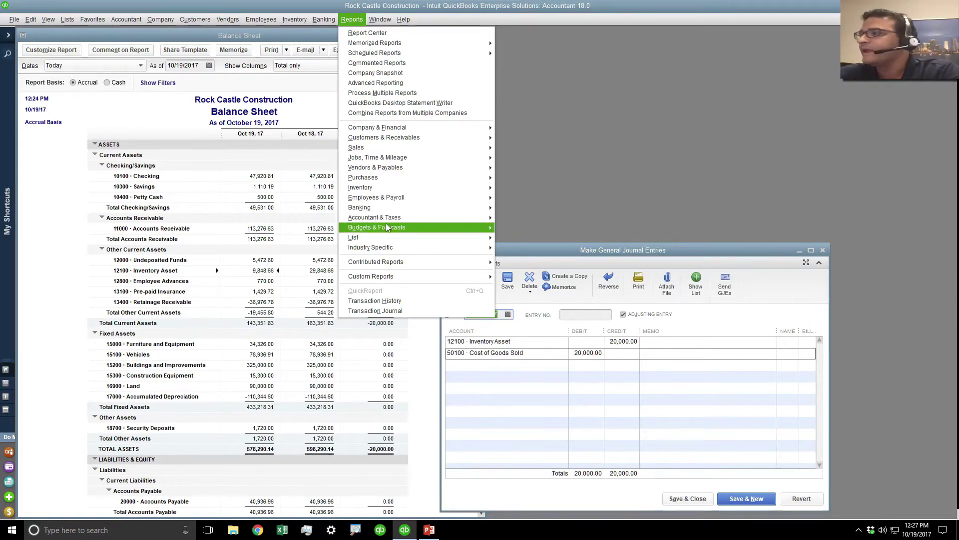
{"action": "mouse_move", "coordinate": [434, 220]}
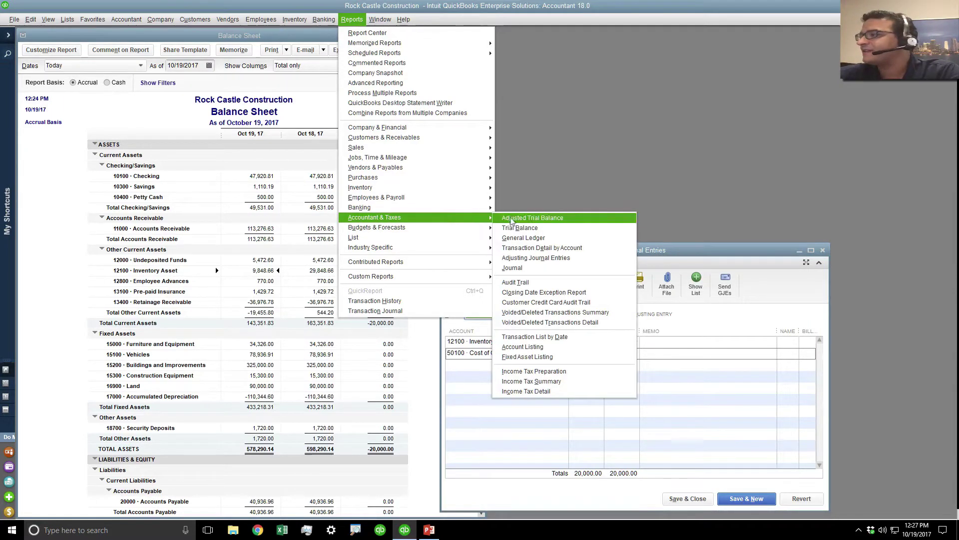
{"action": "left_click", "coordinate": [537, 220]}
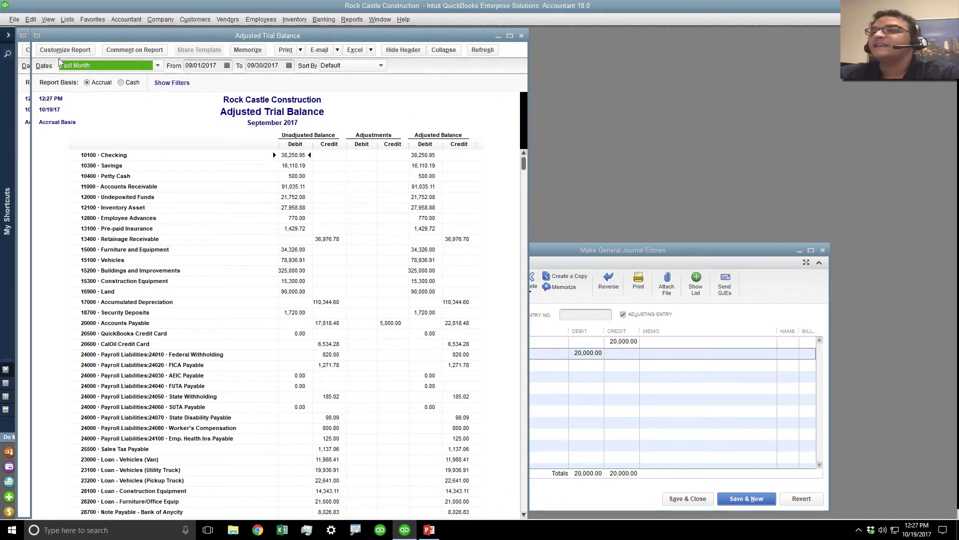
{"action": "left_click", "coordinate": [79, 67]}
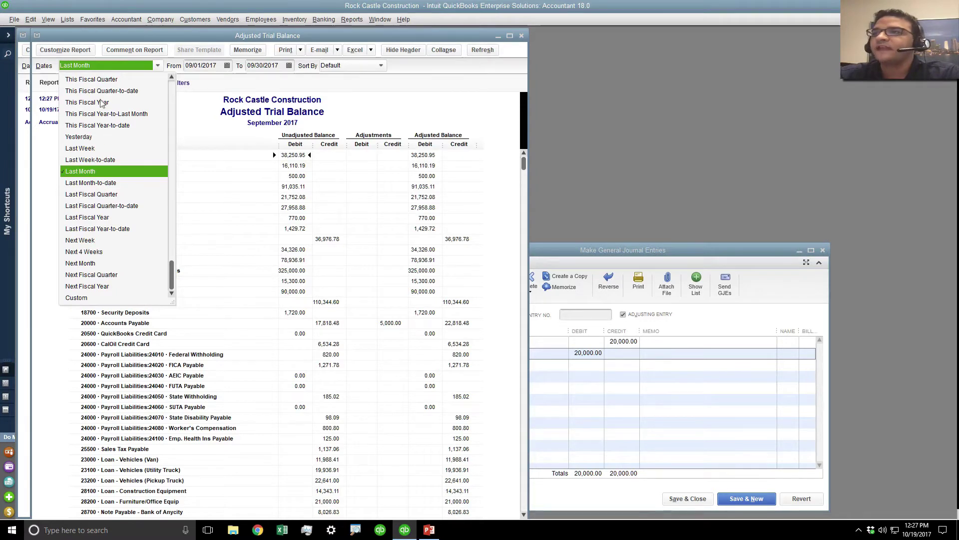
{"action": "left_click", "coordinate": [98, 125]}
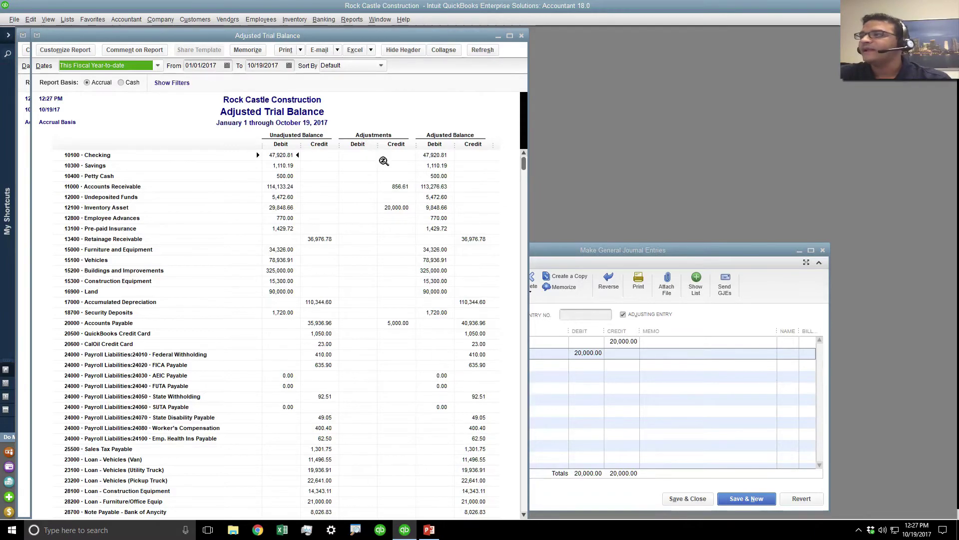
{"action": "scroll", "coordinate": [384, 161], "scroll_direction": "down", "scroll_amount": 20}
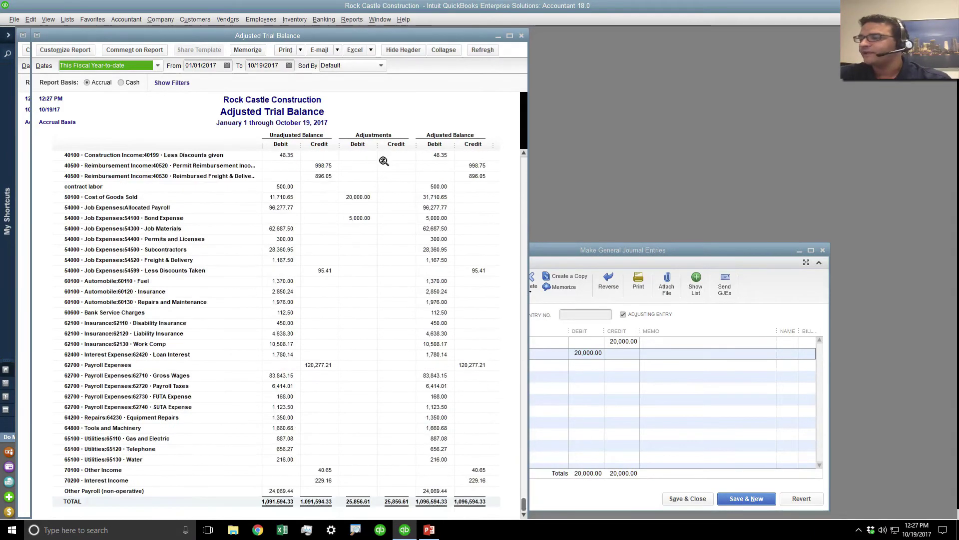
{"action": "scroll", "coordinate": [384, 161], "scroll_direction": "up", "scroll_amount": 20}
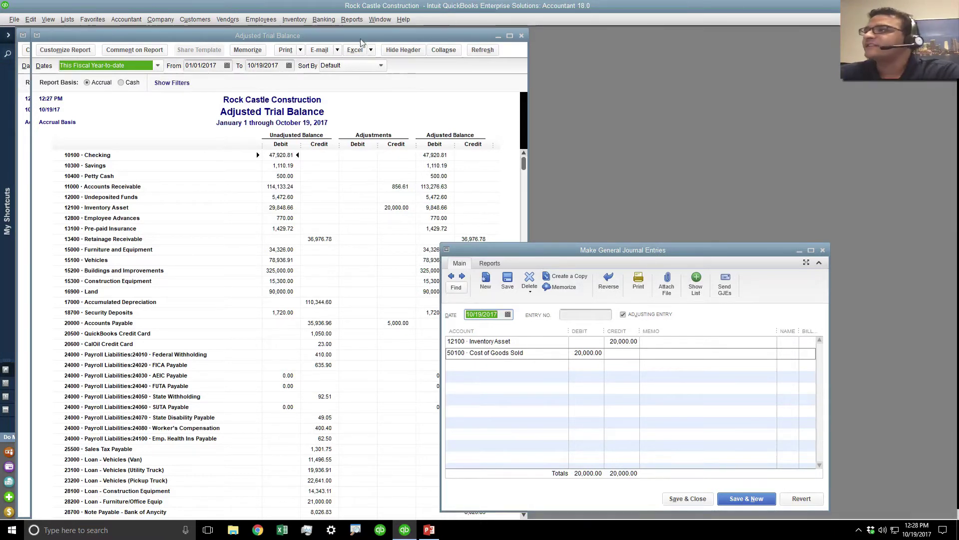
Create a custom Transaction Detail report with its date range set to All
{"action": "left_click", "coordinate": [352, 20]}
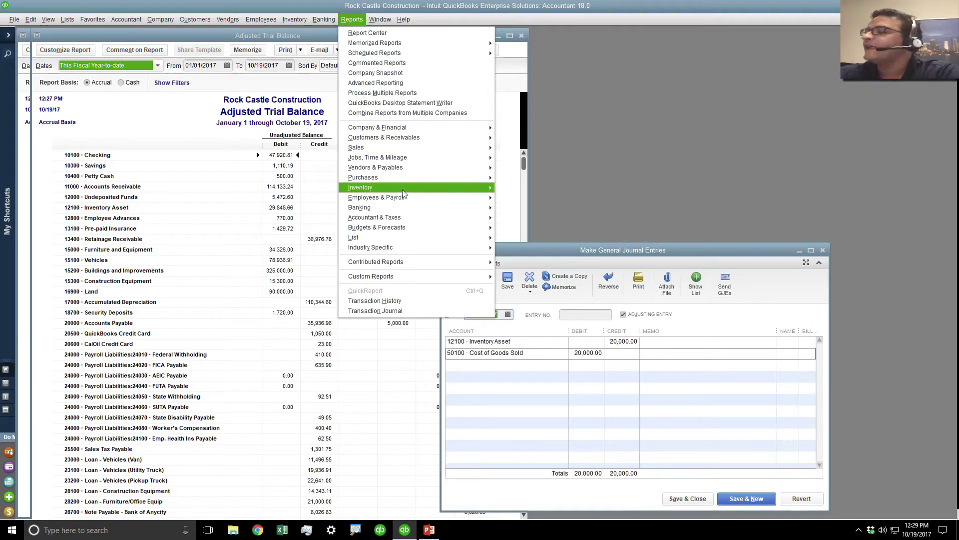
{"action": "mouse_move", "coordinate": [415, 277]}
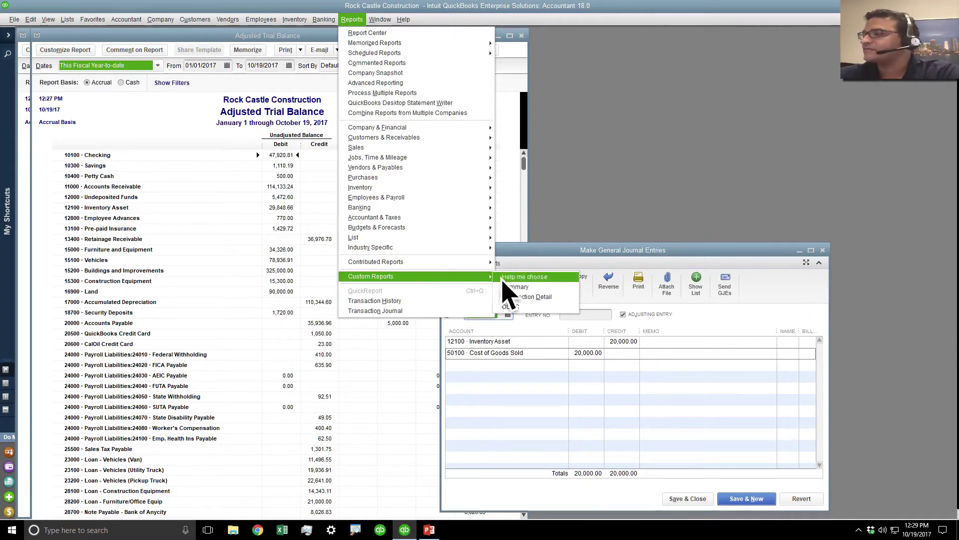
{"action": "left_click", "coordinate": [536, 300]}
{"action": "left_click", "coordinate": [75, 55]}
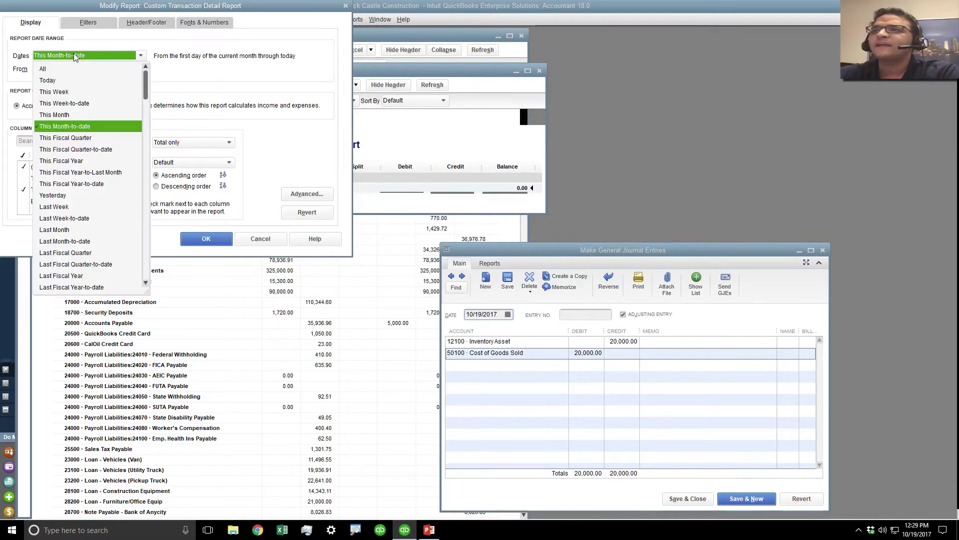
{"action": "left_click", "coordinate": [75, 63]}
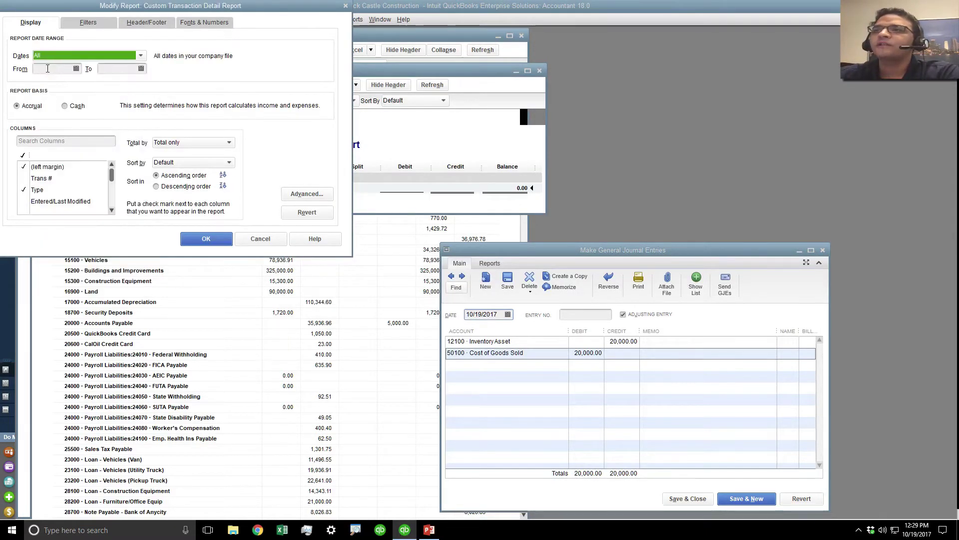
Set the custom transaction detail report's TransactionType filter to Journal
{"action": "left_click", "coordinate": [85, 22]}
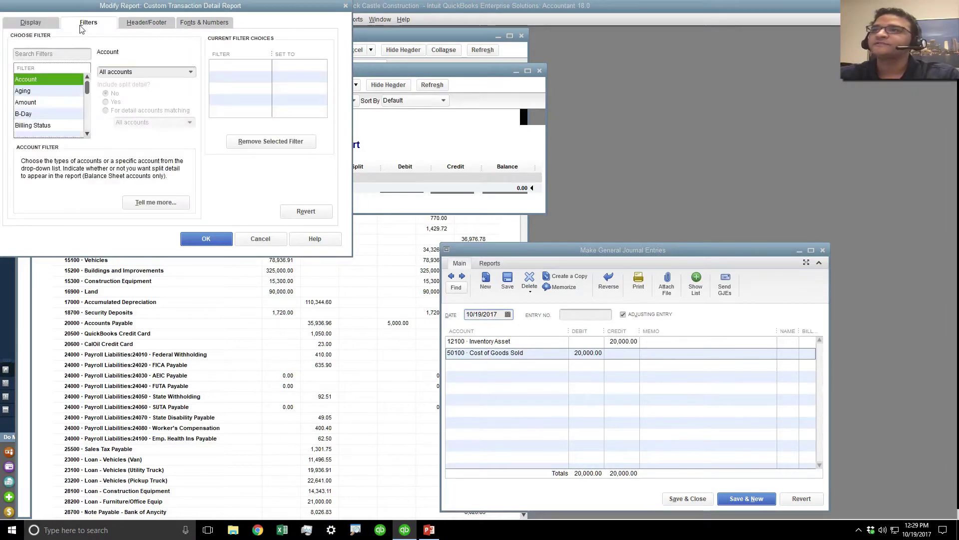
{"action": "left_click", "coordinate": [43, 95]}
{"action": "key", "text": "t"}
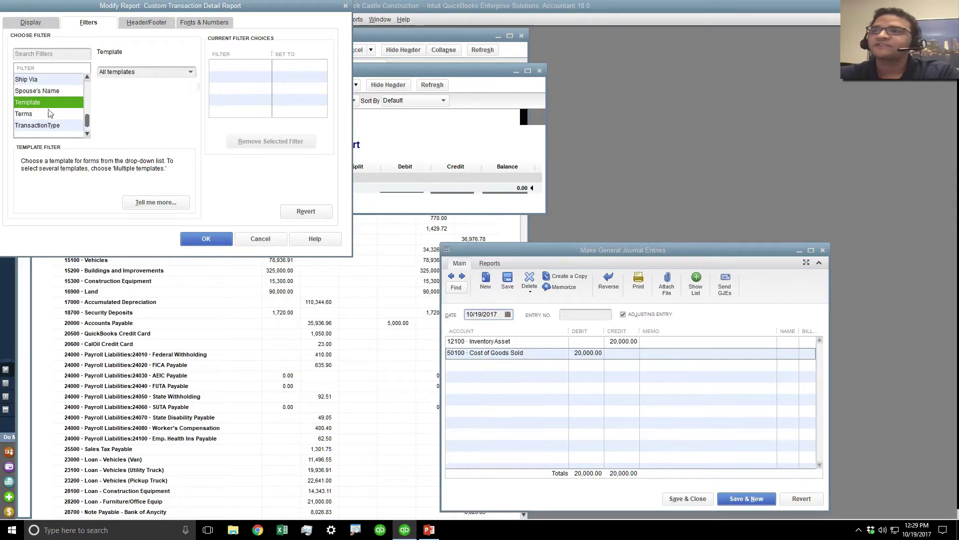
{"action": "left_click", "coordinate": [49, 126]}
{"action": "left_click", "coordinate": [150, 72]}
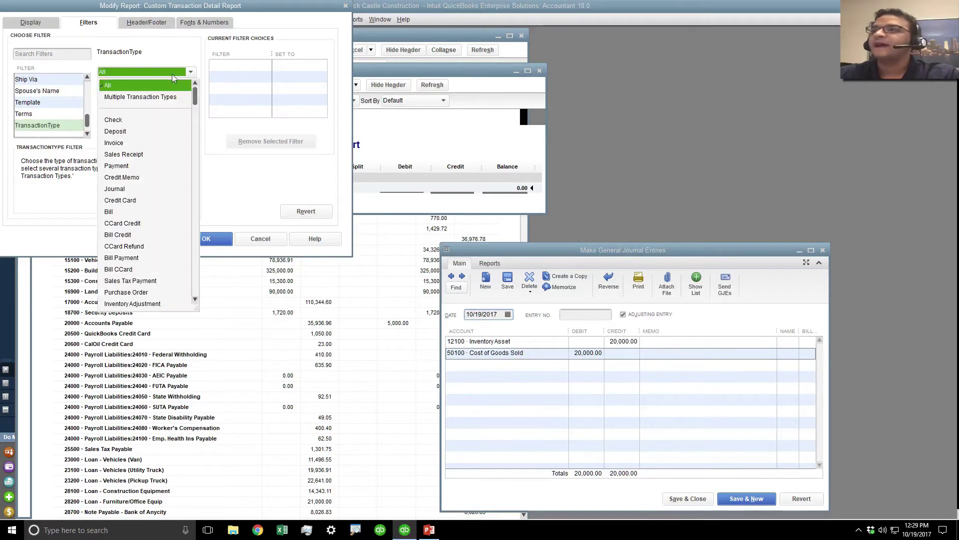
{"action": "left_click", "coordinate": [127, 188]}
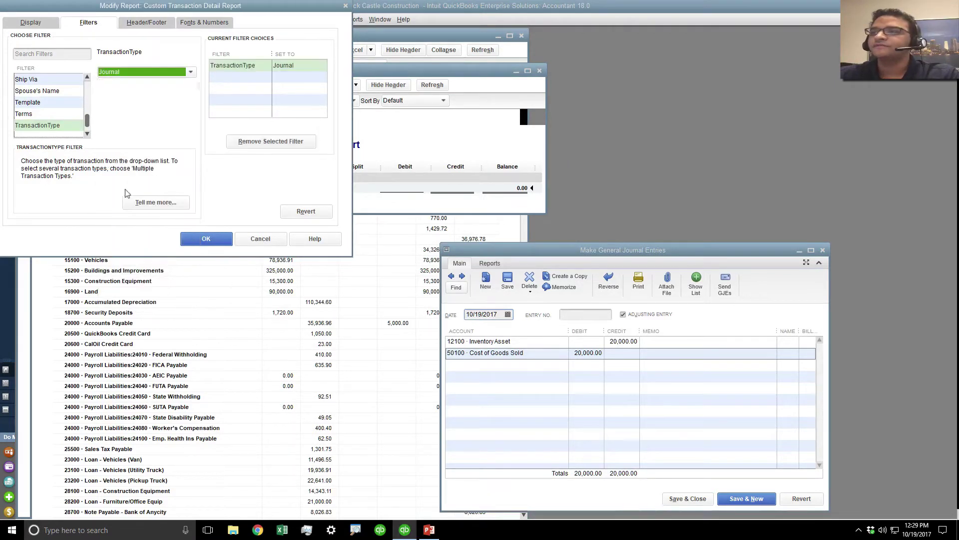
Add an Is Adjustment filter of Yes to the custom transaction detail report and apply the filters
{"action": "left_click", "coordinate": [23, 115]}
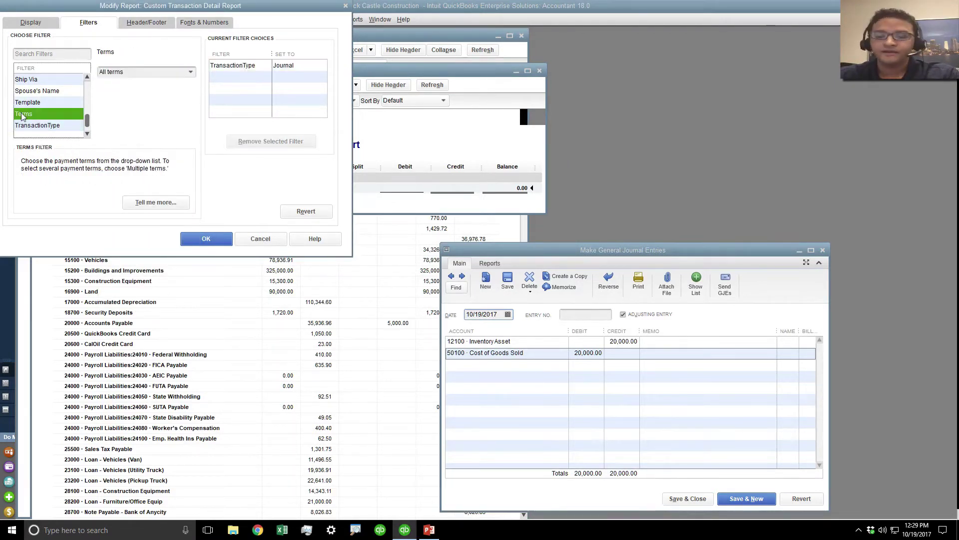
{"action": "left_click", "coordinate": [45, 53]}
{"action": "type", "text": "is"}
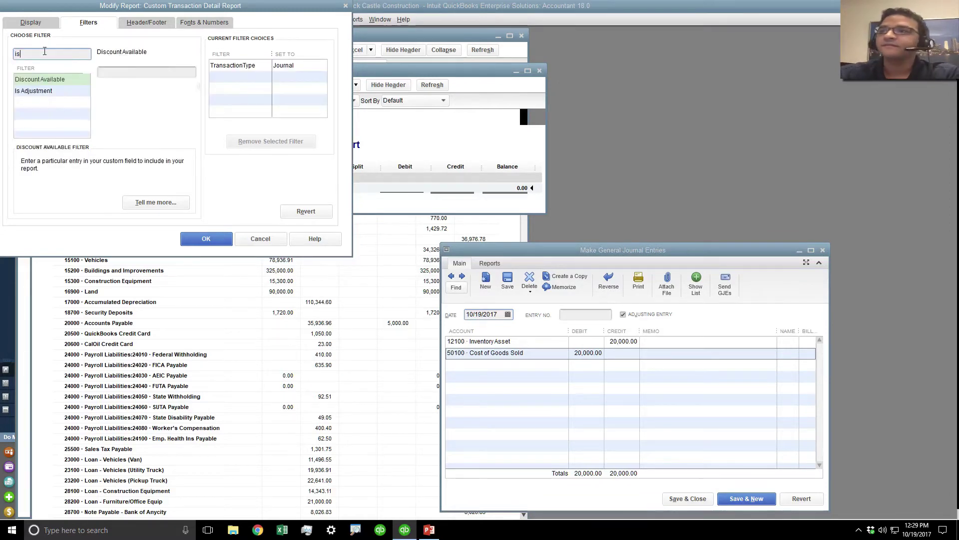
{"action": "left_click", "coordinate": [49, 91]}
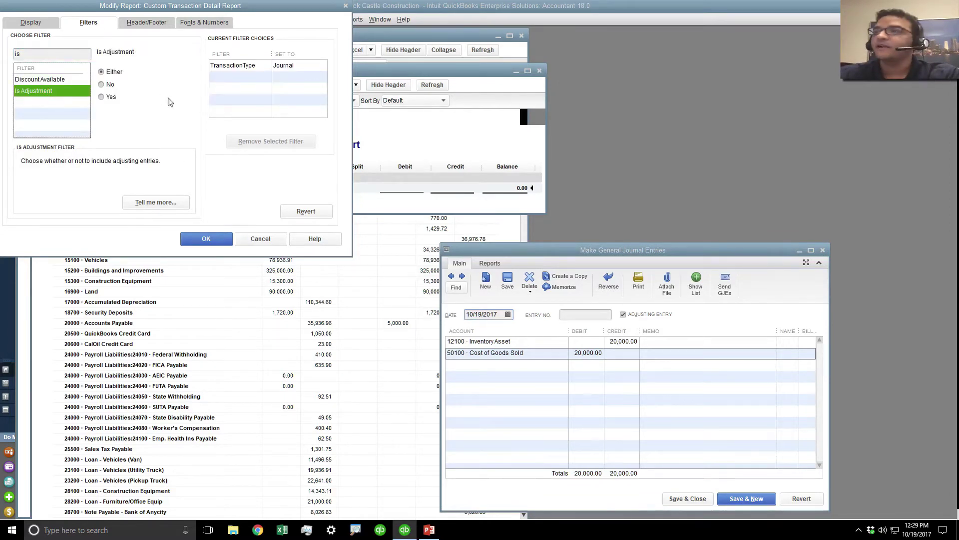
{"action": "left_click", "coordinate": [108, 97]}
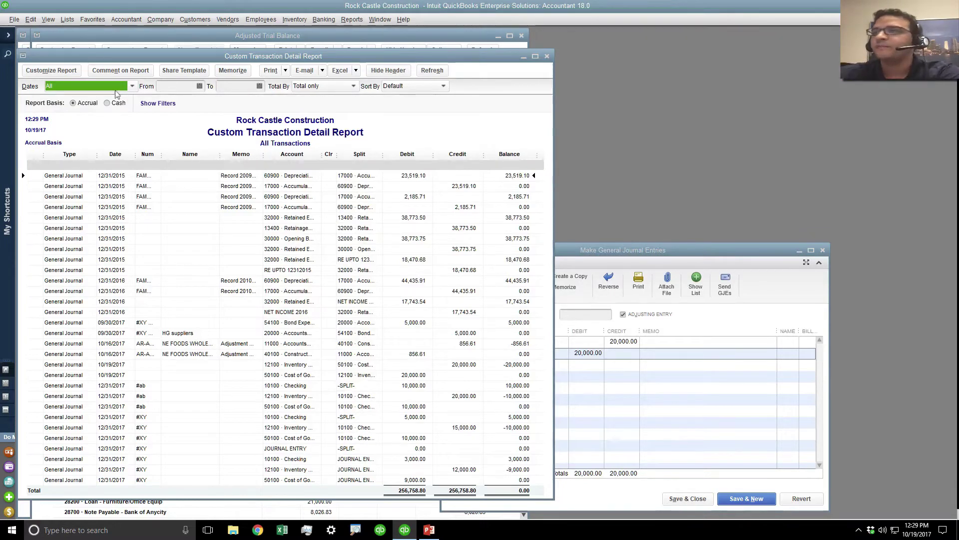
Add the Entered/Last Modified and Last modified by columns to the custom transaction detail report and maximize the report window
{"action": "left_click", "coordinate": [50, 70]}
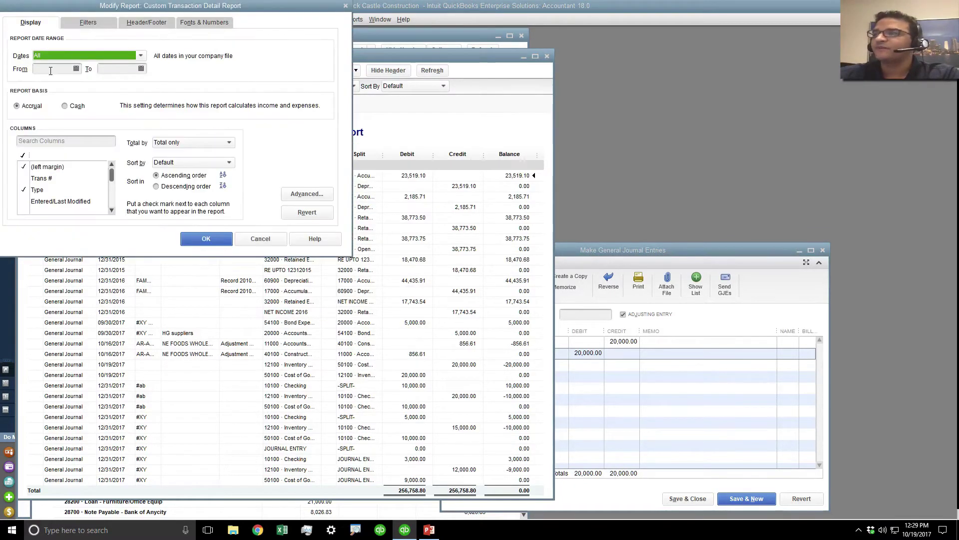
{"action": "left_click", "coordinate": [112, 210]}
{"action": "left_click", "coordinate": [112, 210]}
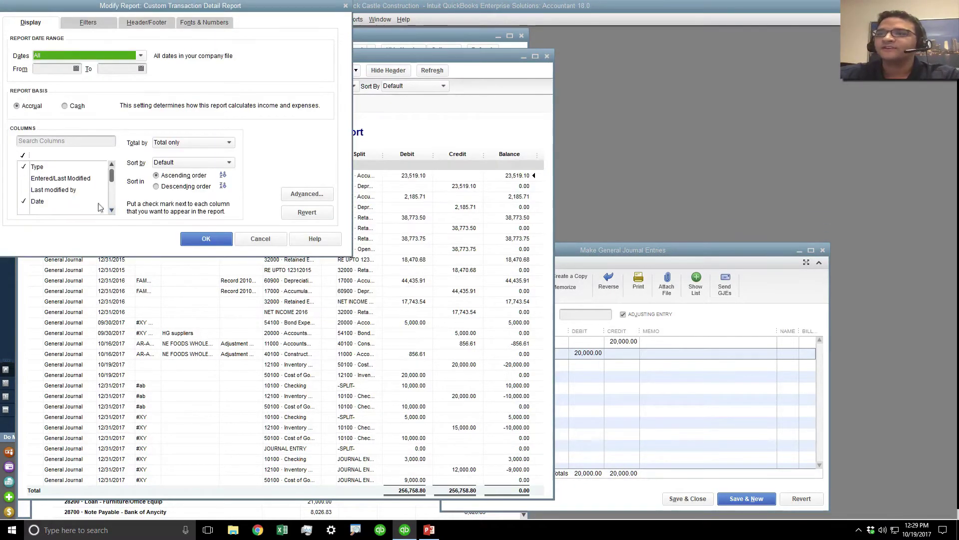
{"action": "left_click", "coordinate": [60, 179]}
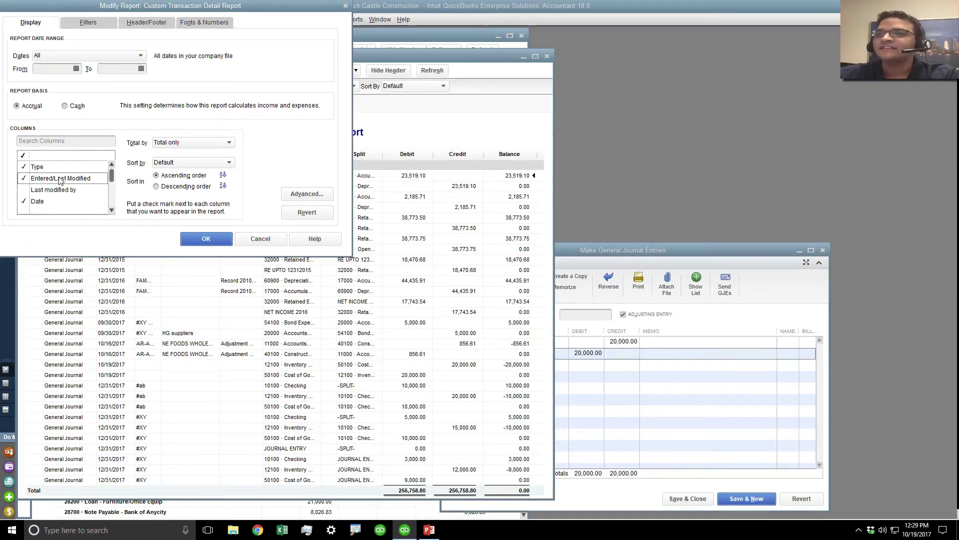
{"action": "left_click", "coordinate": [55, 190]}
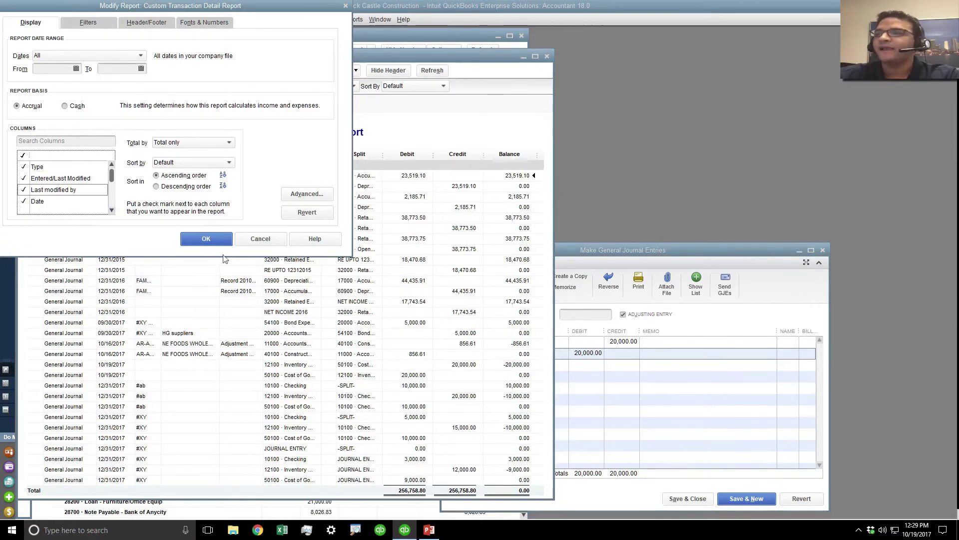
{"action": "left_click", "coordinate": [220, 240]}
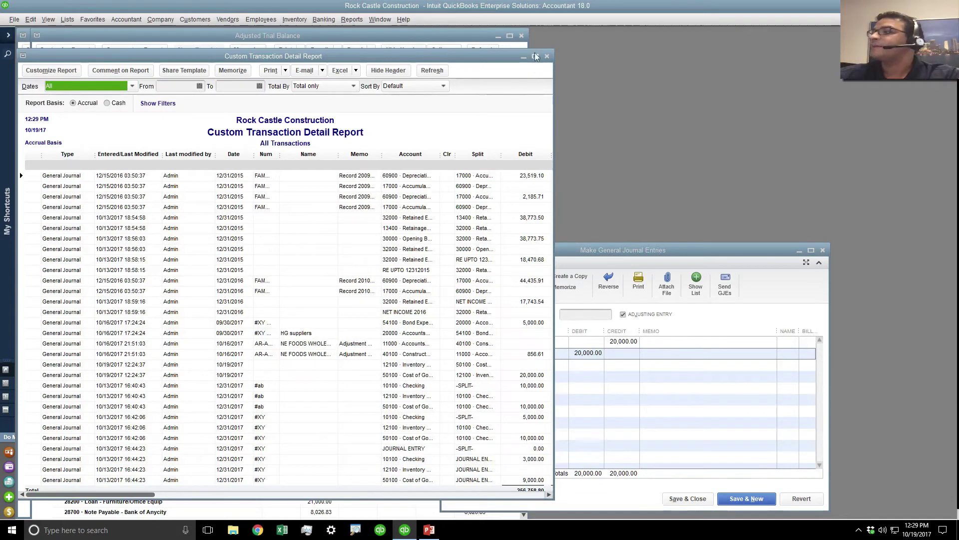
{"action": "left_click", "coordinate": [536, 56]}
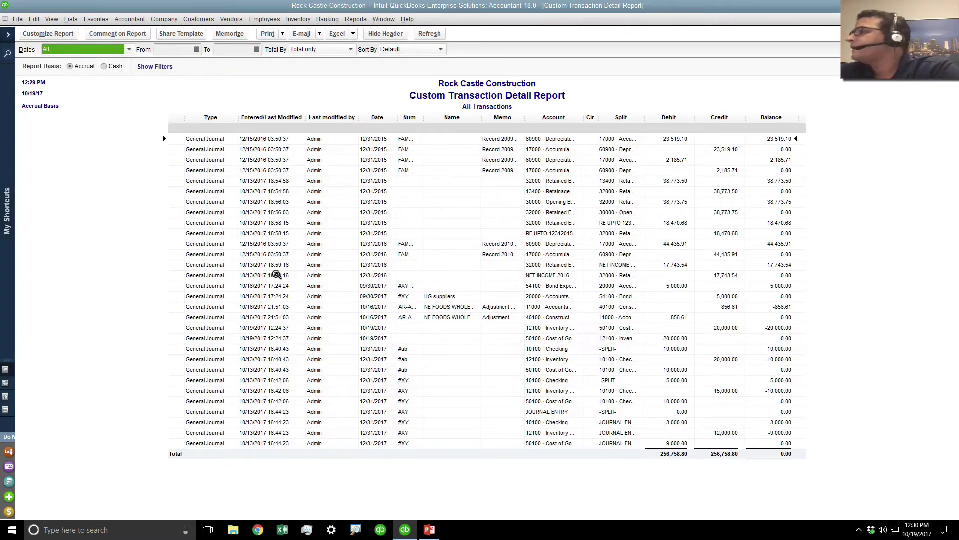
Close the Custom Transaction Detail Report and the other windows stacked above the Balance Sheet
{"action": "left_click", "coordinate": [954, 19]}
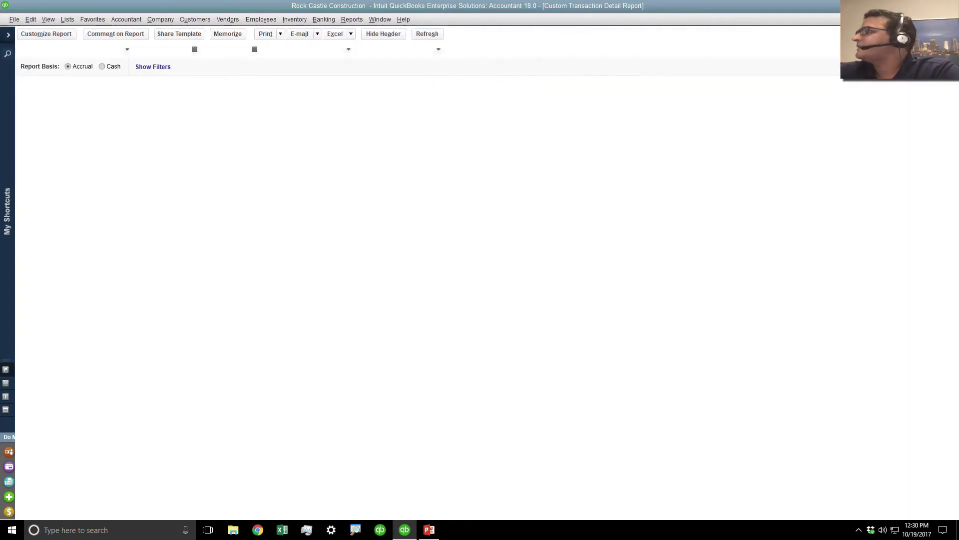
{"action": "left_click", "coordinate": [953, 19]}
{"action": "left_click", "coordinate": [954, 20]}
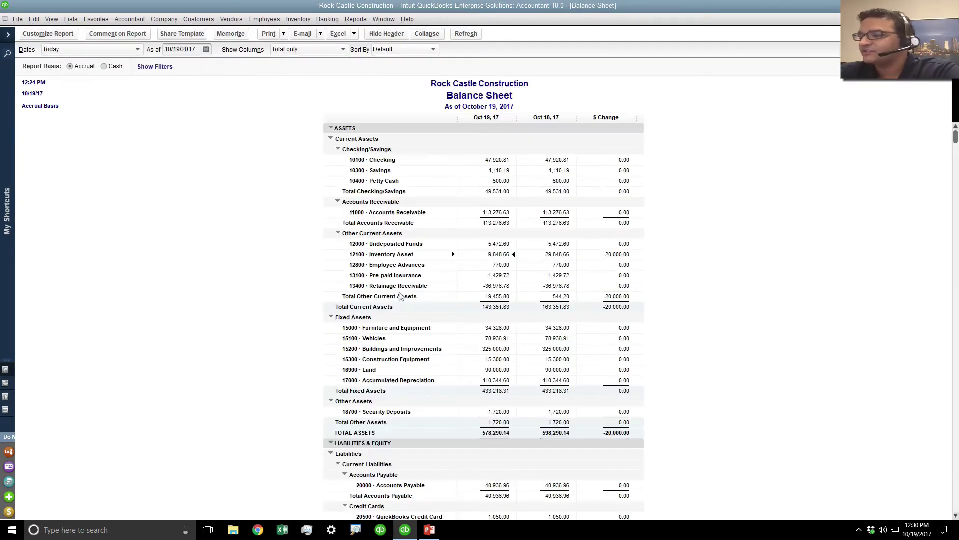
View the Topics slide in PowerPoint, end the slide show, and return to QuickBooks with all report windows closed
{"action": "left_click", "coordinate": [430, 530]}
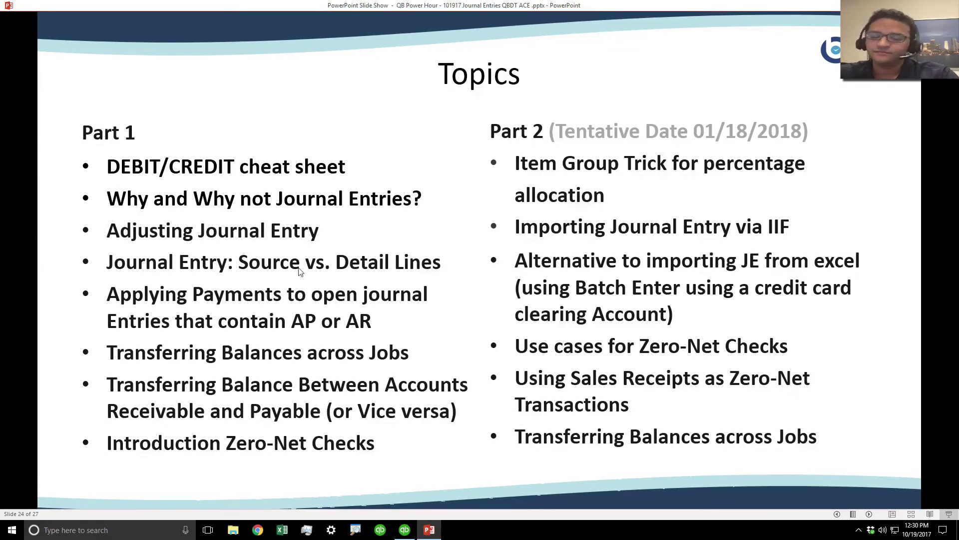
{"action": "key", "text": "Escape"}
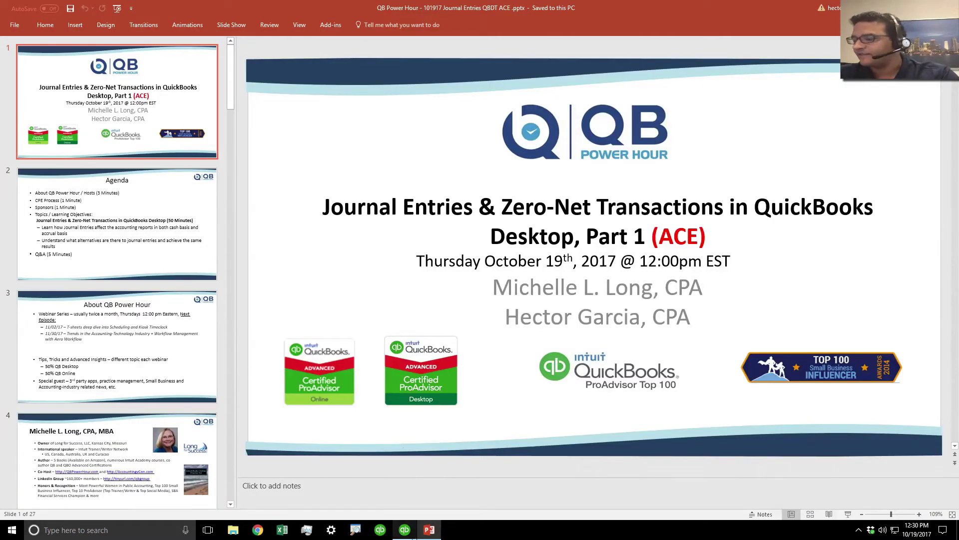
{"action": "left_click", "coordinate": [405, 529]}
{"action": "key", "text": "Escape"}
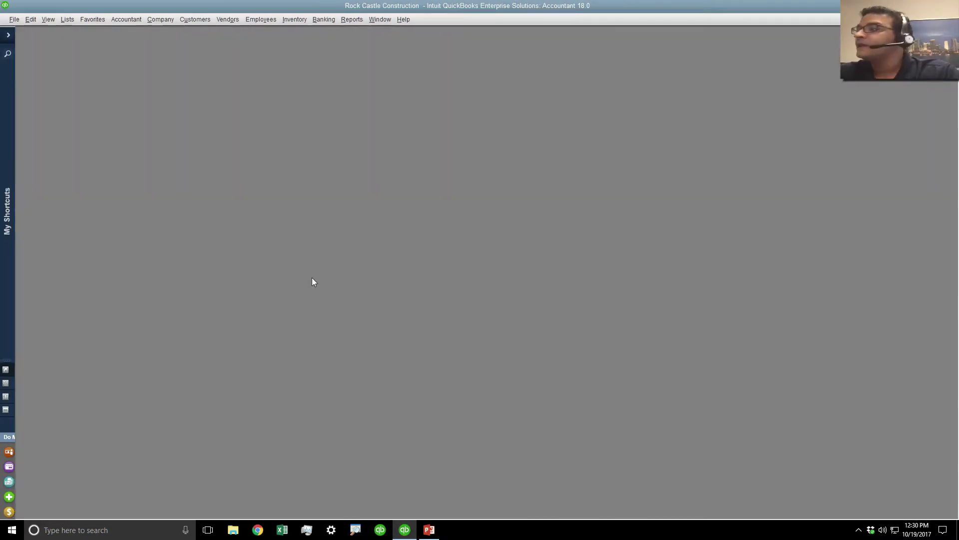
Open the Profit & Loss Standard report and set its date range to Today
{"action": "left_click", "coordinate": [353, 19]}
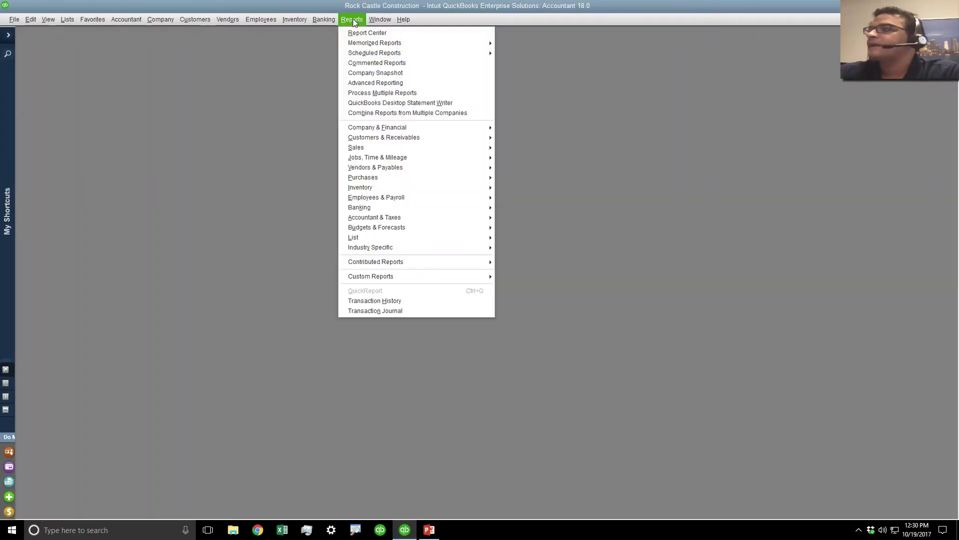
{"action": "mouse_move", "coordinate": [378, 130]}
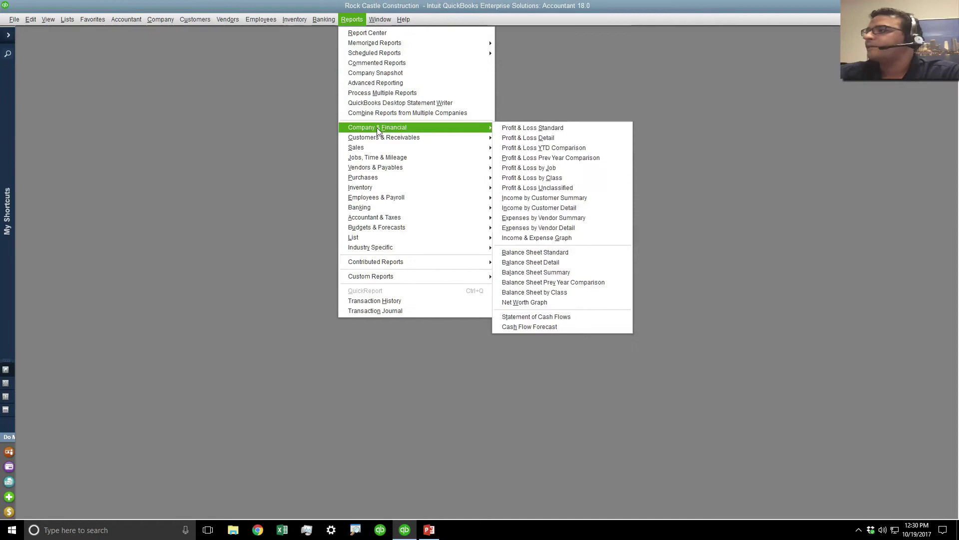
{"action": "left_click", "coordinate": [541, 130]}
{"action": "left_click", "coordinate": [282, 68]}
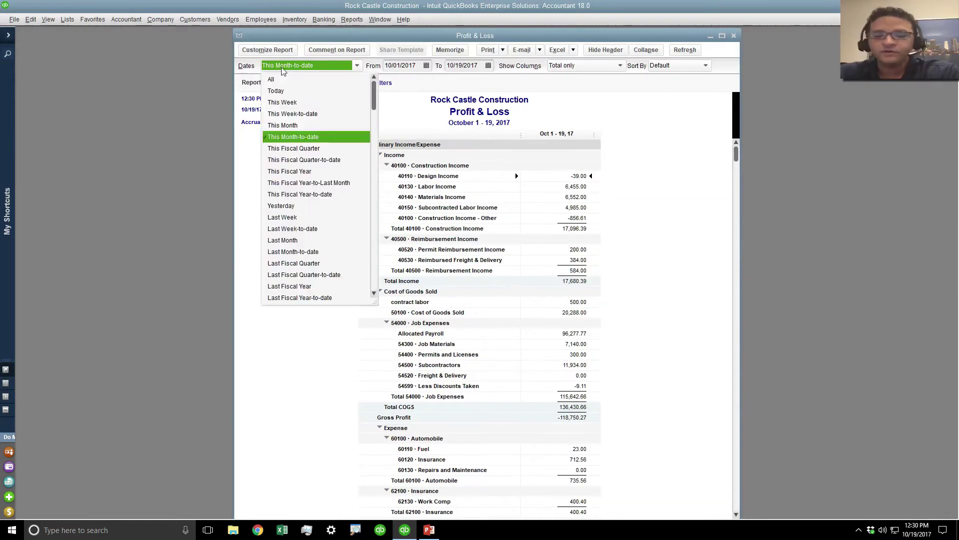
{"action": "left_click", "coordinate": [282, 69]}
{"action": "scroll", "coordinate": [282, 69], "scroll_direction": "down", "scroll_amount": 2}
{"action": "scroll", "coordinate": [282, 70], "scroll_direction": "down", "scroll_amount": 1}
{"action": "left_click", "coordinate": [282, 70]}
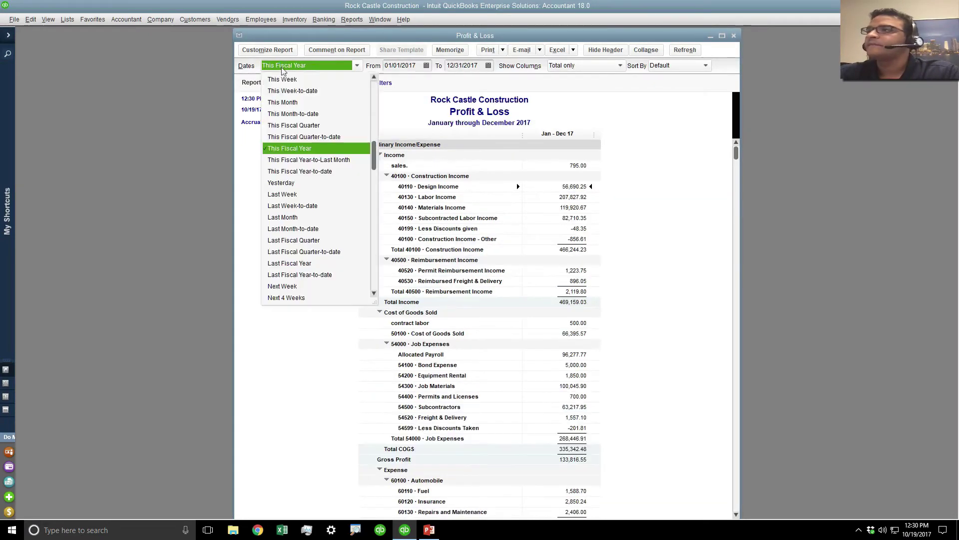
{"action": "left_click", "coordinate": [306, 92]}
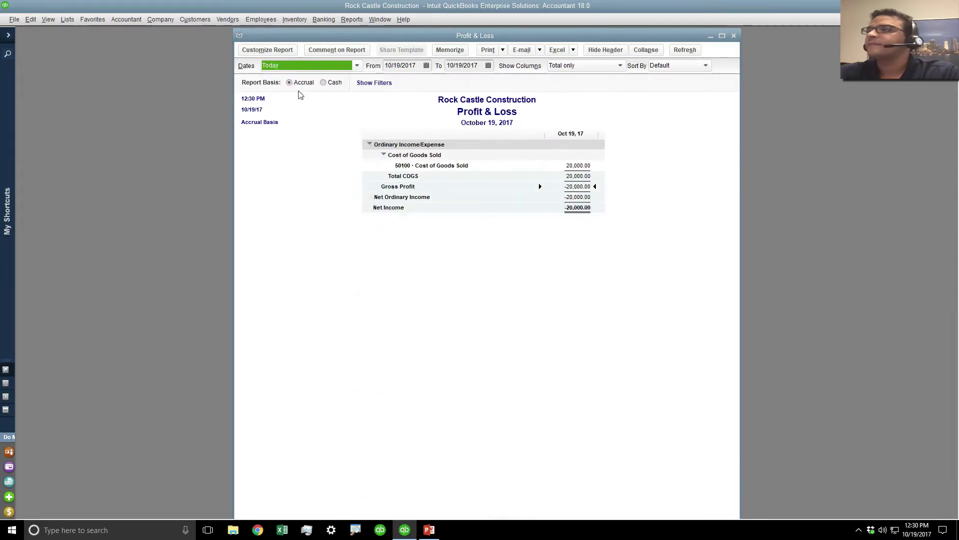
Open the Balance Sheet Standard report and set its date range to Today
{"action": "left_click", "coordinate": [352, 19]}
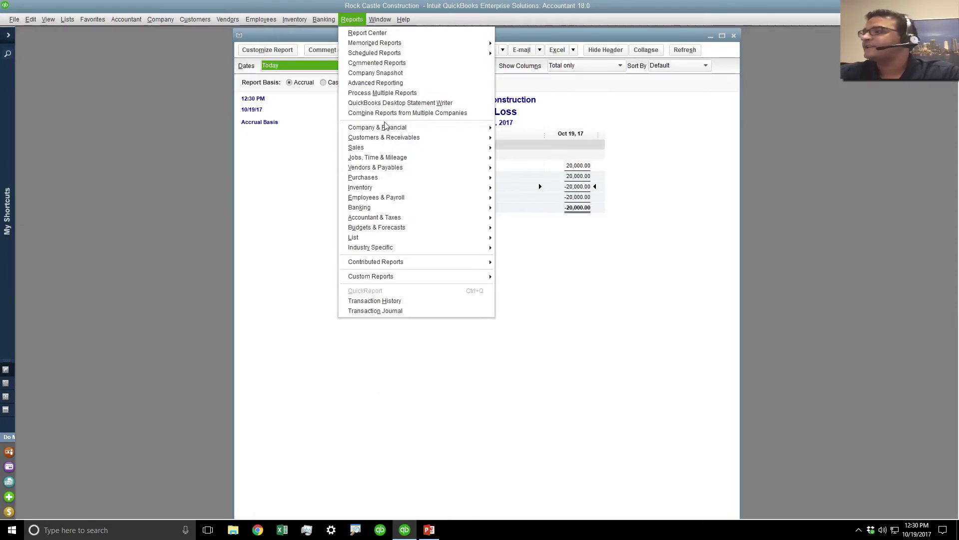
{"action": "mouse_move", "coordinate": [388, 128]}
{"action": "left_click", "coordinate": [529, 256]}
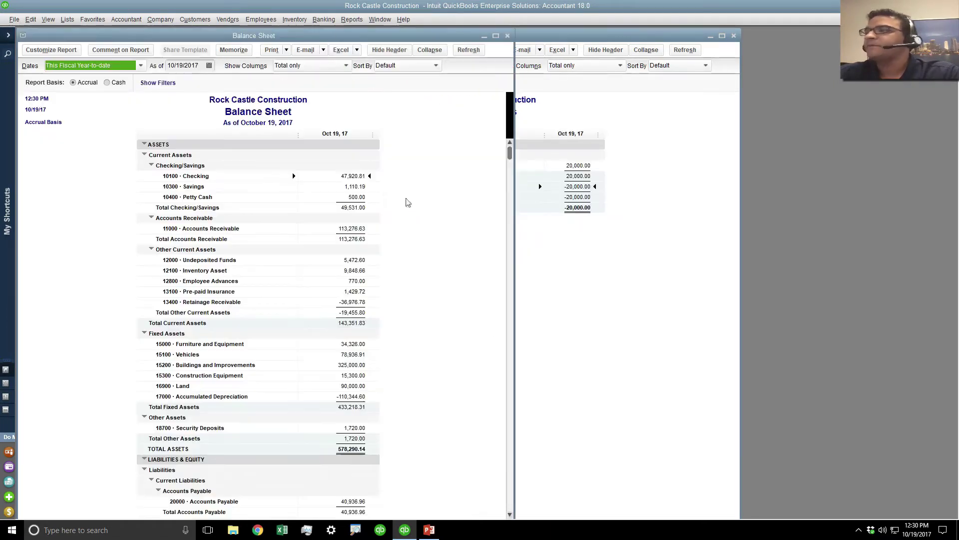
{"action": "left_click", "coordinate": [95, 70]}
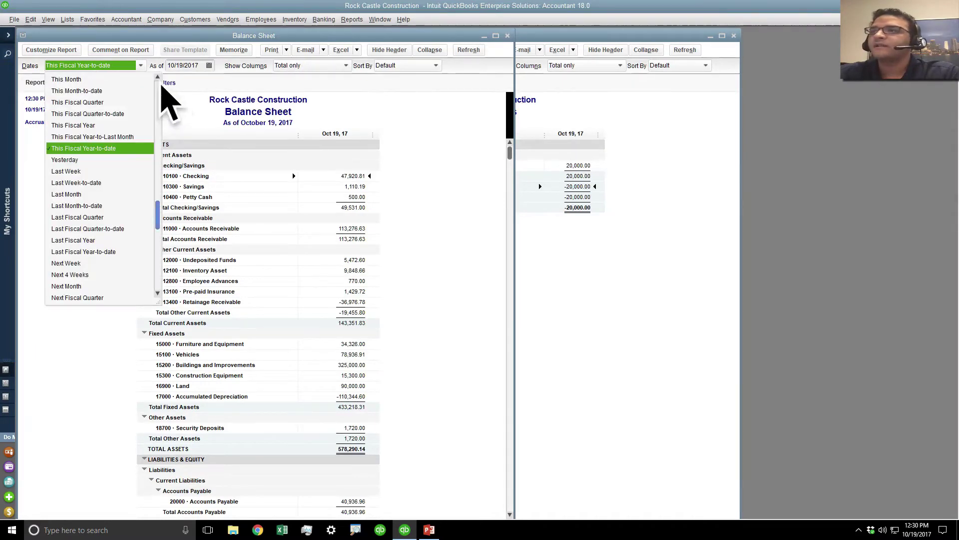
{"action": "left_click", "coordinate": [158, 86]}
{"action": "left_click", "coordinate": [60, 90]}
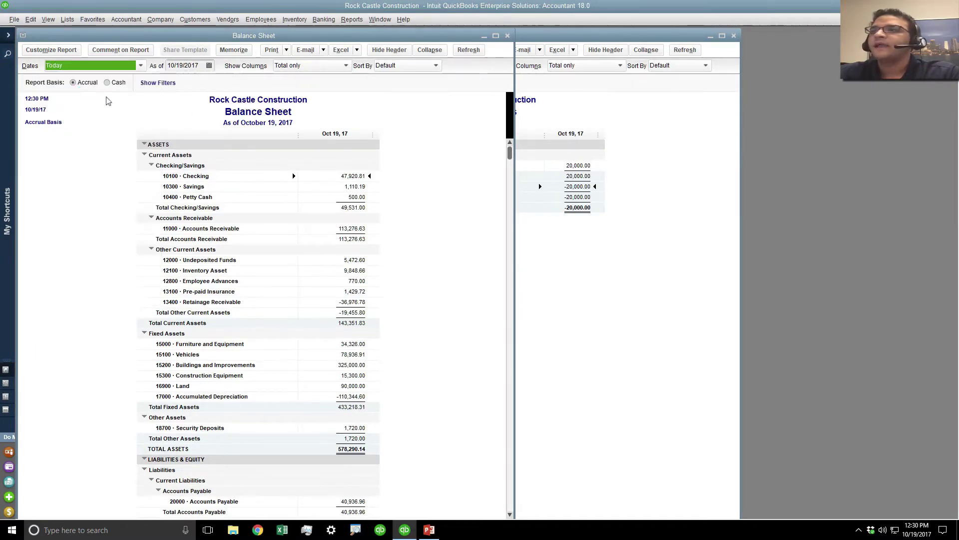
Add Previous Period and $ Change subcolumns to the Balance Sheet report
{"action": "left_click", "coordinate": [55, 50]}
{"action": "left_click", "coordinate": [20, 174]}
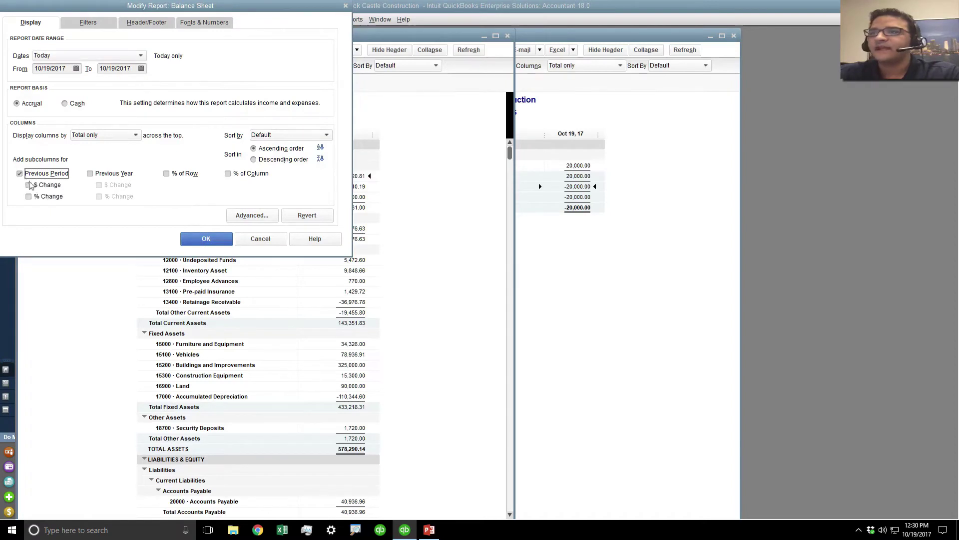
{"action": "left_click", "coordinate": [29, 185]}
{"action": "left_click", "coordinate": [208, 240]}
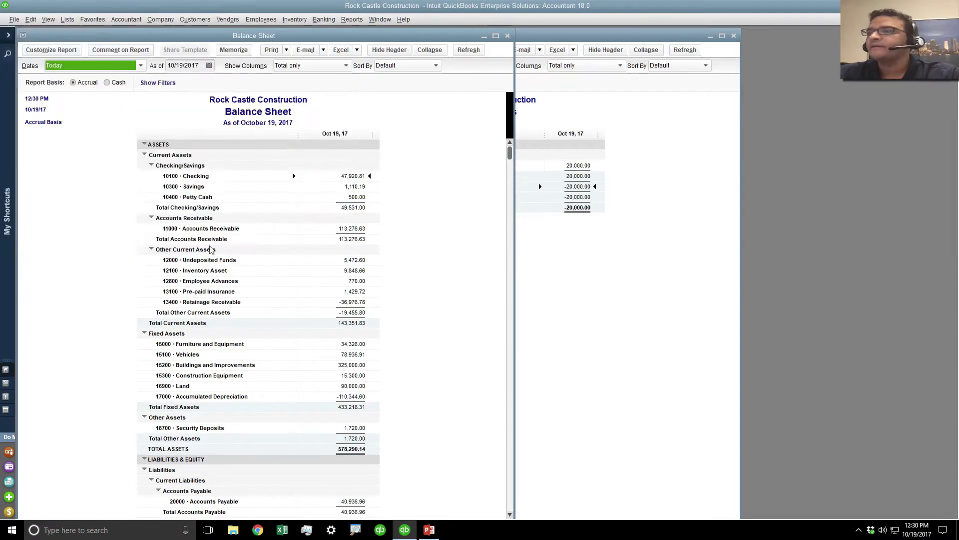
Tile the Balance Sheet and Profit & Loss report windows vertically
{"action": "left_click", "coordinate": [351, 19]}
{"action": "mouse_move", "coordinate": [380, 19]}
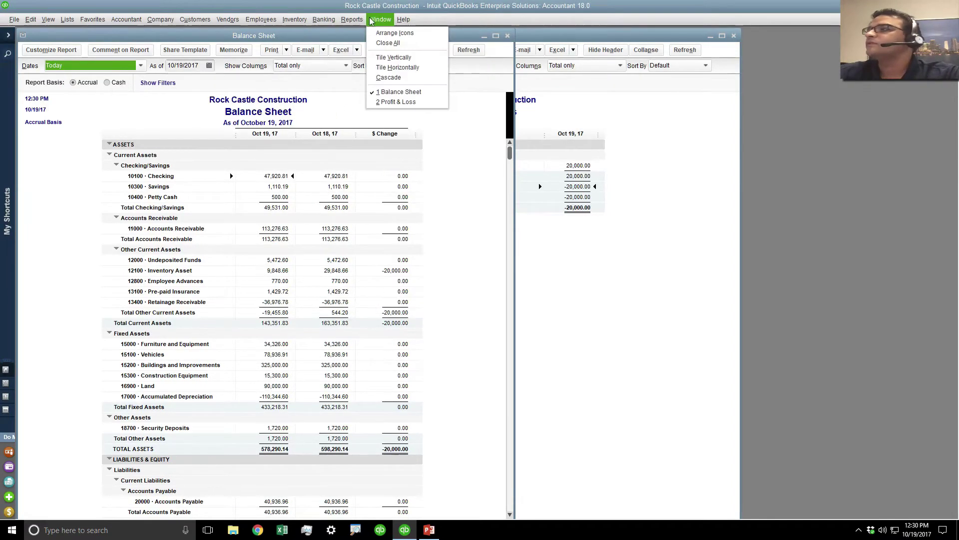
{"action": "left_click", "coordinate": [390, 62]}
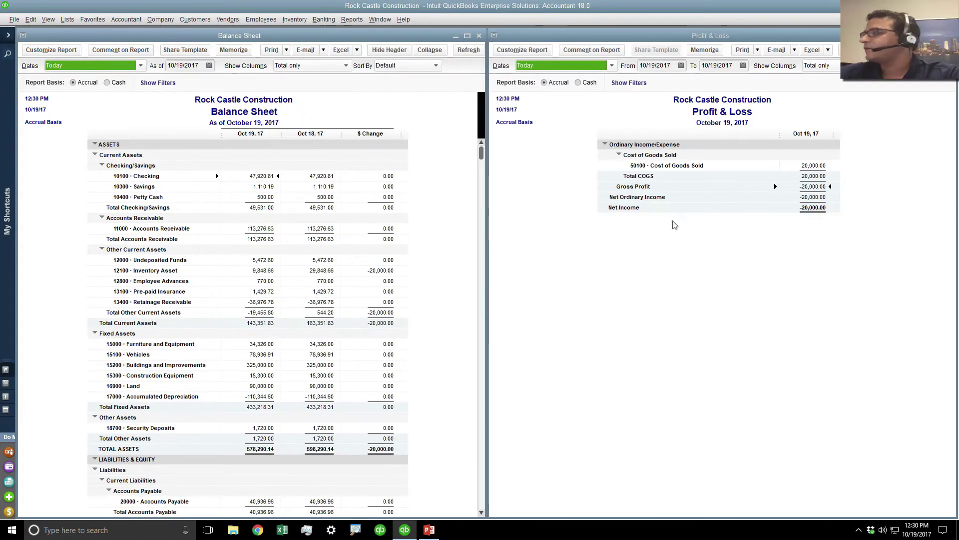
Trace the Profit & Loss Cost of Goods Sold amount to its 10/19/2017 general journal, delete that journal, and close the detail windows
{"action": "double_click", "coordinate": [812, 168]}
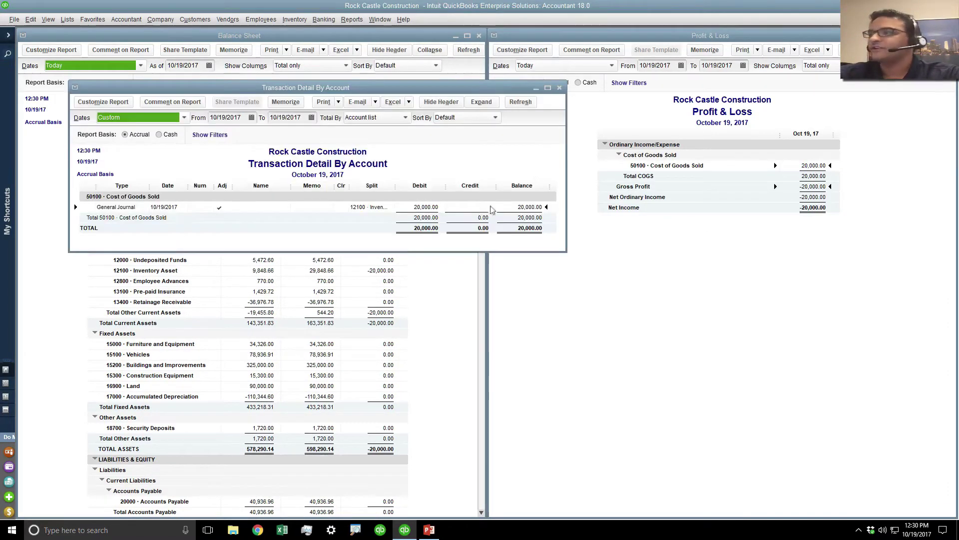
{"action": "double_click", "coordinate": [427, 207]}
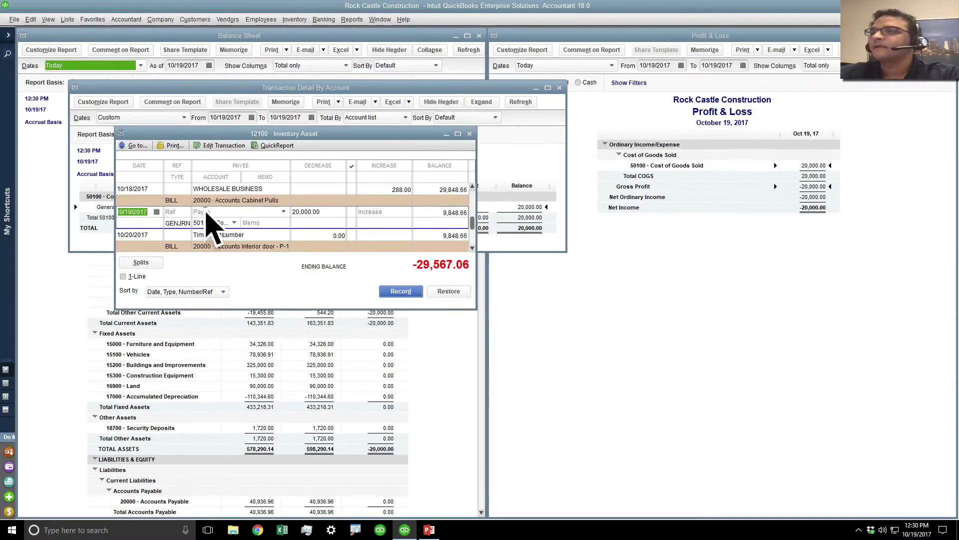
{"action": "right_click", "coordinate": [139, 228]}
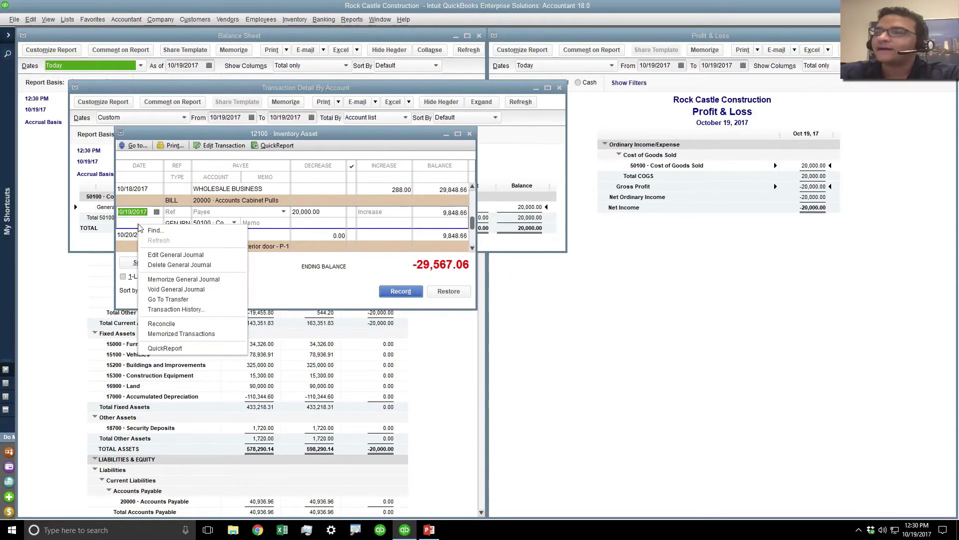
{"action": "left_click", "coordinate": [172, 264]}
{"action": "left_click", "coordinate": [454, 161]}
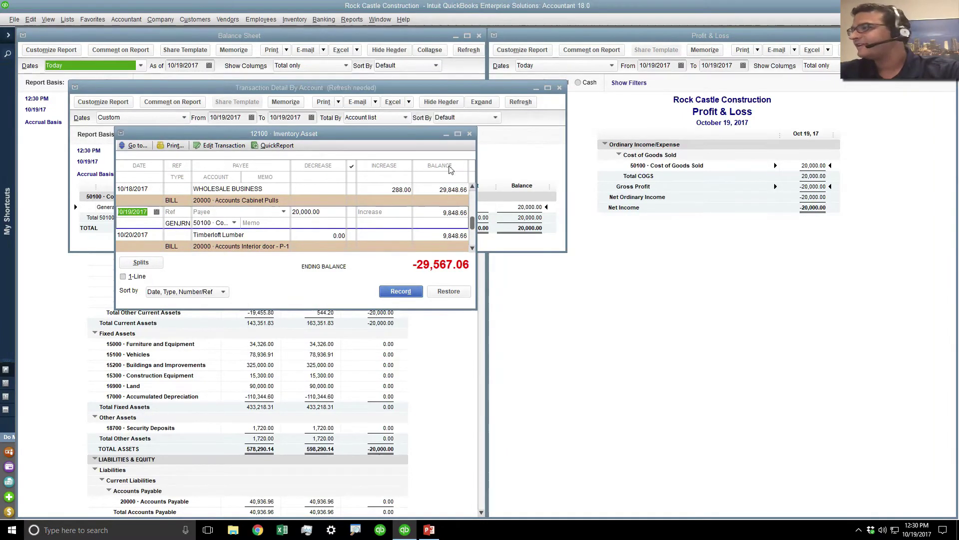
{"action": "left_click", "coordinate": [560, 87]}
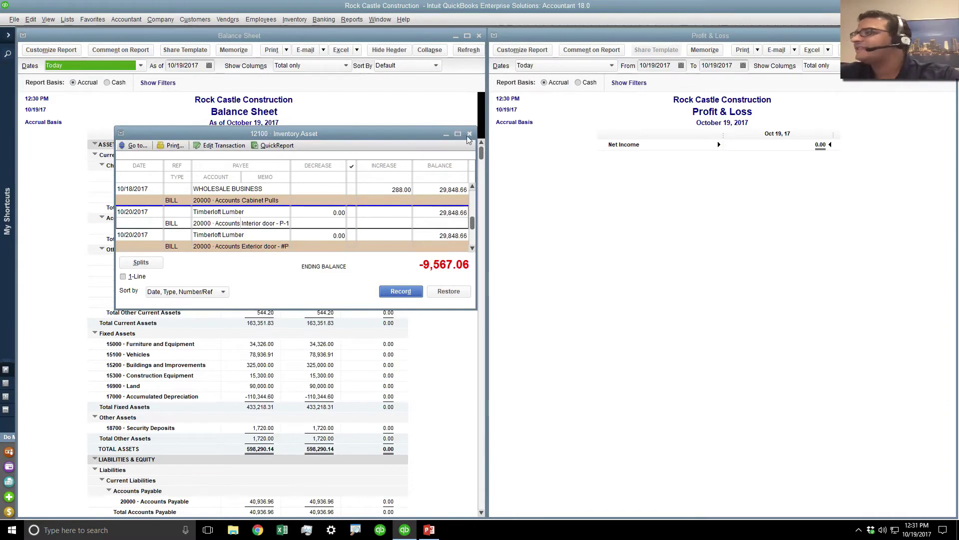
{"action": "left_click", "coordinate": [468, 134]}
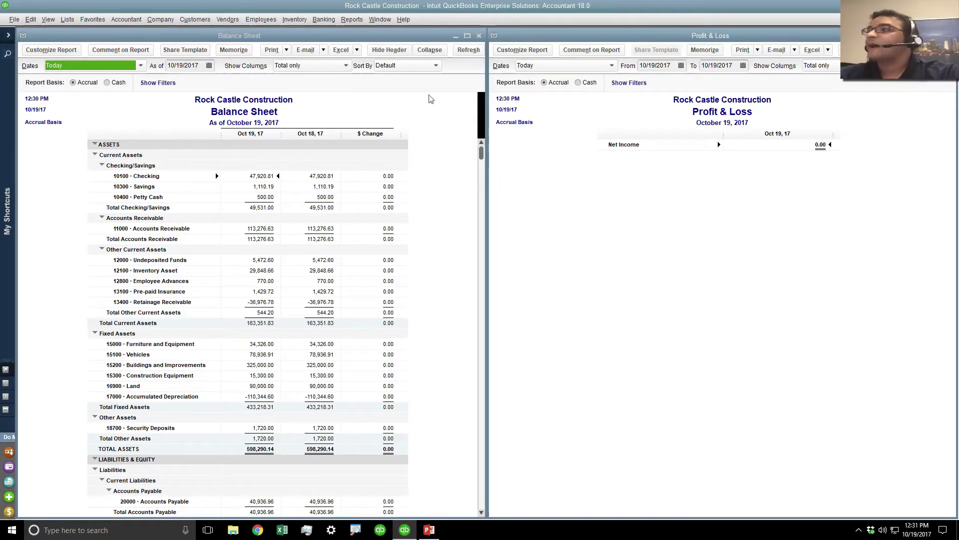
Start a general journal entry with a 12,000 credit to 11000 Accounts Receivable for NE FOODS WHOLESALERS
{"action": "left_click", "coordinate": [260, 19]}
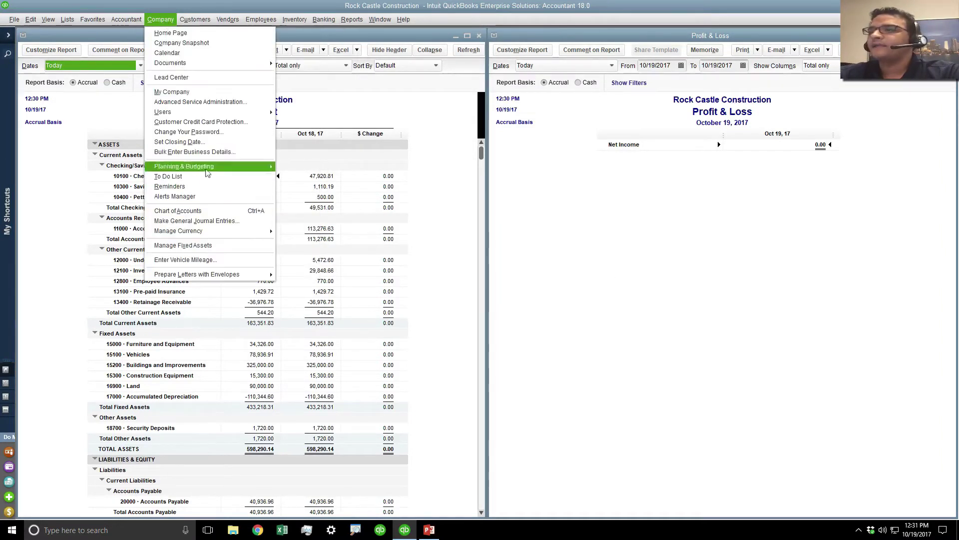
{"action": "left_click", "coordinate": [212, 223]}
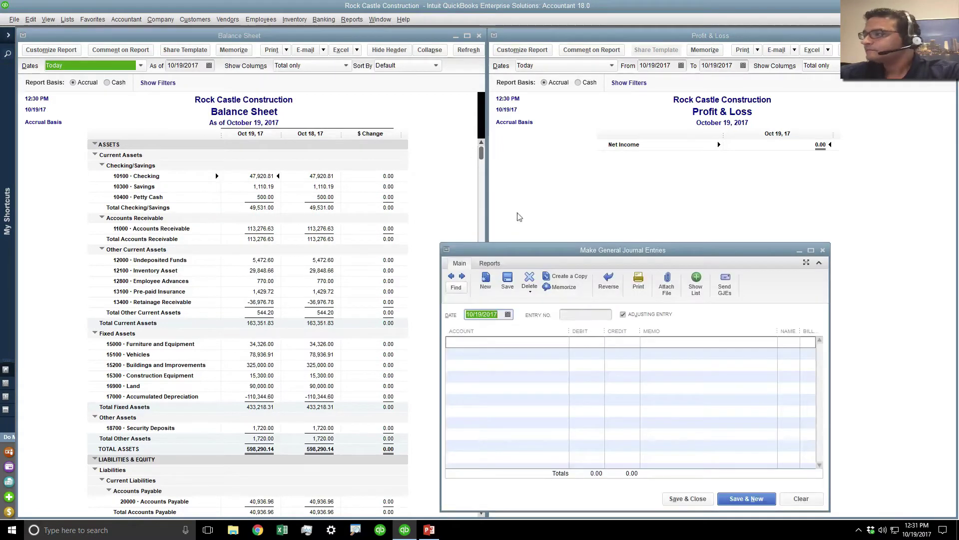
{"action": "left_click_drag", "start_coordinate": [545, 253], "coordinate": [536, 224]}
{"action": "left_click", "coordinate": [475, 311]}
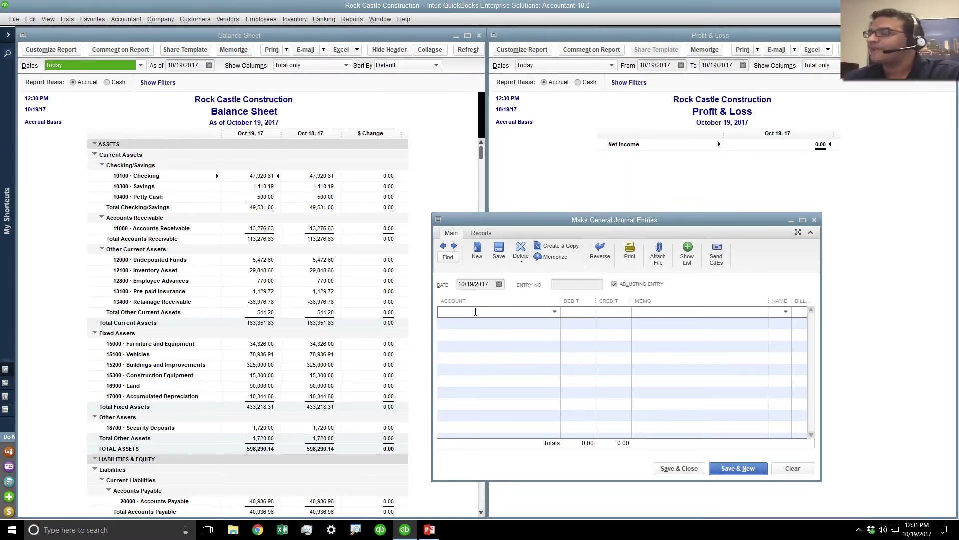
{"action": "type", "text": "a"}
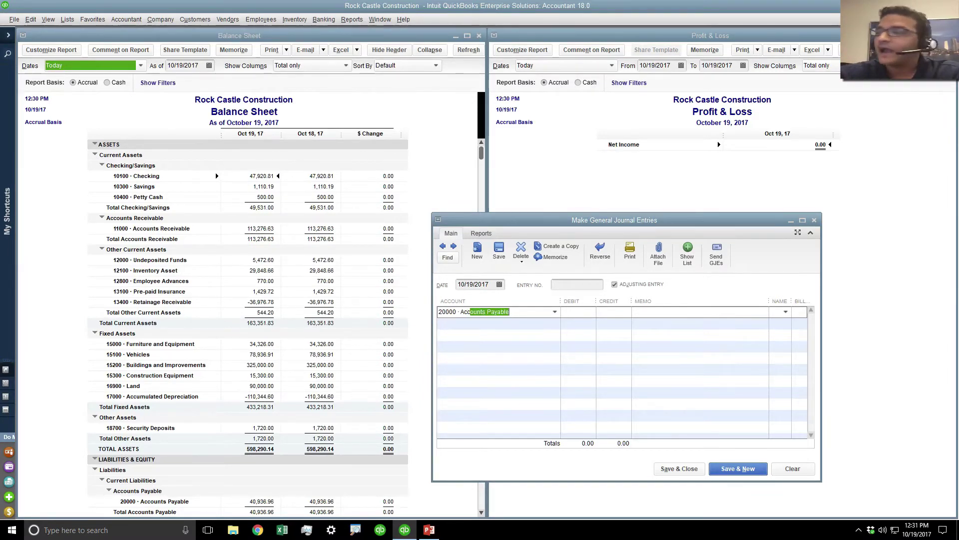
{"action": "type", "text": "ccounts receiv"}
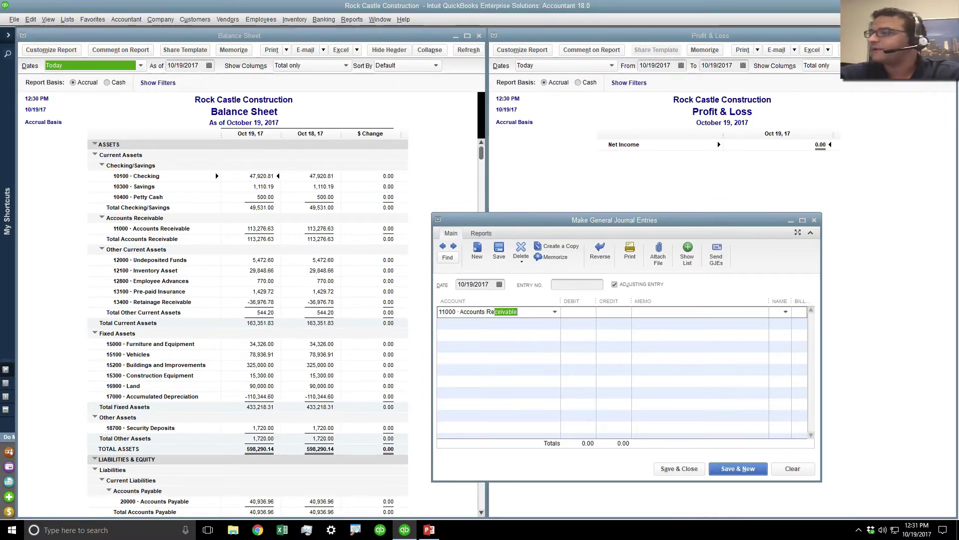
{"action": "key", "text": "Tab"}
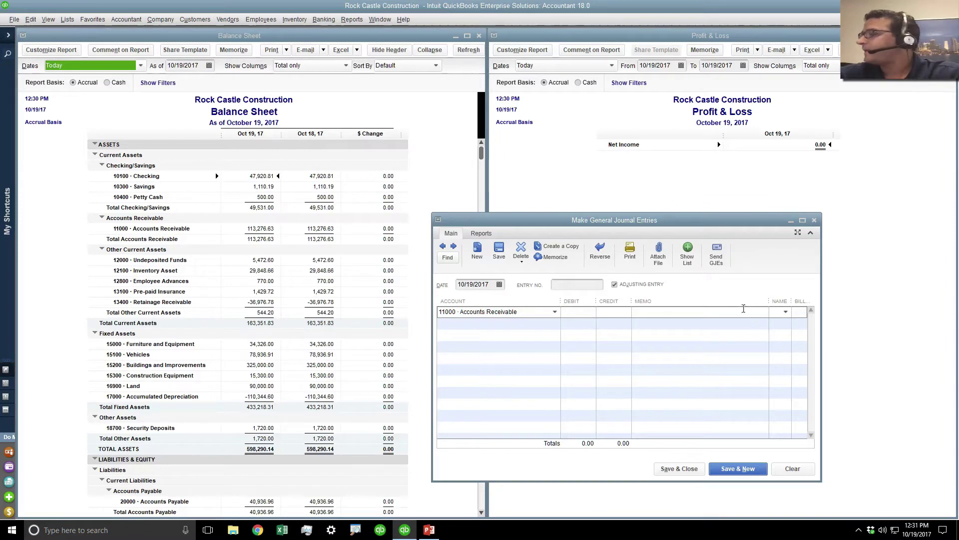
{"action": "left_click", "coordinate": [785, 312]}
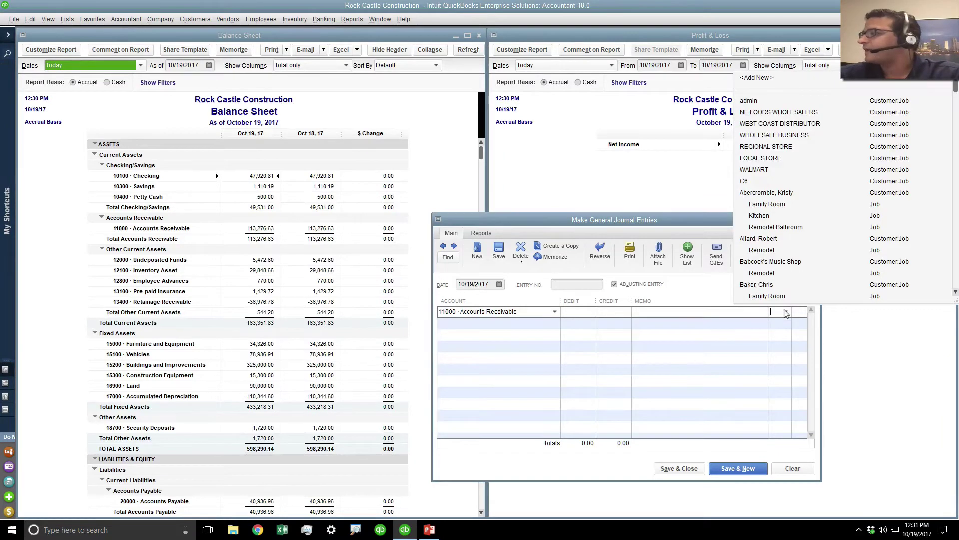
{"action": "left_click", "coordinate": [753, 112]}
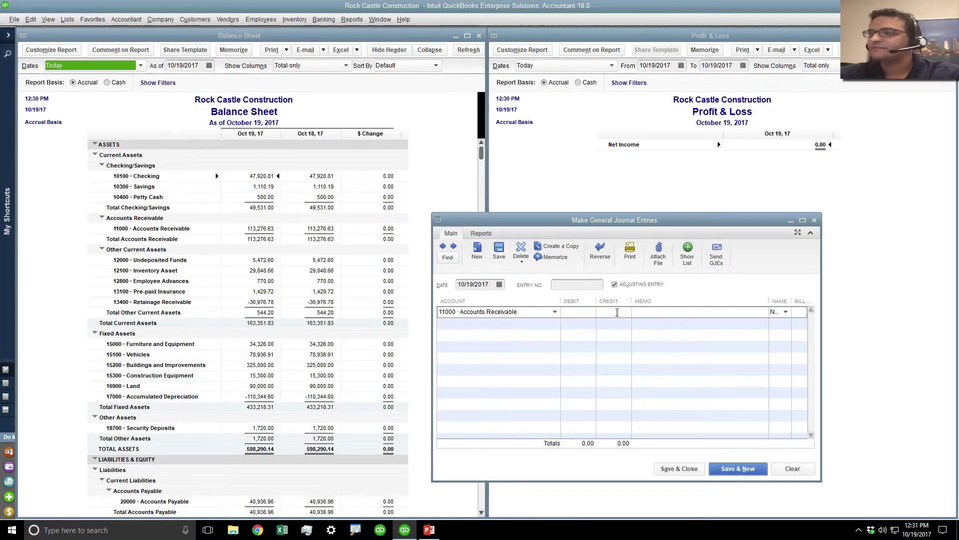
{"action": "type", "text": "12000"}
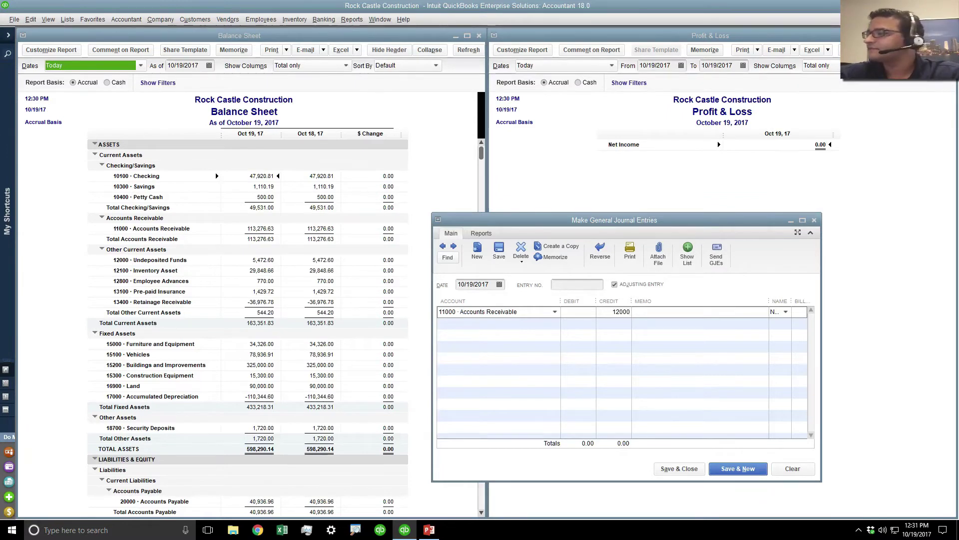
Assign the 12,000 debit on the journal entry's second line to 40100 Construction Income
{"action": "left_click", "coordinate": [519, 323]}
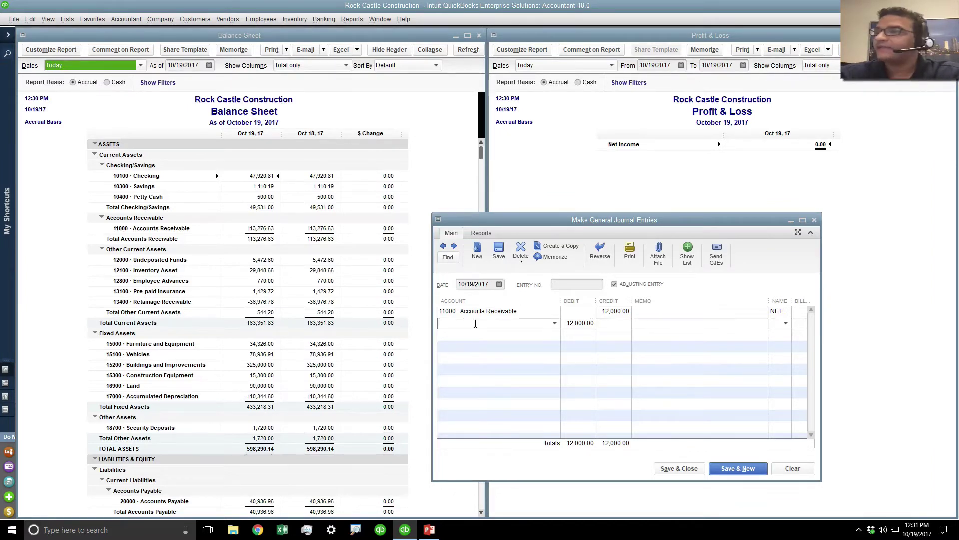
{"action": "type", "text": "Sa"}
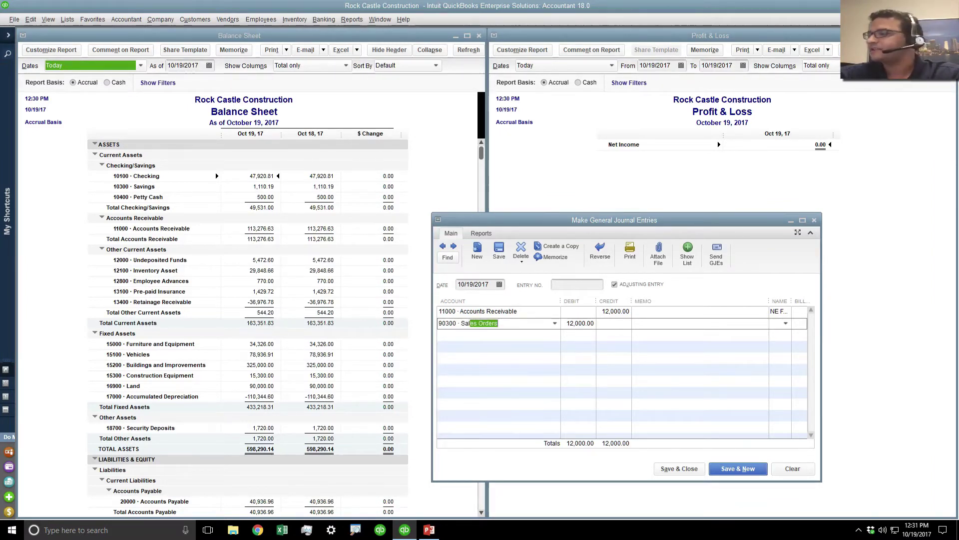
{"action": "type", "text": "les."}
{"action": "key", "text": "Tab"}
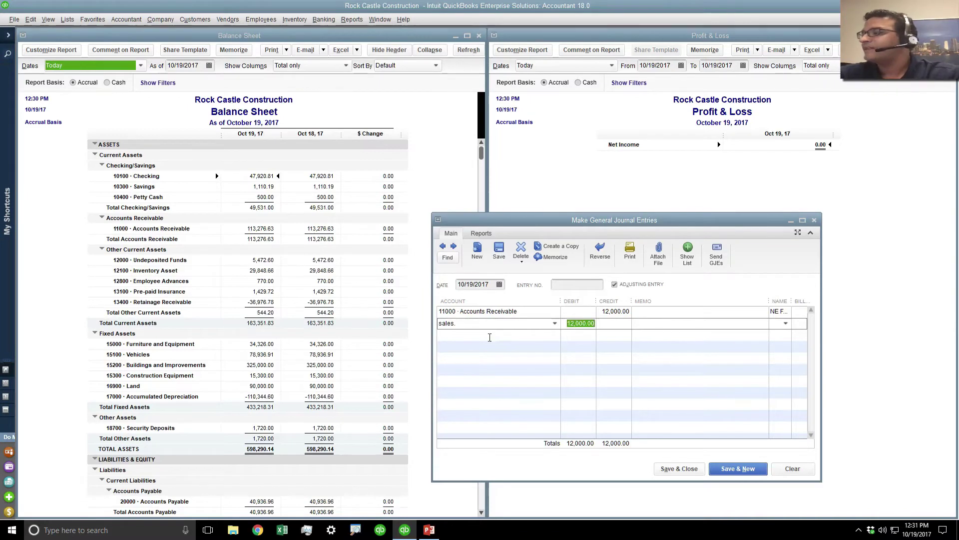
{"action": "left_click", "coordinate": [489, 336]}
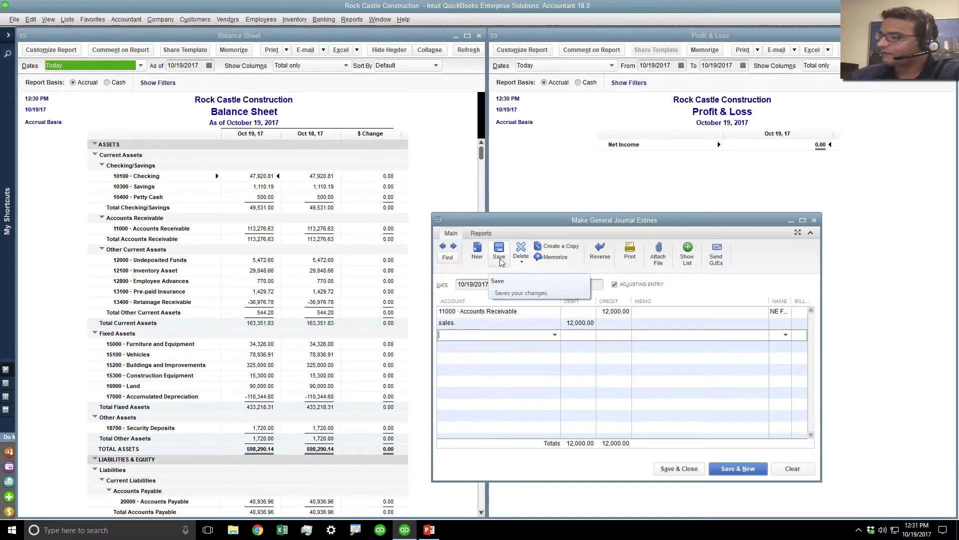
{"action": "left_click", "coordinate": [554, 323]}
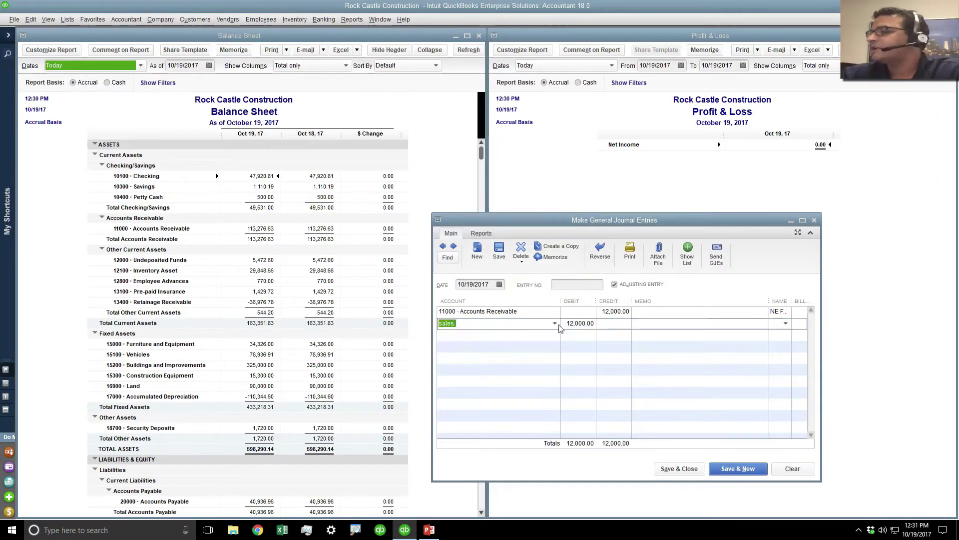
{"action": "left_click", "coordinate": [492, 171]}
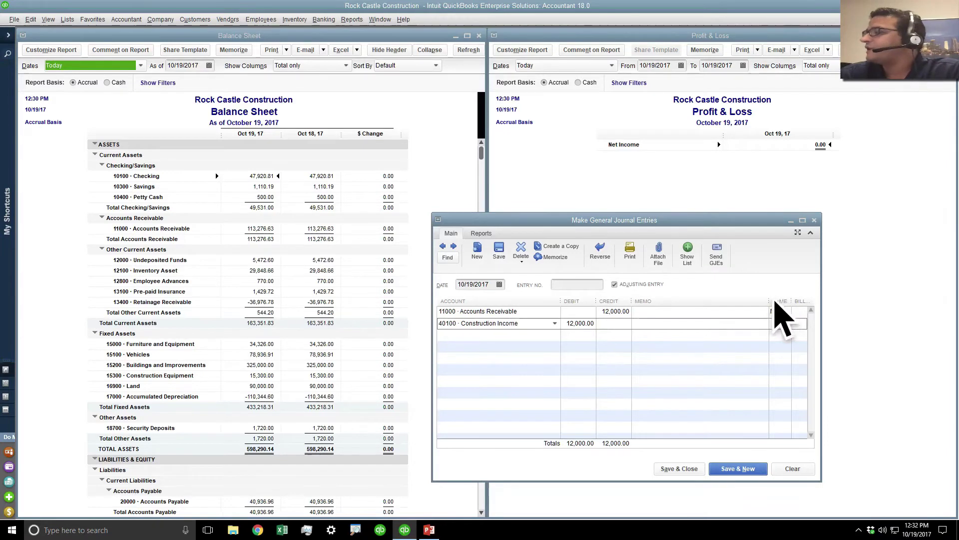
Widen the journal entry's Name column, save the entry, and move its window clear of the Profit & Loss figures
{"action": "left_click_drag", "start_coordinate": [768, 303], "coordinate": [699, 303]}
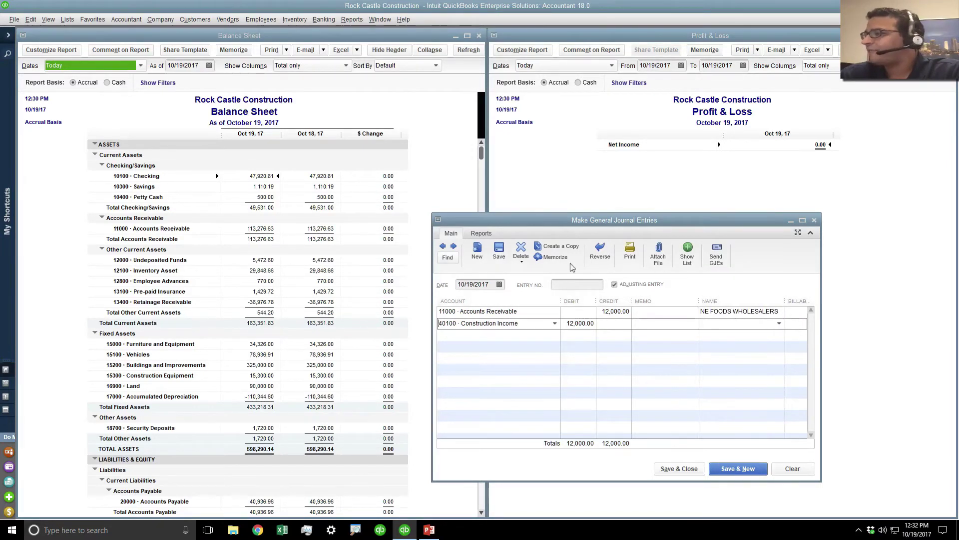
{"action": "left_click", "coordinate": [499, 250]}
{"action": "left_click_drag", "start_coordinate": [535, 229], "coordinate": [540, 248]}
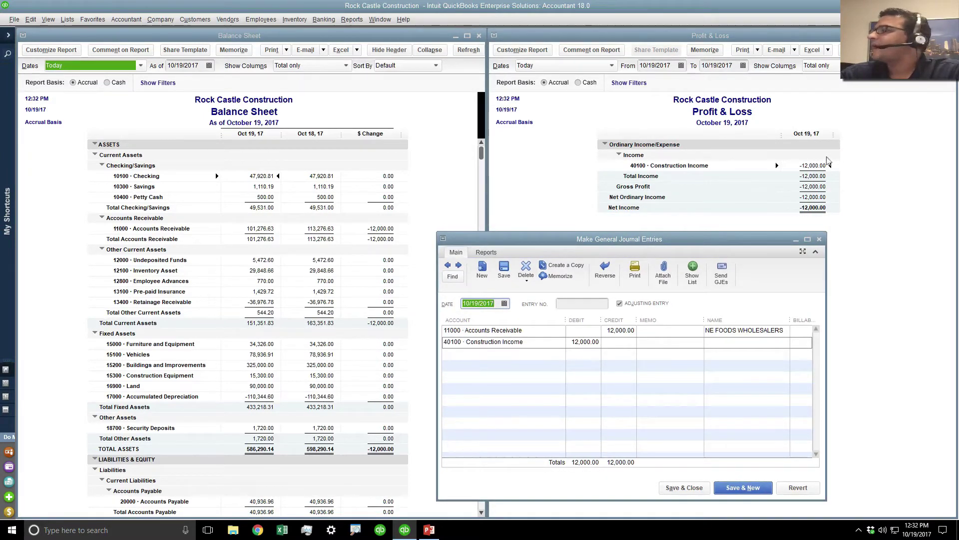
Bring both reports to the front and switch the Profit & Loss and the Balance Sheet to Cash basis
{"action": "left_click", "coordinate": [806, 156]}
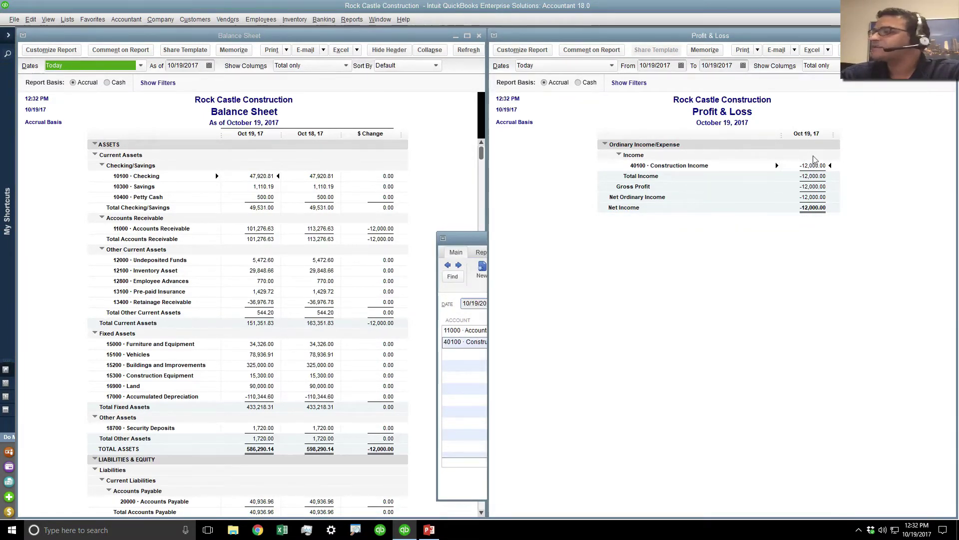
{"action": "left_click", "coordinate": [250, 238]}
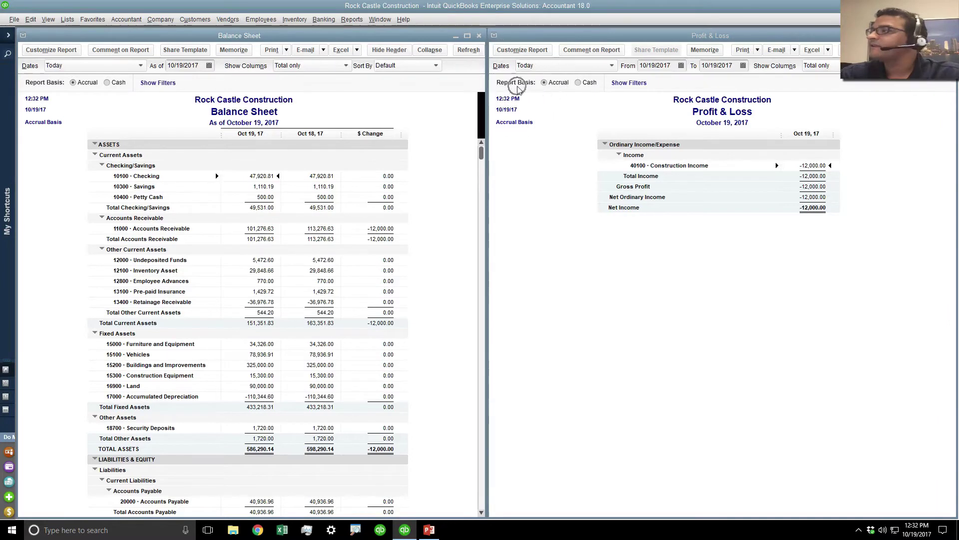
{"action": "left_click", "coordinate": [549, 90]}
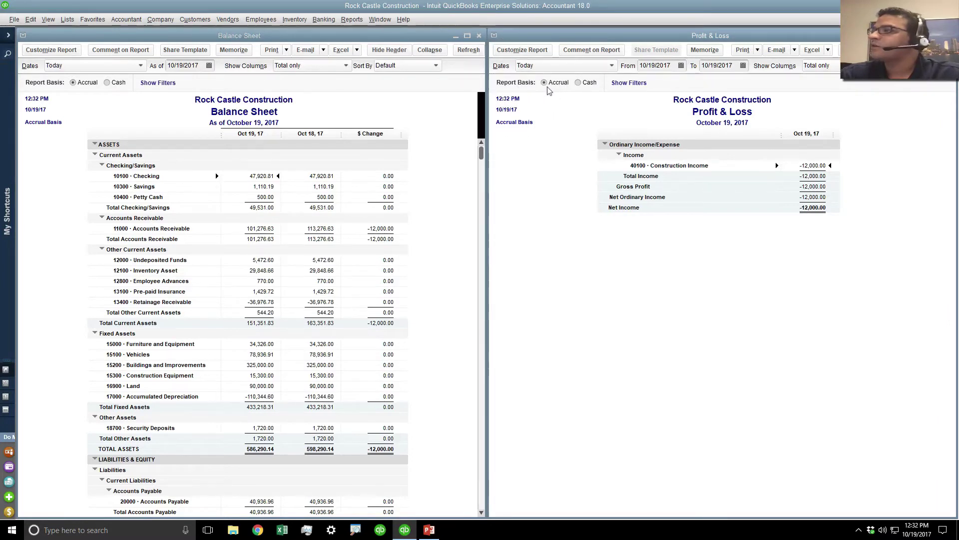
{"action": "left_click", "coordinate": [584, 86]}
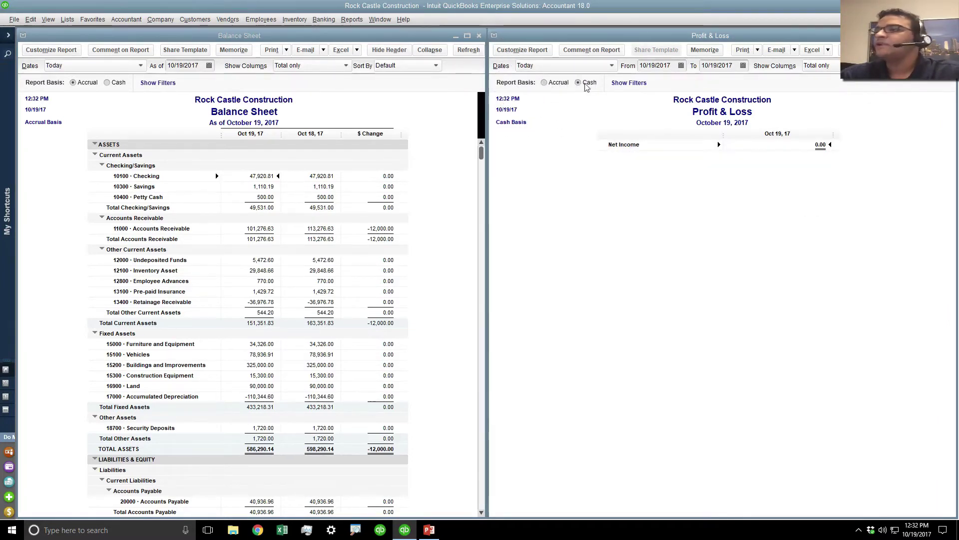
{"action": "left_click", "coordinate": [224, 37]}
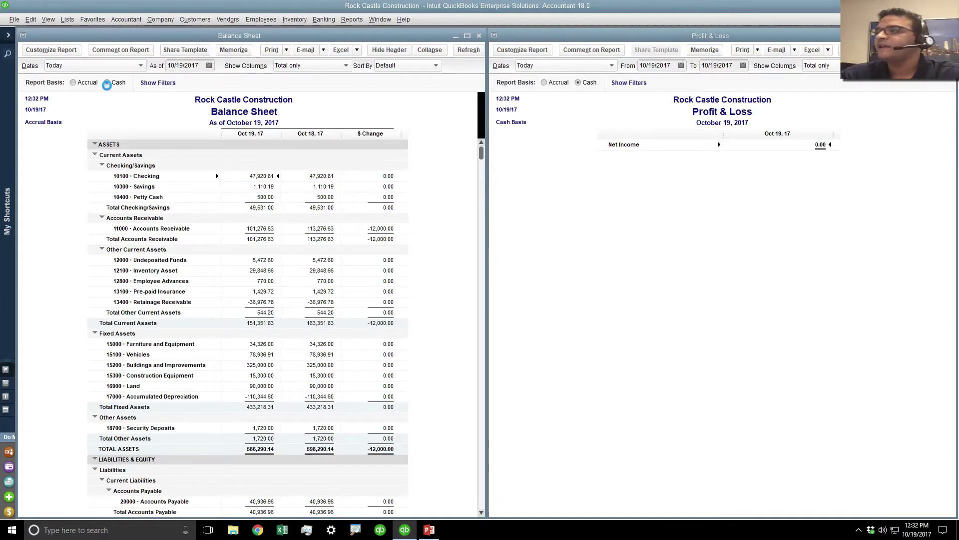
{"action": "left_click", "coordinate": [106, 83]}
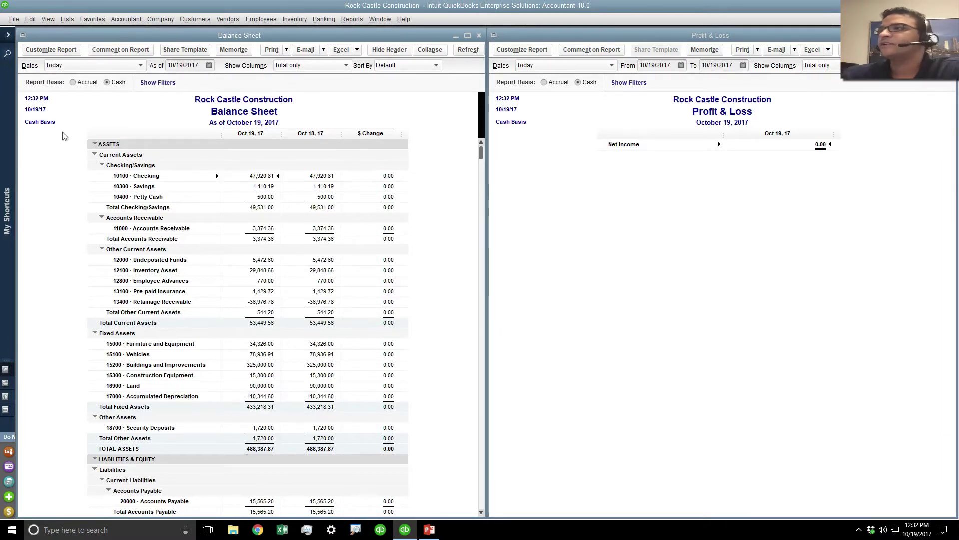
Start a 12,000 customer payment received from NE FOODS WHOLESALERS
{"action": "left_click", "coordinate": [200, 22]}
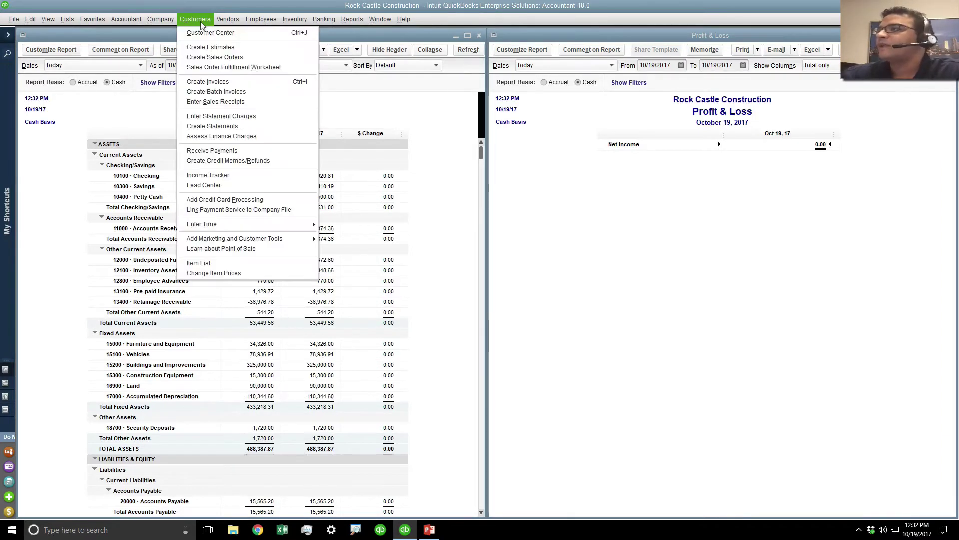
{"action": "left_click", "coordinate": [200, 22]}
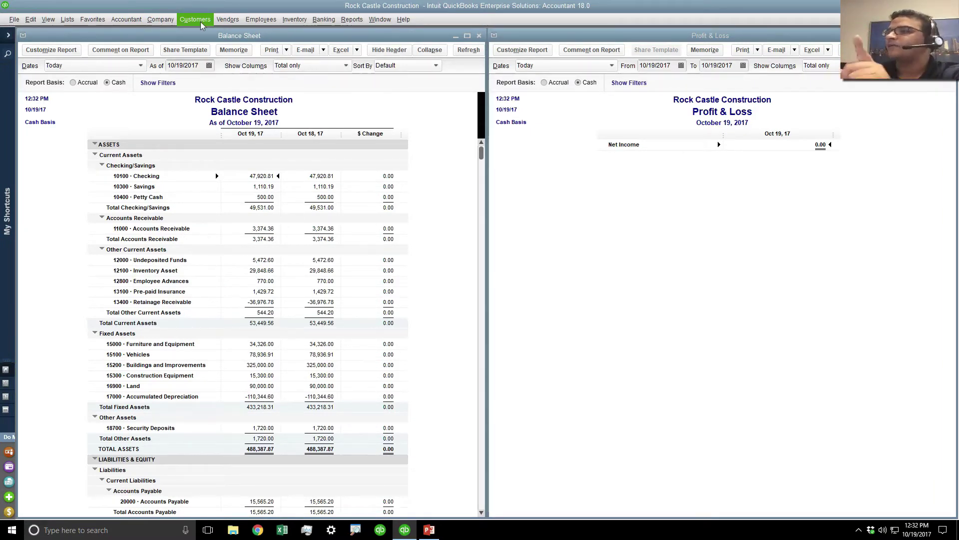
{"action": "left_click", "coordinate": [199, 22]}
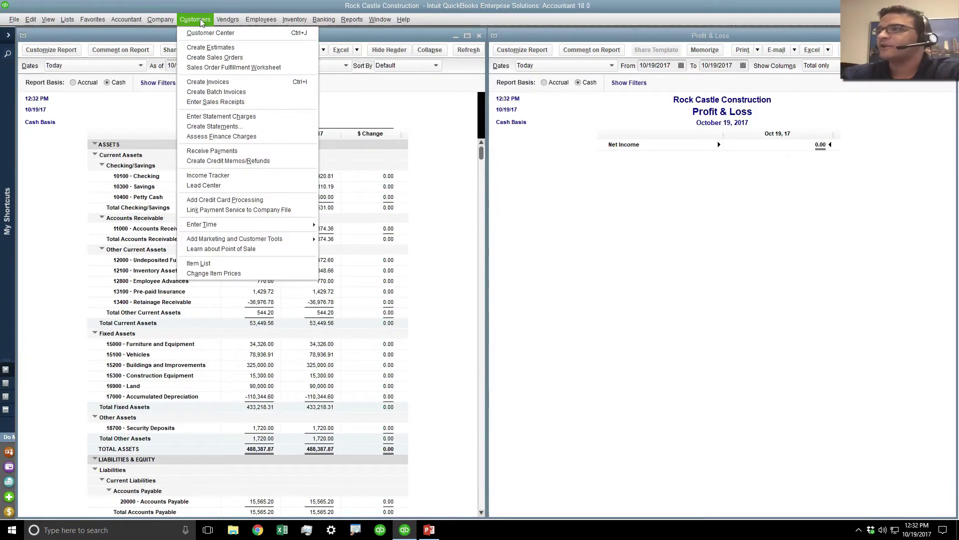
{"action": "left_click", "coordinate": [207, 150]}
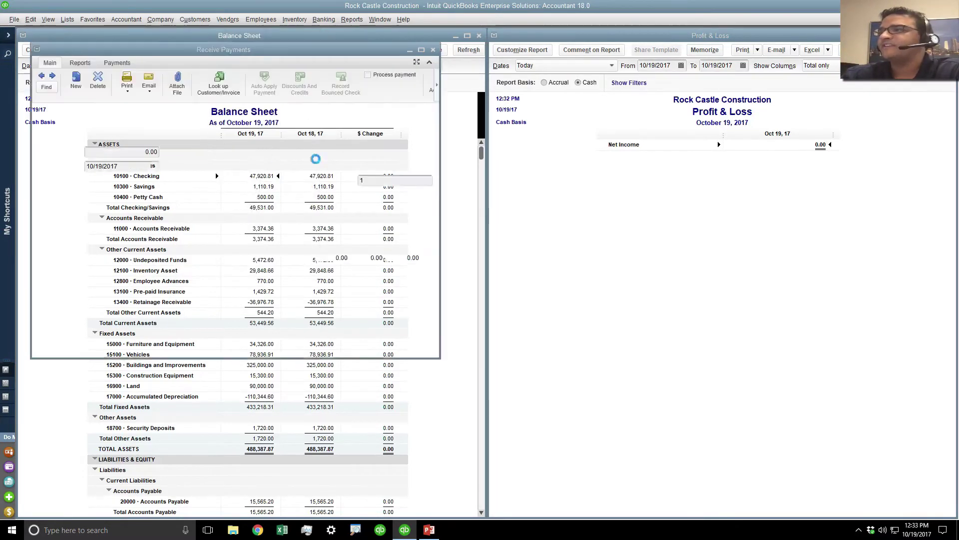
{"action": "left_click", "coordinate": [154, 138]}
{"action": "left_click", "coordinate": [137, 181]}
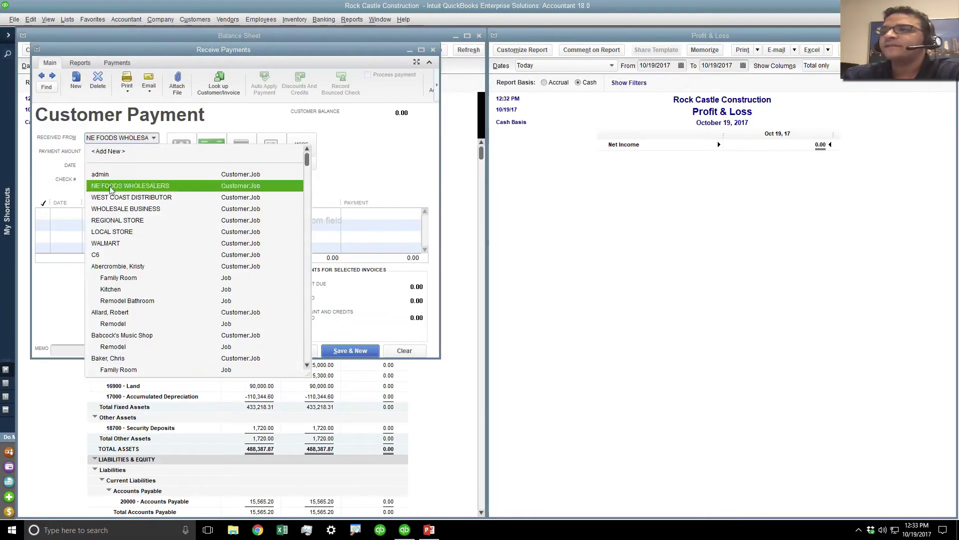
{"action": "left_click", "coordinate": [132, 152]}
{"action": "type", "text": "12"}
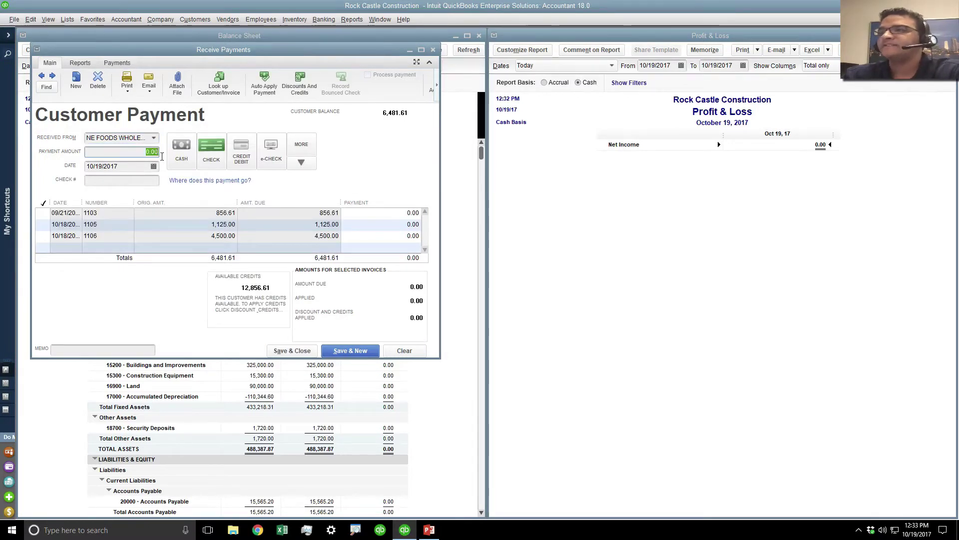
{"action": "type", "text": "000"}
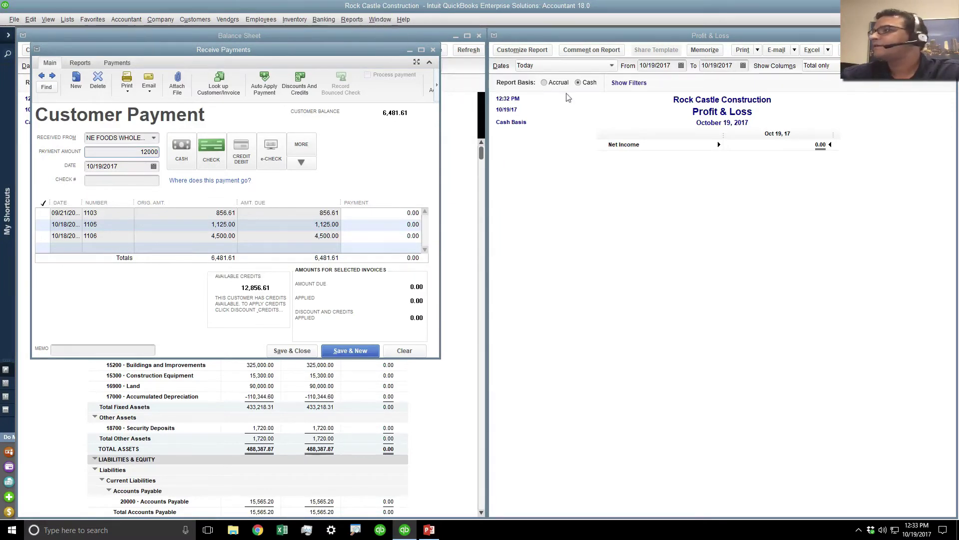
Switch the Profit & Loss to Accrual basis, inspect the transactions behind Construction Income, and close the detail report
{"action": "left_click", "coordinate": [544, 83]}
{"action": "double_click", "coordinate": [819, 166]}
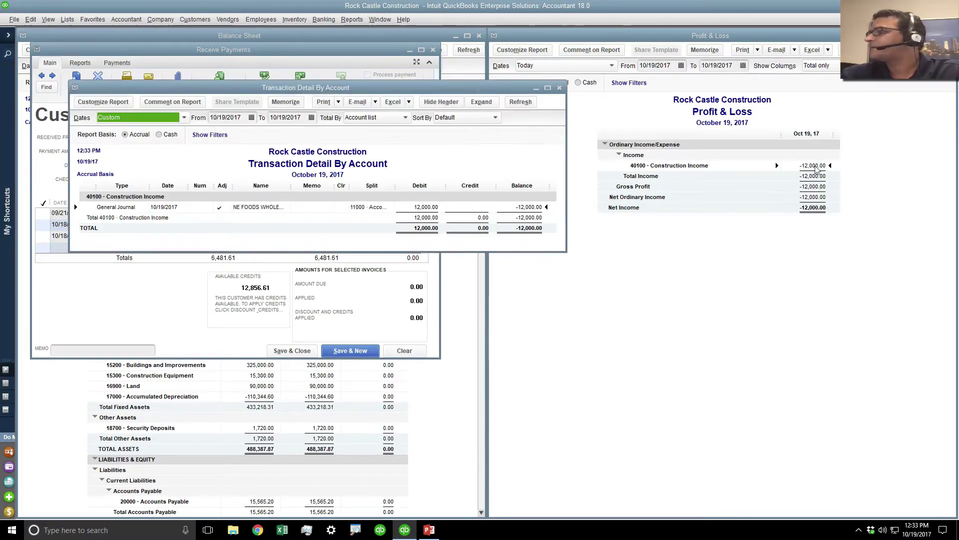
{"action": "double_click", "coordinate": [74, 88]}
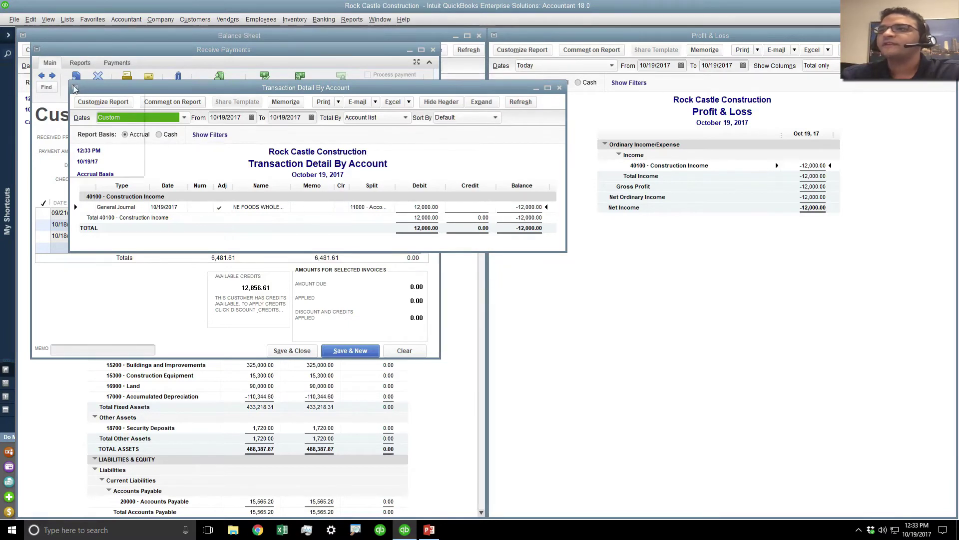
Close the customer payment without recording it
{"action": "left_click", "coordinate": [120, 155]}
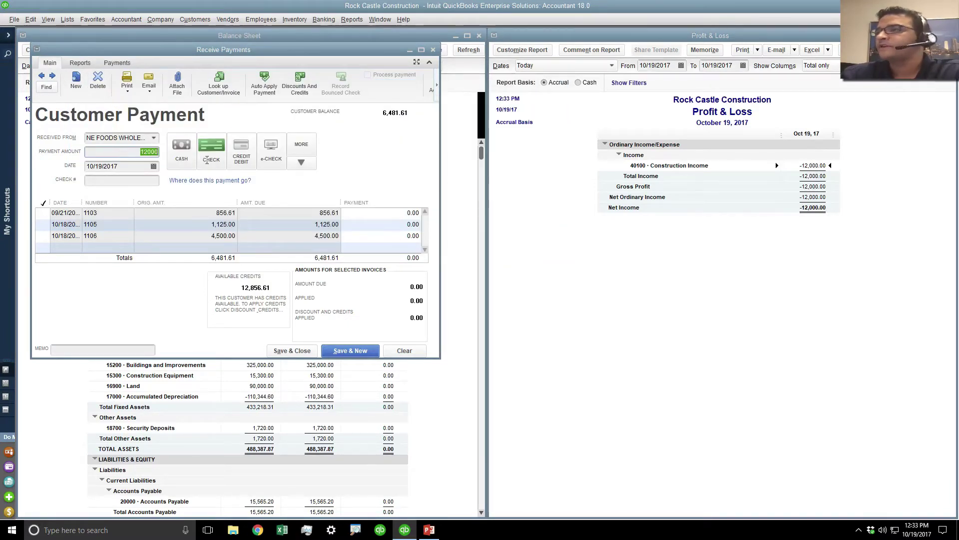
{"action": "left_click", "coordinate": [434, 50]}
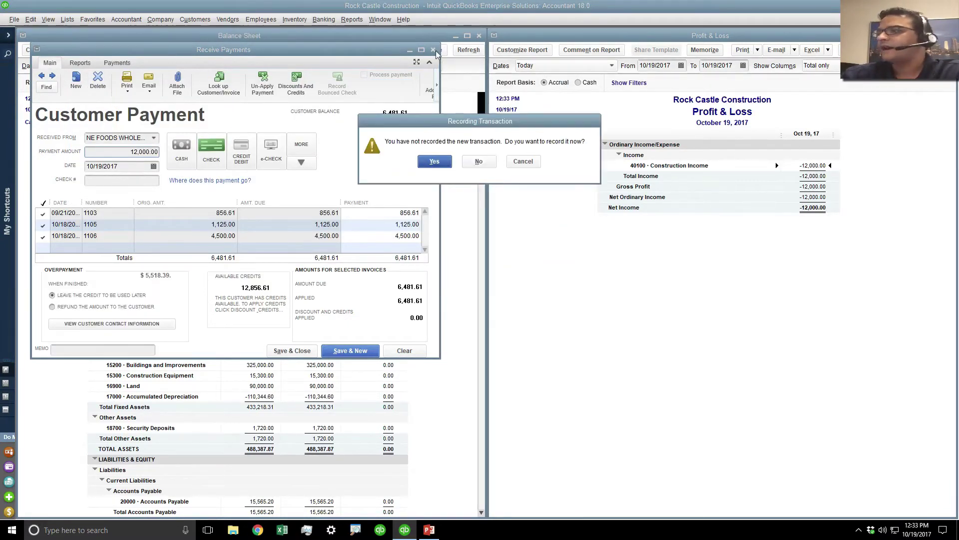
{"action": "left_click", "coordinate": [479, 160]}
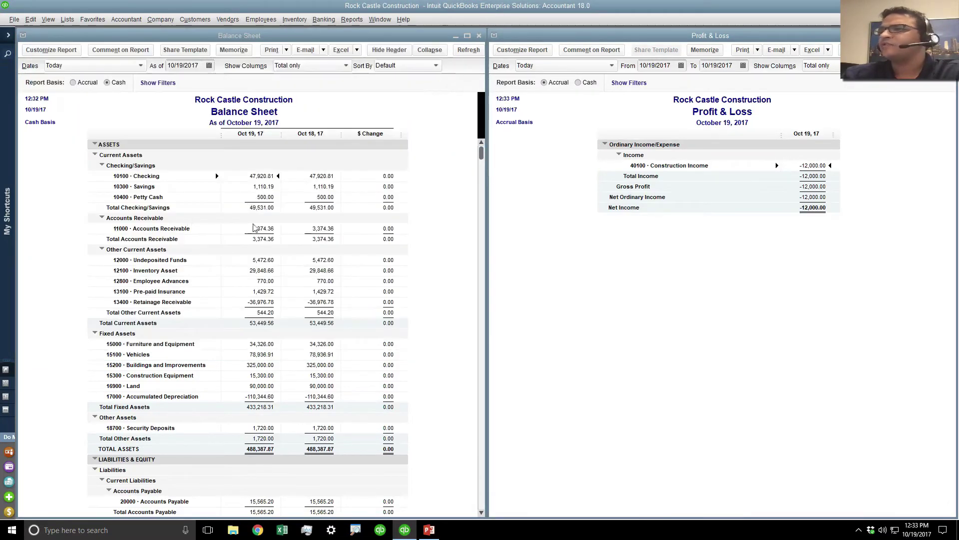
Start a new invoice for the customer NE FOODS WHOLESALERS
{"action": "left_click", "coordinate": [195, 19]}
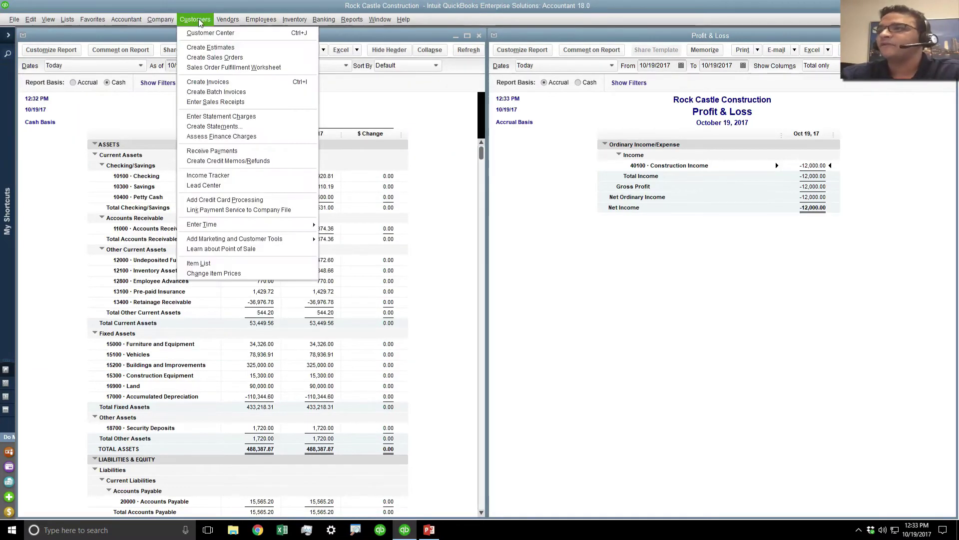
{"action": "left_click", "coordinate": [200, 82]}
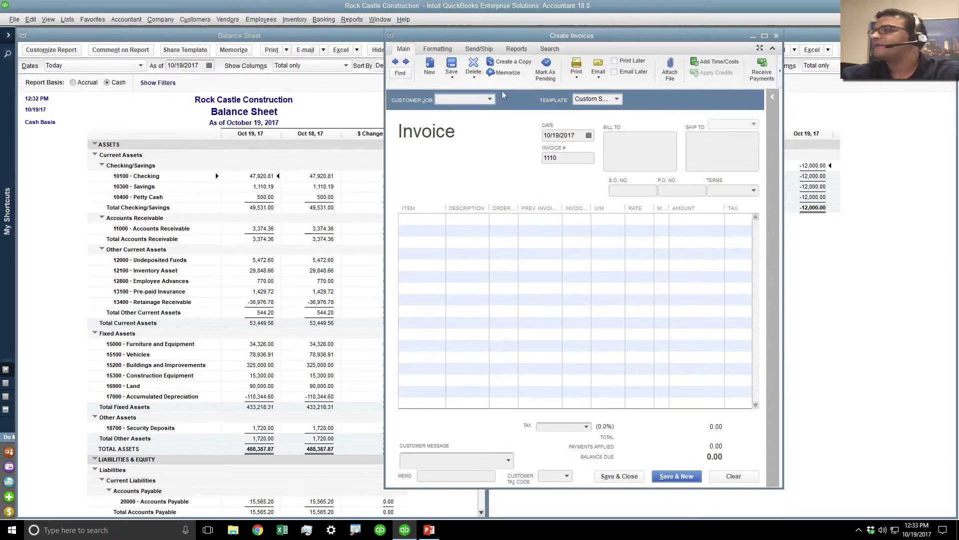
{"action": "type", "text": "NE FOODS WHOLESALERS"}
{"action": "key", "text": "Tab"}
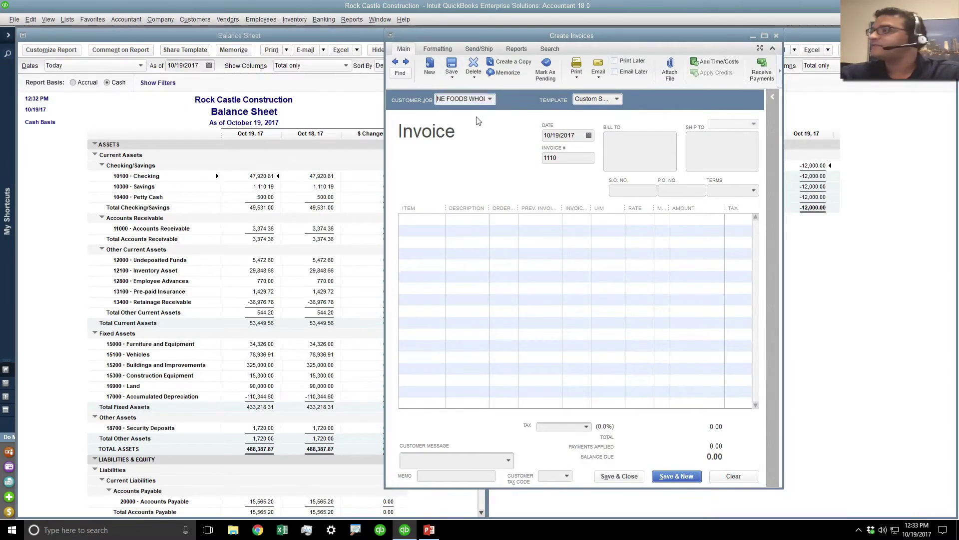
{"action": "key", "text": "Escape"}
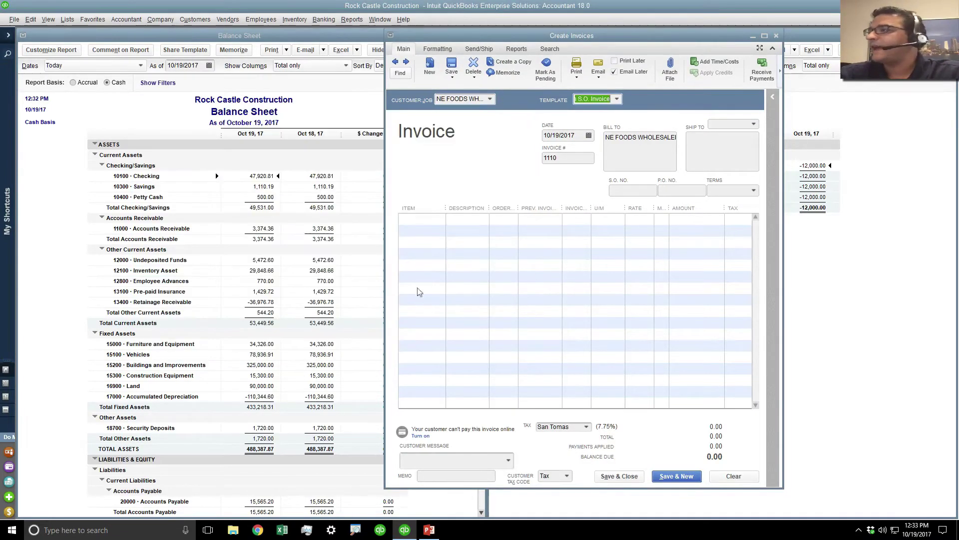
Add the Blueprint changes item to the invoice's first line with an amount of 8,000
{"action": "left_click", "coordinate": [440, 219]}
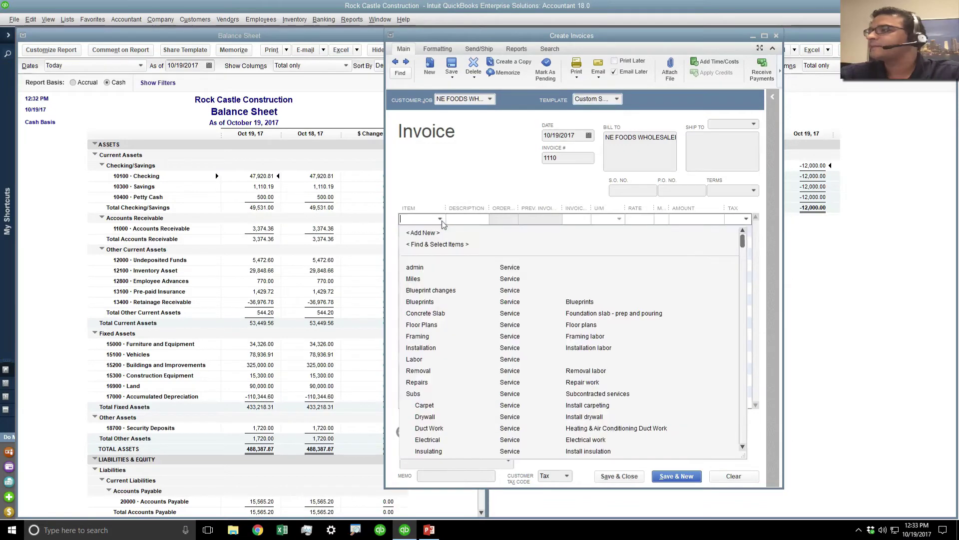
{"action": "left_click", "coordinate": [419, 293]}
{"action": "left_click", "coordinate": [700, 218]}
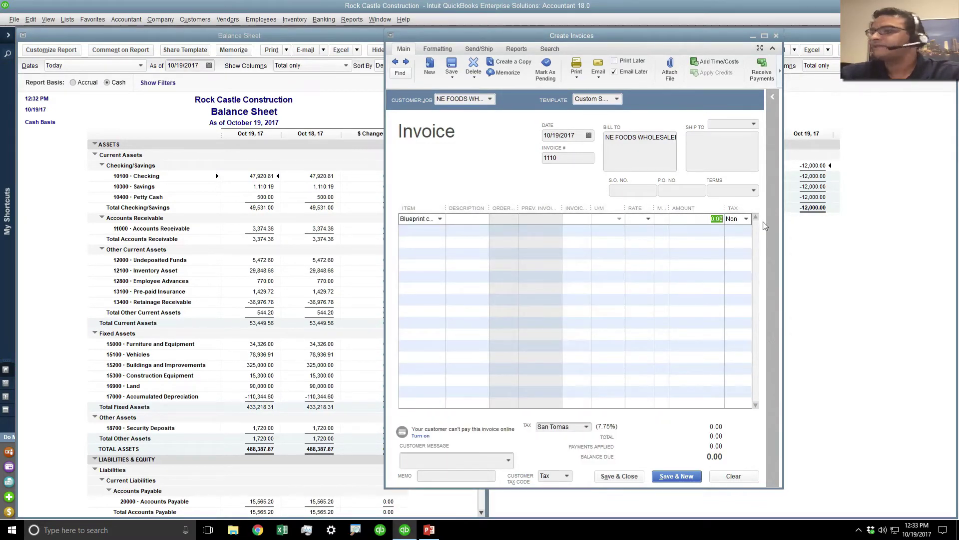
{"action": "type", "text": "8000"}
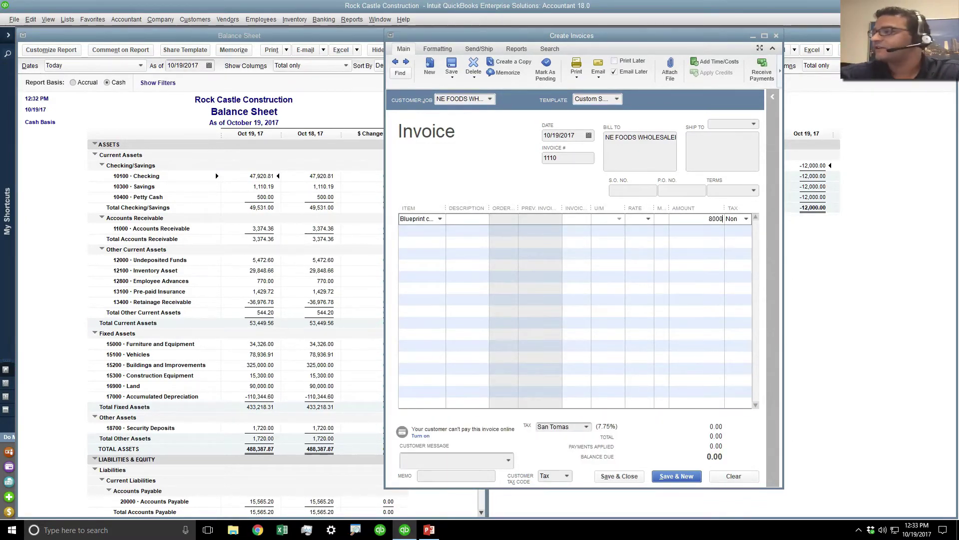
{"action": "key", "text": "Tab"}
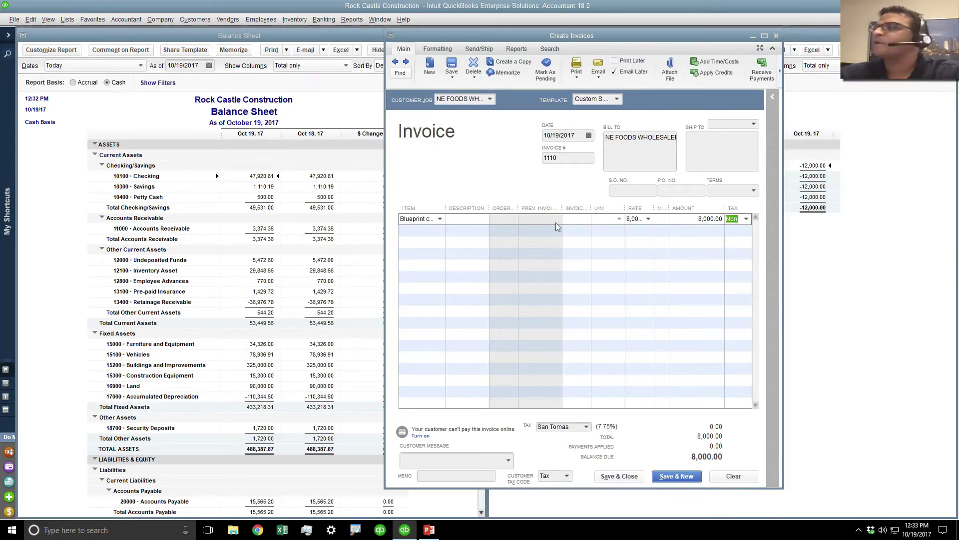
Dismiss the request for the customer's email address, turn off Email Later for the invoice, and save it
{"action": "left_click", "coordinate": [453, 75]}
{"action": "left_click", "coordinate": [449, 95]}
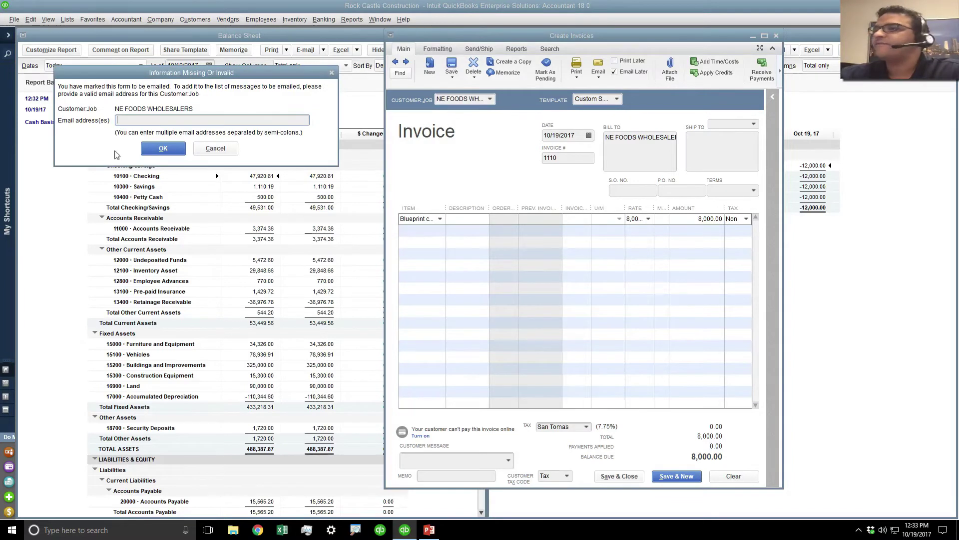
{"action": "left_click", "coordinate": [215, 148]}
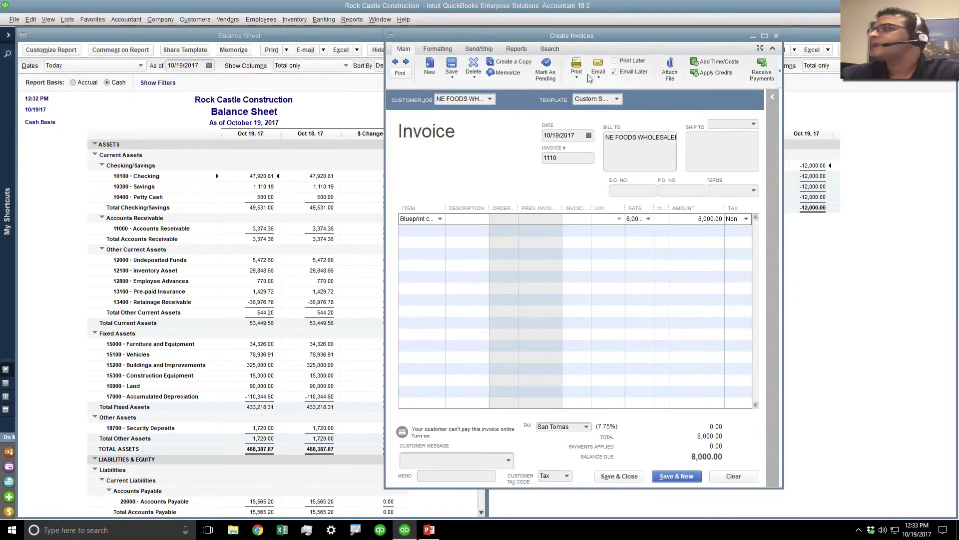
{"action": "left_click", "coordinate": [615, 72]}
{"action": "left_click", "coordinate": [451, 68]}
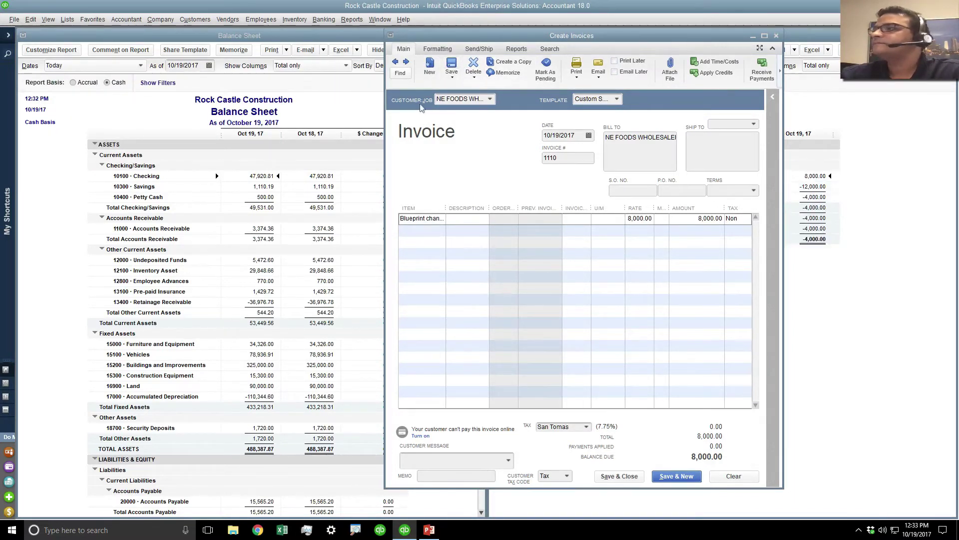
View the Profit & Loss with the new invoice, switch it to Cash basis, and return to the invoice
{"action": "left_click", "coordinate": [891, 256]}
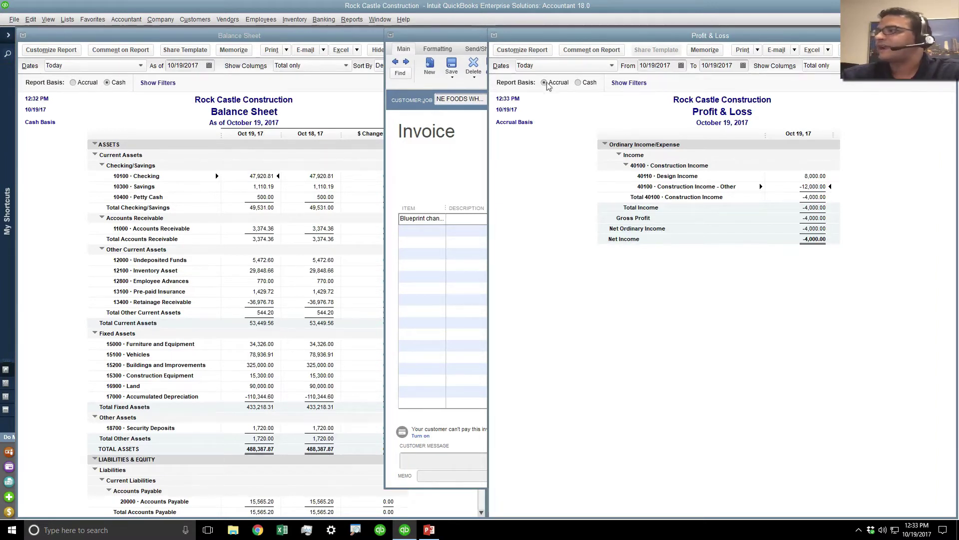
{"action": "left_click", "coordinate": [588, 83]}
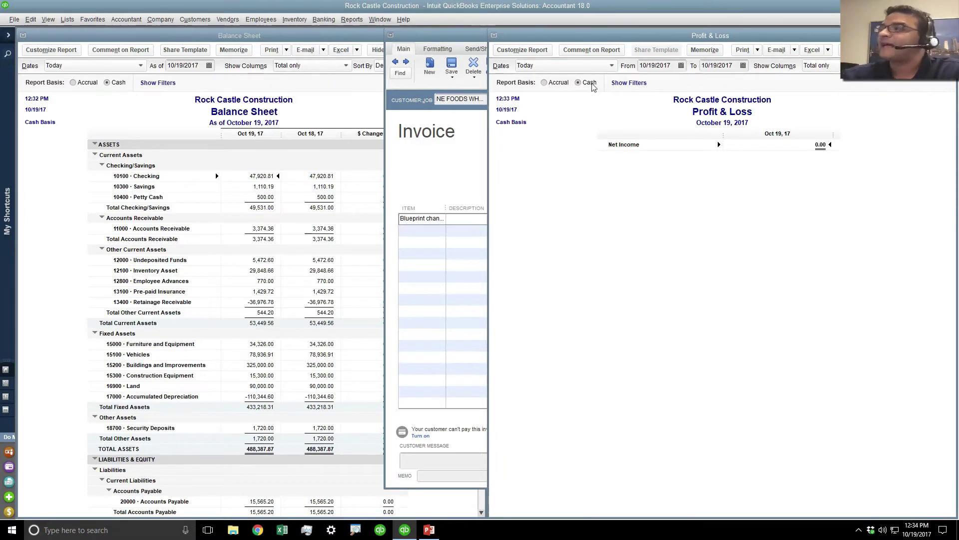
{"action": "left_click", "coordinate": [431, 158]}
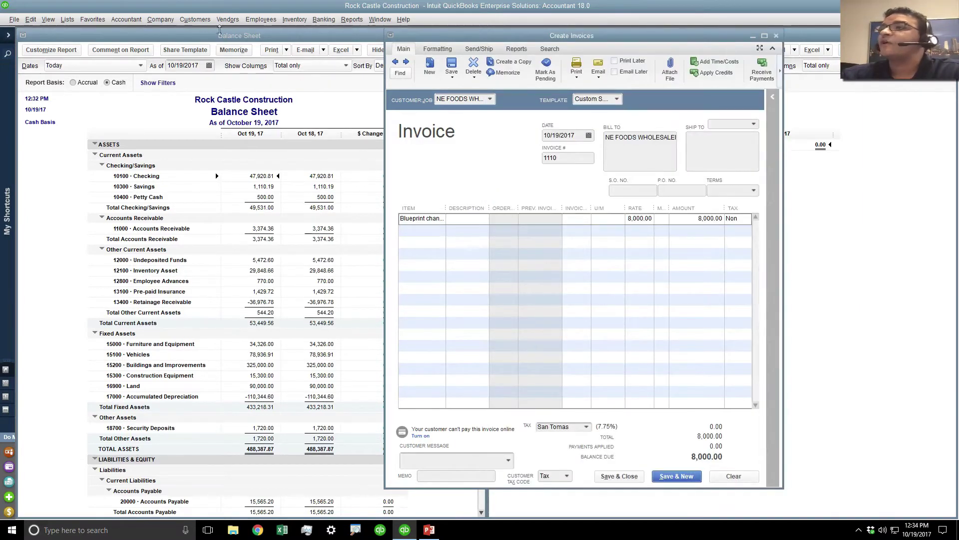
Settle the 8,000 invoice in Receive Payments with 8,000 of the customer's 10/19/2017 journal entry credit, and save the payment
{"action": "left_click", "coordinate": [203, 20]}
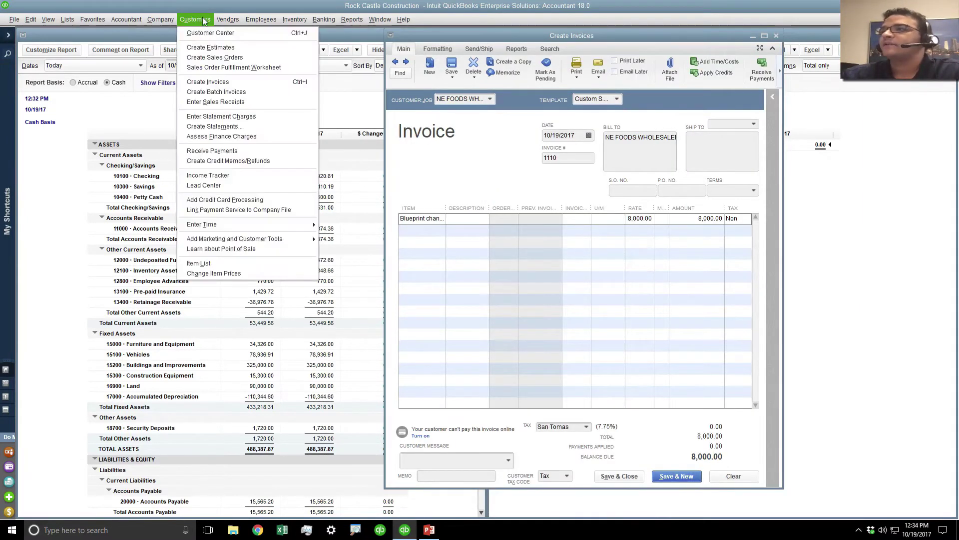
{"action": "left_click", "coordinate": [212, 150]}
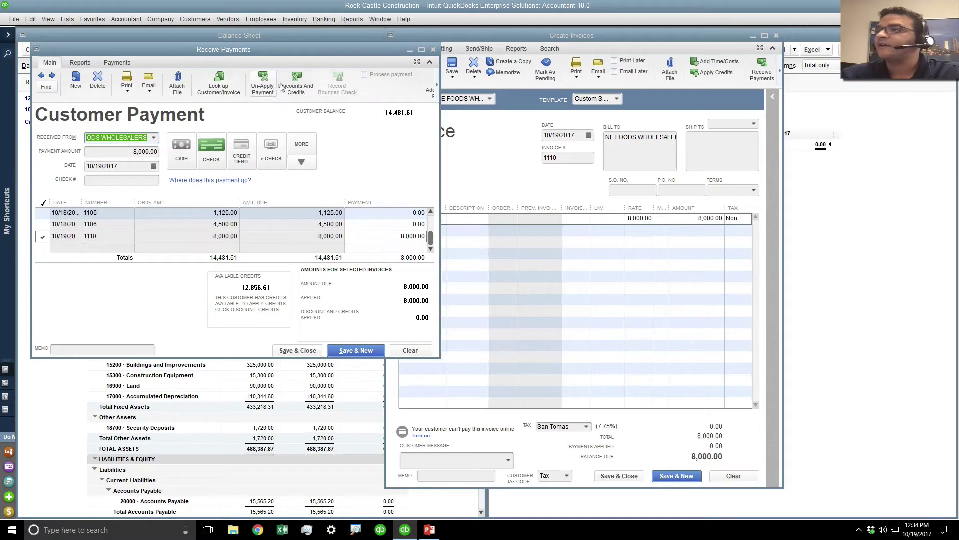
{"action": "left_click", "coordinate": [297, 83]}
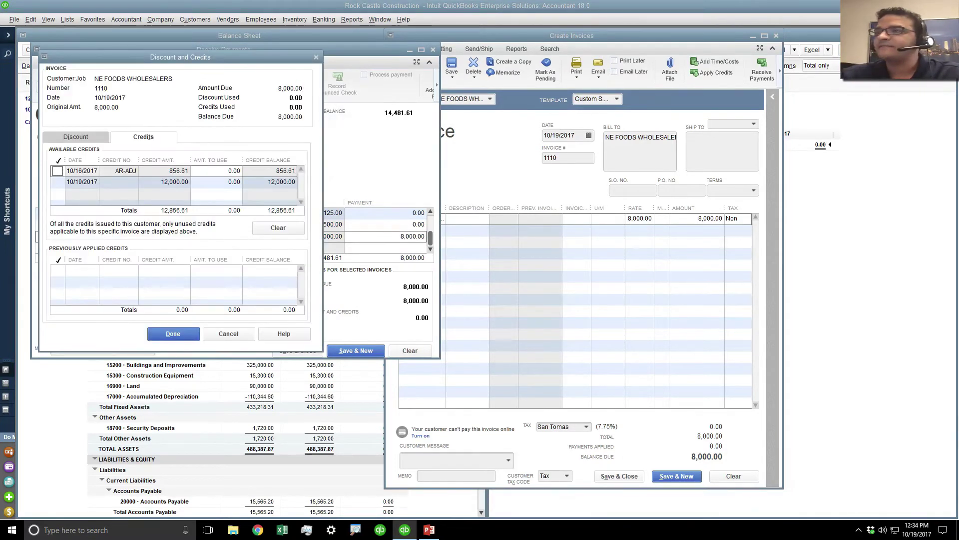
{"action": "left_click", "coordinate": [57, 183]}
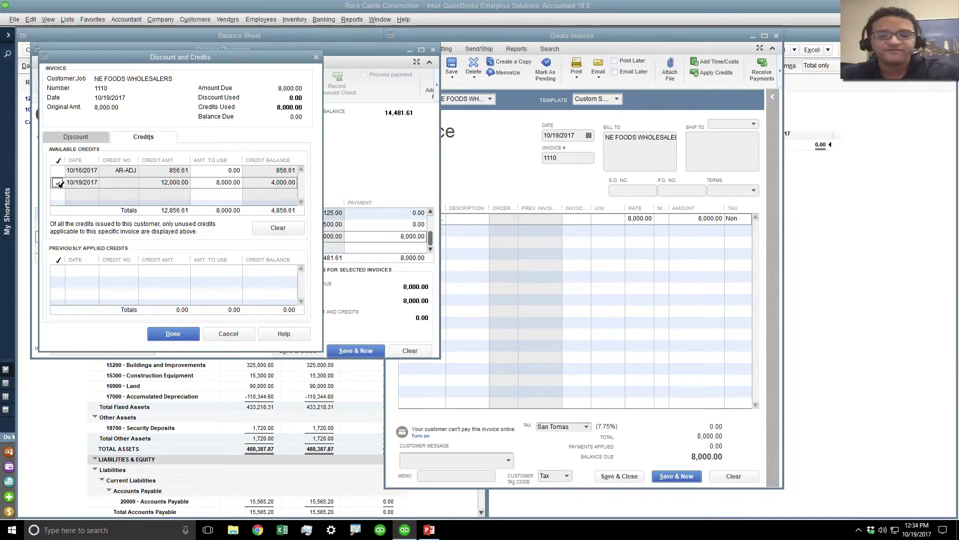
{"action": "left_click", "coordinate": [173, 333]}
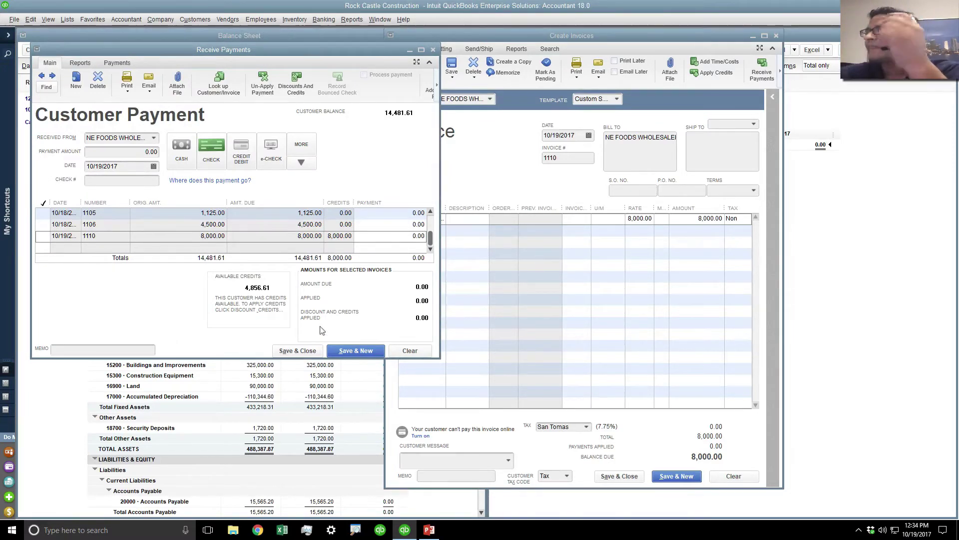
{"action": "left_click", "coordinate": [298, 350]}
Inspect the transaction behind Design Income on the Profit & Loss and open its invoice
{"action": "left_click", "coordinate": [796, 283]}
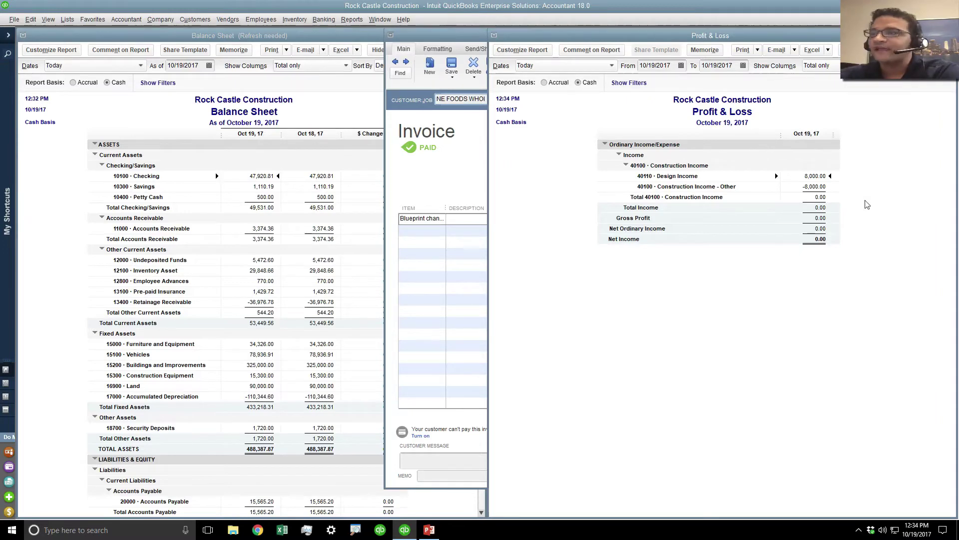
{"action": "double_click", "coordinate": [815, 176]}
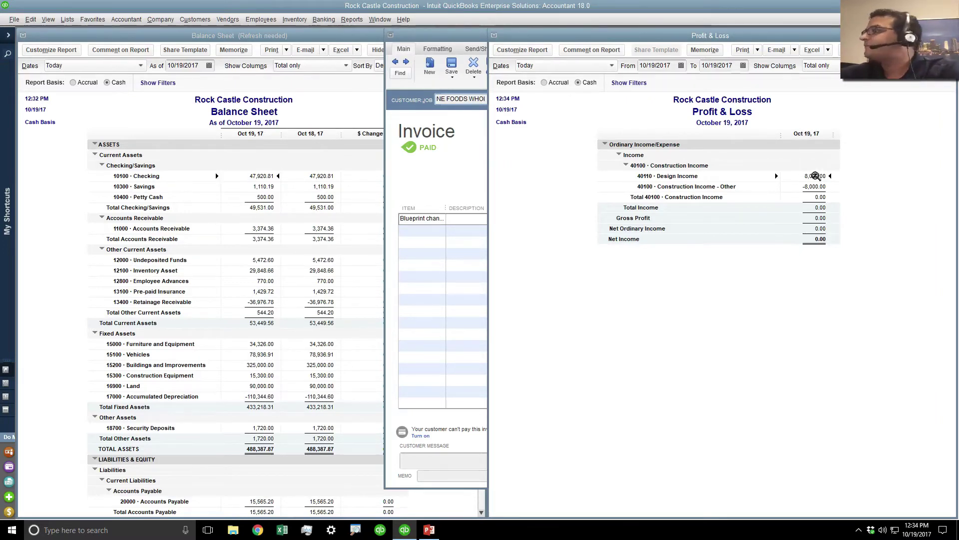
{"action": "double_click", "coordinate": [161, 218]}
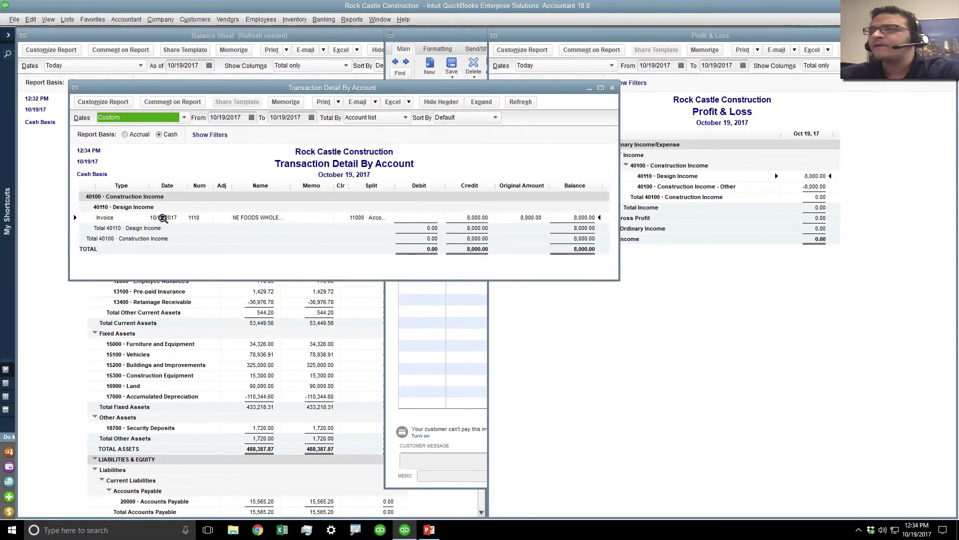
Delete the 8,000 invoice and close the invoice and transaction detail windows
{"action": "right_click", "coordinate": [457, 164]}
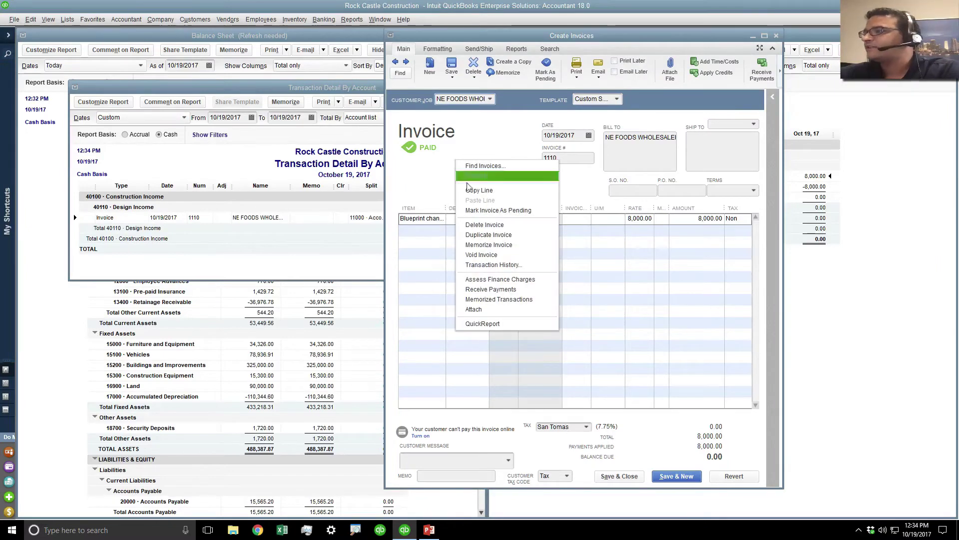
{"action": "left_click", "coordinate": [490, 233]}
{"action": "left_click", "coordinate": [456, 168]}
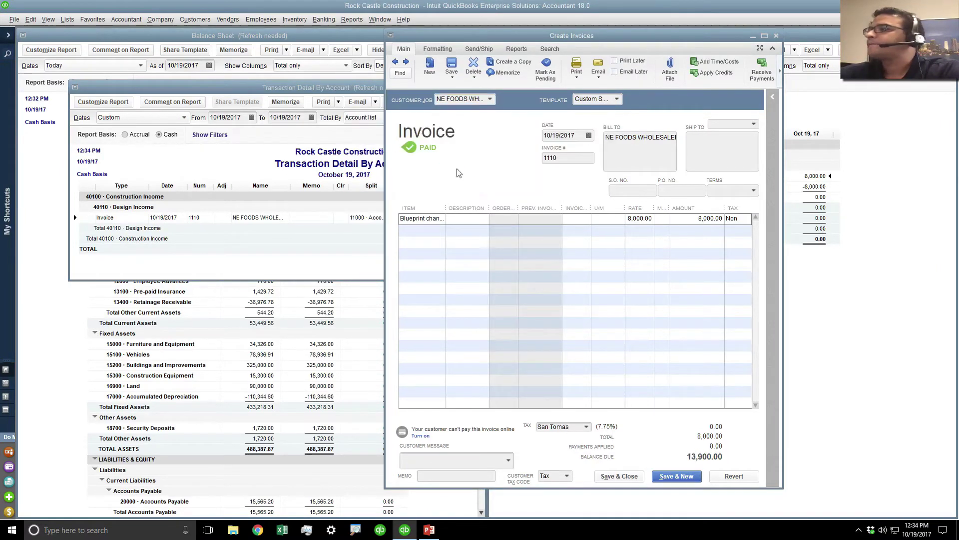
{"action": "double_click", "coordinate": [391, 36]}
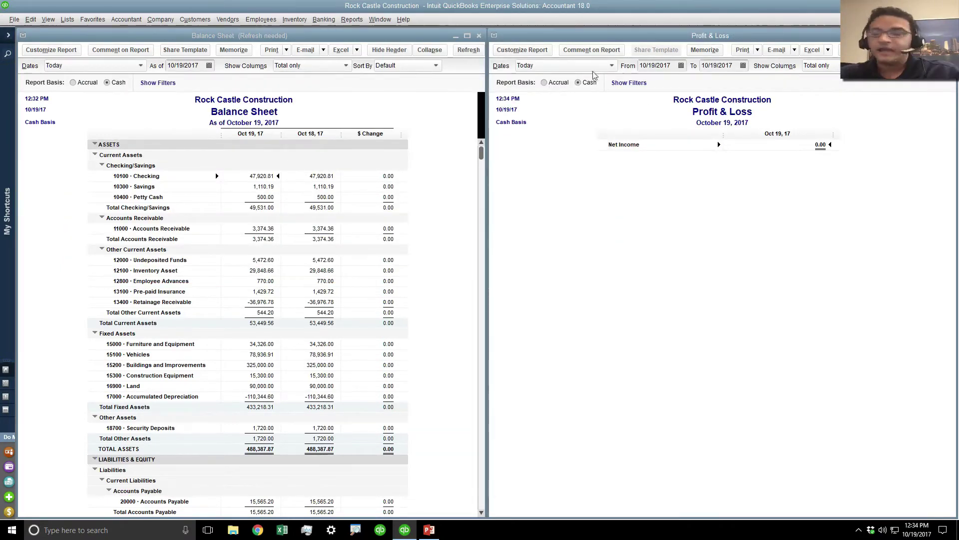
Compare the Profit & Loss for today on Accrual and Cash basis, ending on Accrual
{"action": "left_click", "coordinate": [573, 64]}
{"action": "left_click", "coordinate": [573, 64]}
{"action": "left_click", "coordinate": [545, 83]}
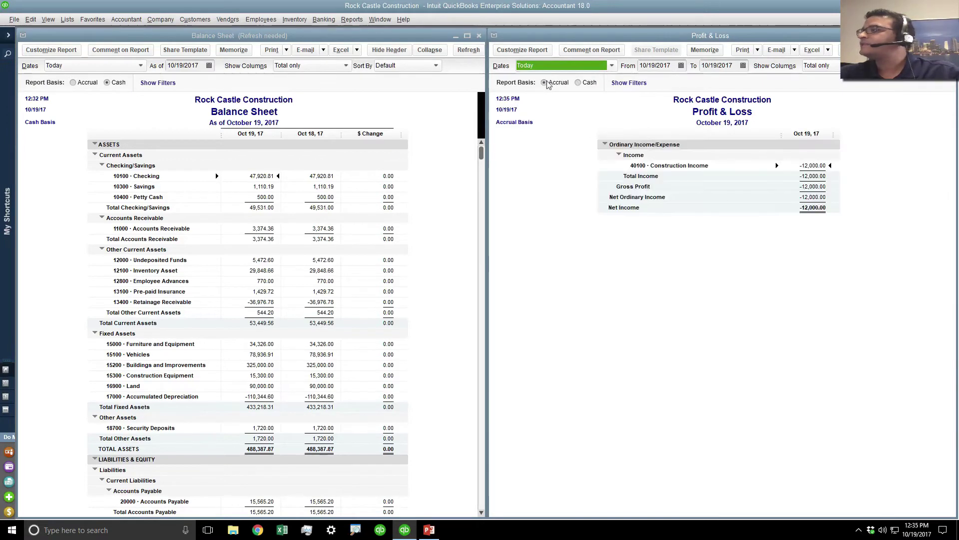
{"action": "left_click", "coordinate": [586, 84]}
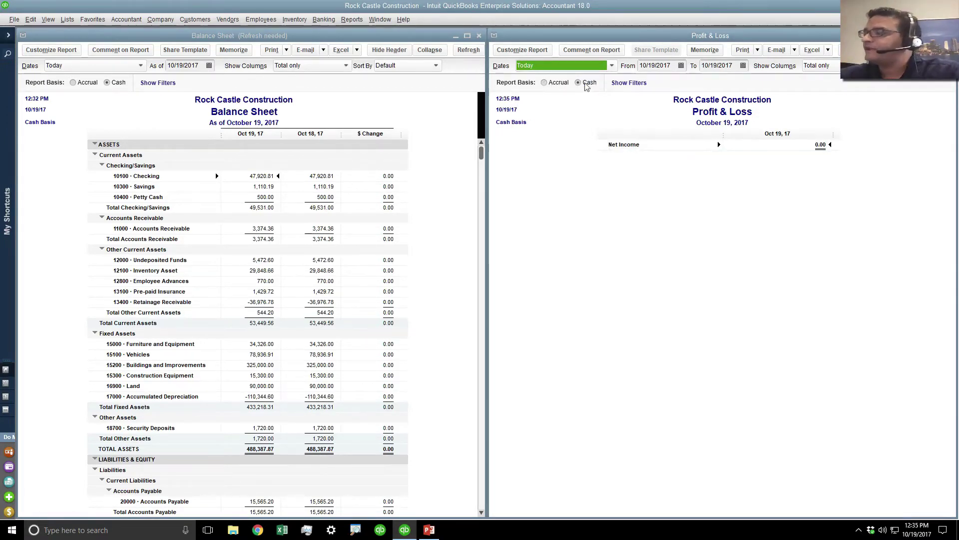
{"action": "left_click", "coordinate": [545, 83]}
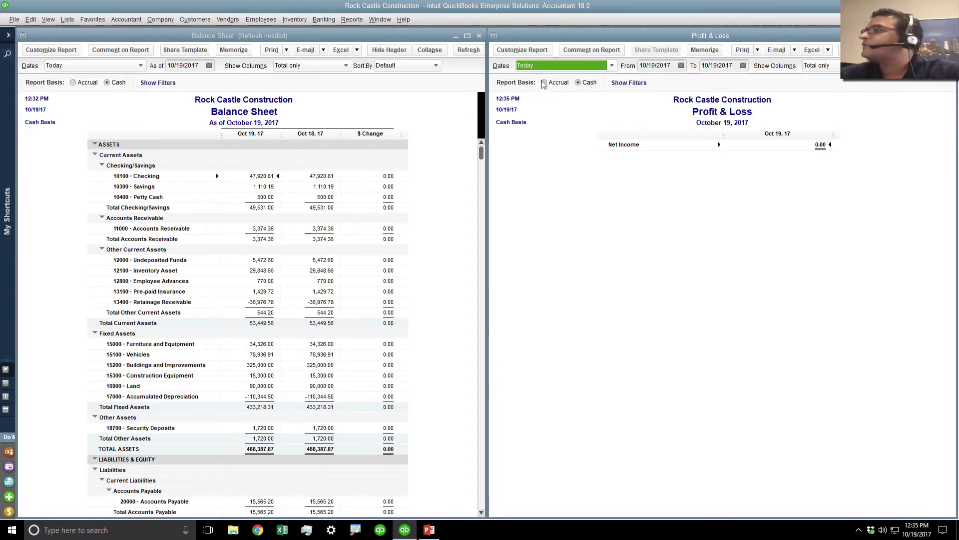
Open the adjusting journal entry behind Construction Income and close the detail report and the customer register
{"action": "double_click", "coordinate": [818, 165]}
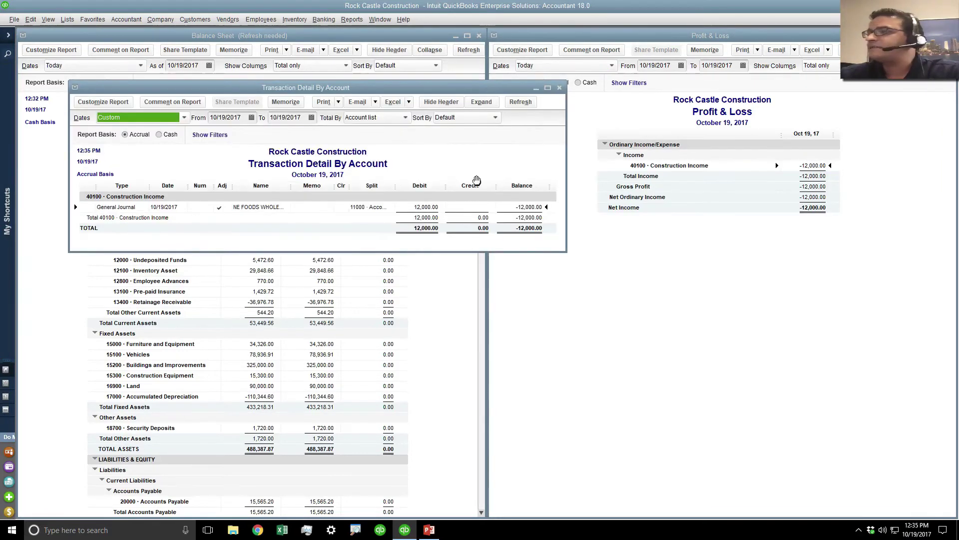
{"action": "double_click", "coordinate": [156, 207]}
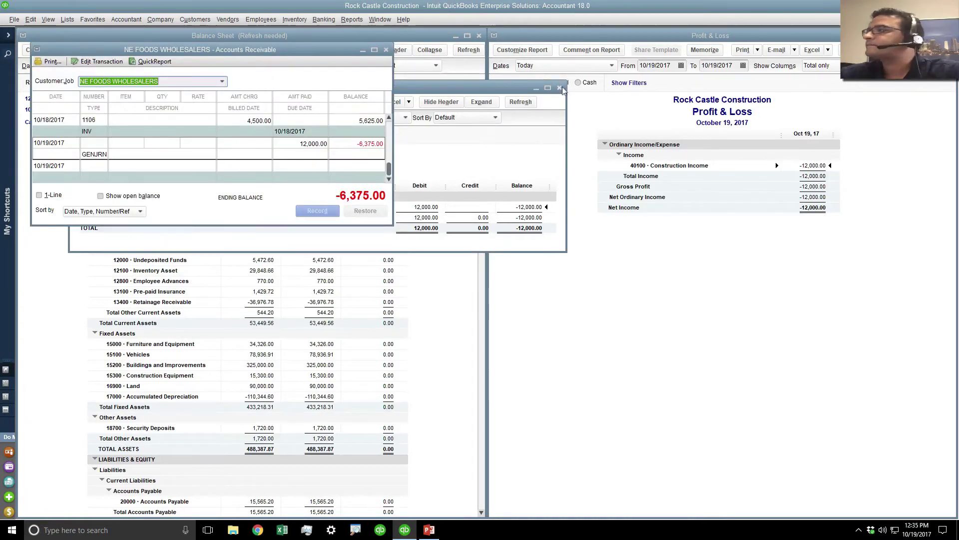
{"action": "double_click", "coordinate": [50, 155]}
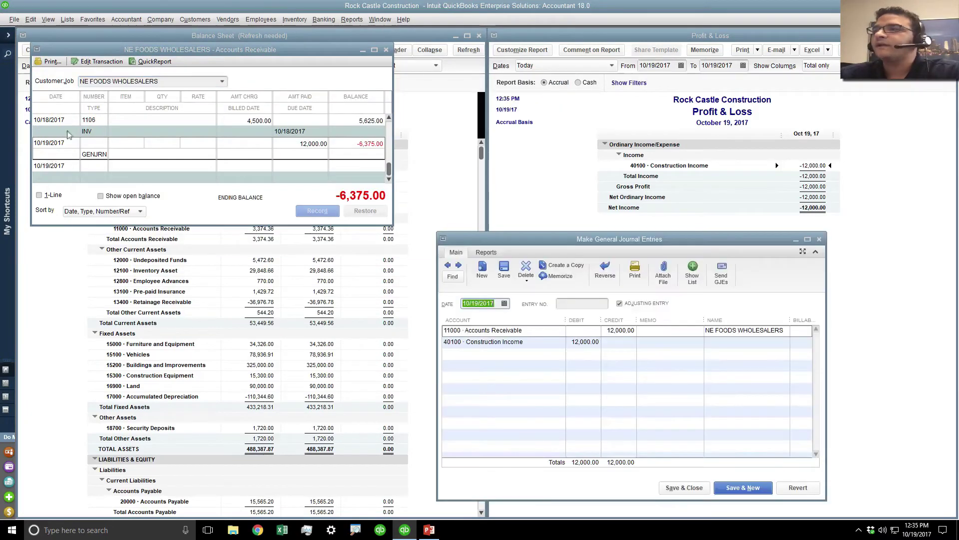
{"action": "left_click", "coordinate": [37, 49]}
{"action": "left_click", "coordinate": [49, 117]}
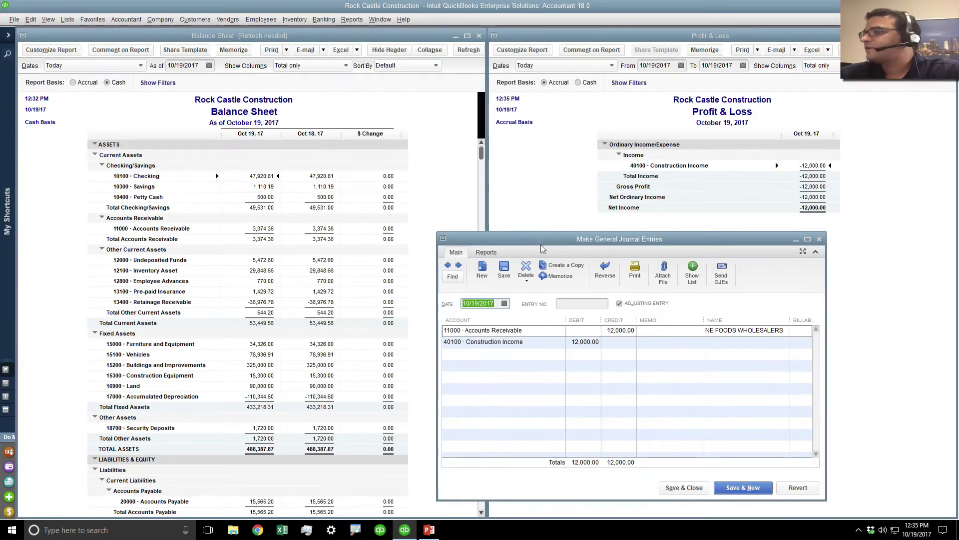
Move the journal entry over the Balance Sheet and compare the Profit & Loss on Cash and Accrual basis
{"action": "left_click_drag", "start_coordinate": [593, 241], "coordinate": [301, 200]}
{"action": "left_click_drag", "start_coordinate": [481, 200], "coordinate": [414, 202]}
{"action": "left_click", "coordinate": [578, 83]}
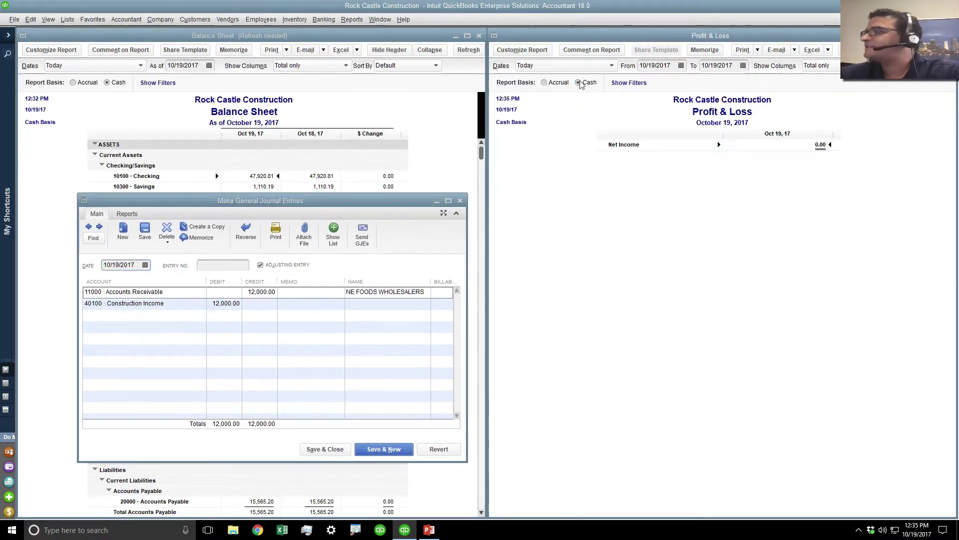
{"action": "left_click", "coordinate": [548, 84]}
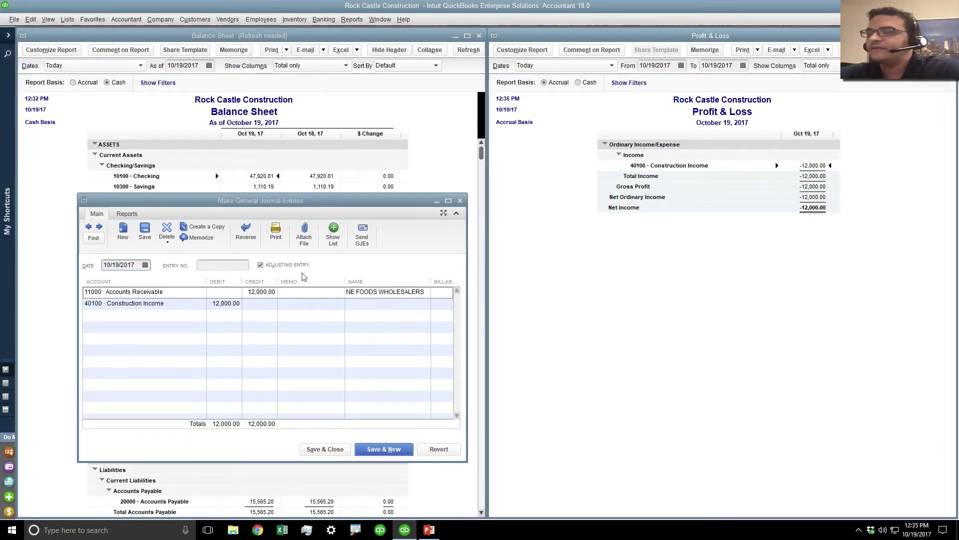
Delete the Accounts Receivable line from the adjusting journal entry, keeping the Construction Income line
{"action": "left_click", "coordinate": [134, 315]}
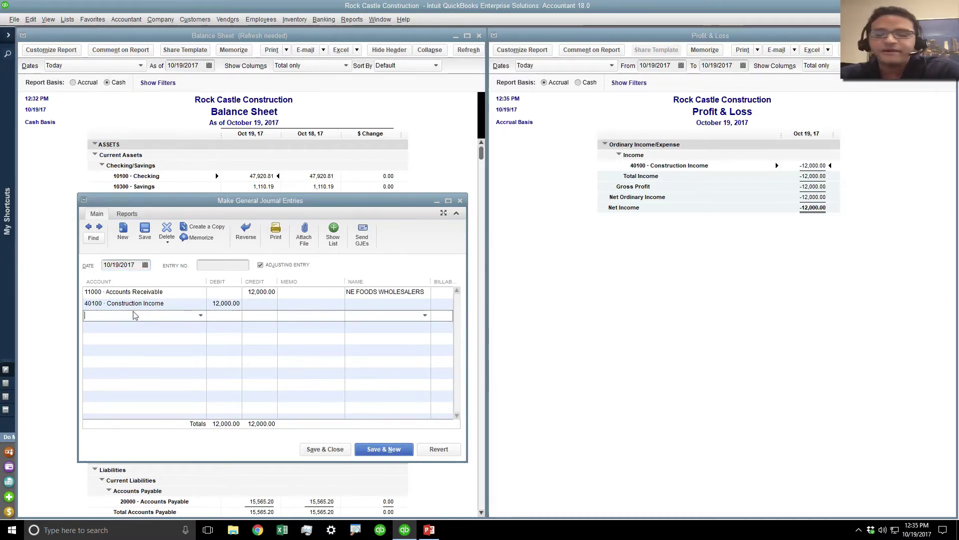
{"action": "left_click", "coordinate": [177, 289]}
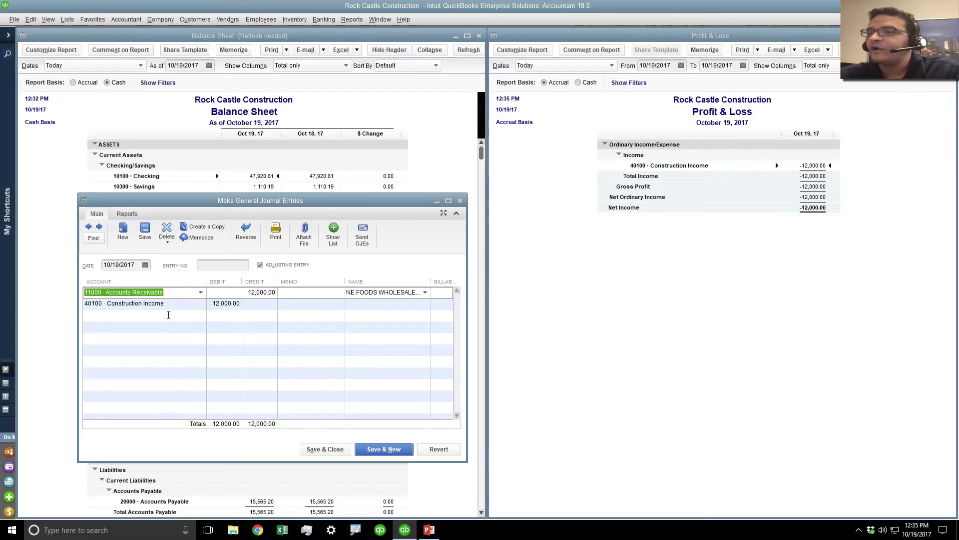
{"action": "left_click", "coordinate": [30, 19]}
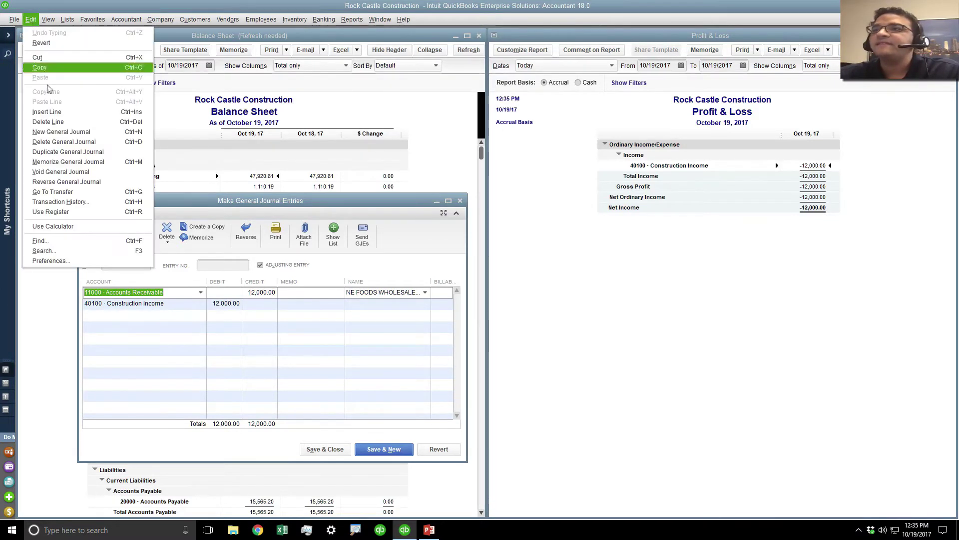
{"action": "left_click", "coordinate": [48, 121]}
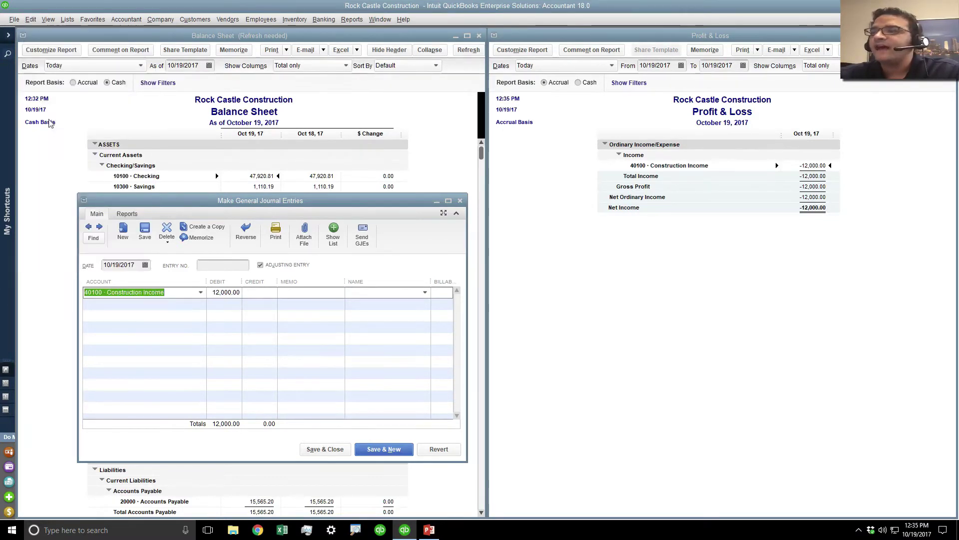
{"action": "left_click", "coordinate": [102, 302]}
{"action": "left_click", "coordinate": [143, 295]}
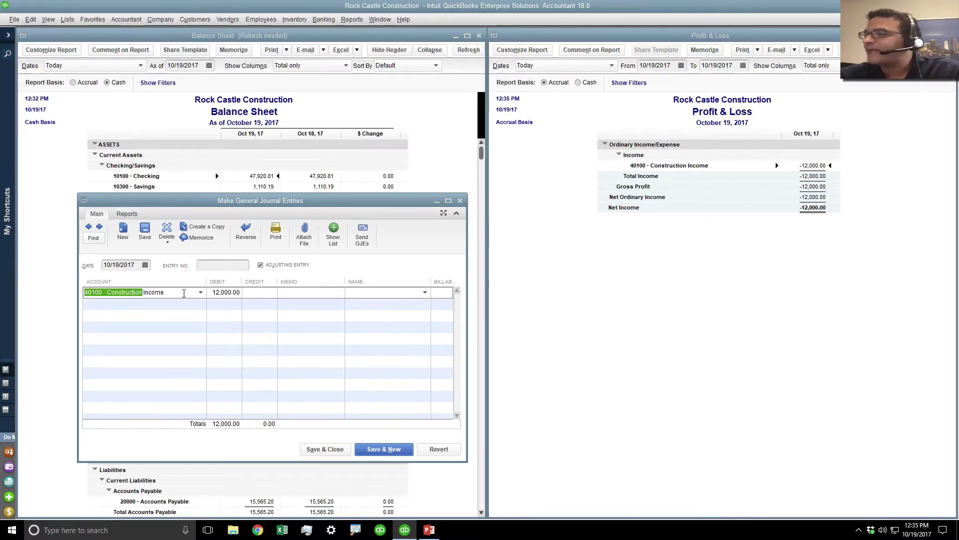
{"action": "left_click_drag", "start_coordinate": [183, 294], "coordinate": [57, 274]}
Add 11000 Accounts Receivable as the second line of the journal entry, below Construction Income
{"action": "left_click", "coordinate": [95, 309]}
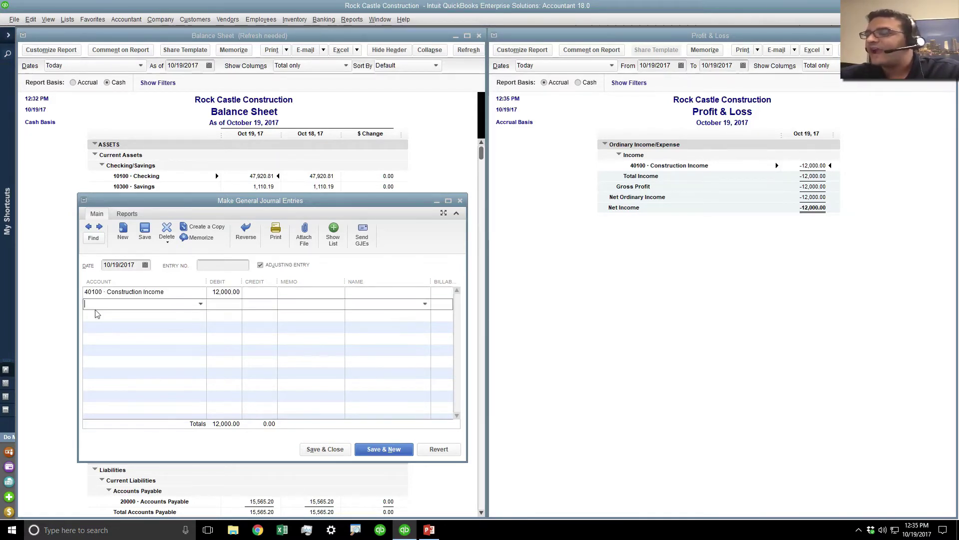
{"action": "type", "text": "Acc"}
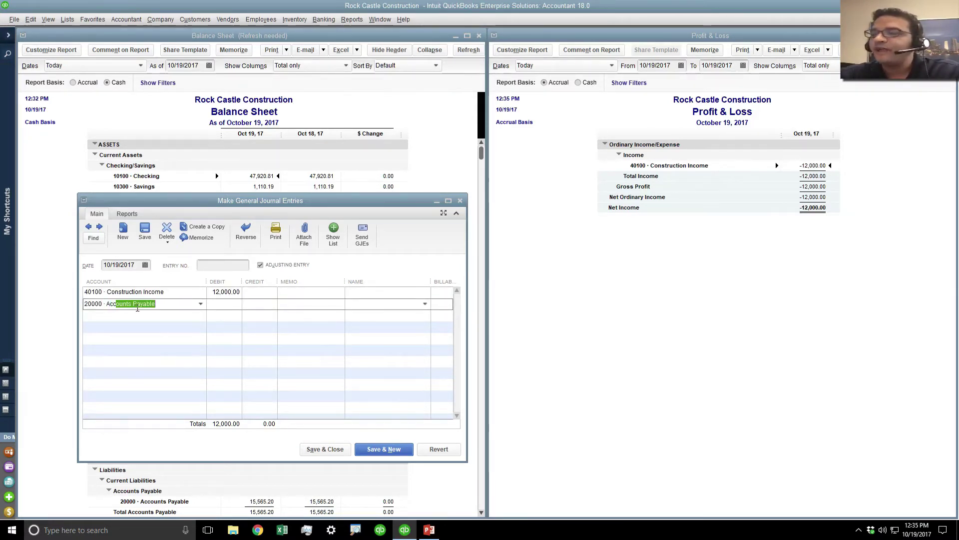
{"action": "type", "text": "ounts "}
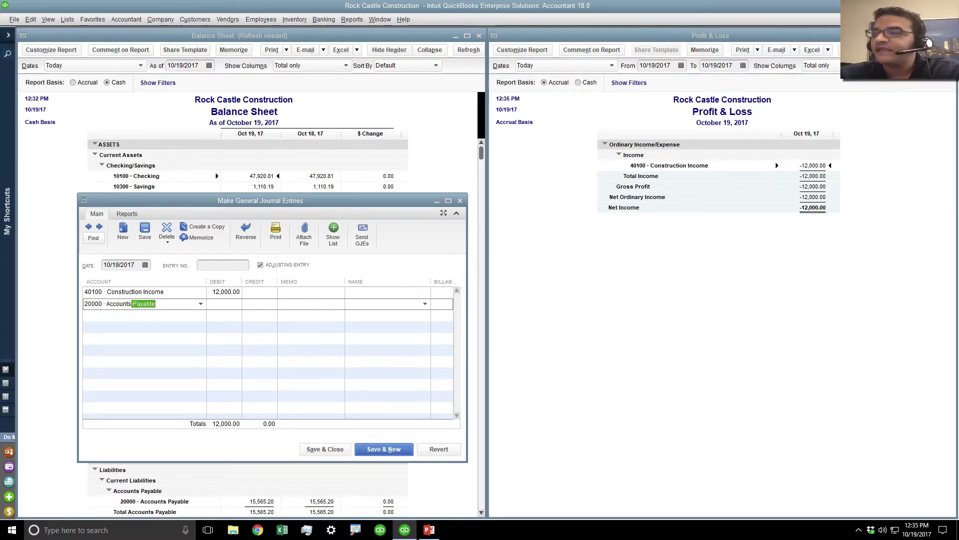
{"action": "type", "text": "Receiv"}
{"action": "key", "text": "Tab"}
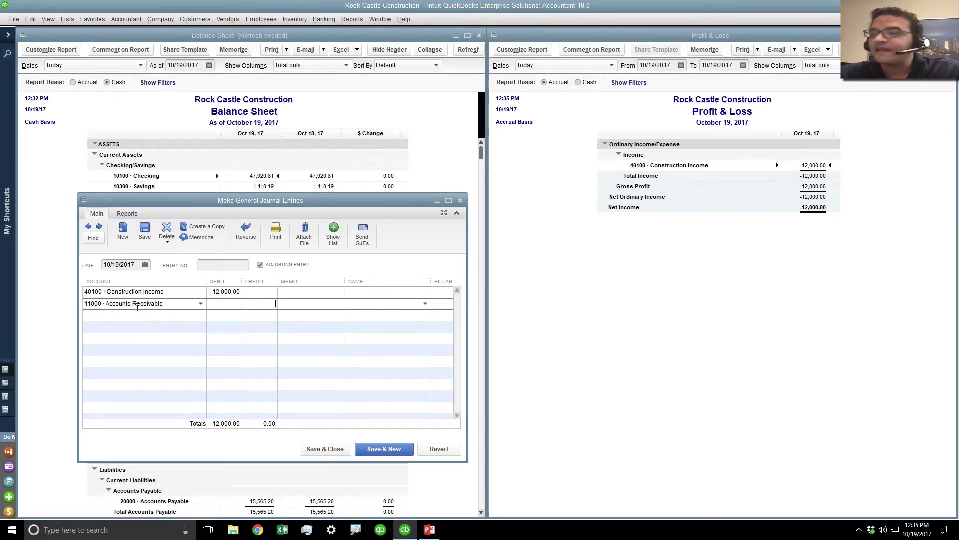
Set the credit on the Accounts Receivable line to 12,000
{"action": "key", "text": "BackSpace"}
{"action": "key", "text": "BackSpace"}
{"action": "key", "text": "BackSpace"}
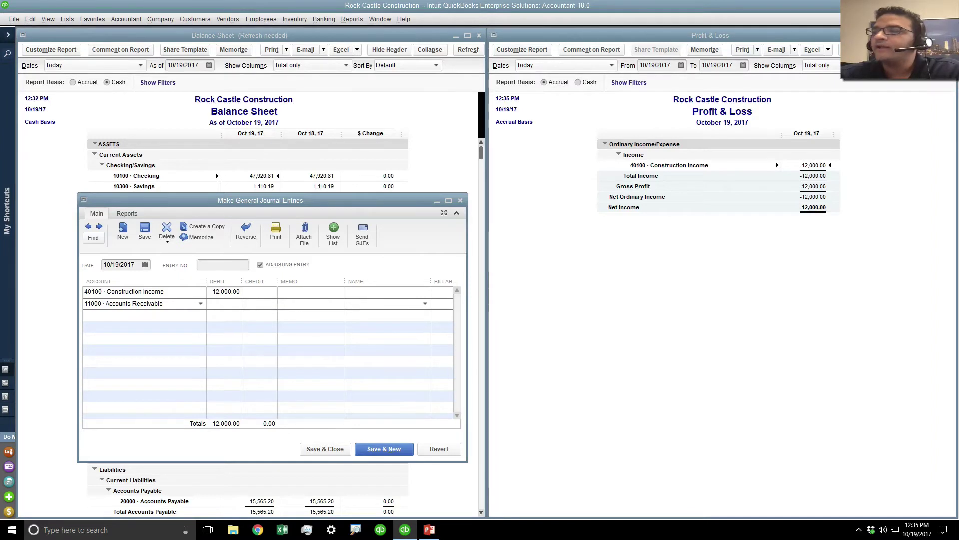
{"action": "type", "text": "1,200"}
{"action": "key", "text": "Tab"}
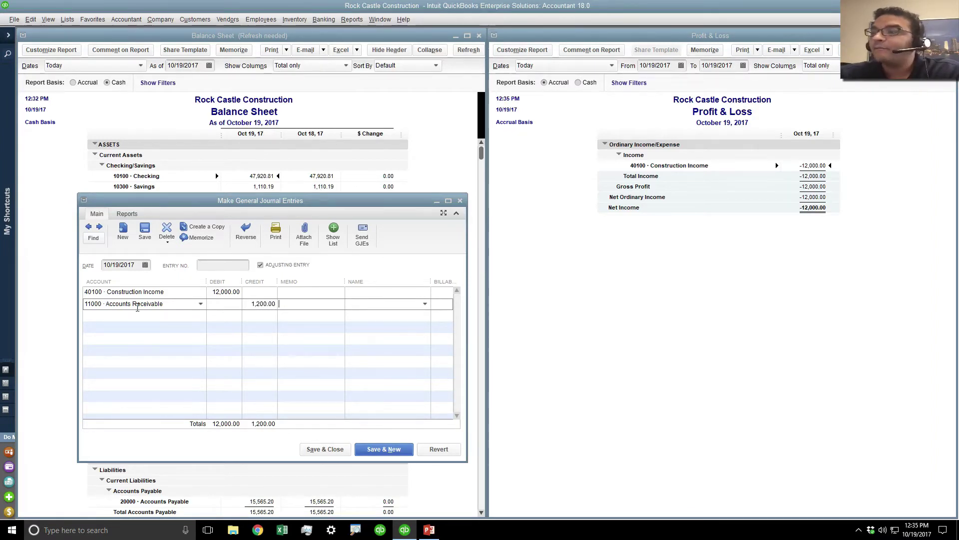
{"action": "key", "text": "shift+Tab"}
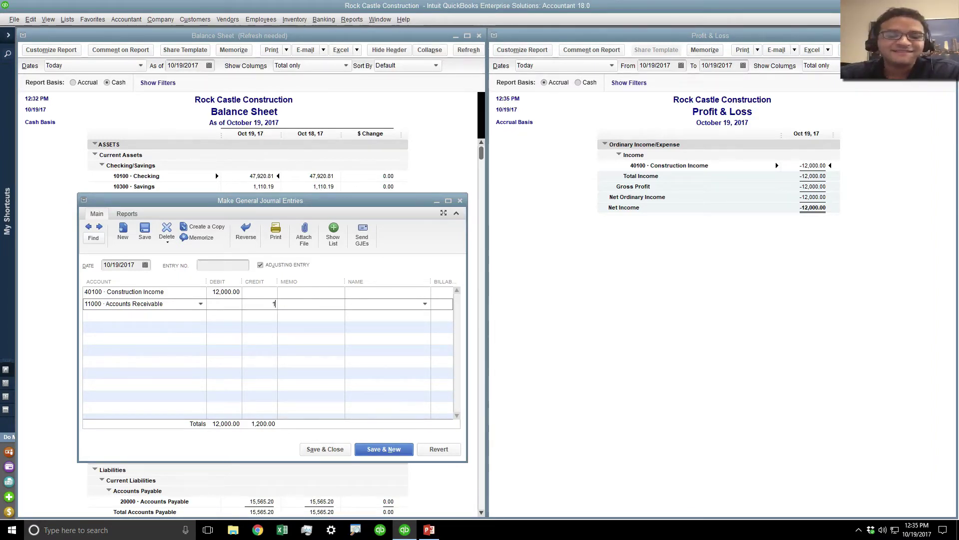
{"action": "type", "text": "12,000"}
{"action": "key", "text": "Tab"}
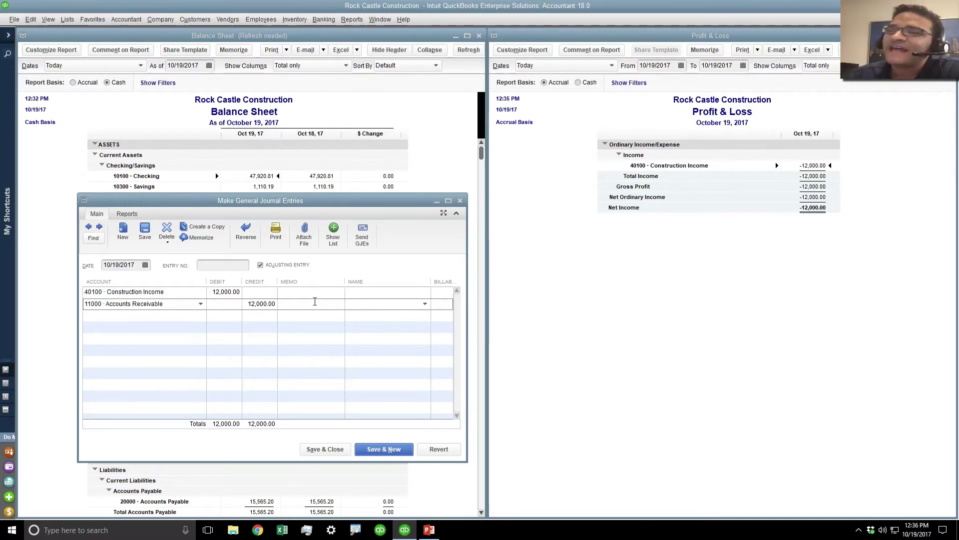
Assign the name NE FOODS WHOLESALERS to the Accounts Receivable line and save the journal entry, recording the changes
{"action": "left_click", "coordinate": [144, 229]}
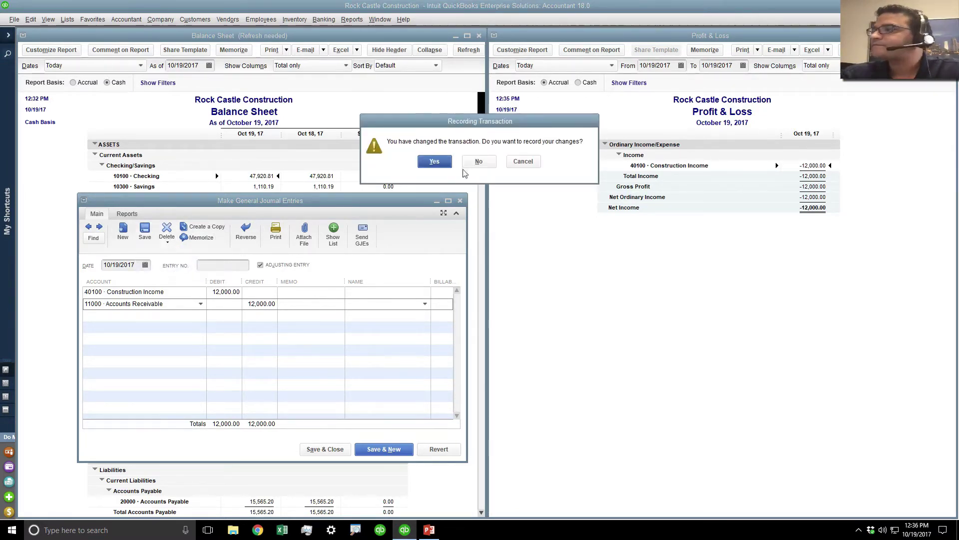
{"action": "left_click", "coordinate": [435, 165]}
{"action": "left_click", "coordinate": [481, 169]}
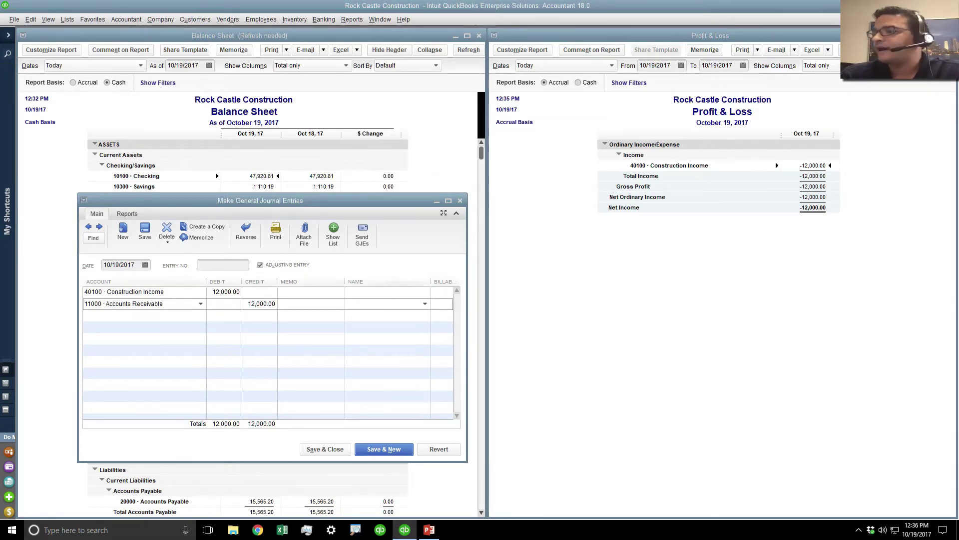
{"action": "type", "text": "NE"}
{"action": "key", "text": "Tab"}
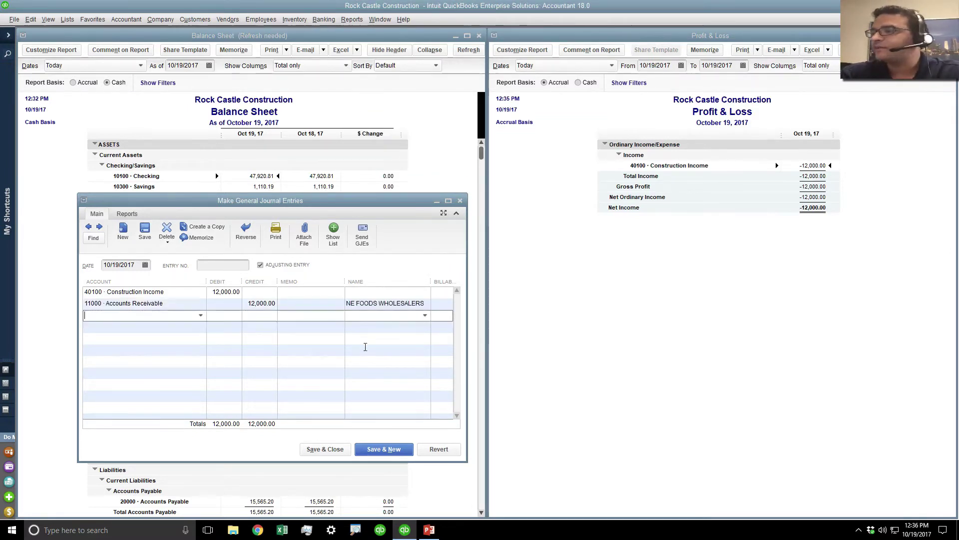
{"action": "left_click", "coordinate": [145, 229]}
{"action": "left_click", "coordinate": [435, 161]}
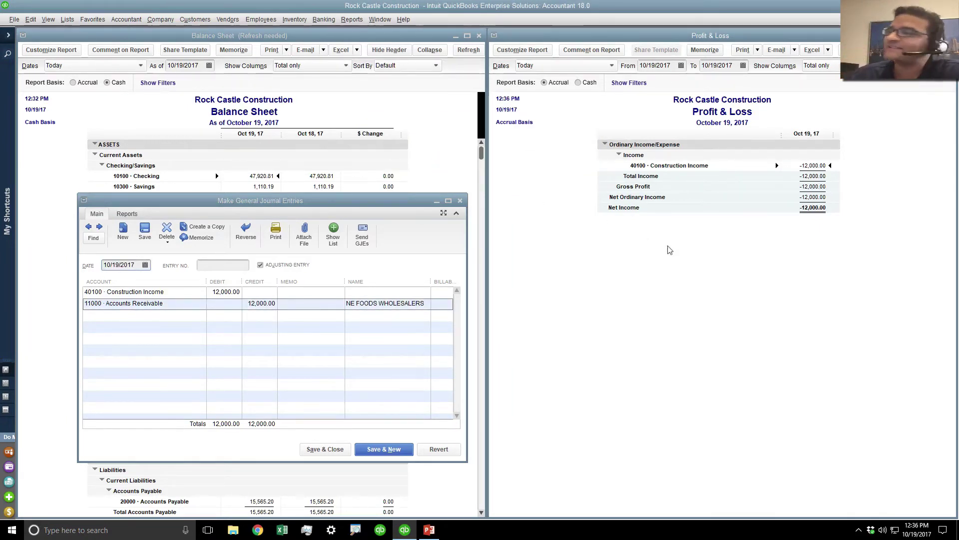
Compare the Profit & Loss on Cash and Accrual basis with the reordered journal entry, ending on Cash
{"action": "left_click", "coordinate": [581, 84]}
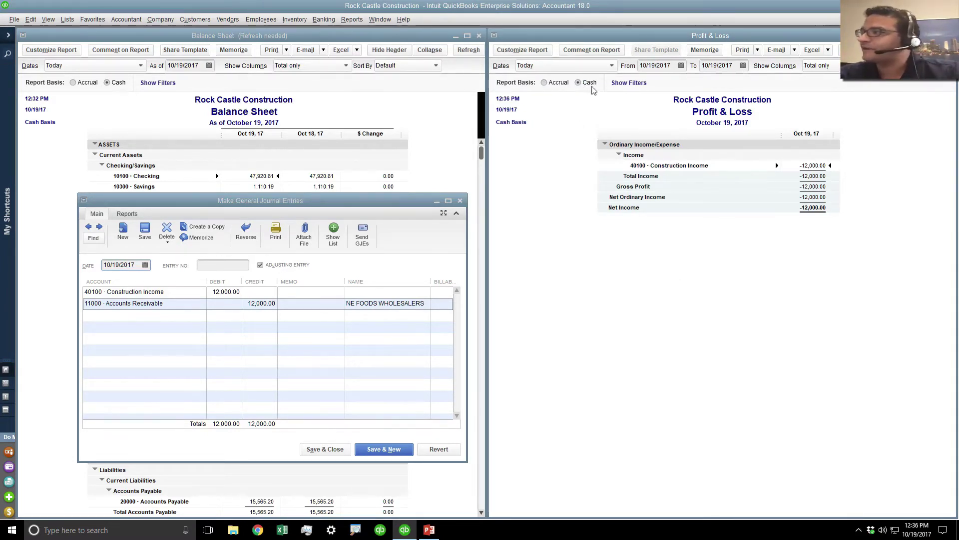
{"action": "left_click", "coordinate": [545, 83]}
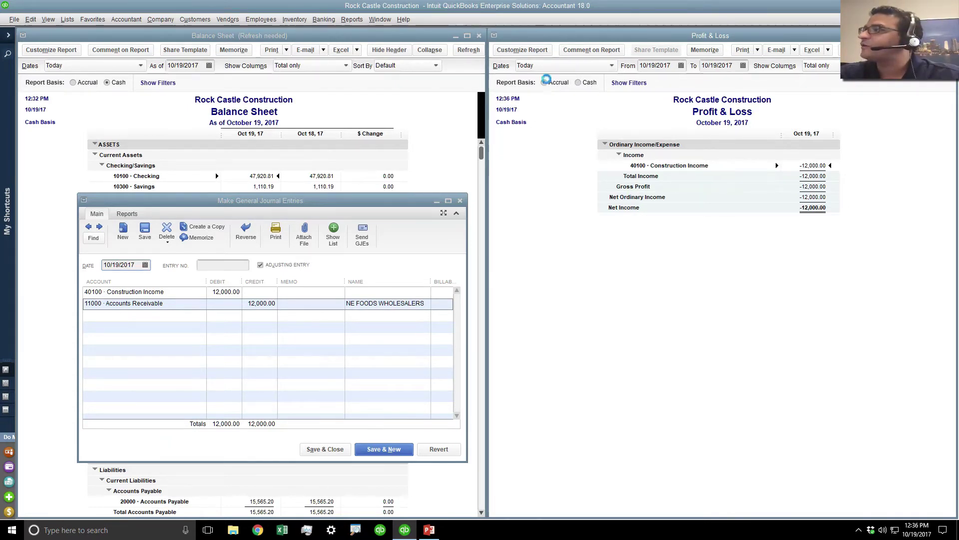
{"action": "left_click", "coordinate": [593, 85]}
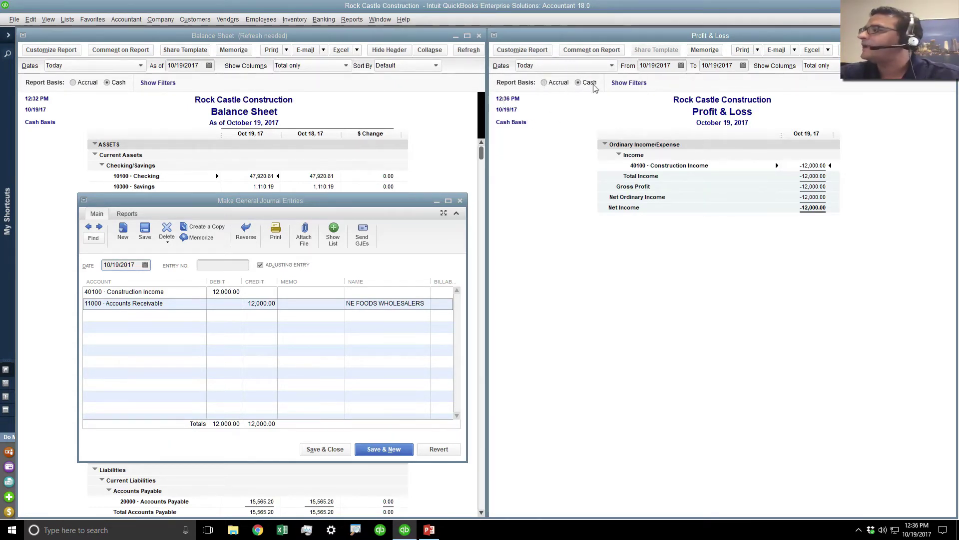
{"action": "key", "text": "ctrl"}
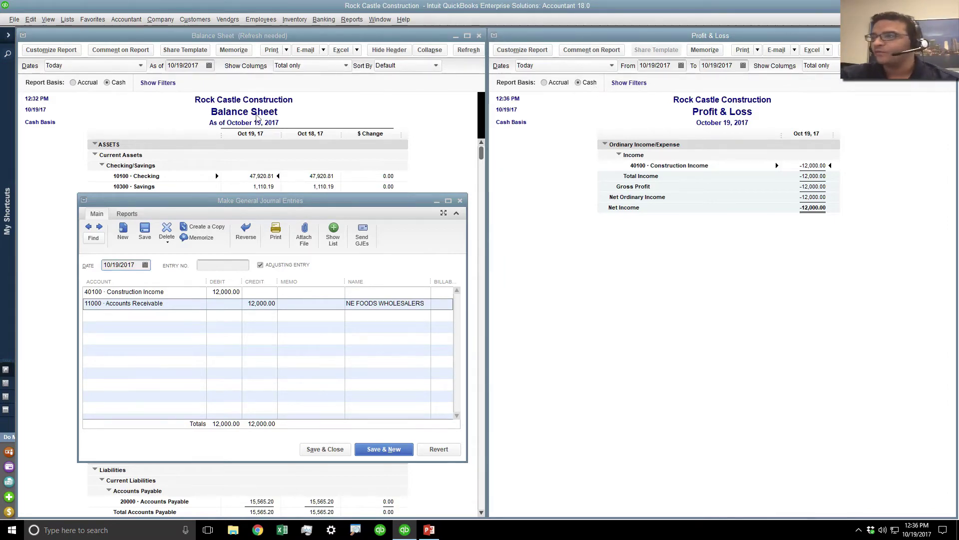
Move the journal entry window off the Balance Sheet, review its two lines and delete the 12,000 adjusting entry
{"action": "left_click_drag", "start_coordinate": [247, 199], "coordinate": [591, 179]}
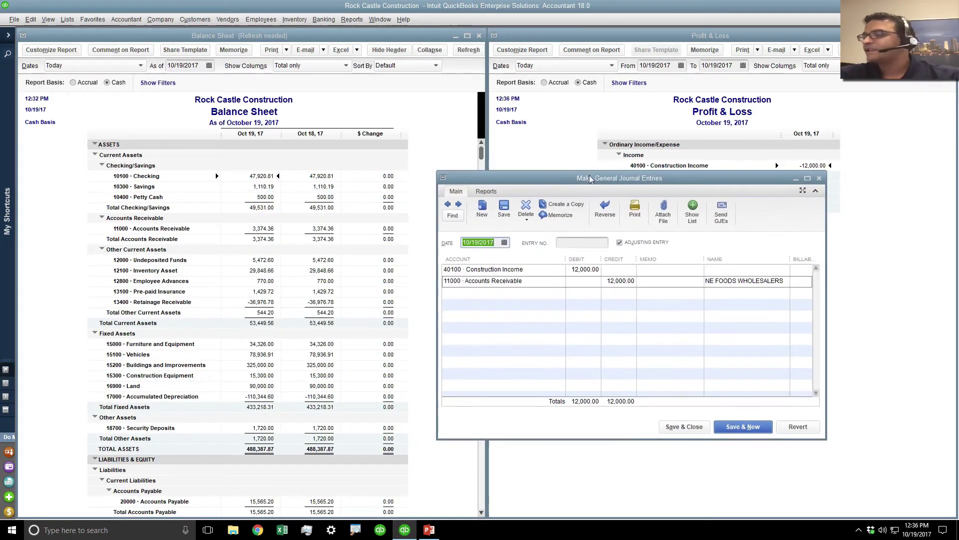
{"action": "left_click", "coordinate": [531, 270]}
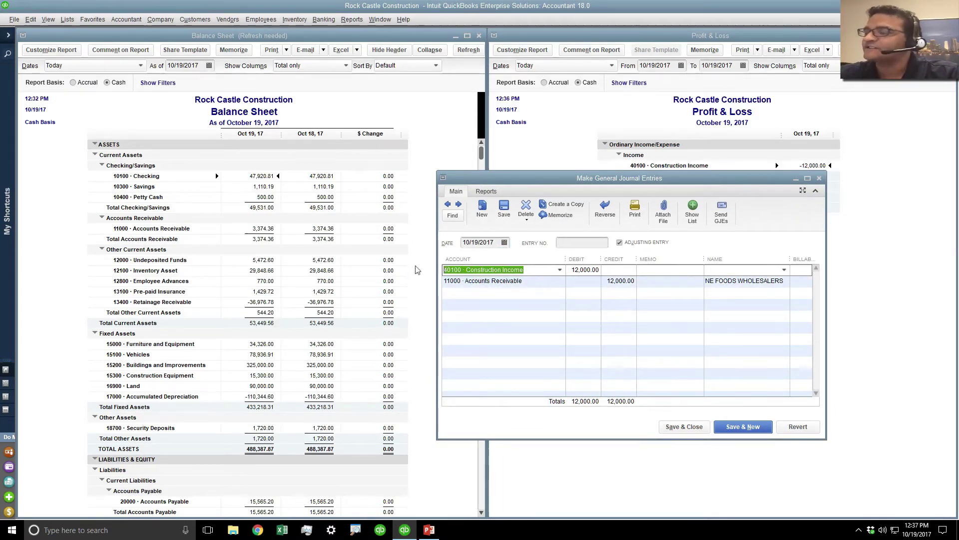
{"action": "left_click", "coordinate": [543, 281]}
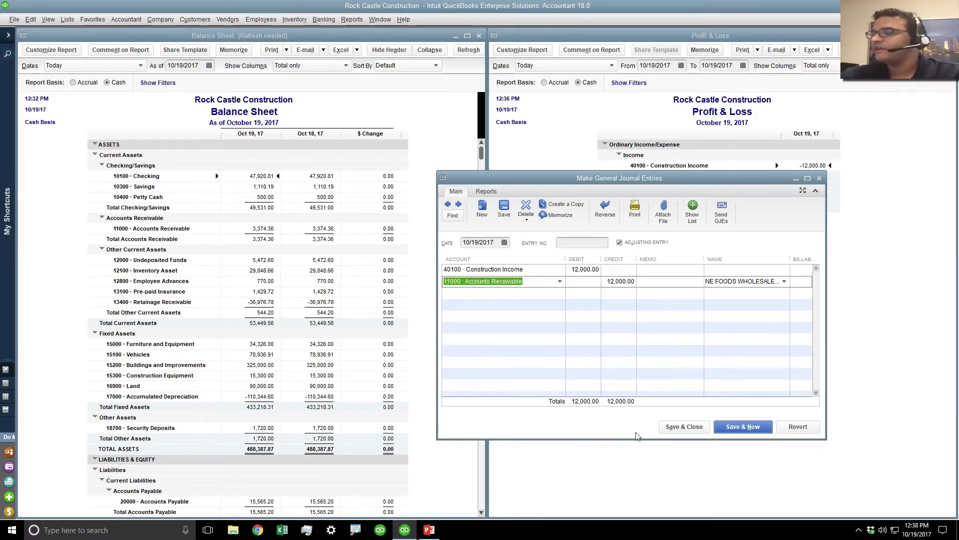
{"action": "left_click", "coordinate": [529, 214]}
{"action": "left_click", "coordinate": [471, 174]}
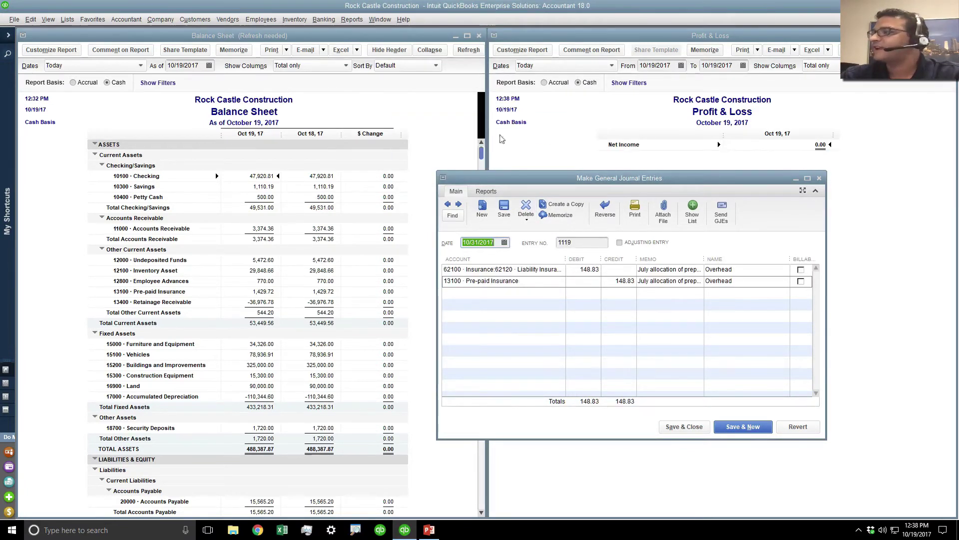
Close the Profit & Loss and Balance Sheet and create a Custom Transaction Detail report with dates set to Today
{"action": "double_click", "coordinate": [494, 36]}
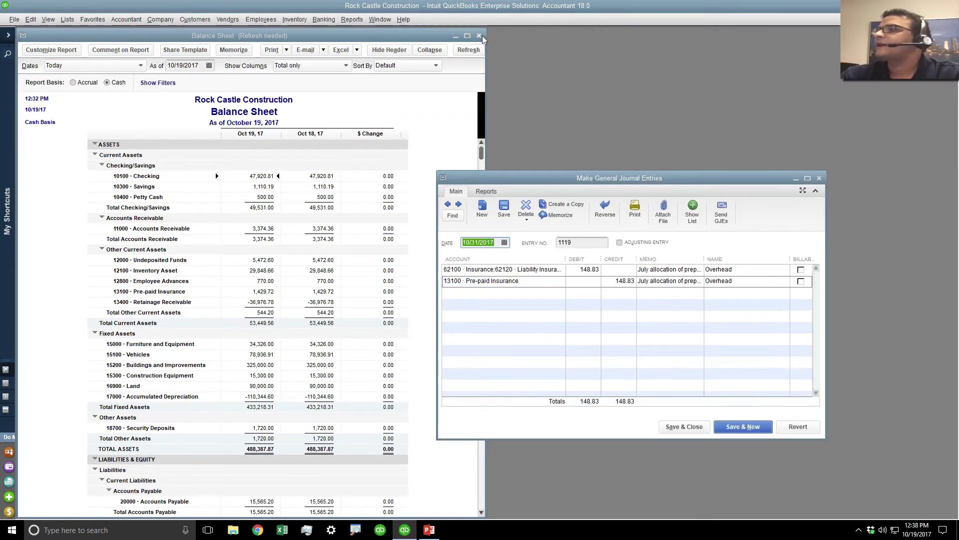
{"action": "left_click", "coordinate": [479, 36]}
{"action": "left_click", "coordinate": [351, 19]}
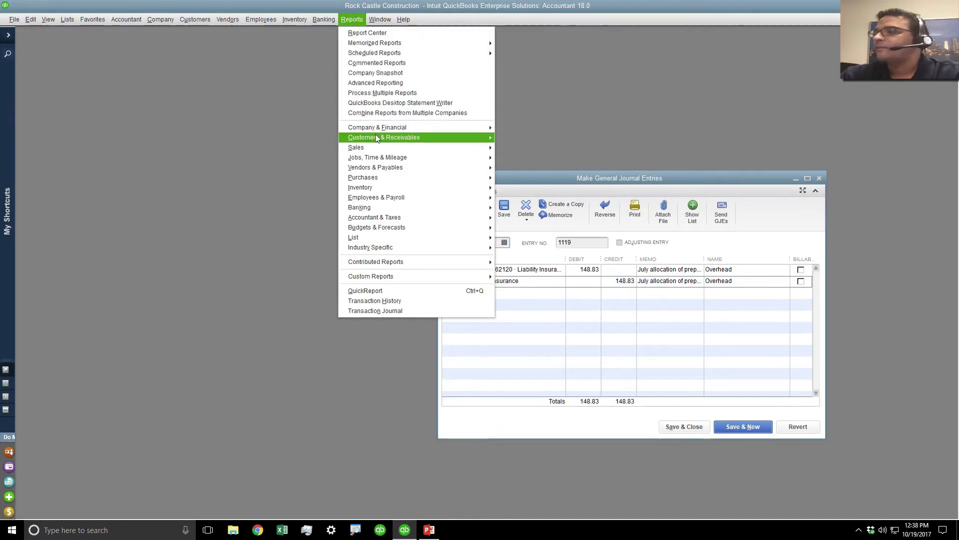
{"action": "mouse_move", "coordinate": [398, 277]}
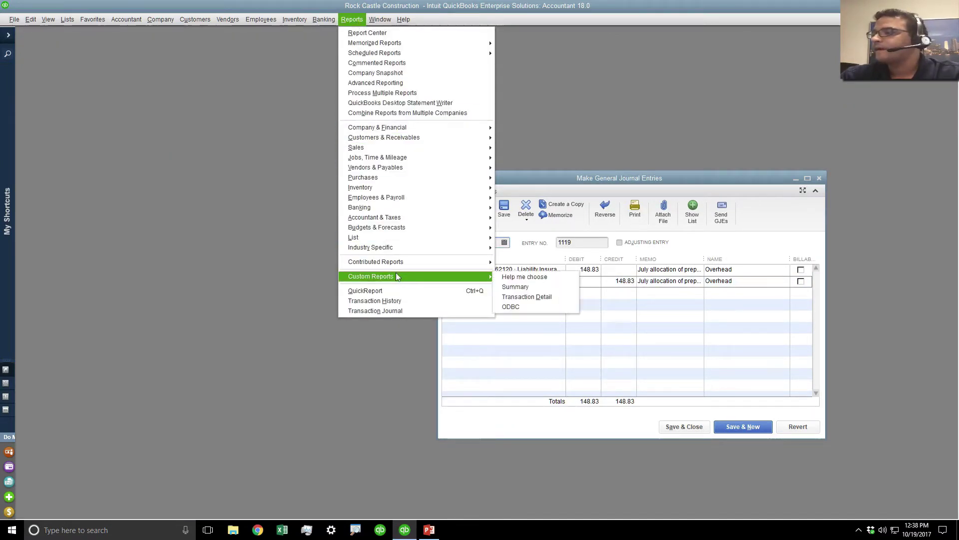
{"action": "left_click", "coordinate": [529, 297]}
{"action": "left_click", "coordinate": [39, 57]}
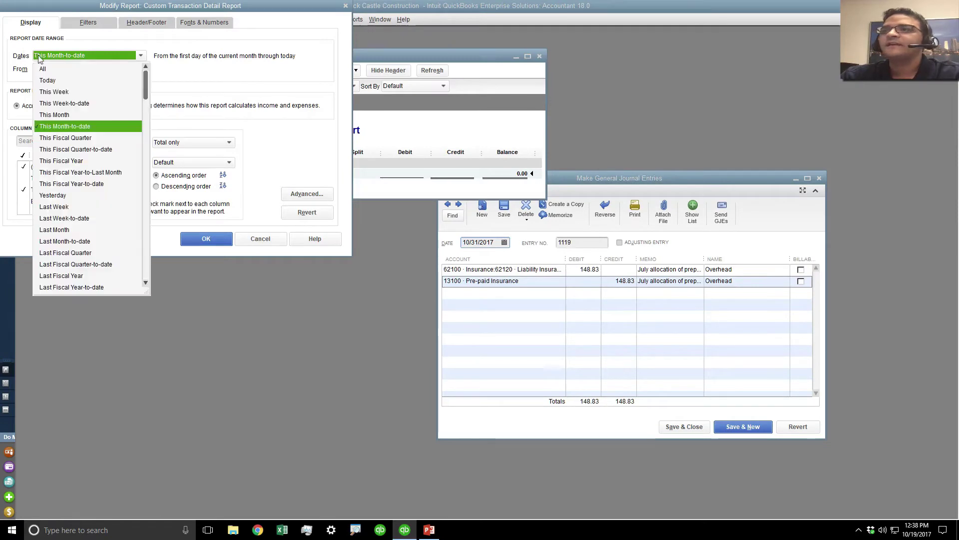
{"action": "left_click", "coordinate": [73, 81]}
{"action": "left_click", "coordinate": [210, 241]}
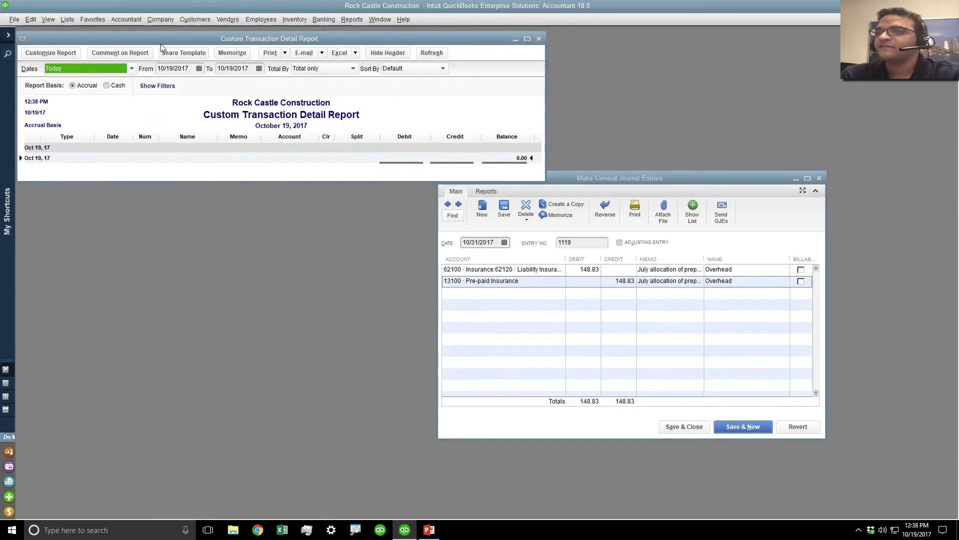
Move the journal entry window away from the report, start a blank entry and choose 16900 Land on its first line
{"action": "left_click_drag", "start_coordinate": [574, 180], "coordinate": [666, 191]}
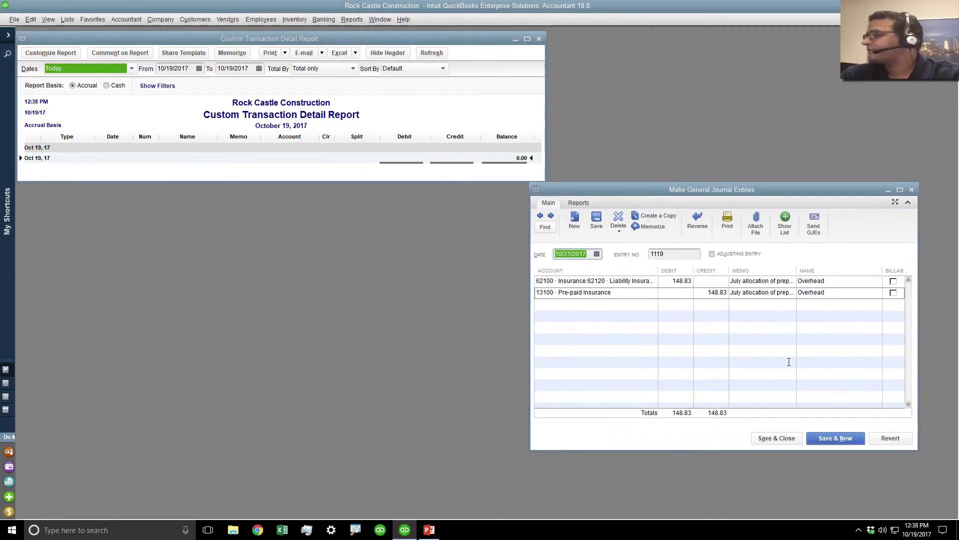
{"action": "left_click", "coordinate": [824, 438]}
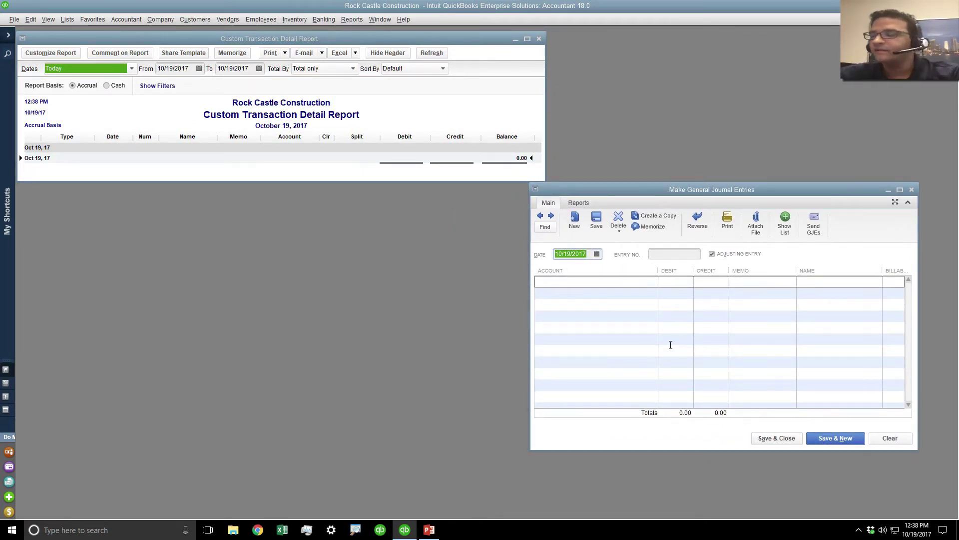
{"action": "left_click", "coordinate": [651, 284]}
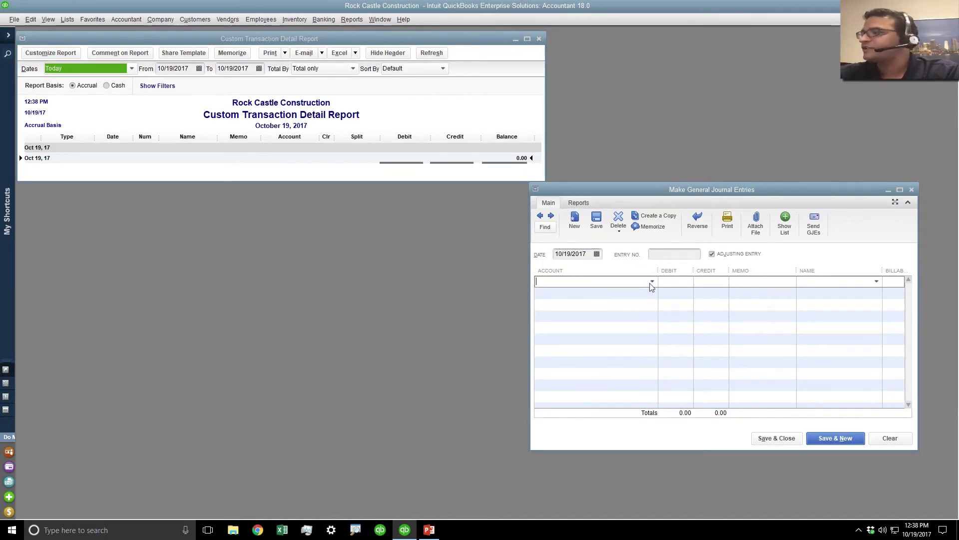
{"action": "left_click", "coordinate": [653, 282]}
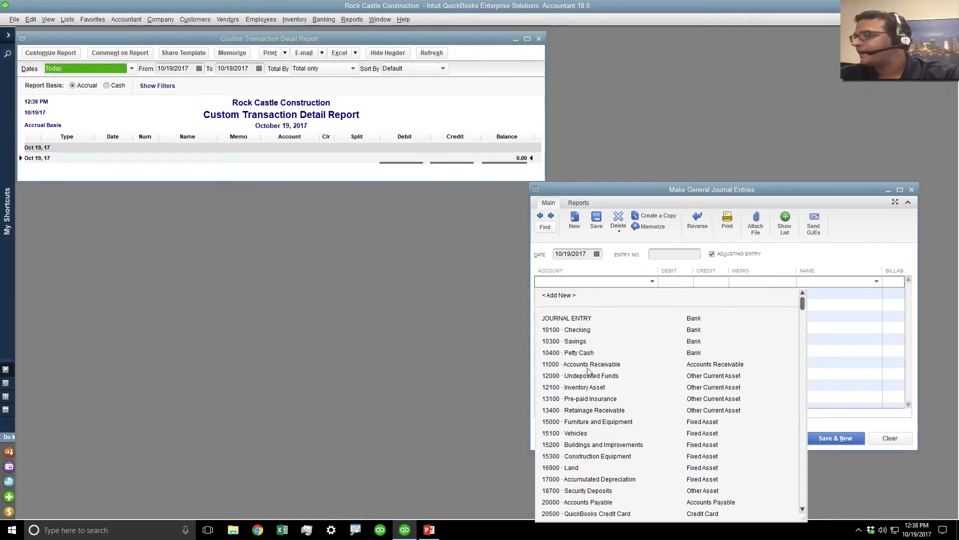
{"action": "left_click", "coordinate": [580, 468]}
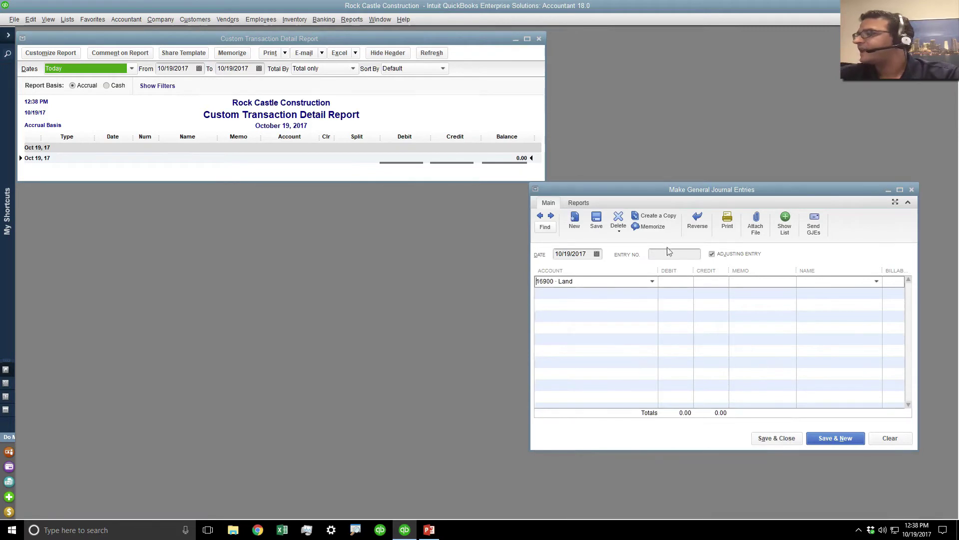
Choose 13400 Retainage Receivable on the journal entry's second line and Payroll Liabilities:24080 Worker's Compensation on the third
{"action": "left_click", "coordinate": [645, 293]}
{"action": "left_click", "coordinate": [652, 292]}
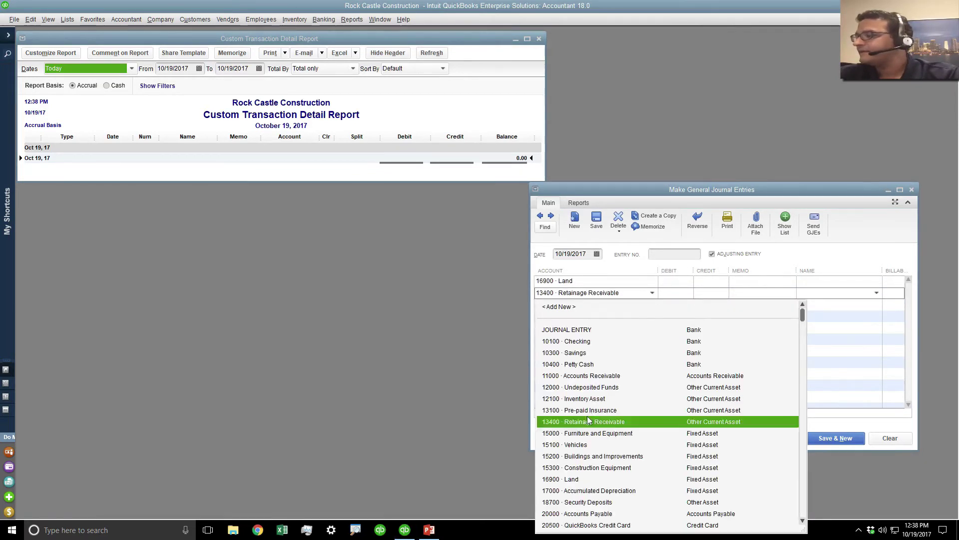
{"action": "left_click", "coordinate": [630, 420]}
{"action": "left_click", "coordinate": [646, 305]}
{"action": "left_click", "coordinate": [653, 304]}
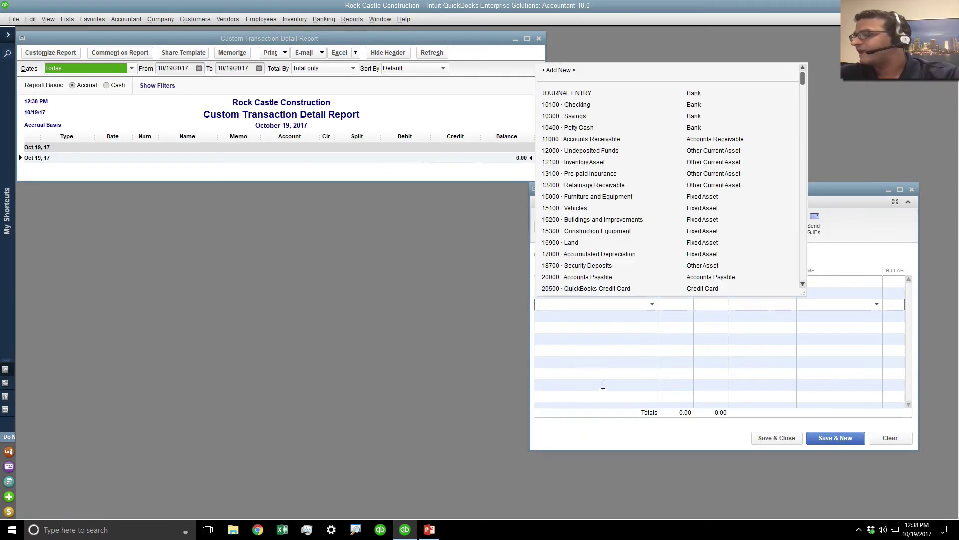
{"action": "left_click", "coordinate": [593, 277]}
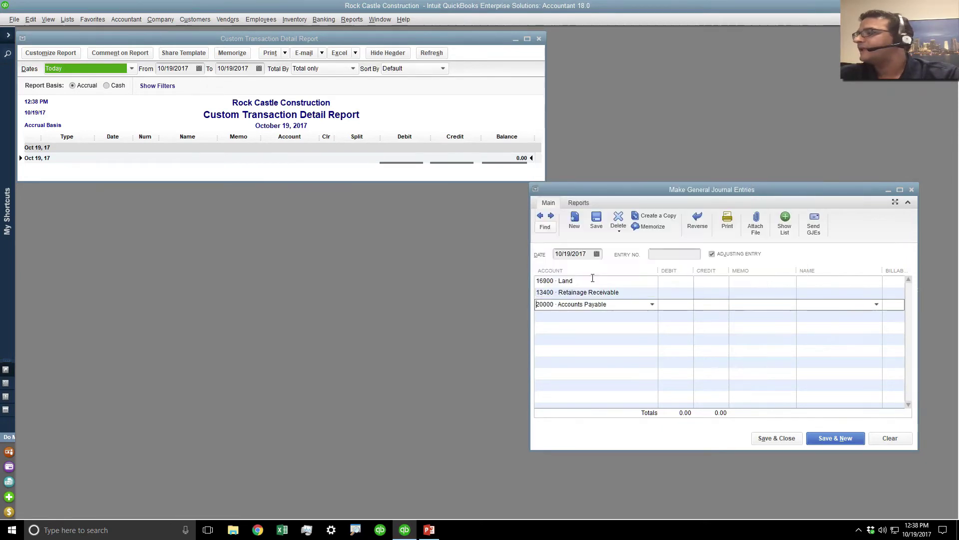
{"action": "left_click", "coordinate": [653, 304]}
{"action": "left_click", "coordinate": [649, 288]}
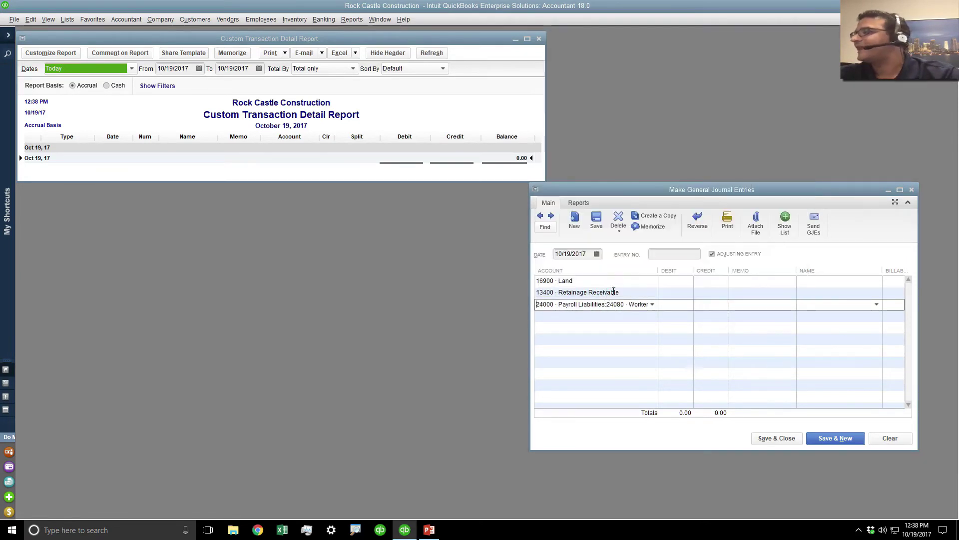
Enter a 20,000 debit for Land and credits of 5,000 for Retainage Receivable and 10,000 for Worker's Compensation
{"action": "left_click", "coordinate": [683, 283]}
{"action": "type", "text": "20000"}
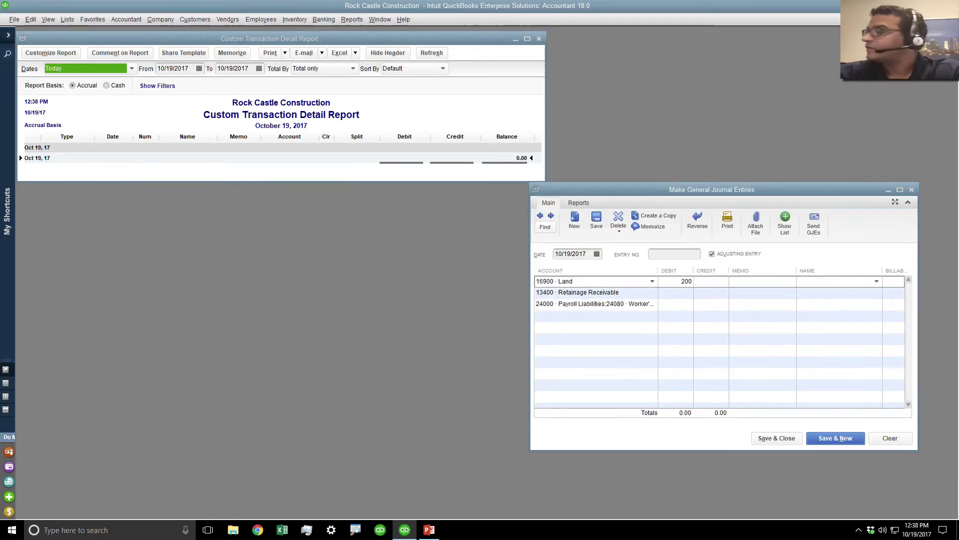
{"action": "left_click", "coordinate": [707, 292]}
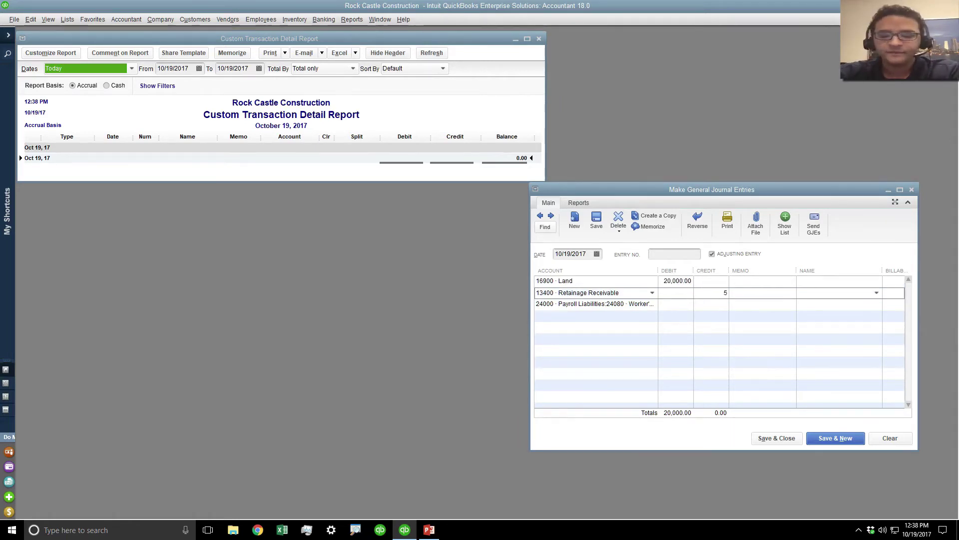
{"action": "type", "text": "5000"}
{"action": "left_click", "coordinate": [698, 303]}
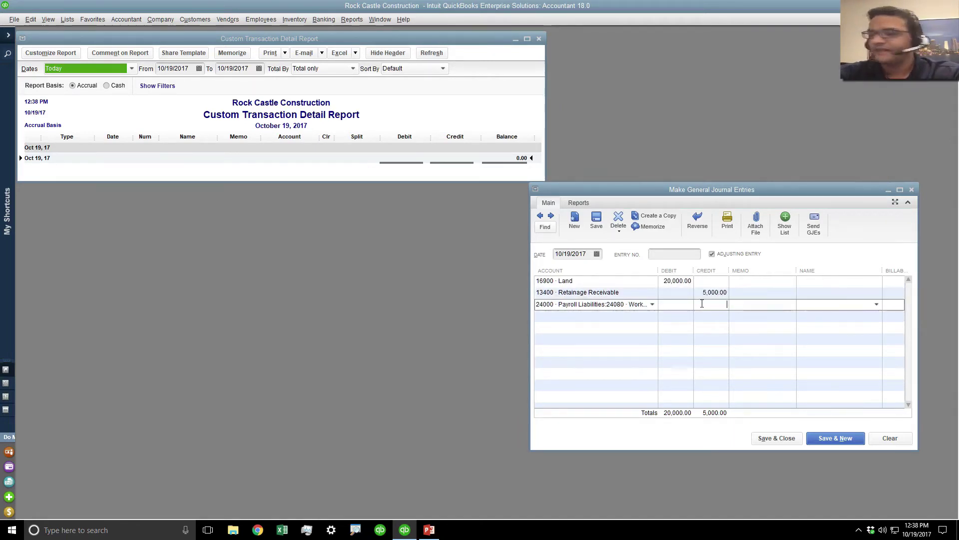
{"action": "type", "text": "10000"}
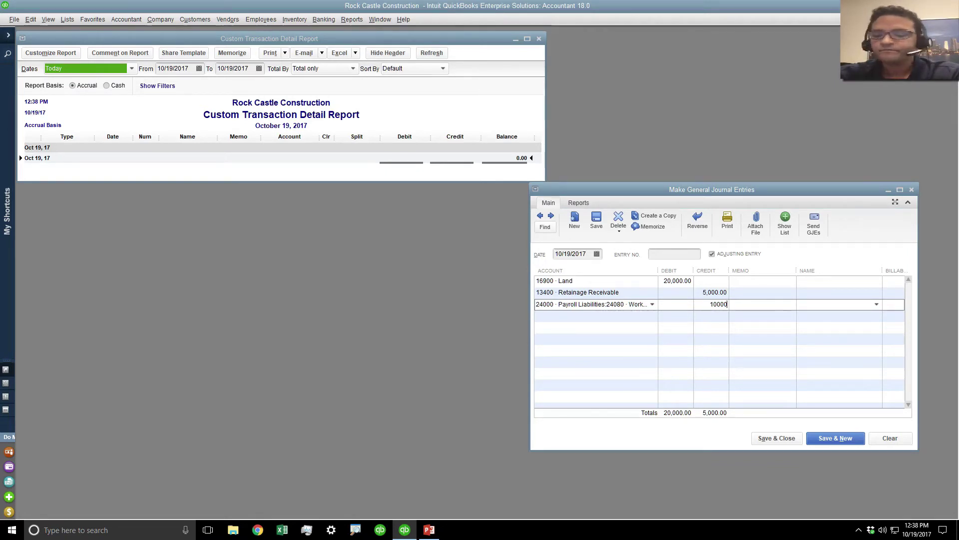
{"action": "key", "text": "Tab"}
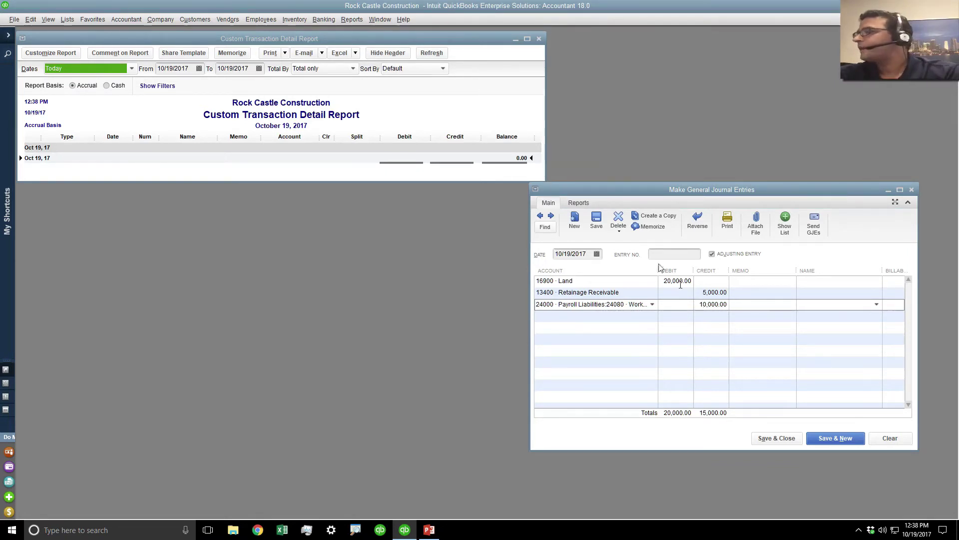
Try to save the journal entry, then set the Worker's Compensation credit to 15,000 and save it
{"action": "left_click", "coordinate": [597, 219]}
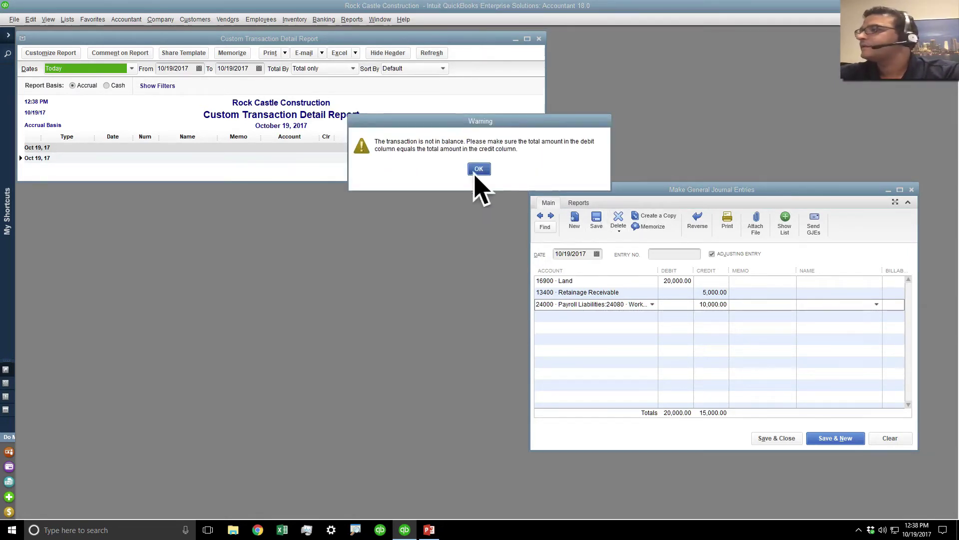
{"action": "left_click", "coordinate": [479, 170]}
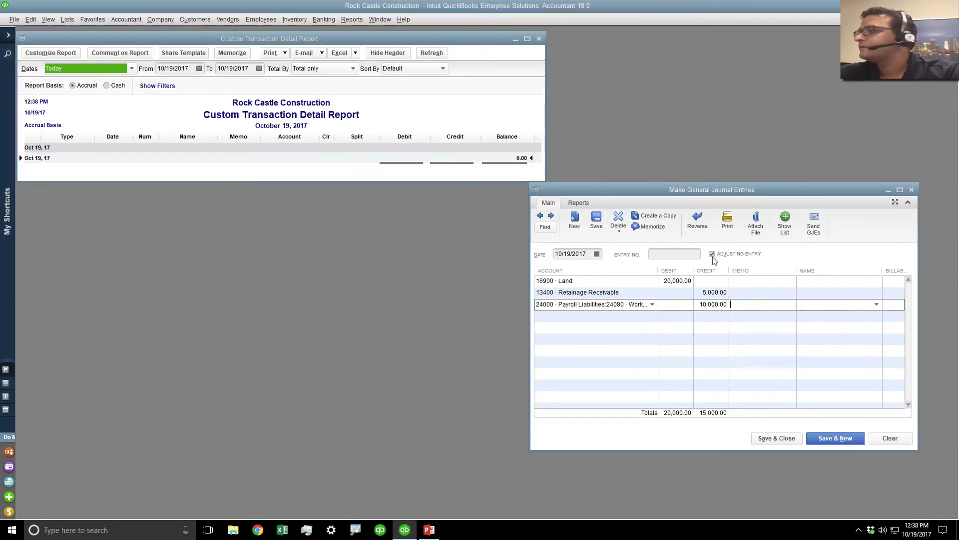
{"action": "left_click", "coordinate": [701, 305]}
{"action": "type", "text": "15,0"}
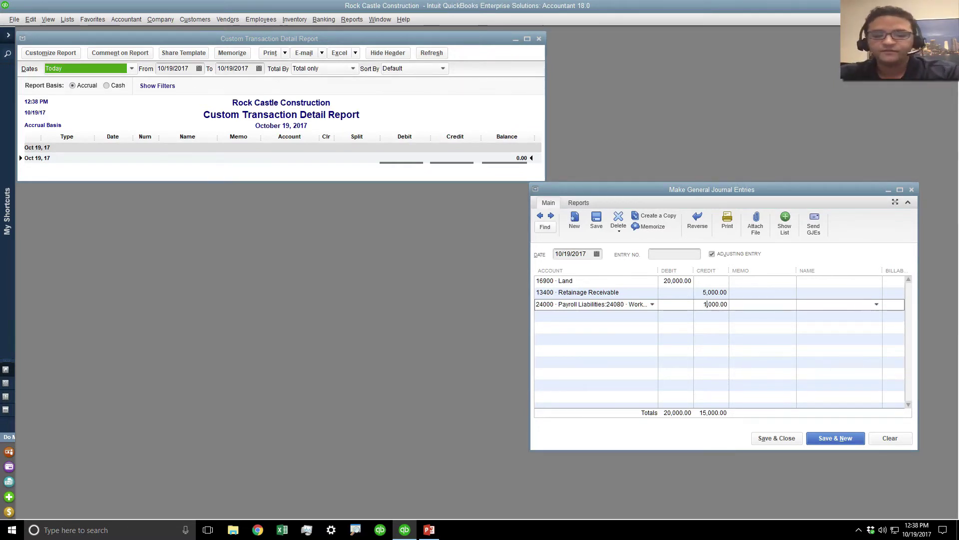
{"action": "type", "text": "0"}
{"action": "key", "text": "BackSpace"}
{"action": "key", "text": "BackSpace"}
{"action": "key", "text": "BackSpace"}
{"action": "key", "text": "BackSpace"}
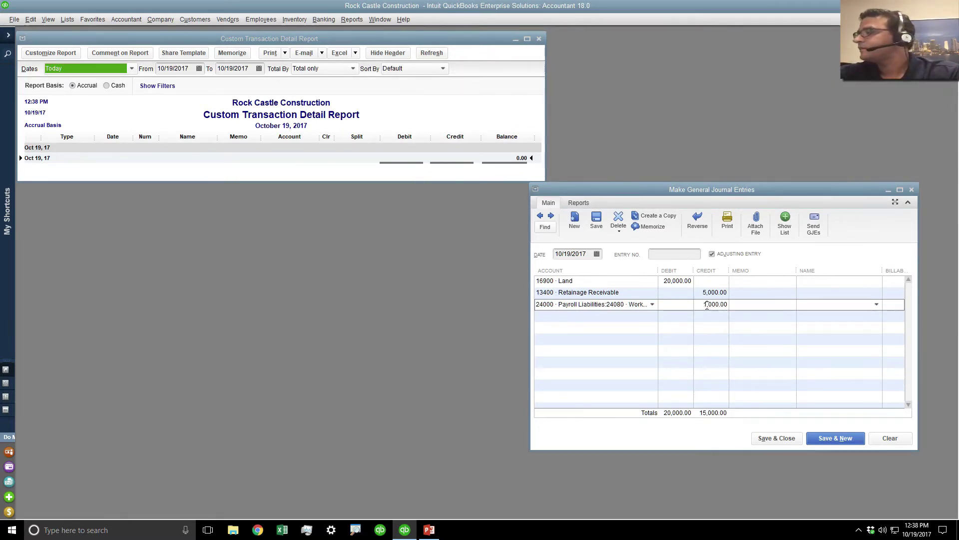
{"action": "type", "text": "5"}
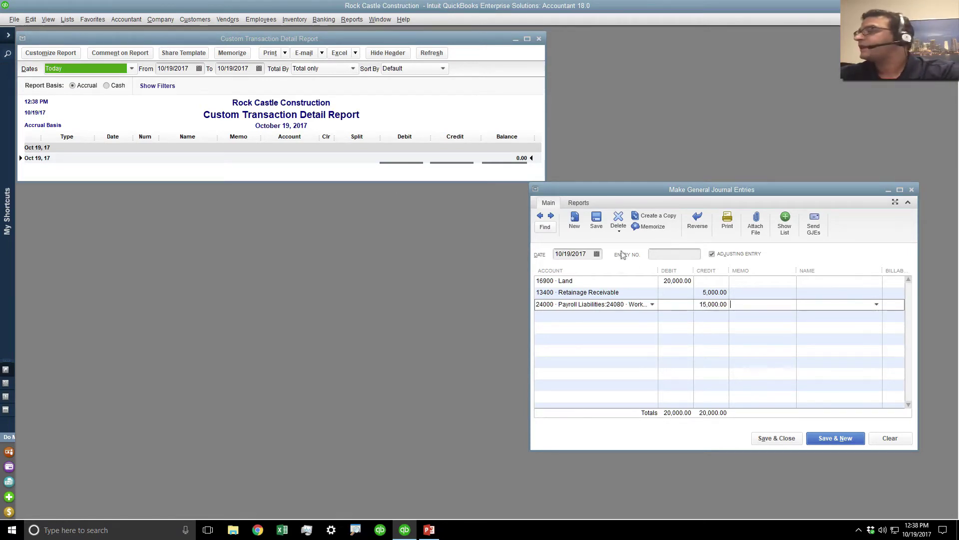
{"action": "left_click", "coordinate": [597, 220]}
{"action": "left_click", "coordinate": [459, 184]}
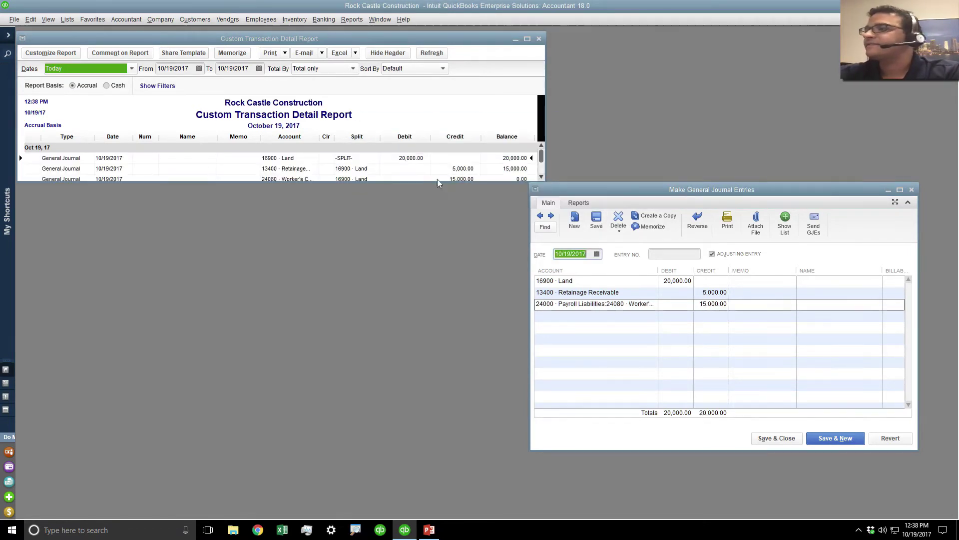
Make the Custom Transaction Detail report taller and enlarge its transaction font, applying the change to all related fonts
{"action": "left_click_drag", "start_coordinate": [463, 182], "coordinate": [459, 252]}
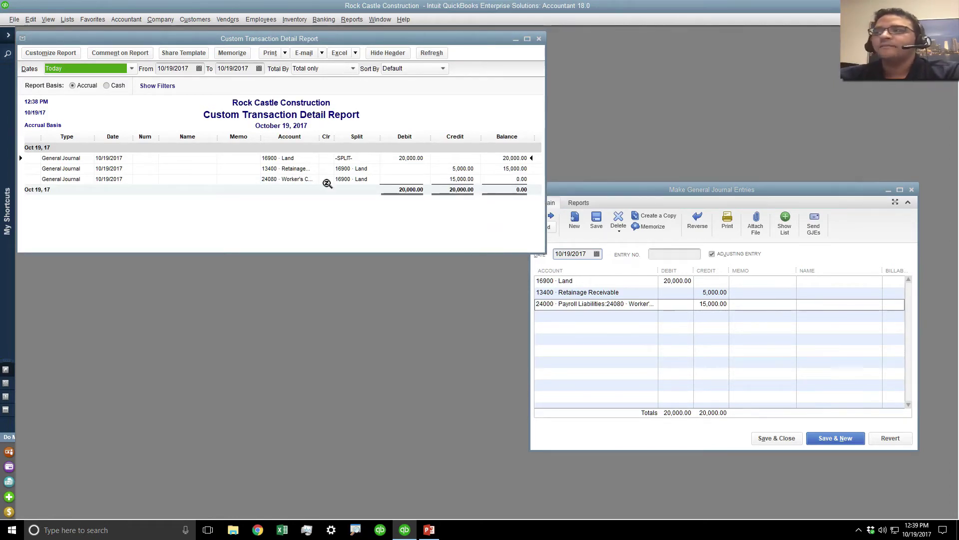
{"action": "left_click", "coordinate": [303, 169]}
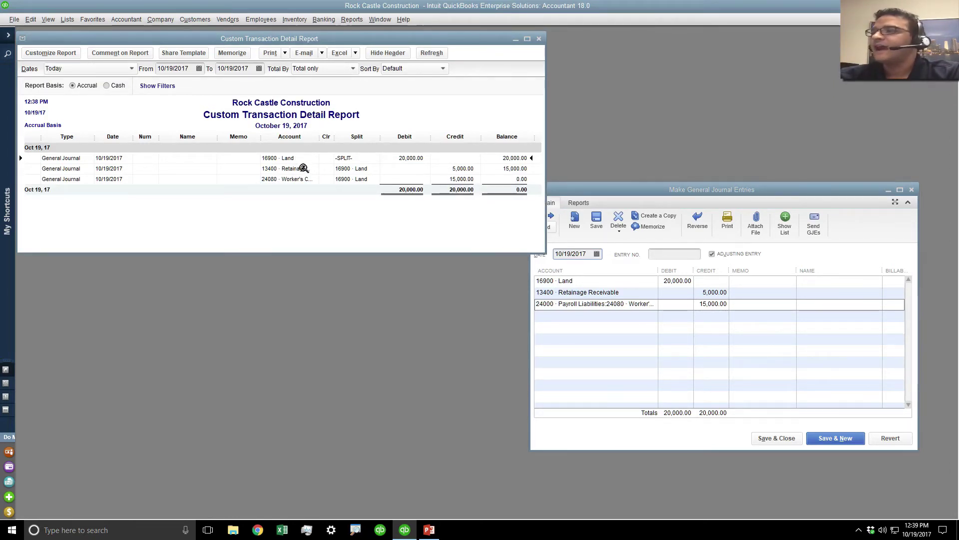
{"action": "left_click", "coordinate": [303, 179]}
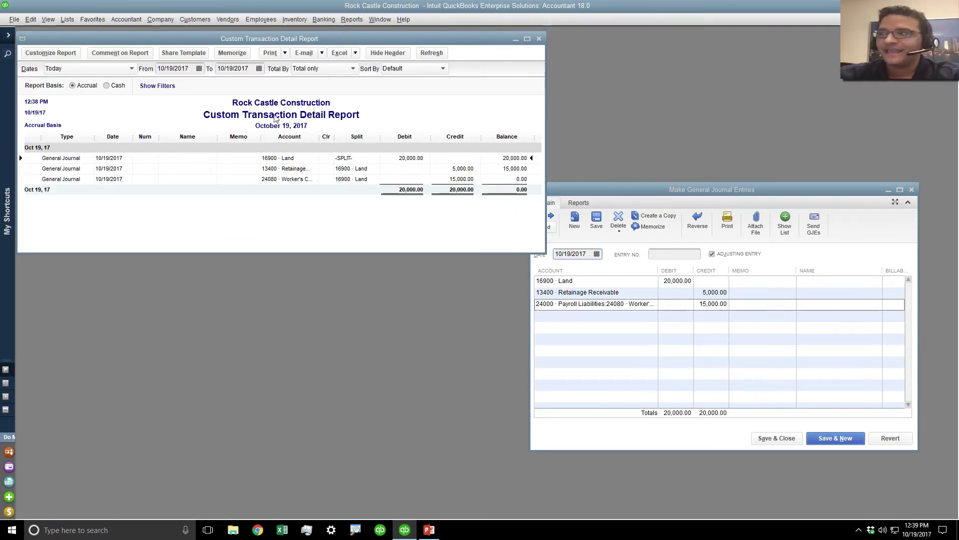
{"action": "double_click", "coordinate": [226, 173]}
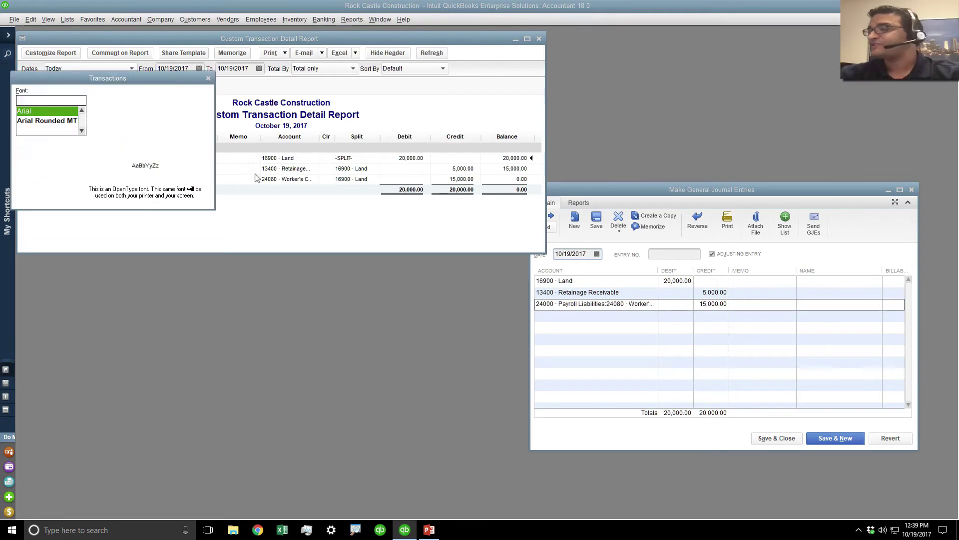
{"action": "left_click", "coordinate": [190, 96]}
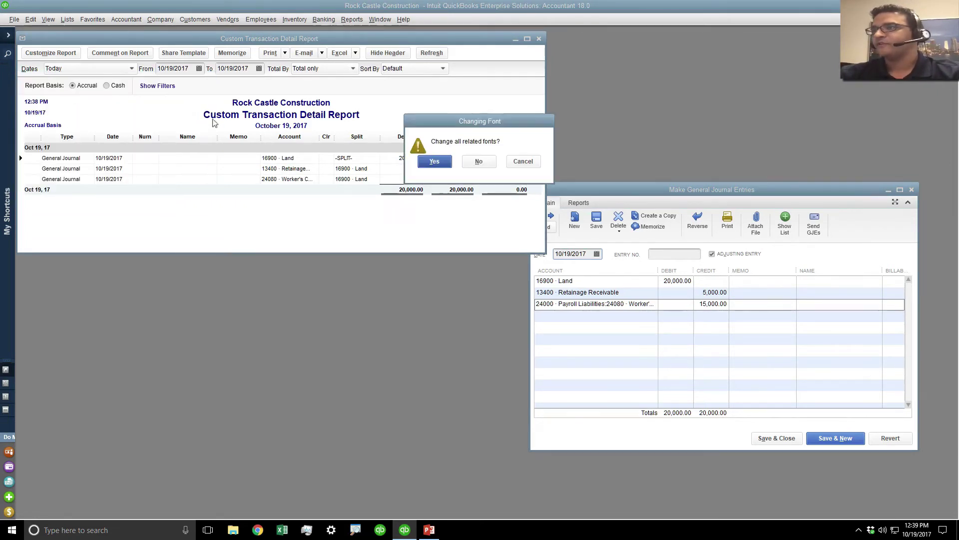
{"action": "left_click", "coordinate": [434, 166]}
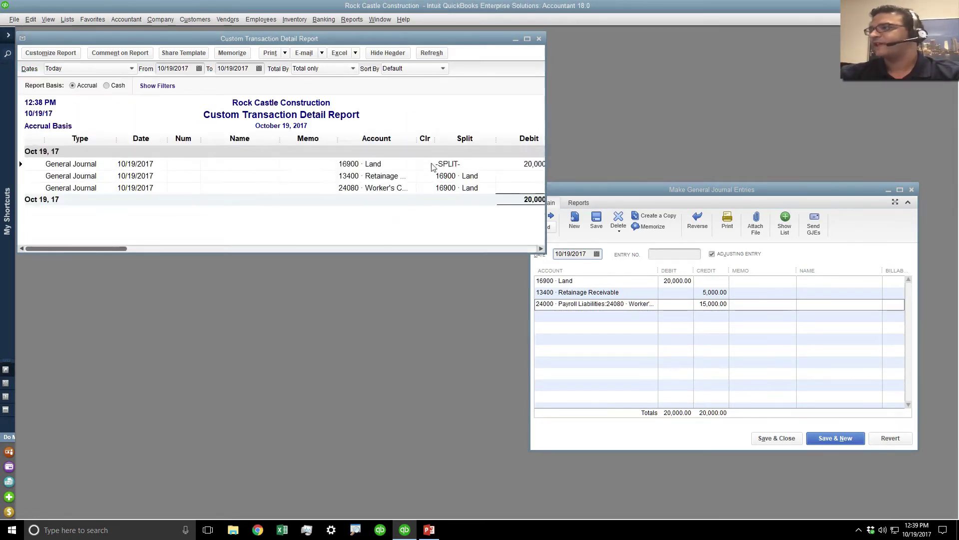
Maximize the Custom Transaction Detail report and widen its Account column to fit the Retainage Receivable name
{"action": "left_click", "coordinate": [527, 38]}
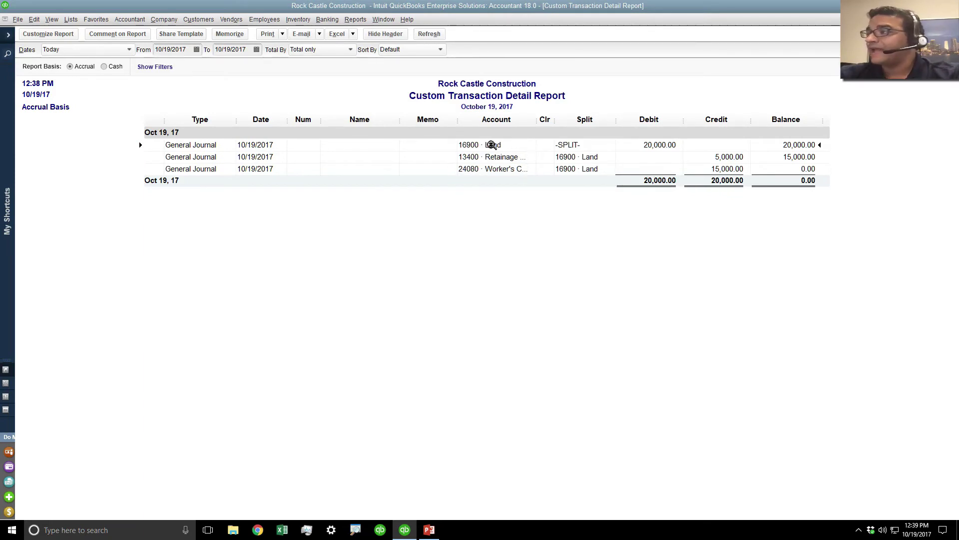
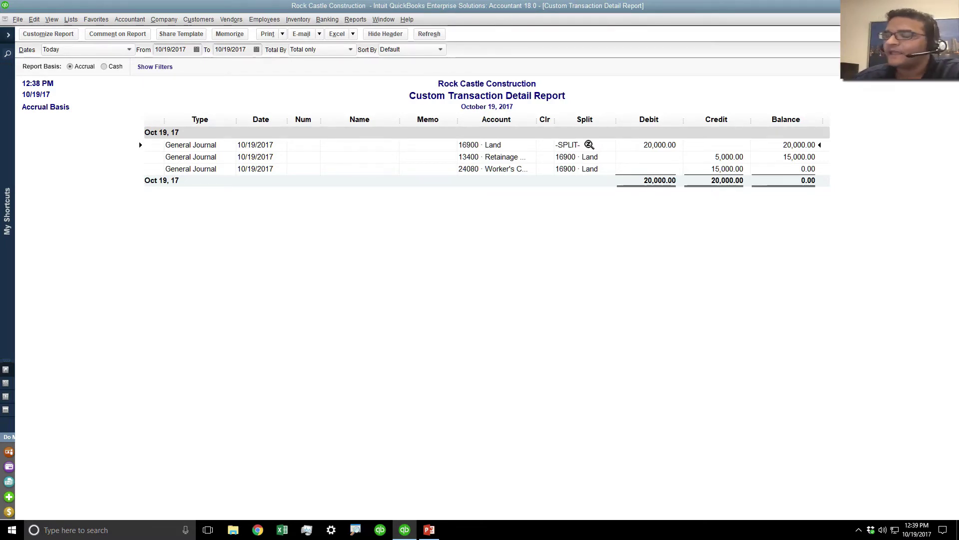
{"action": "left_click_drag", "start_coordinate": [536, 120], "coordinate": [565, 120]}
{"action": "left_click", "coordinate": [533, 157]}
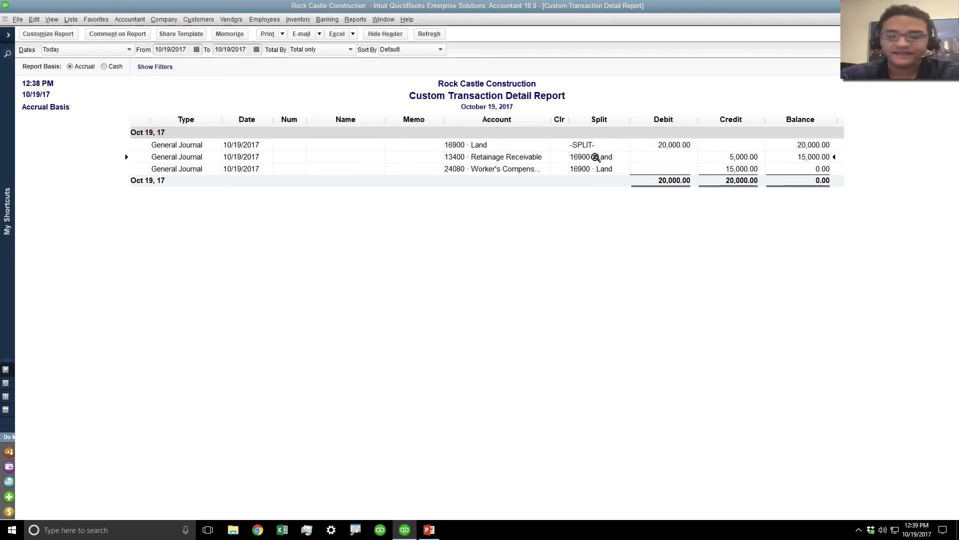
{"action": "key", "text": "ctrl"}
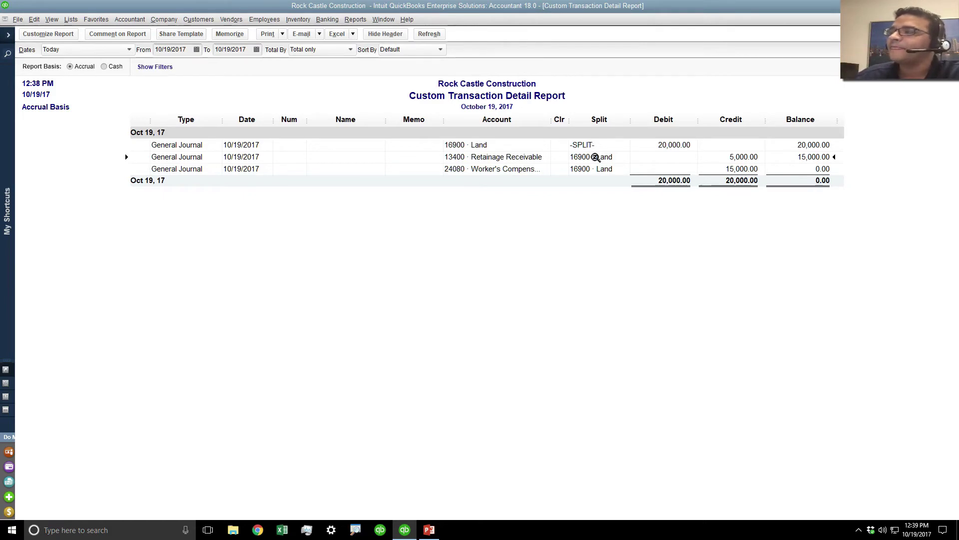
Bring back the journal entry window, widen the restored report to show all columns and place the entry below the report's rows
{"action": "left_click", "coordinate": [383, 19]}
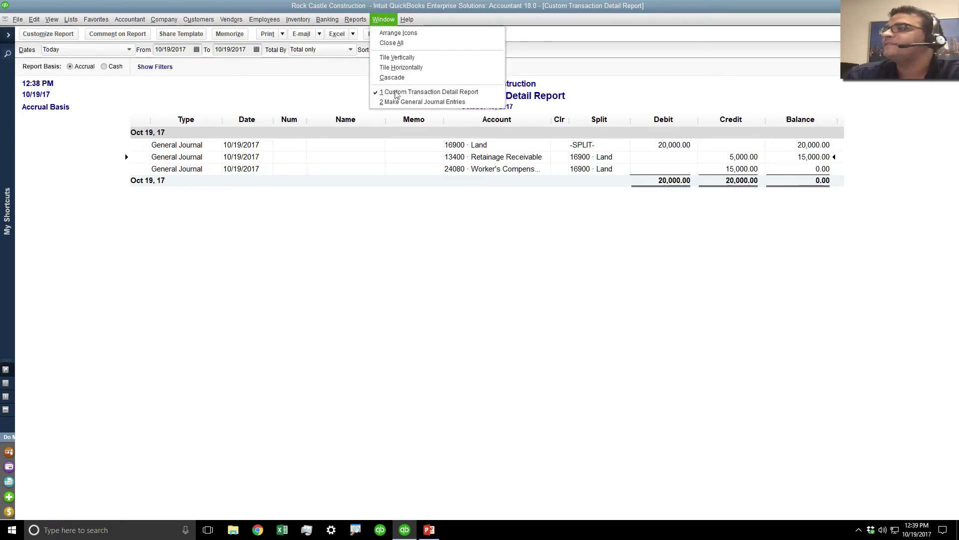
{"action": "left_click", "coordinate": [396, 107]}
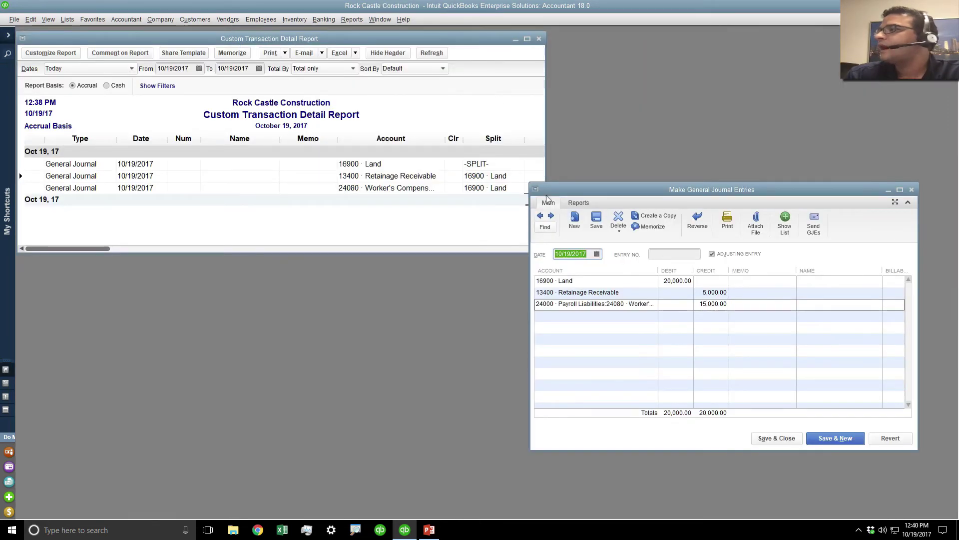
{"action": "left_click", "coordinate": [497, 249]}
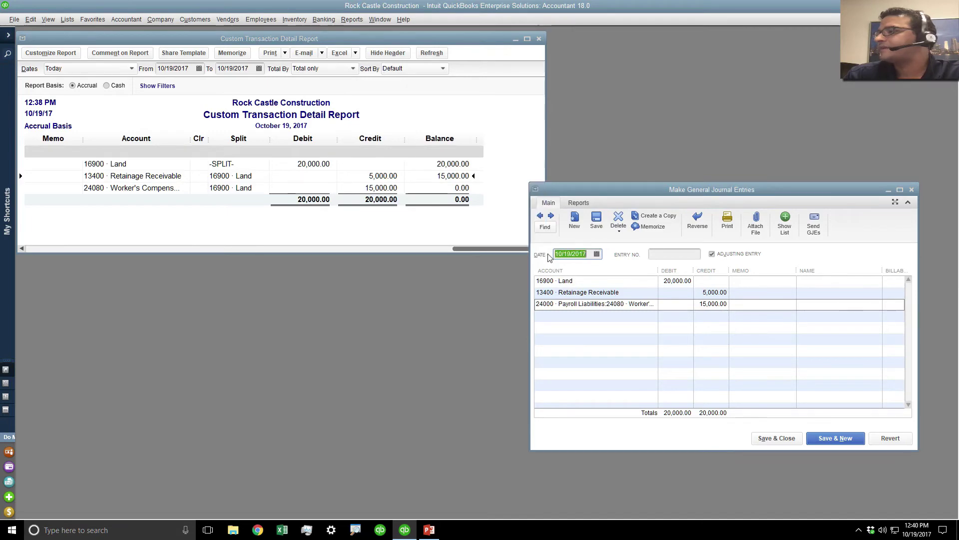
{"action": "left_click_drag", "start_coordinate": [545, 253], "coordinate": [957, 393]}
{"action": "left_click", "coordinate": [650, 440]}
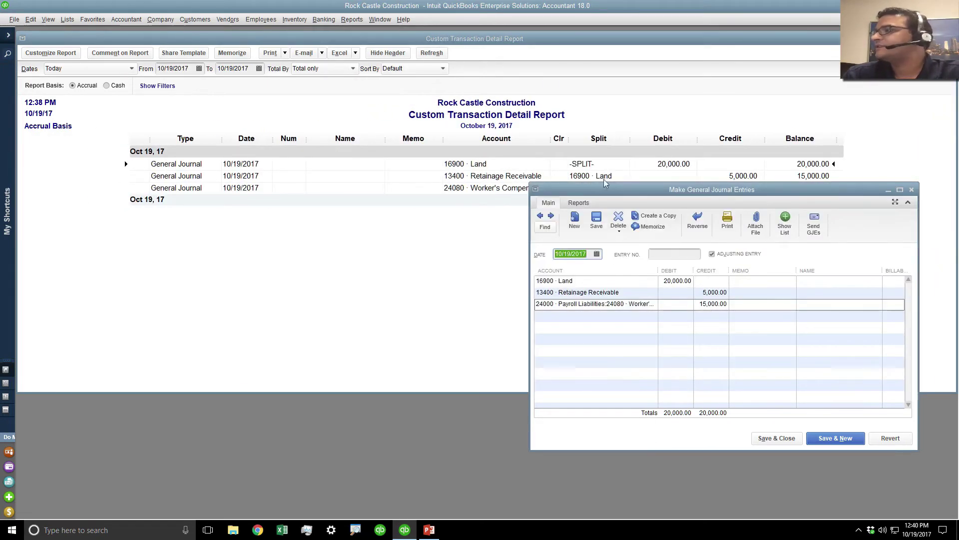
{"action": "left_click_drag", "start_coordinate": [593, 190], "coordinate": [325, 227]}
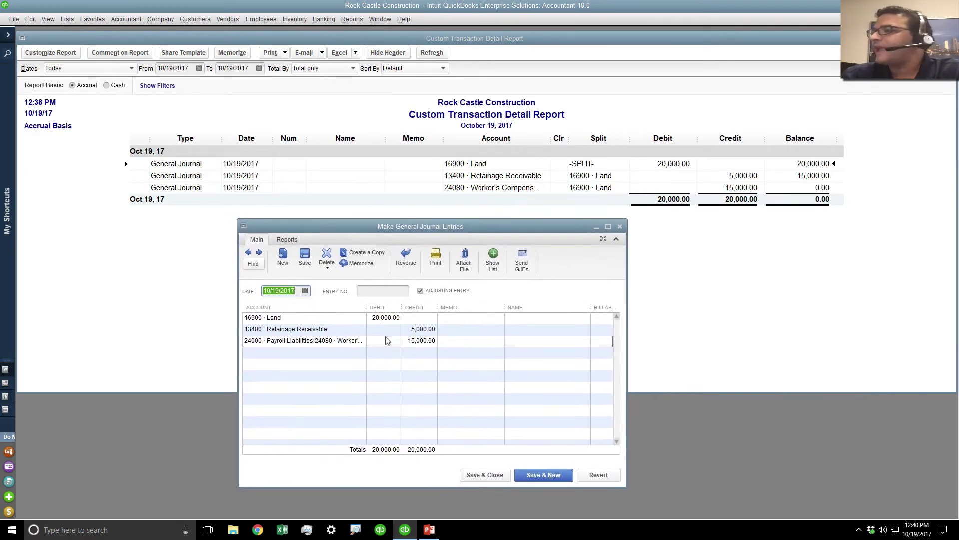
Compare the journal entry's account lines with the Account and Split columns of the Custom Transaction Detail report
{"action": "left_click", "coordinate": [332, 331]}
{"action": "left_click", "coordinate": [334, 342]}
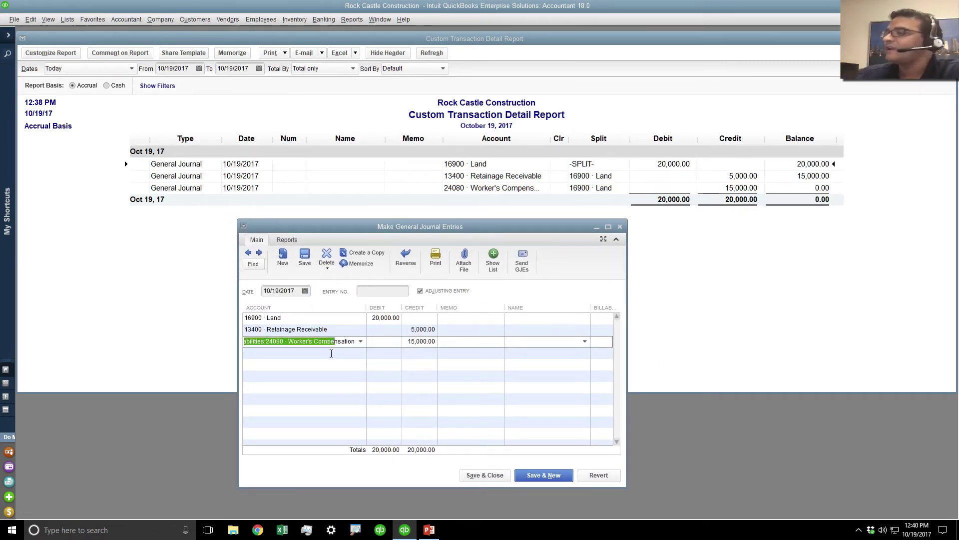
{"action": "left_click", "coordinate": [603, 178]}
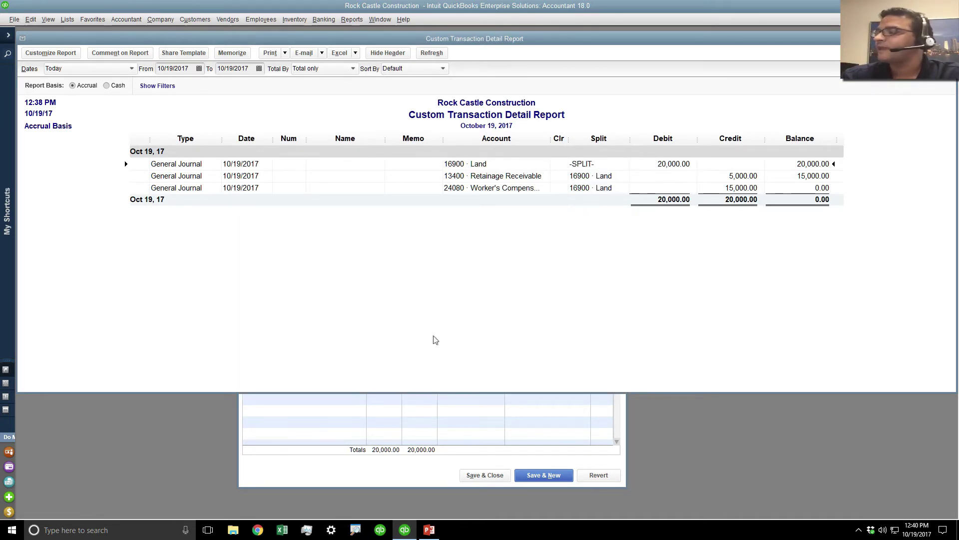
{"action": "left_click", "coordinate": [357, 455]}
{"action": "left_click", "coordinate": [310, 318]}
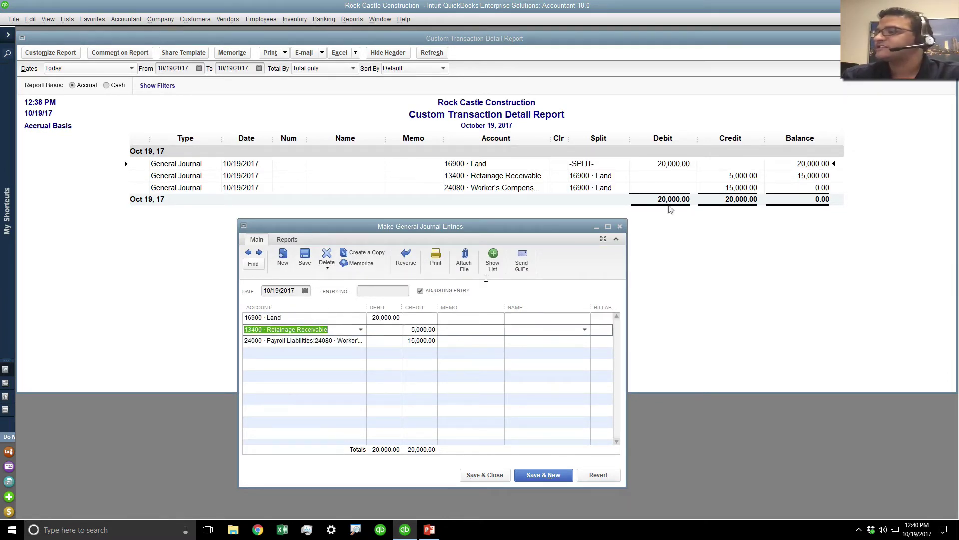
{"action": "left_click", "coordinate": [587, 164]}
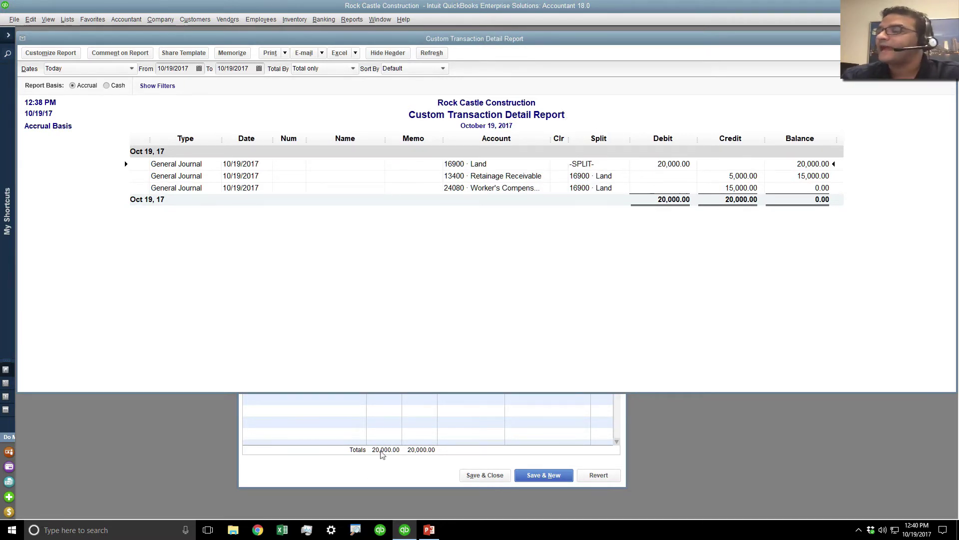
{"action": "left_click", "coordinate": [356, 476]}
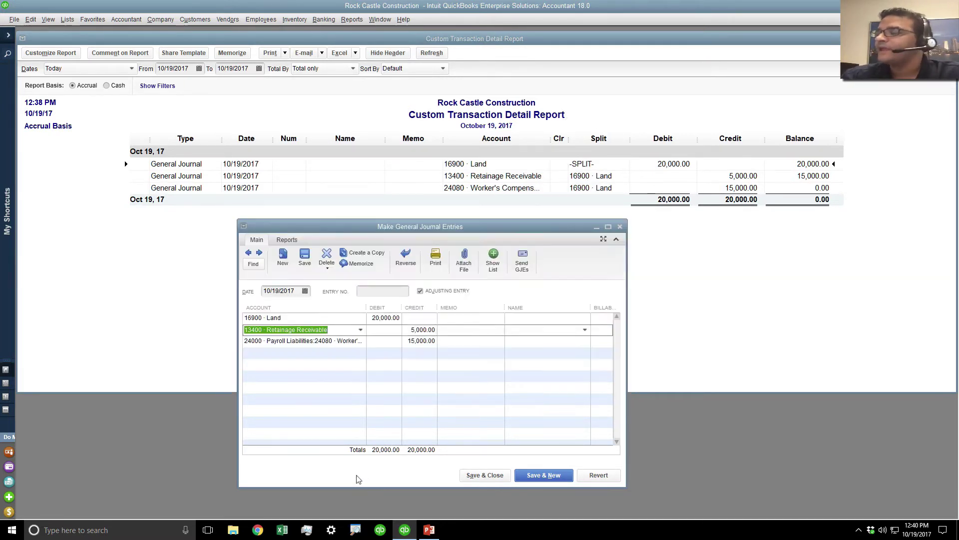
Insert a line above 16900 · Land in the journal entry, using the JOURNAL ENTRY account with a 0.00 debit
{"action": "left_click", "coordinate": [246, 318]}
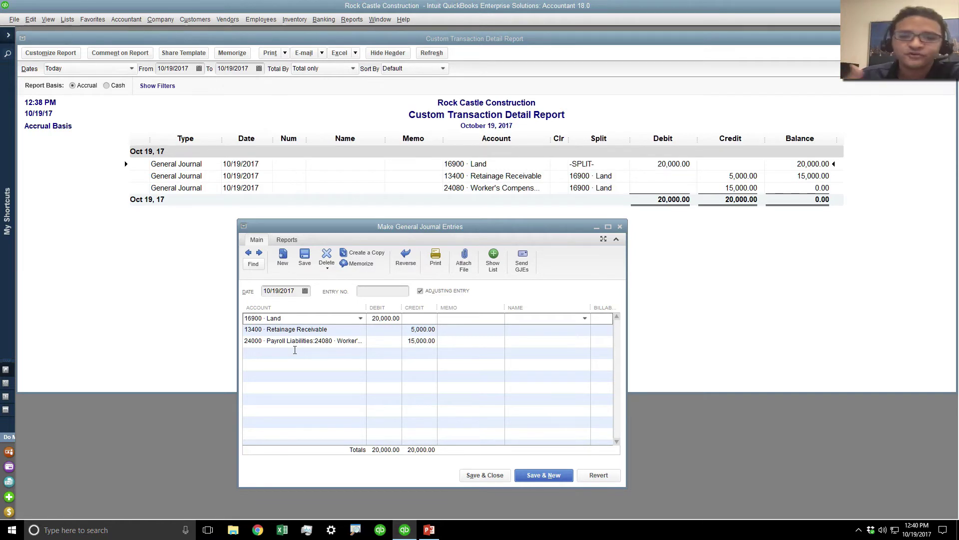
{"action": "left_click", "coordinate": [30, 20]}
{"action": "left_click", "coordinate": [47, 112]}
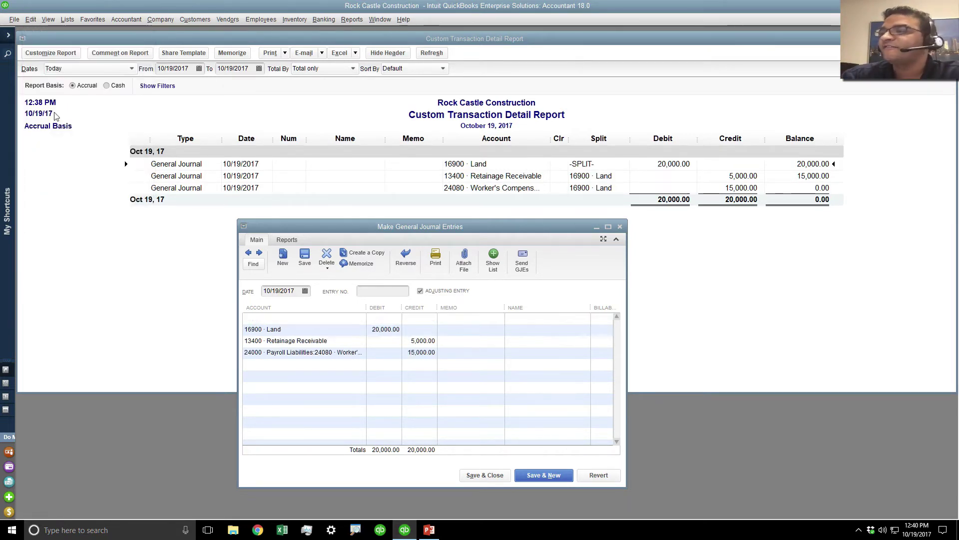
{"action": "left_click", "coordinate": [361, 318]}
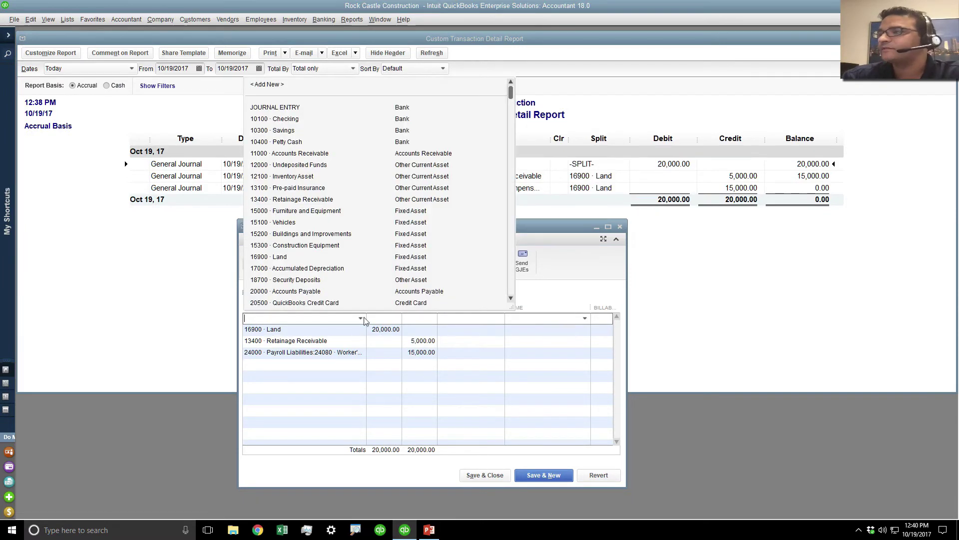
{"action": "left_click", "coordinate": [288, 109]}
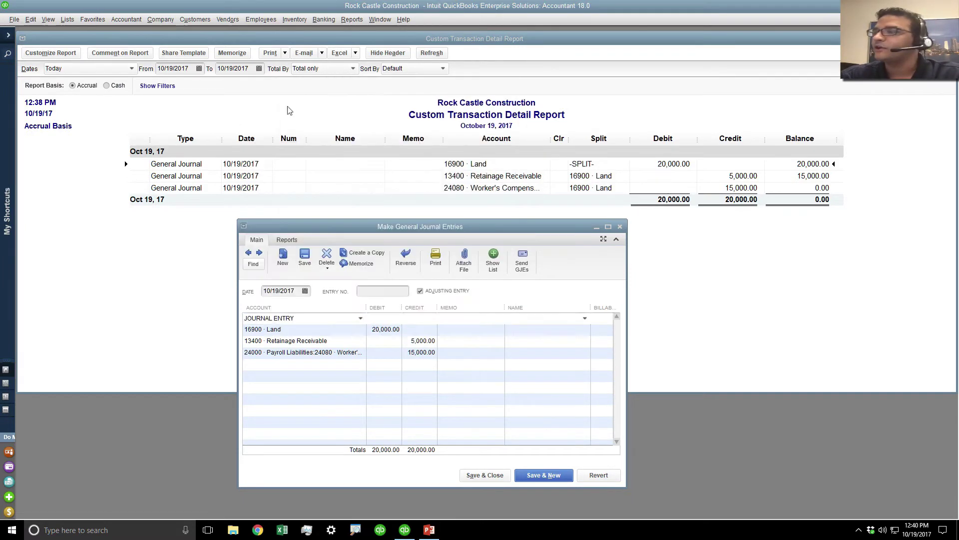
{"action": "left_click", "coordinate": [392, 318]}
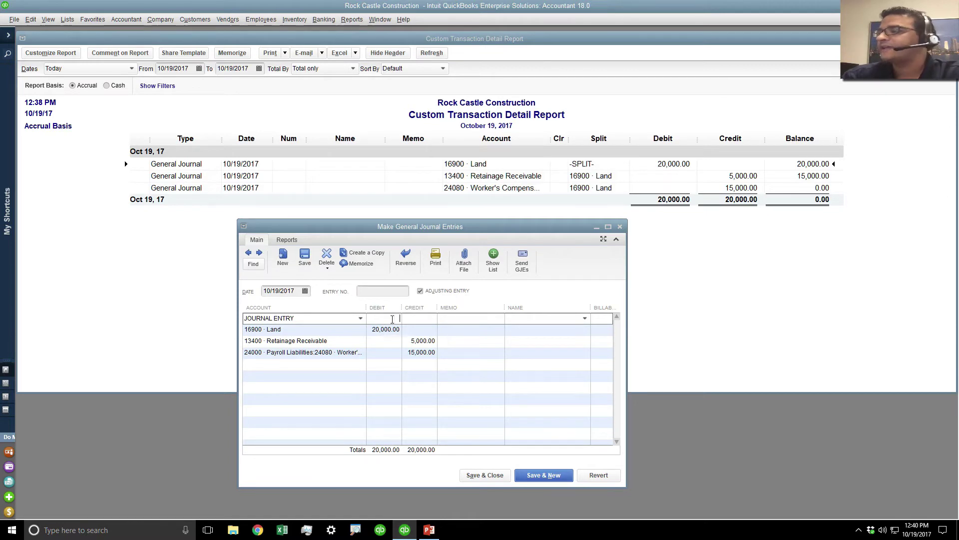
{"action": "type", "text": "0"}
{"action": "left_click", "coordinate": [389, 417]}
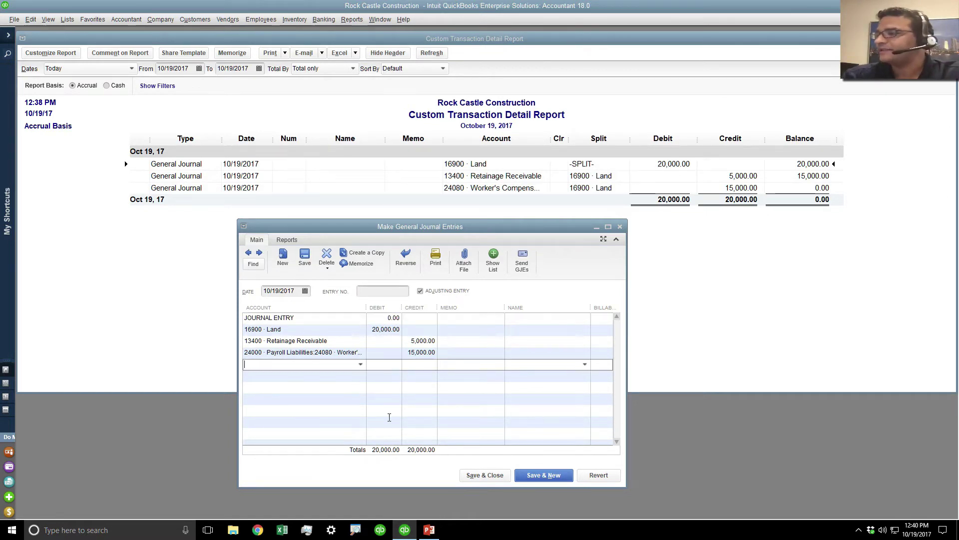
Reselect JOURNAL ENTRY as the first line's account and save the changes to the journal entry
{"action": "left_click", "coordinate": [310, 319]}
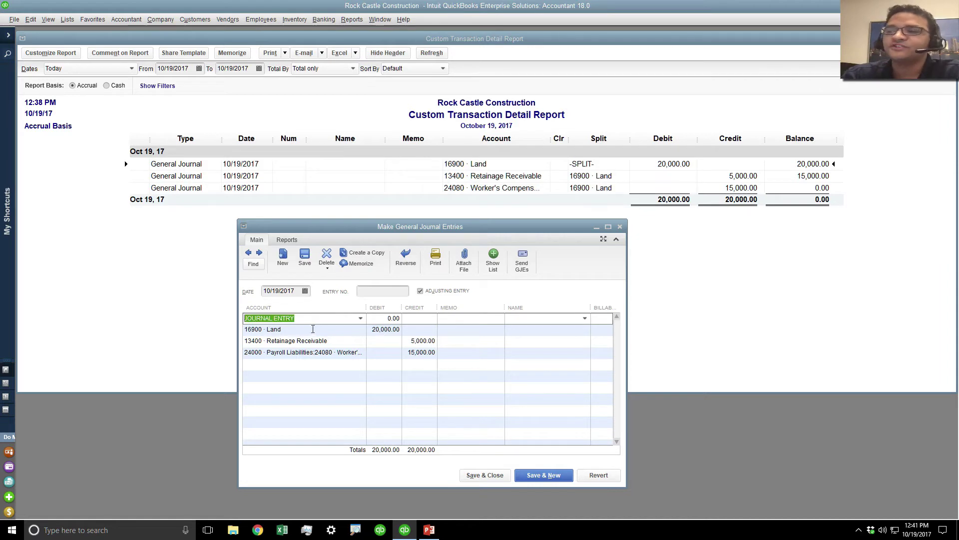
{"action": "left_click", "coordinate": [313, 315]}
{"action": "left_click", "coordinate": [360, 318]}
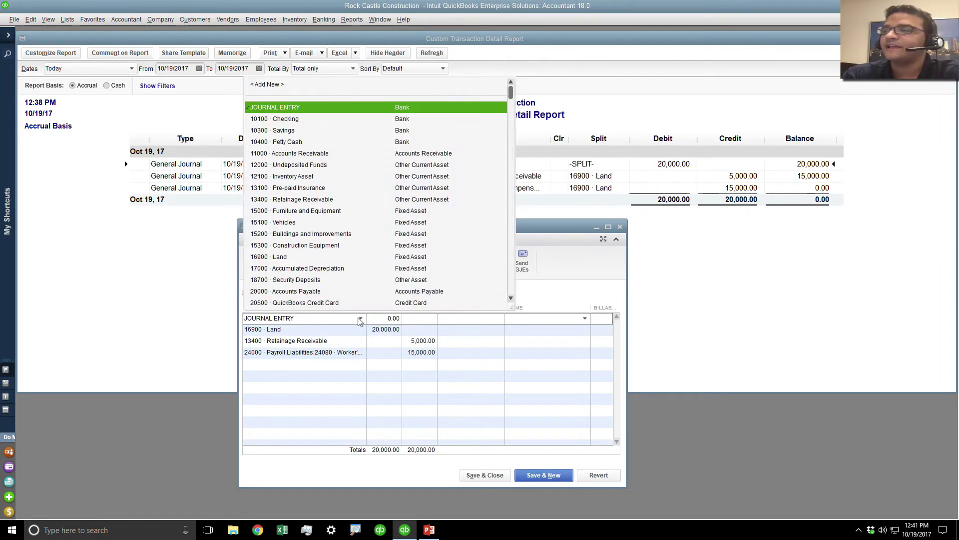
{"action": "left_click", "coordinate": [284, 109]}
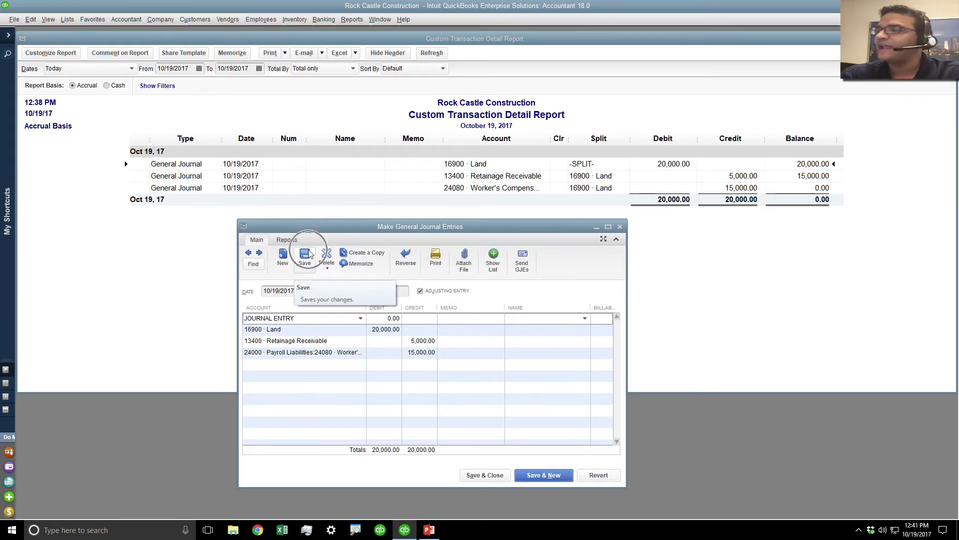
{"action": "left_click", "coordinate": [309, 255]}
{"action": "left_click", "coordinate": [447, 163]}
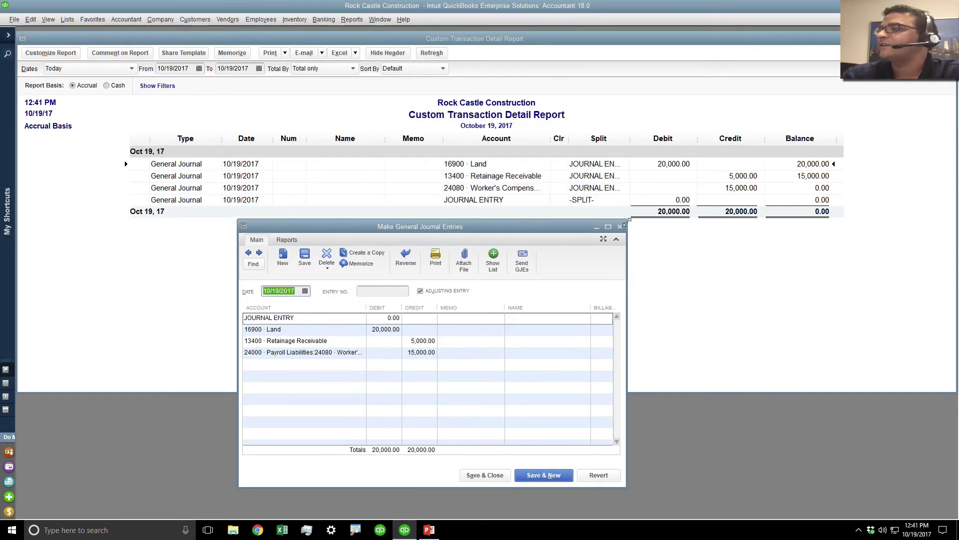
Widen the report's Split column to fit the JOURNAL ENTRY name and compare the split with the entry's lines
{"action": "left_click", "coordinate": [738, 262]}
{"action": "left_click_drag", "start_coordinate": [630, 139], "coordinate": [692, 139]}
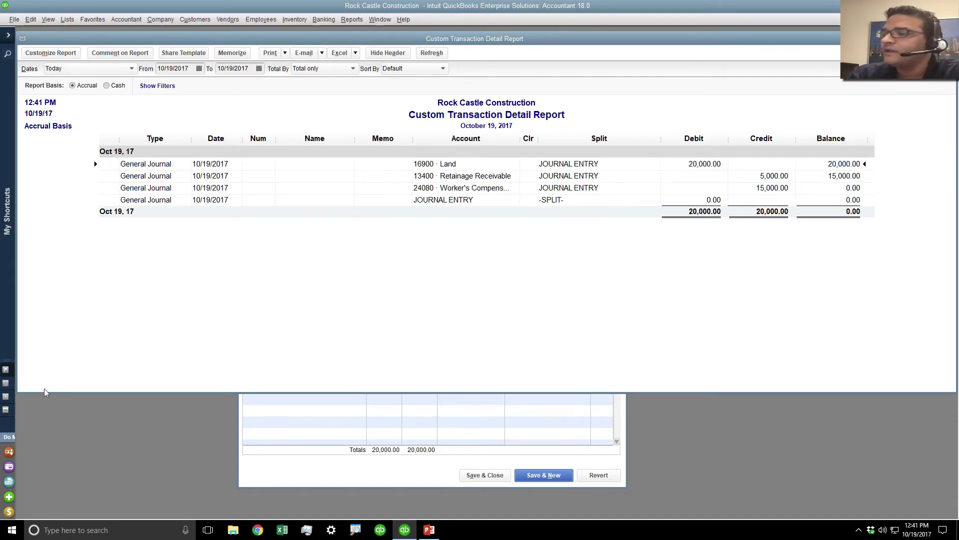
{"action": "left_click", "coordinate": [343, 425]}
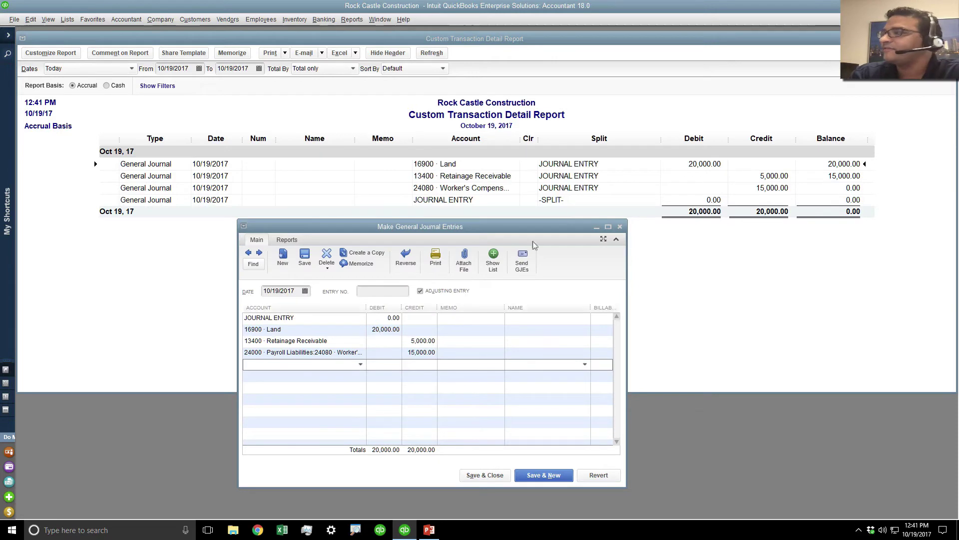
{"action": "left_click", "coordinate": [528, 173]}
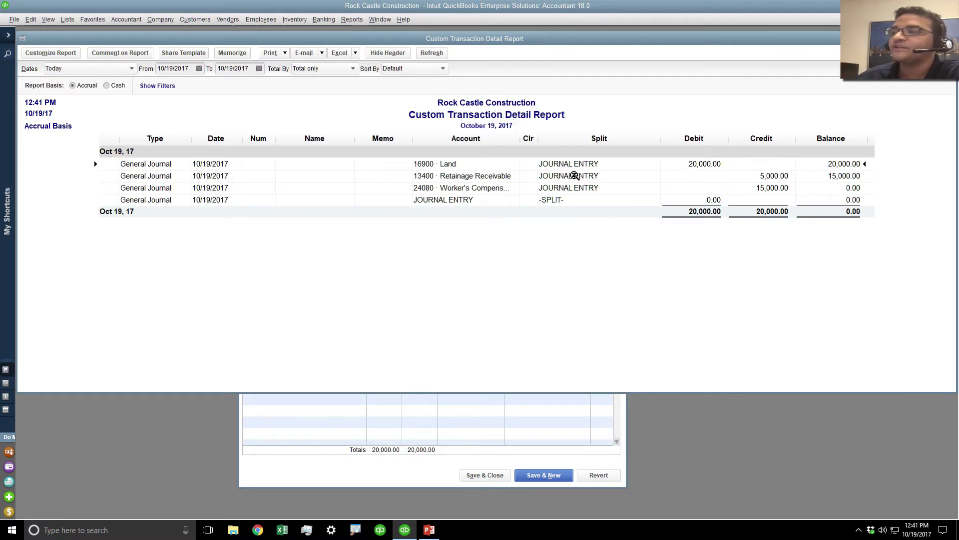
Insert a line above 13400 · Retainage Receivable in the journal entry, using 18700 · Security Deposits with a 4,000.00 debit
{"action": "left_click", "coordinate": [372, 462]}
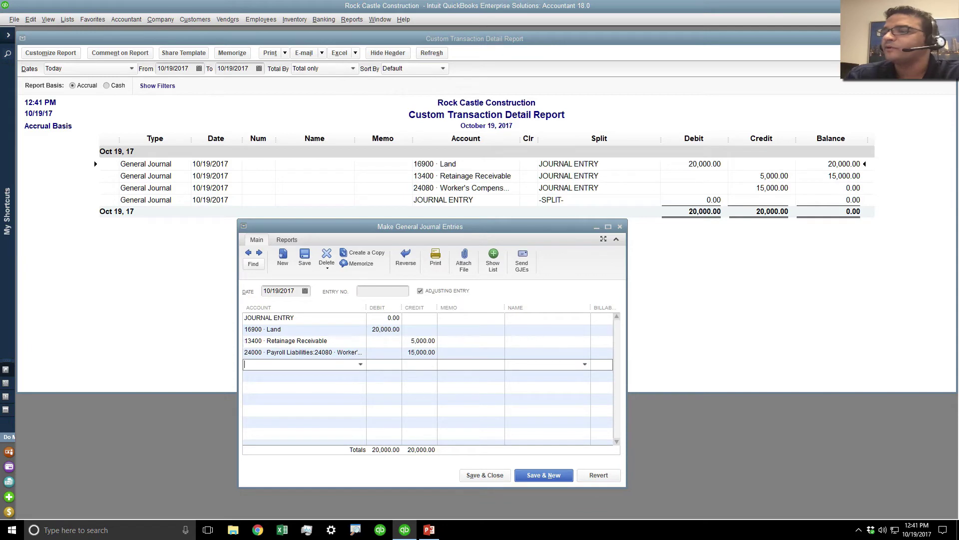
{"action": "left_click", "coordinate": [244, 341]}
{"action": "left_click", "coordinate": [63, 20]}
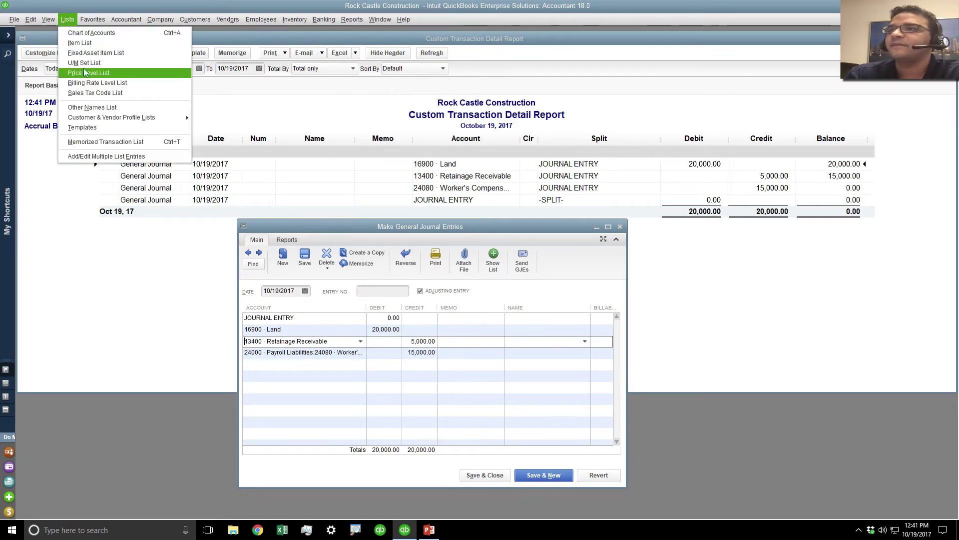
{"action": "left_click", "coordinate": [67, 20]}
{"action": "left_click", "coordinate": [69, 21]}
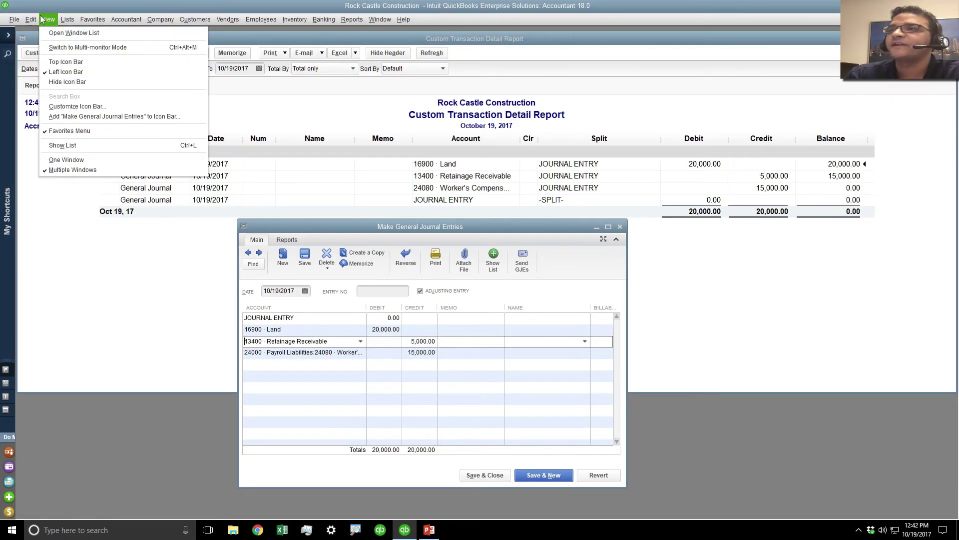
{"action": "mouse_move", "coordinate": [31, 20]}
{"action": "left_click", "coordinate": [48, 112]}
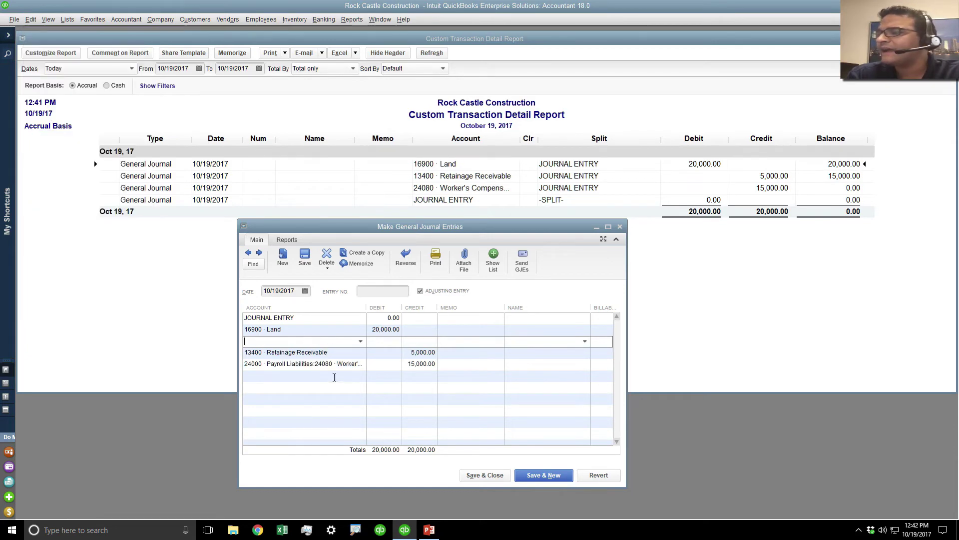
{"action": "left_click", "coordinate": [361, 341]}
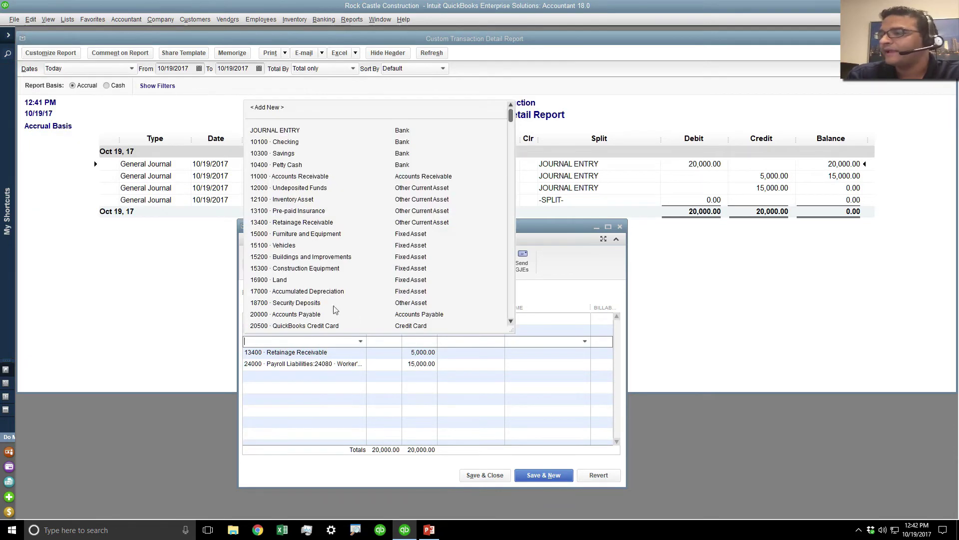
{"action": "left_click", "coordinate": [303, 304]}
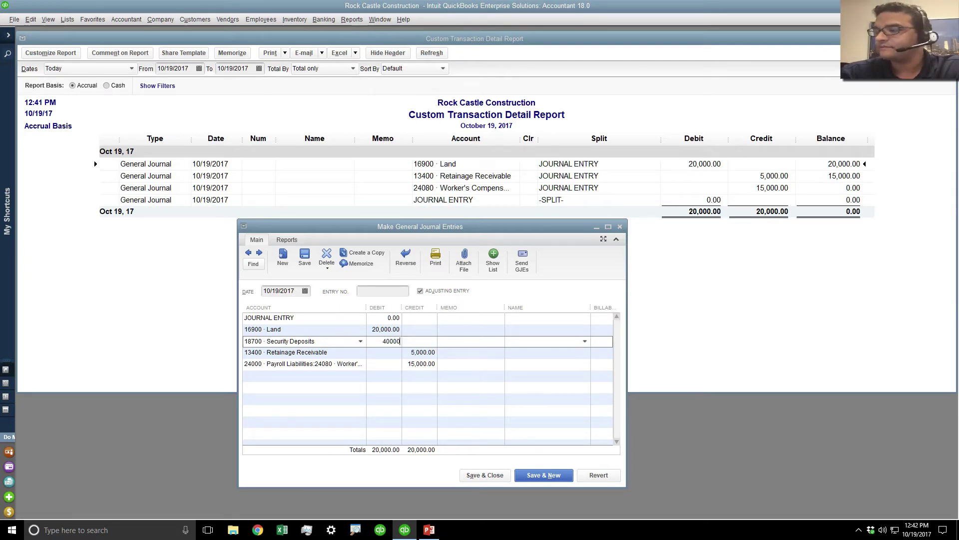
{"action": "left_click", "coordinate": [418, 387]}
Set the credit of the 24080 Worker's Compensation line to 19,000
{"action": "left_click_drag", "start_coordinate": [408, 364], "coordinate": [457, 366]}
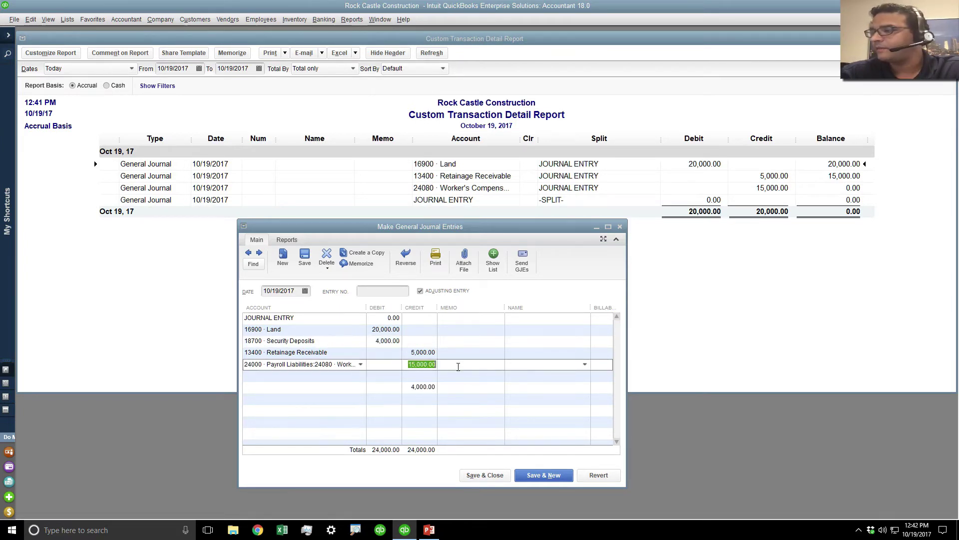
{"action": "type", "text": "19000"}
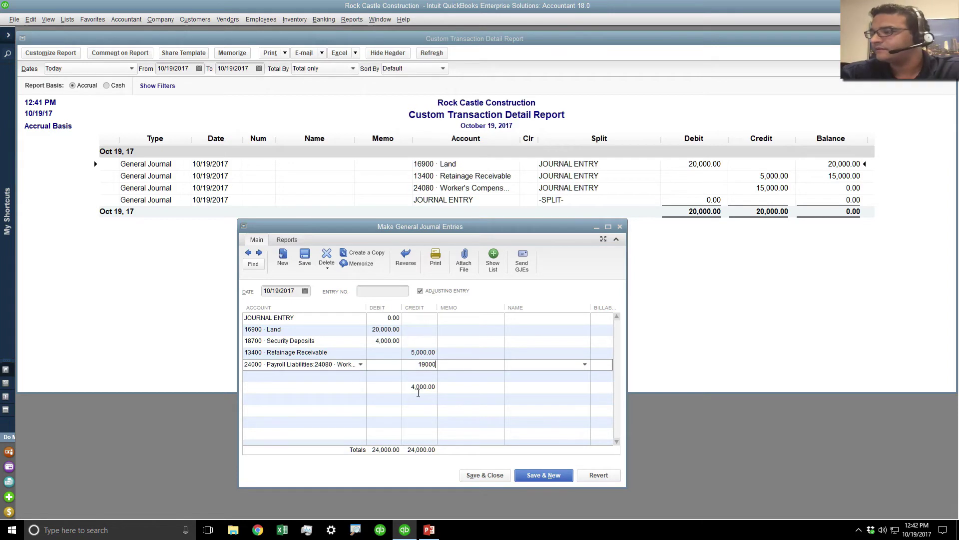
Delete the JOURNAL ENTRY line from the general journal entry, record the changes and return to the transaction detail report
{"action": "left_click", "coordinate": [409, 390]}
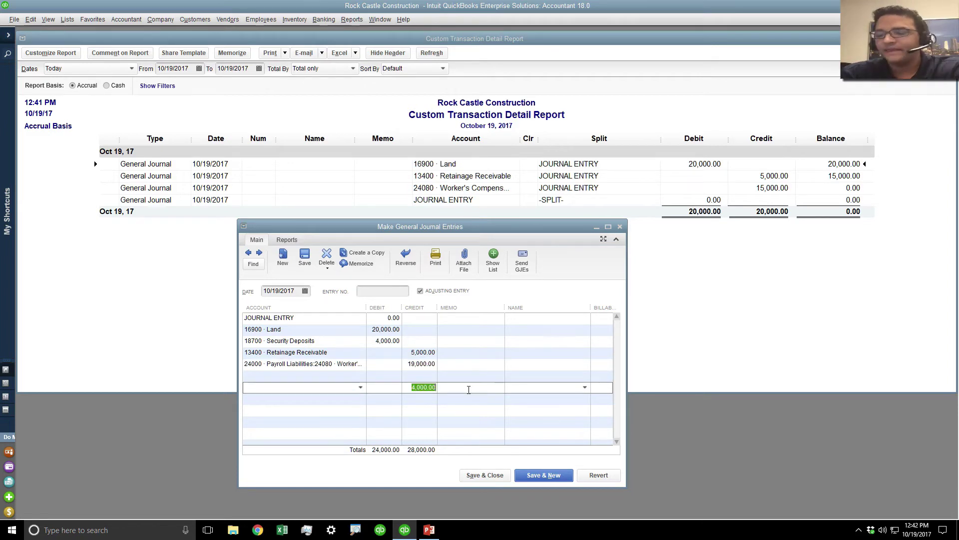
{"action": "left_click", "coordinate": [297, 317]}
{"action": "left_click", "coordinate": [30, 19]}
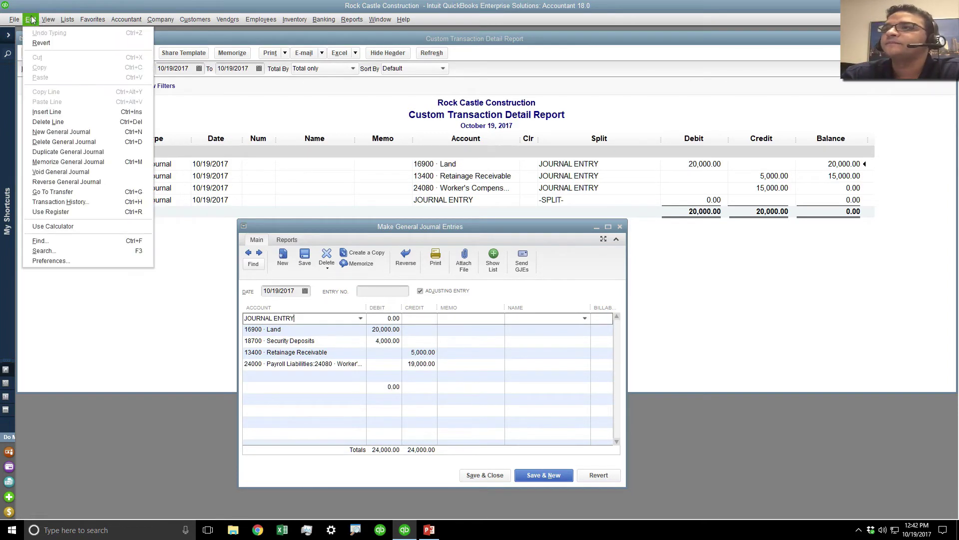
{"action": "left_click", "coordinate": [67, 142]}
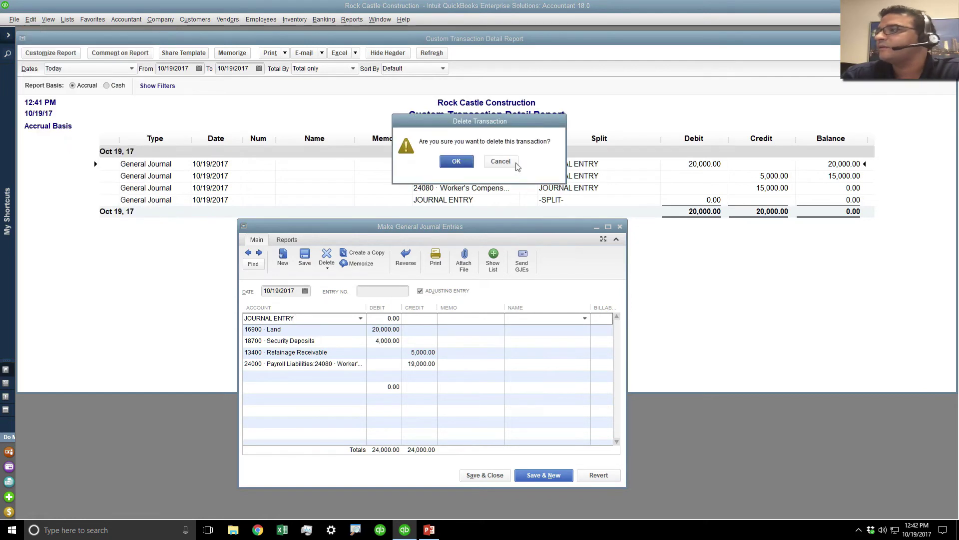
{"action": "left_click", "coordinate": [499, 162]}
{"action": "left_click", "coordinate": [31, 19]}
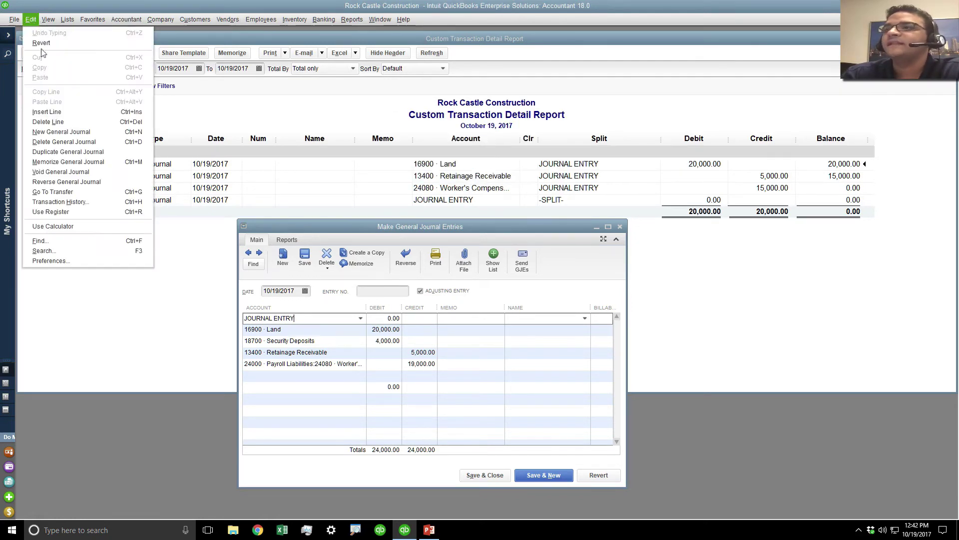
{"action": "left_click", "coordinate": [60, 123]}
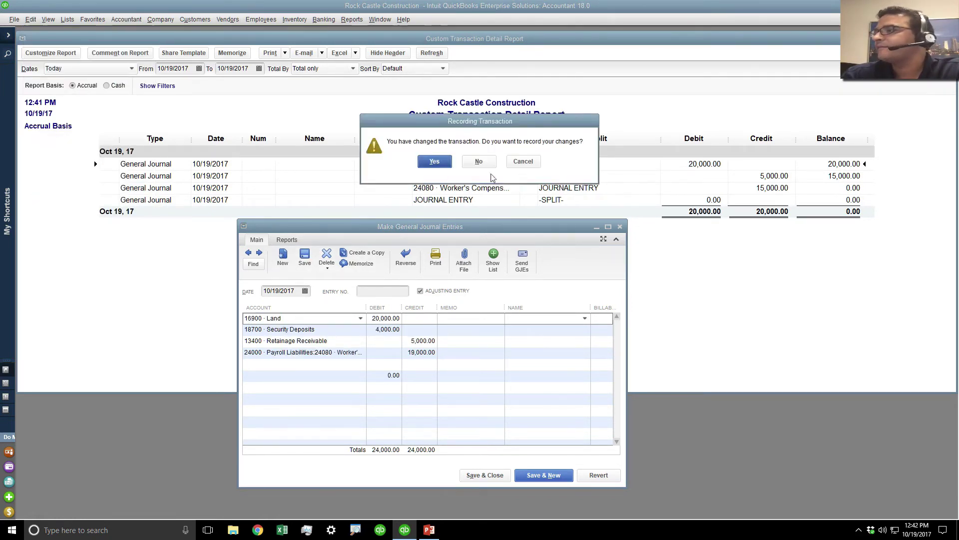
{"action": "left_click", "coordinate": [439, 163]}
{"action": "left_click", "coordinate": [678, 222]}
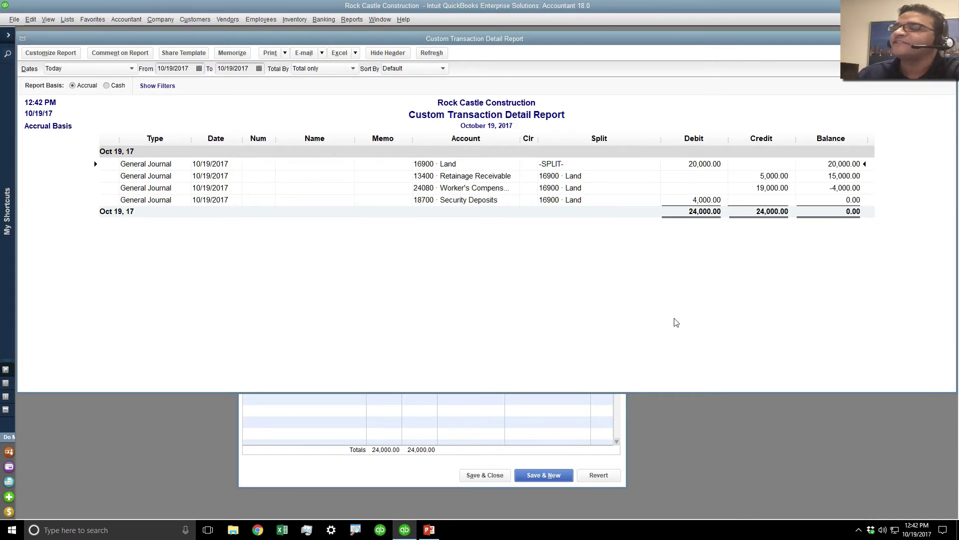
Filter the custom transaction detail report to All income/expense accounts
{"action": "left_click", "coordinate": [51, 53]}
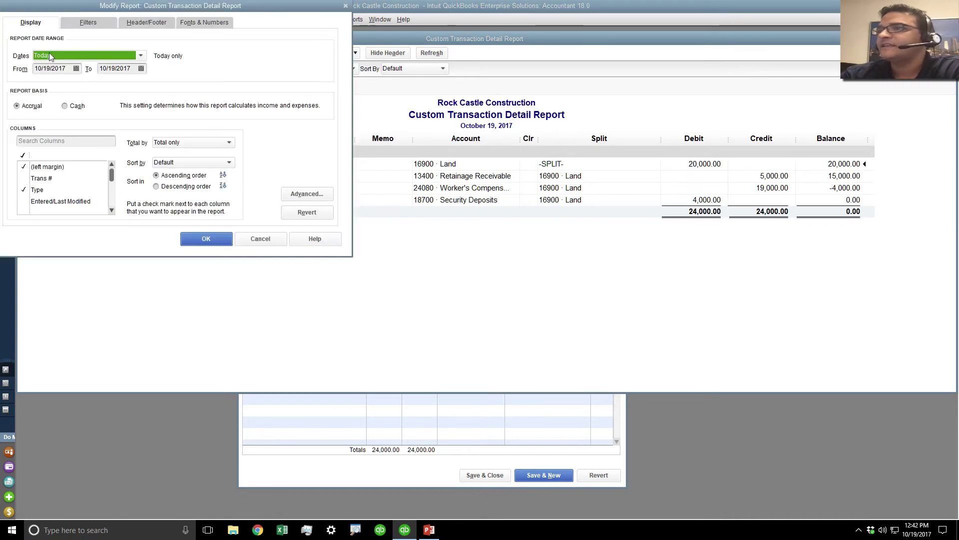
{"action": "left_click", "coordinate": [94, 23]}
{"action": "left_click", "coordinate": [177, 71]}
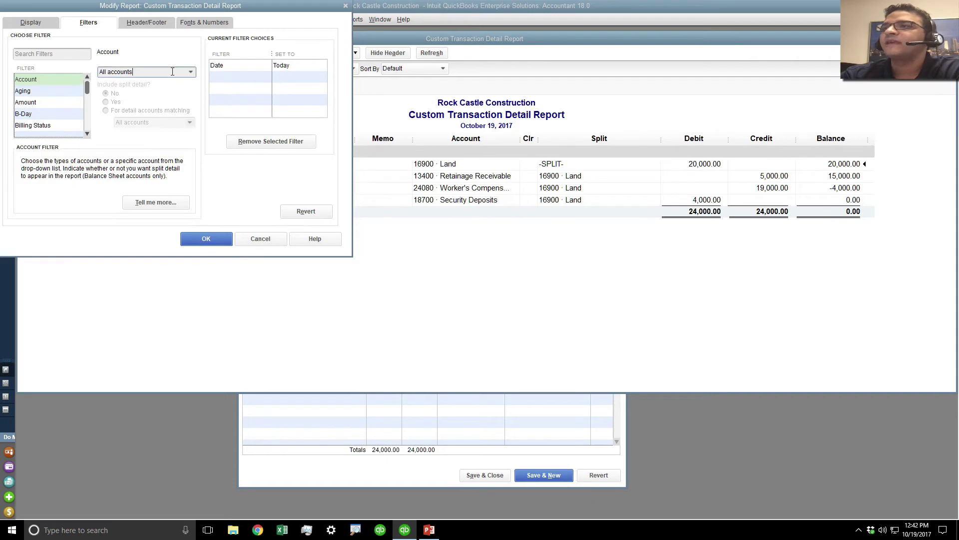
{"action": "left_click", "coordinate": [191, 72]}
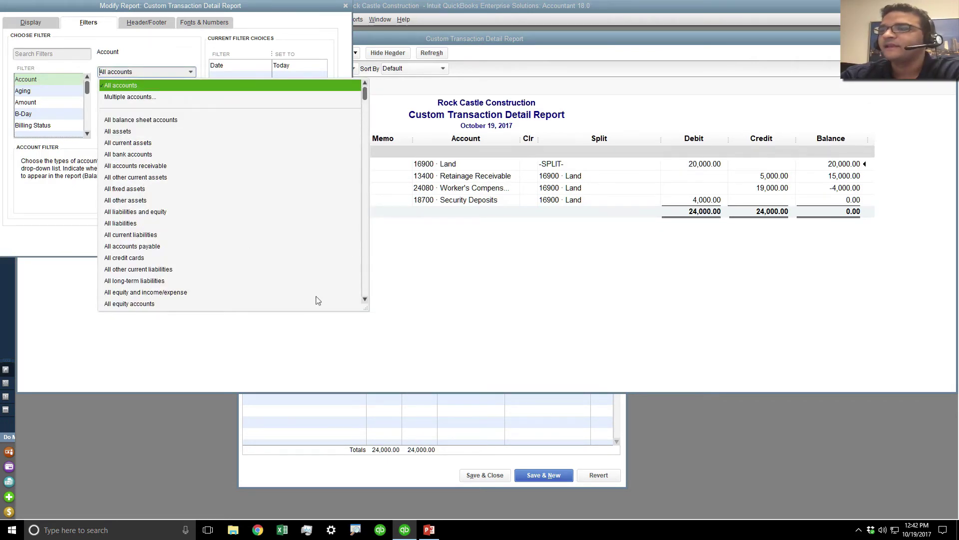
{"action": "scroll", "coordinate": [365, 300], "scroll_direction": "down", "scroll_amount": 4}
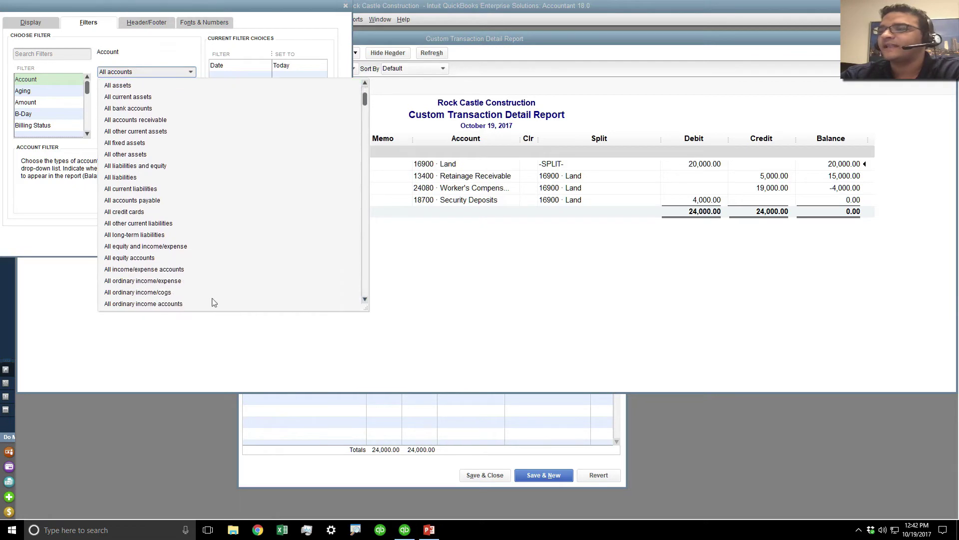
{"action": "left_click", "coordinate": [172, 270]}
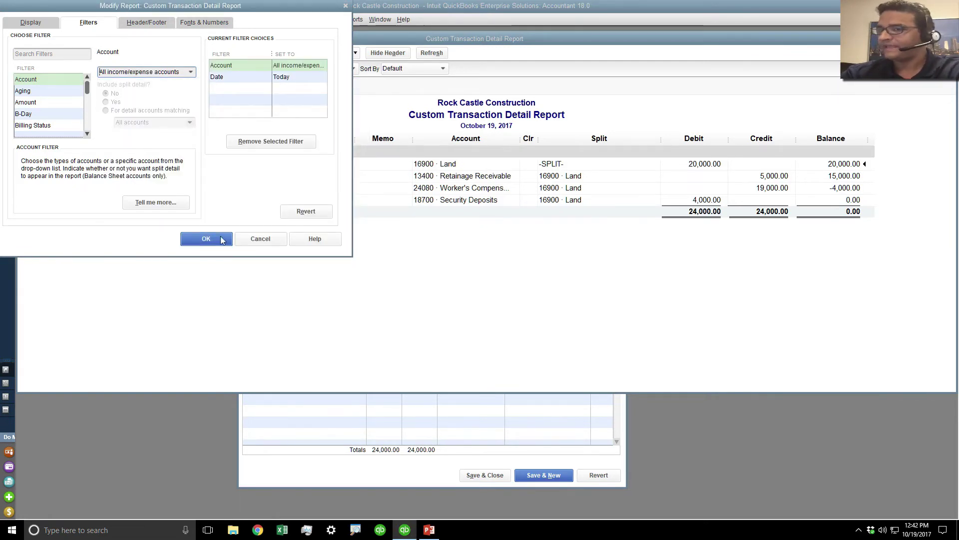
{"action": "left_click", "coordinate": [223, 241]}
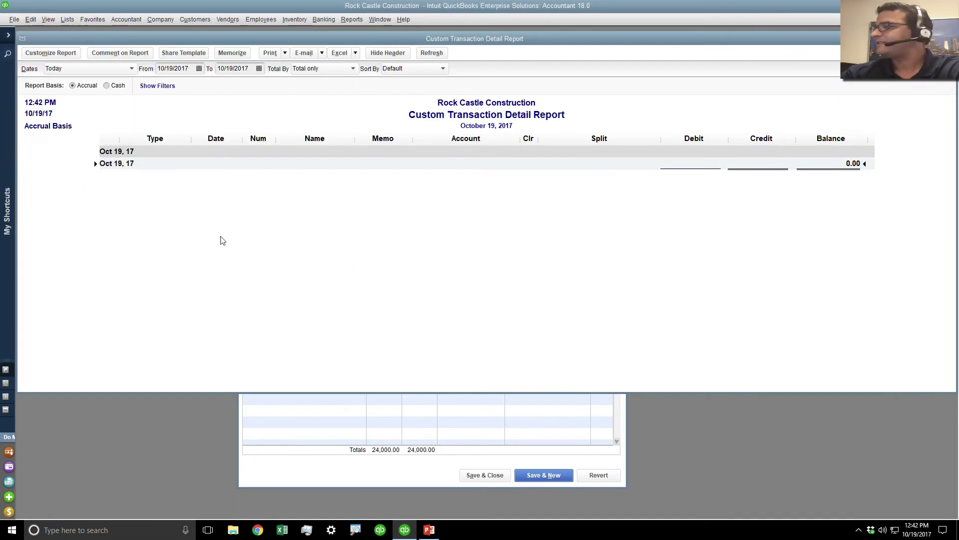
Set the report's account filter back to All accounts
{"action": "left_click", "coordinate": [50, 52]}
{"action": "left_click", "coordinate": [109, 21]}
{"action": "left_click", "coordinate": [192, 72]}
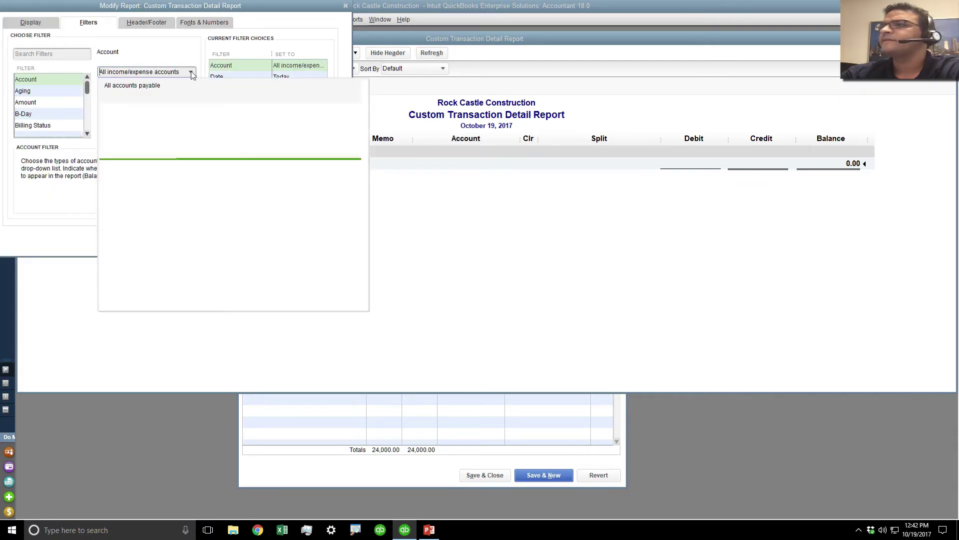
{"action": "scroll", "coordinate": [171, 135], "scroll_direction": "up", "scroll_amount": 5}
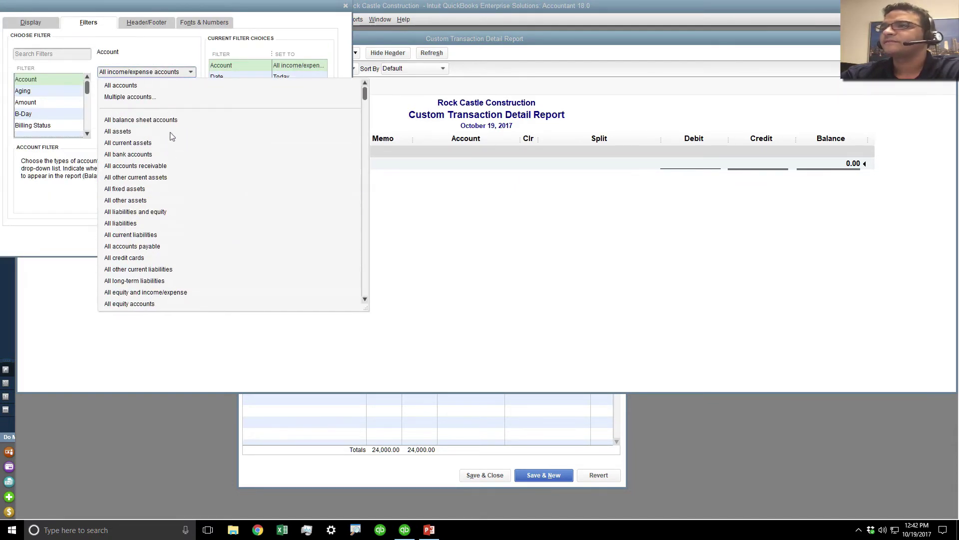
{"action": "left_click", "coordinate": [123, 89]}
{"action": "left_click", "coordinate": [205, 240]}
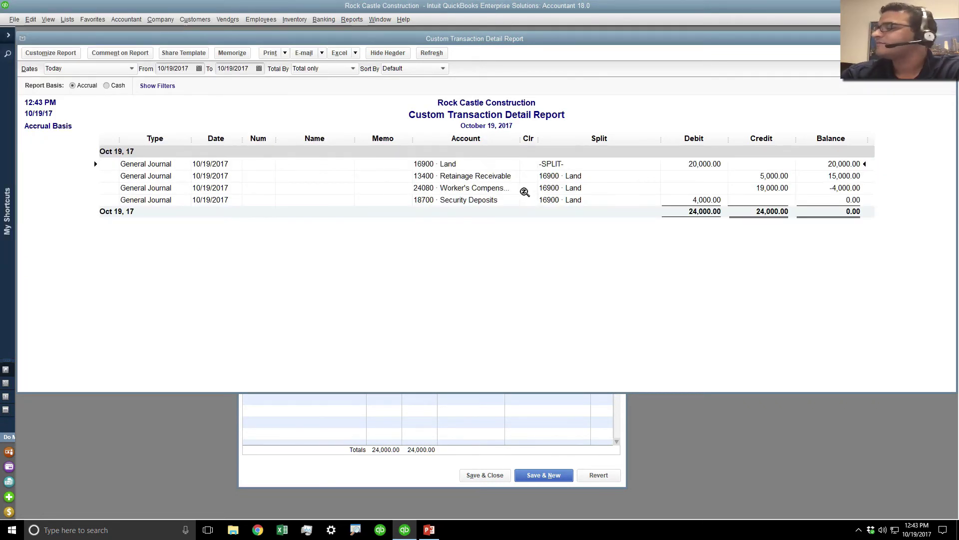
Set the Land and Security Deposits debits to 12,000 each in the journal entry, record the changes and return to the report
{"action": "left_click", "coordinate": [464, 177]}
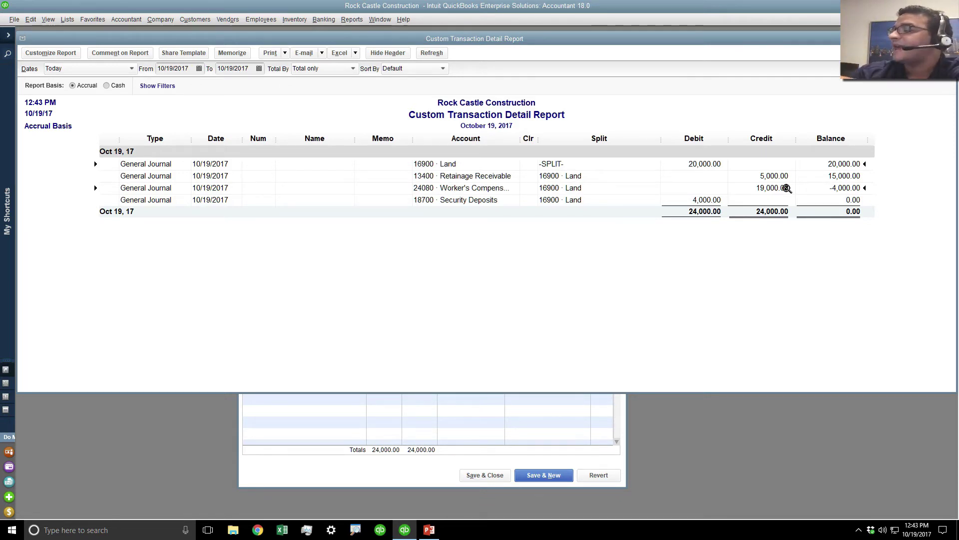
{"action": "left_click", "coordinate": [365, 478]}
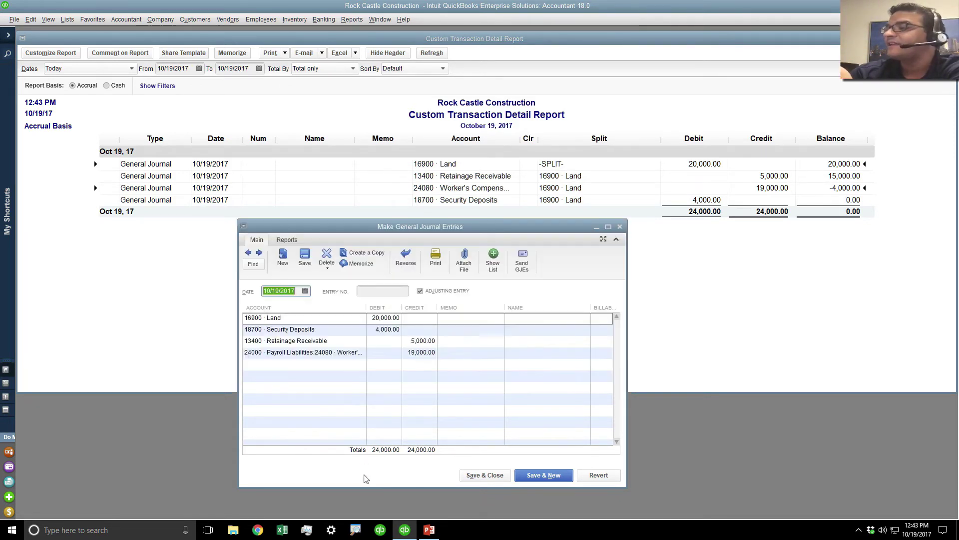
{"action": "left_click", "coordinate": [395, 317]}
{"action": "left_click", "coordinate": [402, 329]}
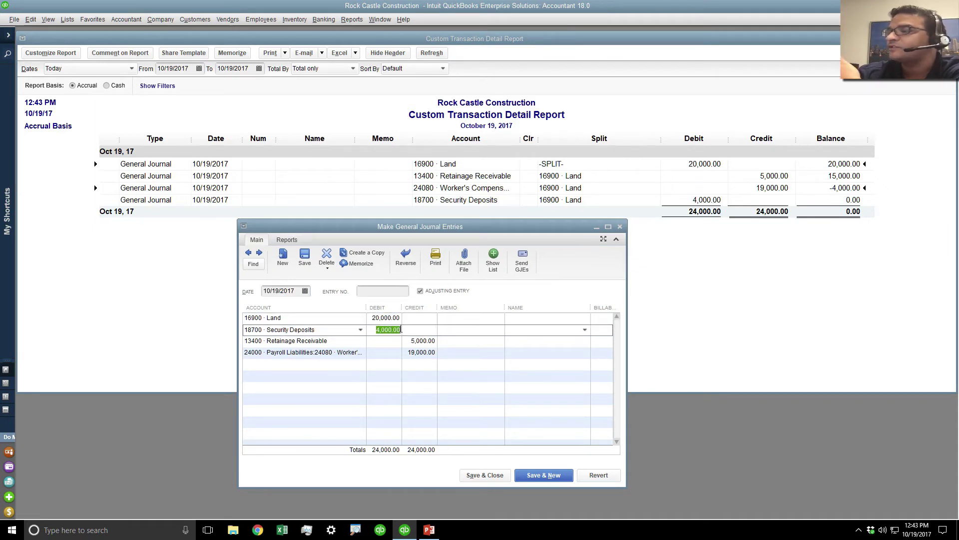
{"action": "left_click", "coordinate": [394, 317]}
{"action": "type", "text": "12000"}
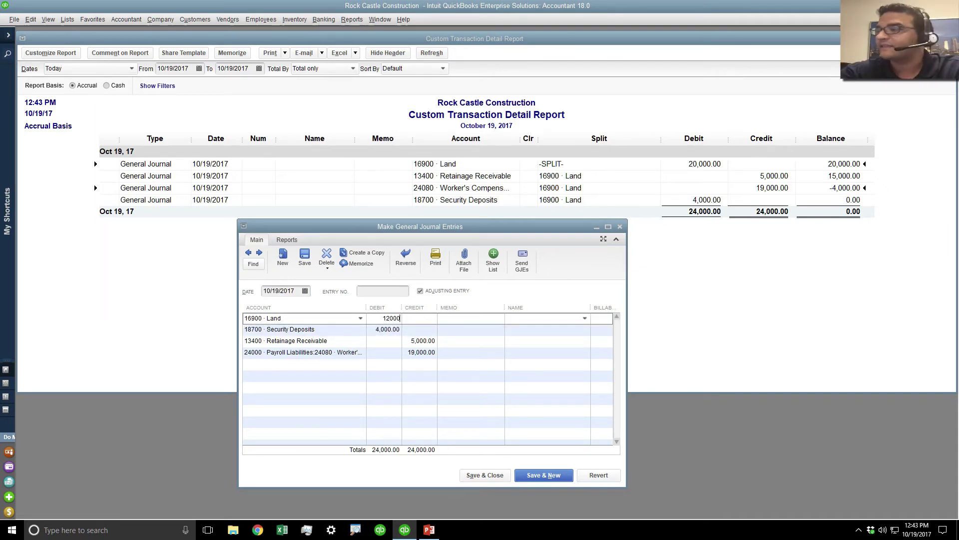
{"action": "left_click", "coordinate": [373, 328]}
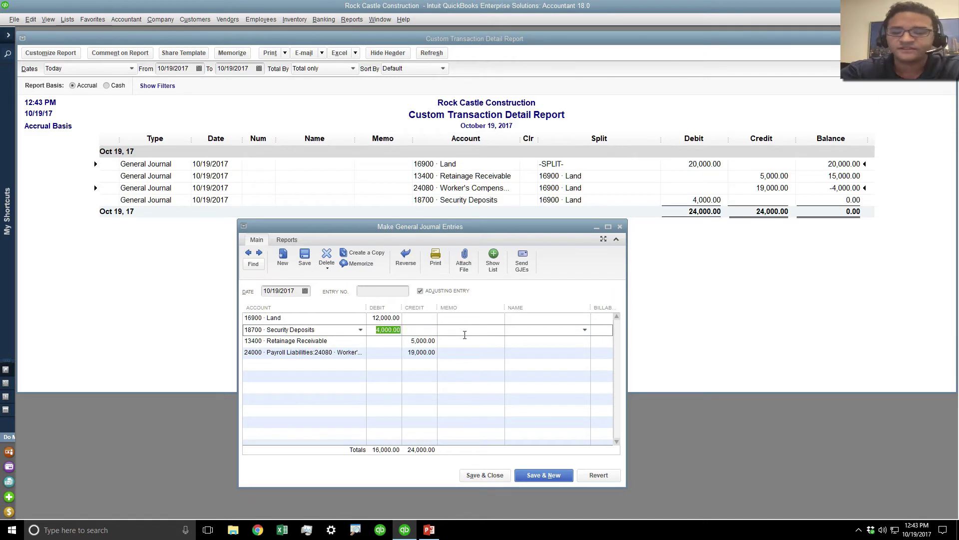
{"action": "type", "text": "12,000"}
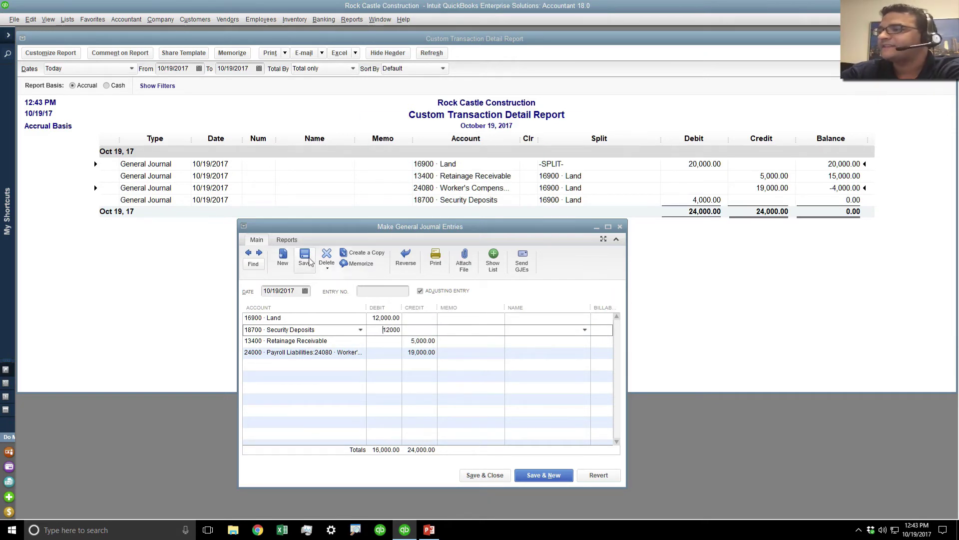
{"action": "left_click", "coordinate": [305, 259]}
{"action": "left_click", "coordinate": [433, 163]}
{"action": "left_click", "coordinate": [680, 256]}
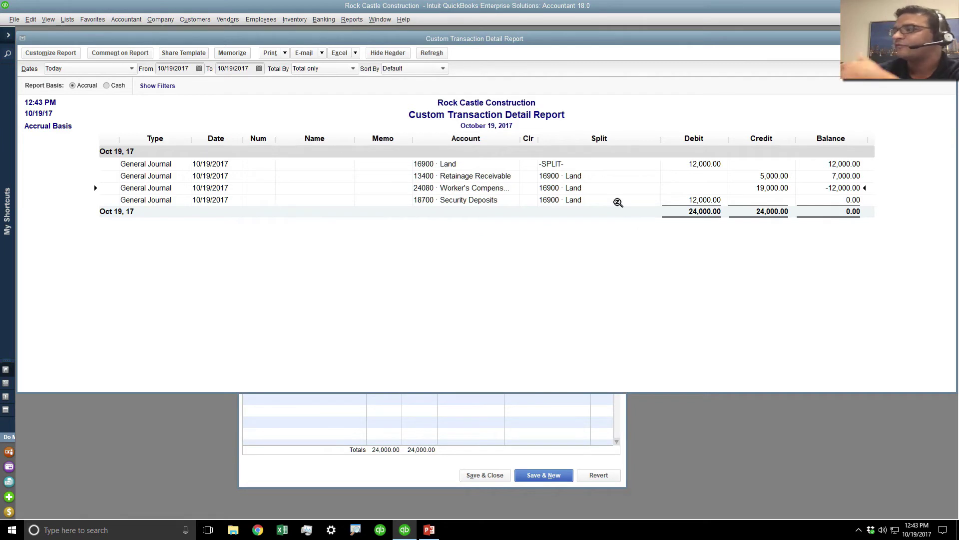
Total the transaction detail report by Account list
{"action": "left_click", "coordinate": [321, 70]}
{"action": "left_click", "coordinate": [328, 208]}
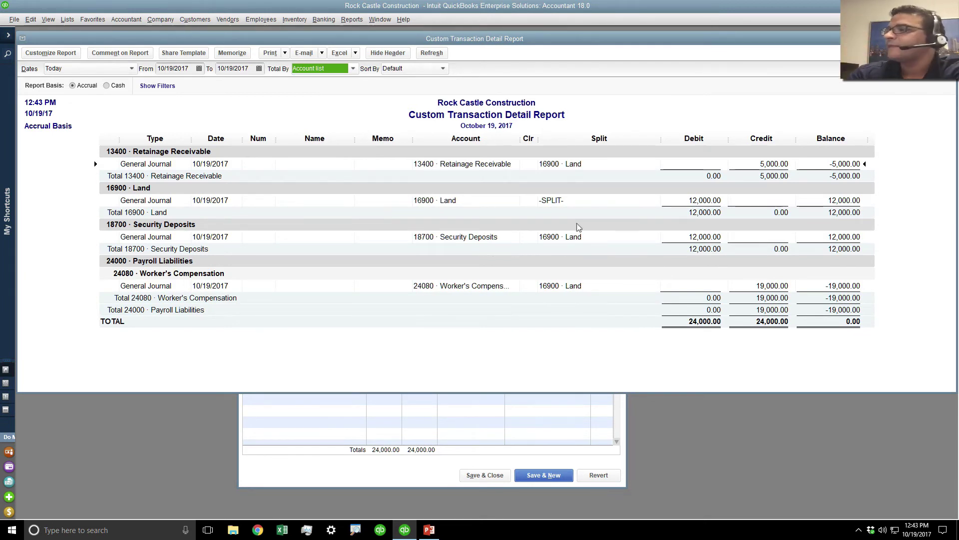
{"action": "left_click", "coordinate": [446, 170]}
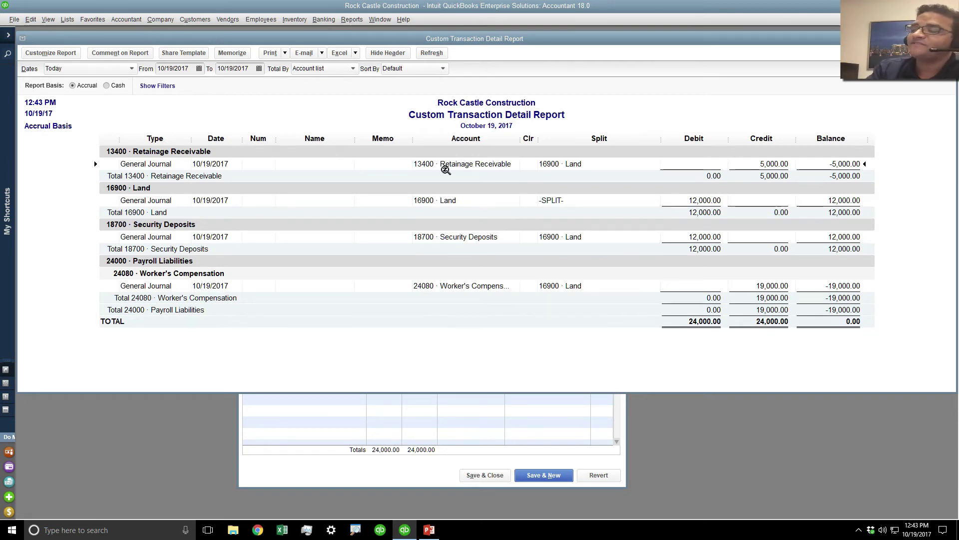
Insert a line above Land in the general journal entry and assign it the JOURNAL ENTRY account
{"action": "left_click", "coordinate": [297, 416]}
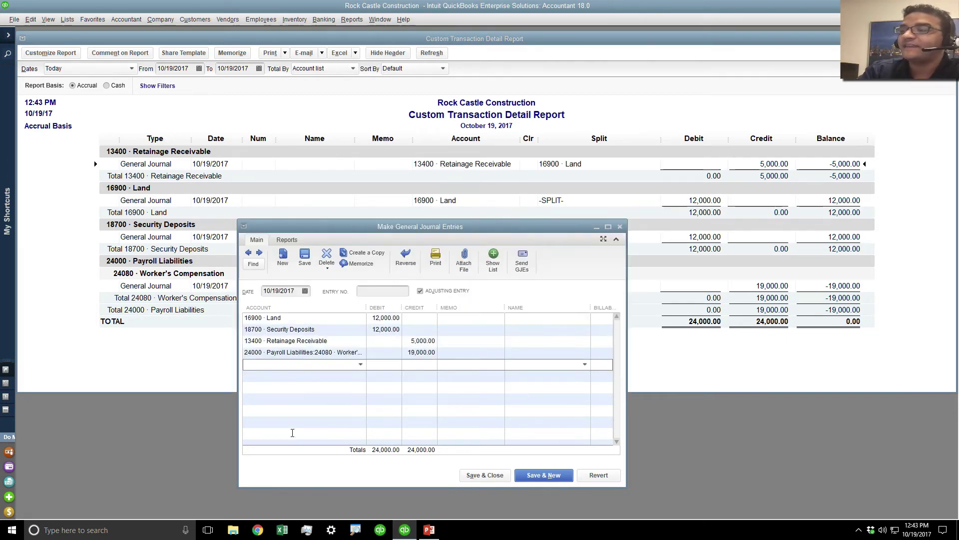
{"action": "left_click", "coordinate": [296, 318]}
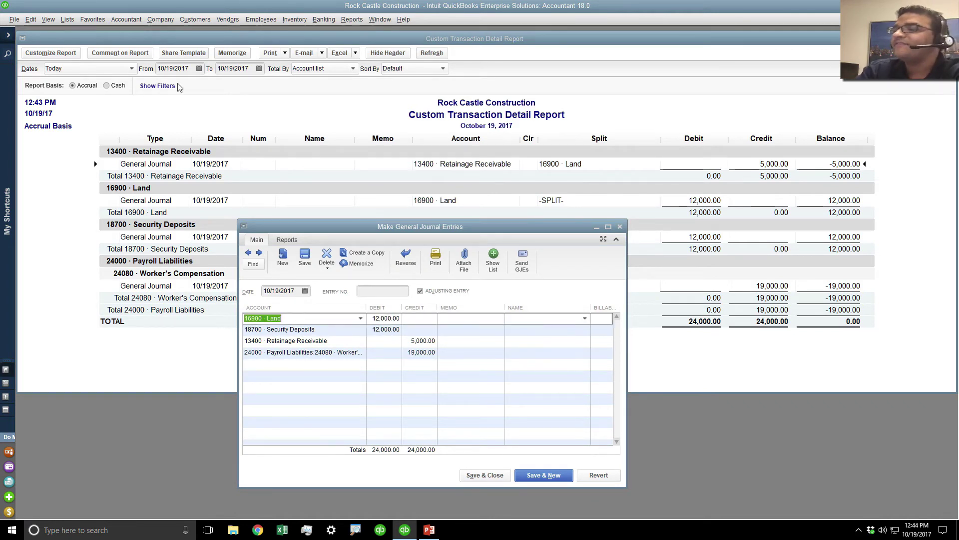
{"action": "left_click", "coordinate": [30, 19]}
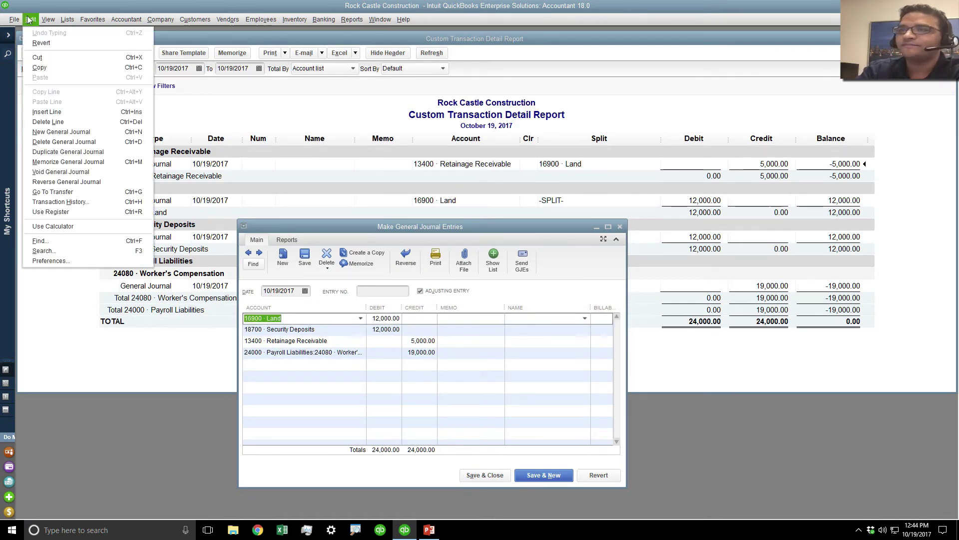
{"action": "left_click", "coordinate": [47, 112]}
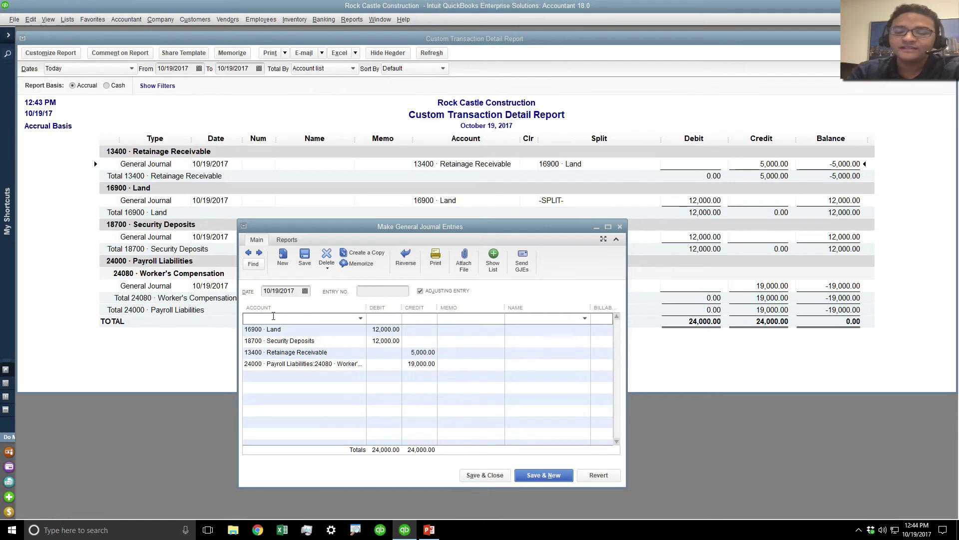
{"action": "type", "text": "hou"}
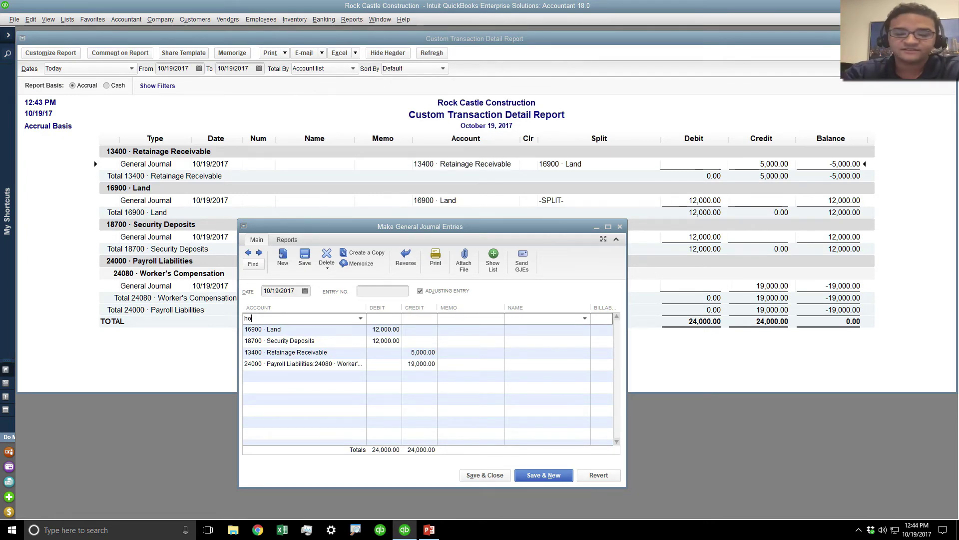
{"action": "key", "text": "BackSpace"}
{"action": "key", "text": "BackSpace"}
{"action": "type", "text": "jou"}
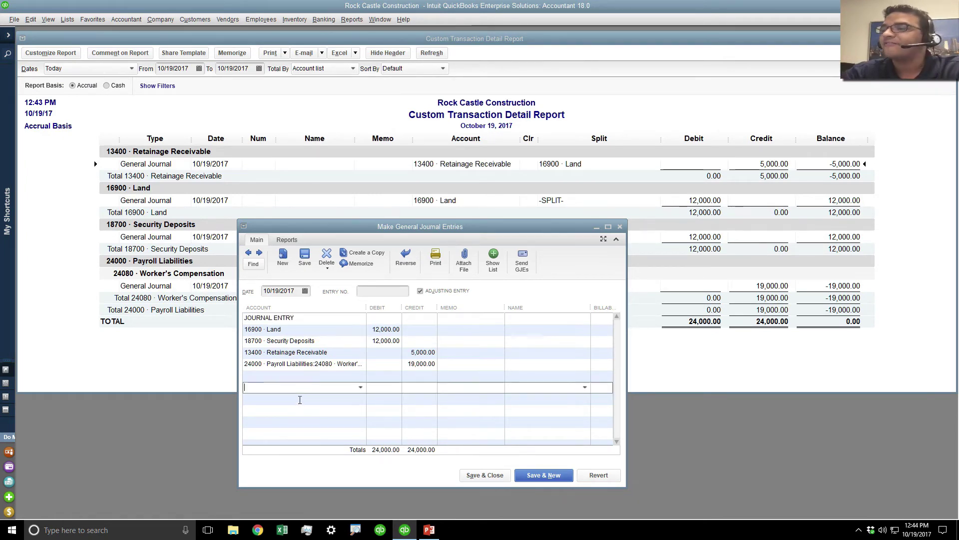
{"action": "left_click", "coordinate": [299, 388]}
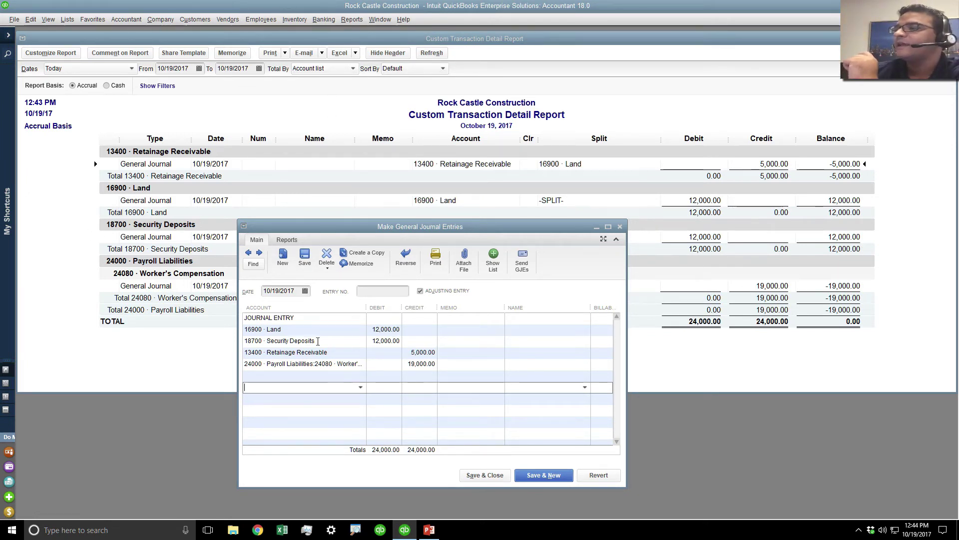
Save the journal entry, agree to record the changes, and bring its window back in front of the report
{"action": "left_click", "coordinate": [304, 317]}
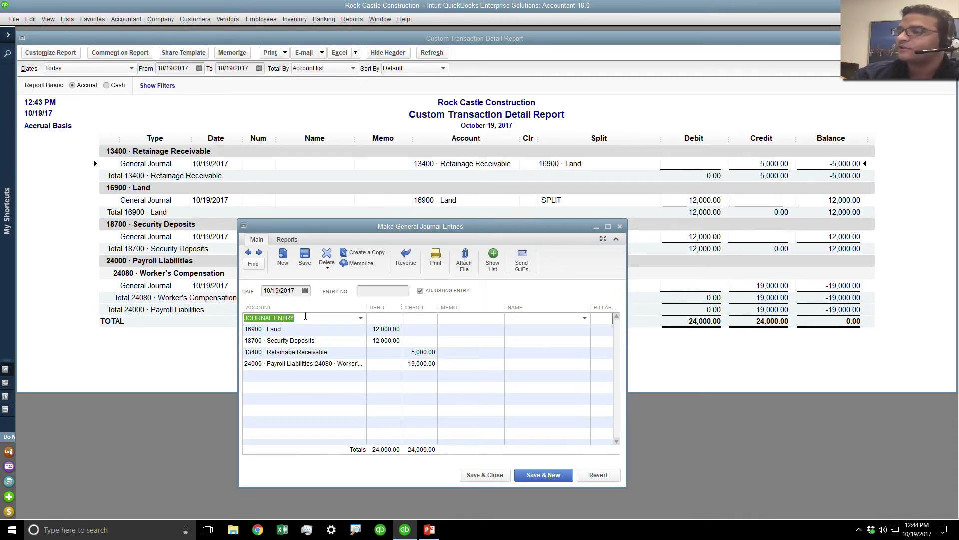
{"action": "left_click", "coordinate": [306, 259]}
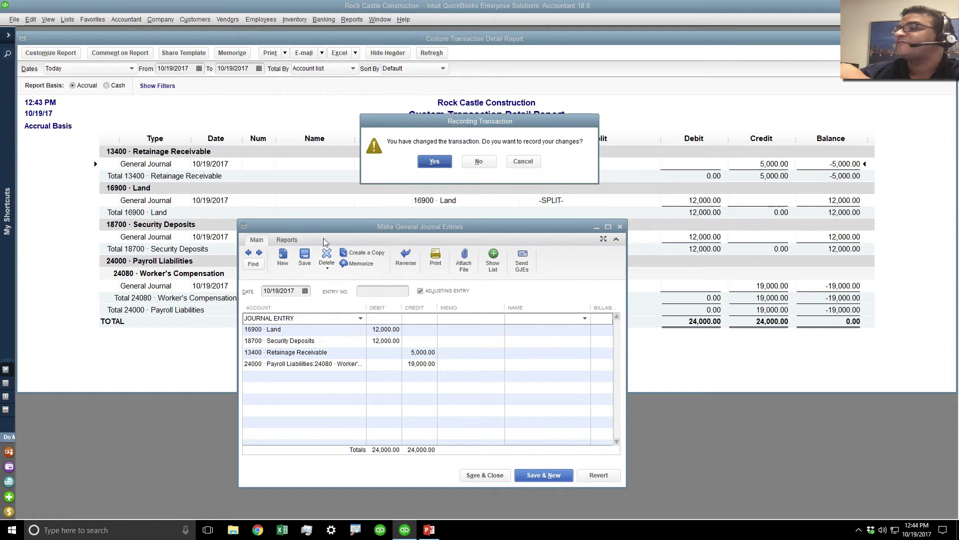
{"action": "left_click", "coordinate": [434, 161]}
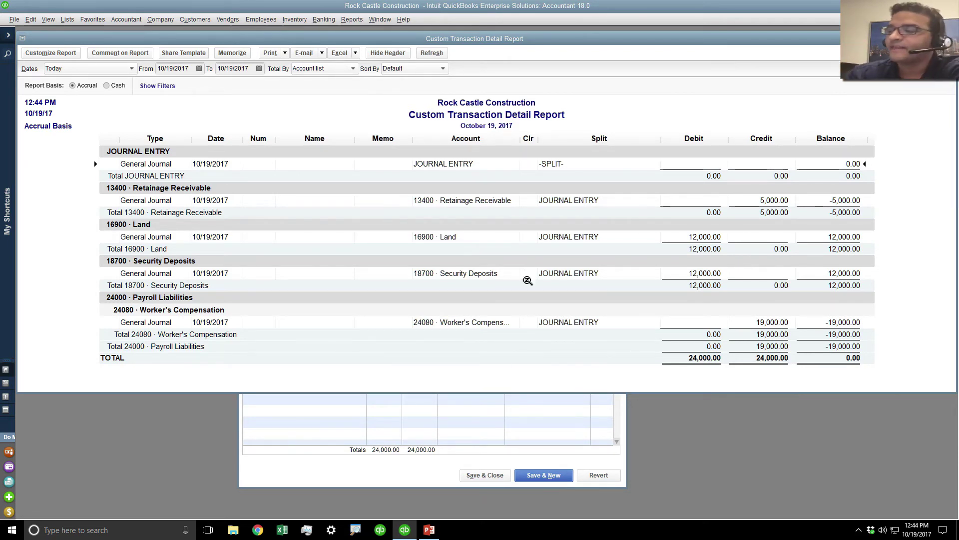
{"action": "left_click", "coordinate": [399, 470]}
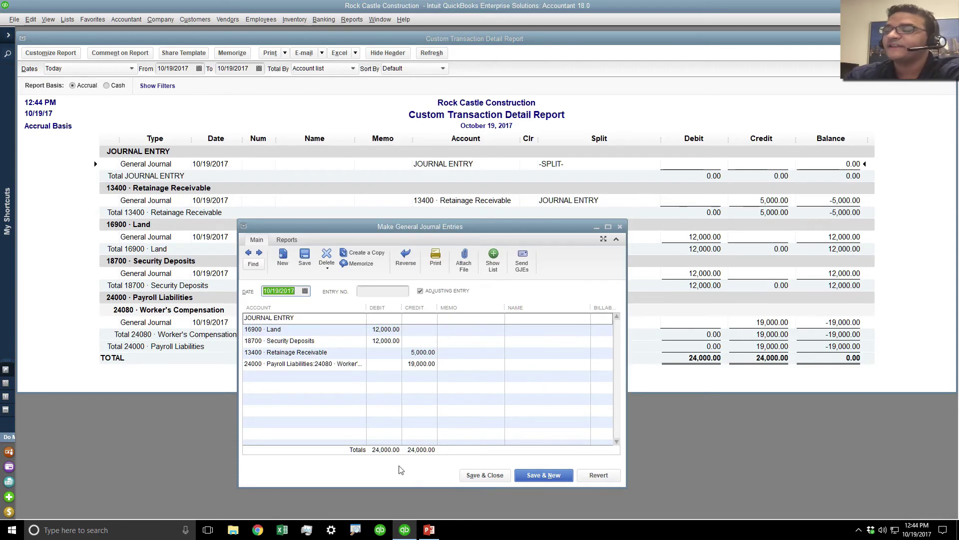
Enter LAND / MEMO as the Land line's memo, record the change, and bring the transaction detail report to the front
{"action": "left_click", "coordinate": [474, 331]}
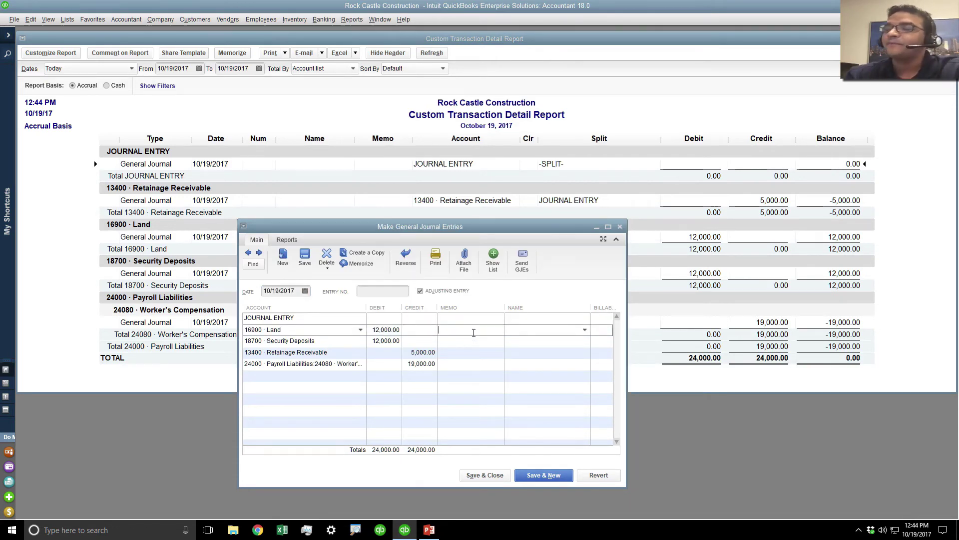
{"action": "type", "text": "LA"}
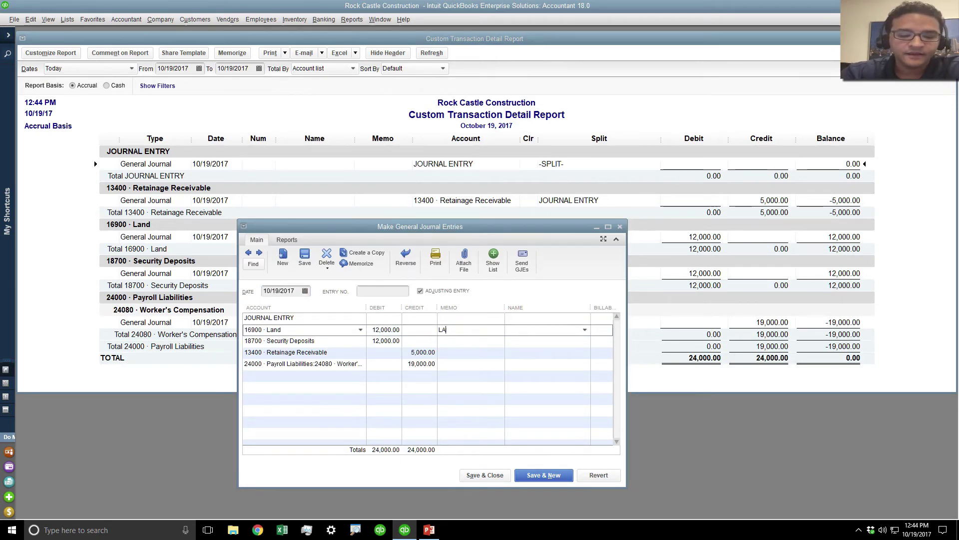
{"action": "type", "text": "ND / MEMO"}
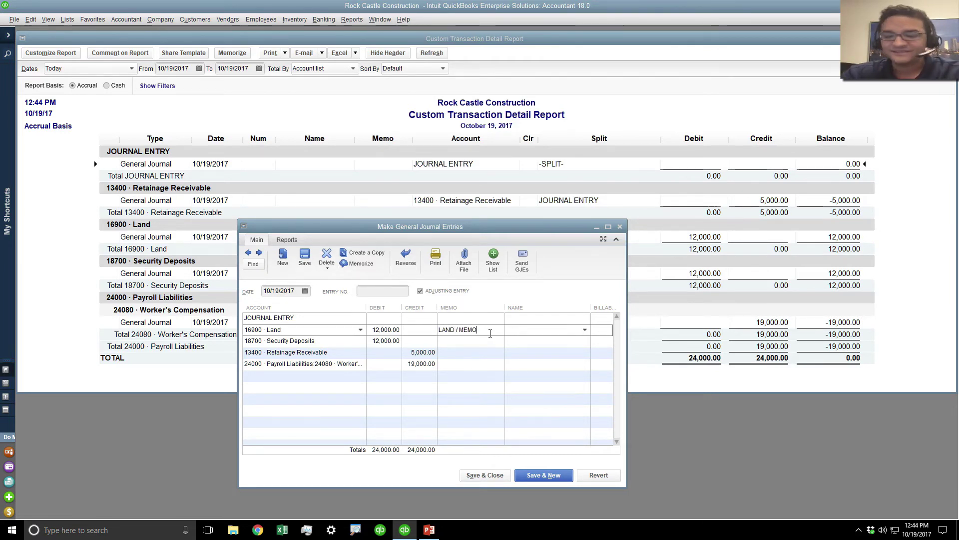
{"action": "left_click", "coordinate": [304, 256]}
{"action": "left_click", "coordinate": [434, 160]}
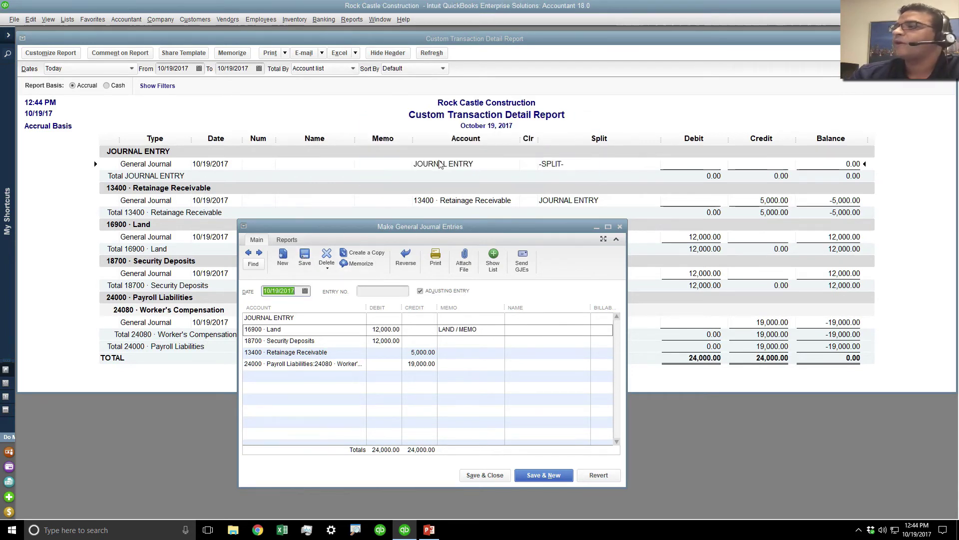
{"action": "left_click", "coordinate": [352, 100]}
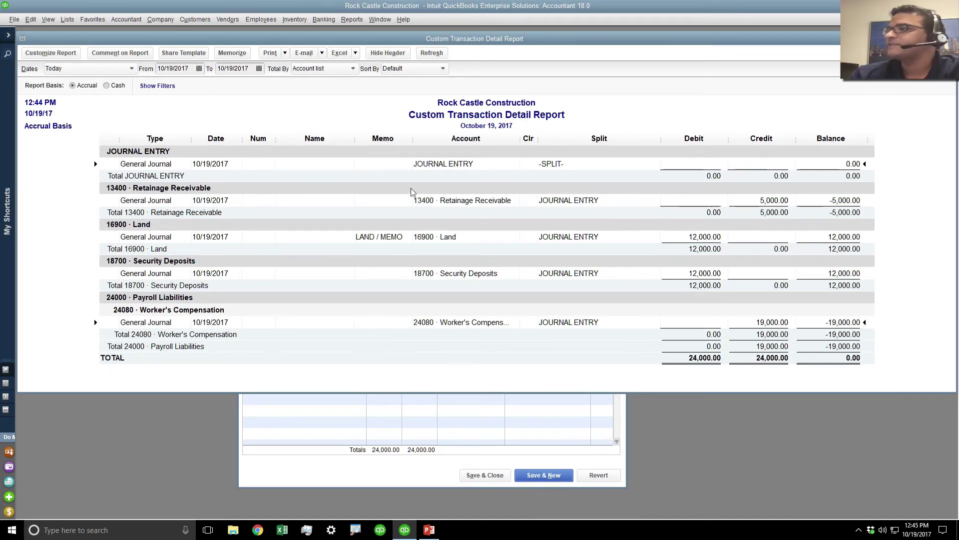
Record SOURCE MEMO as the memo of the JOURNAL ENTRY line, and widen the report's Memo column to fit the full text
{"action": "left_click", "coordinate": [457, 422]}
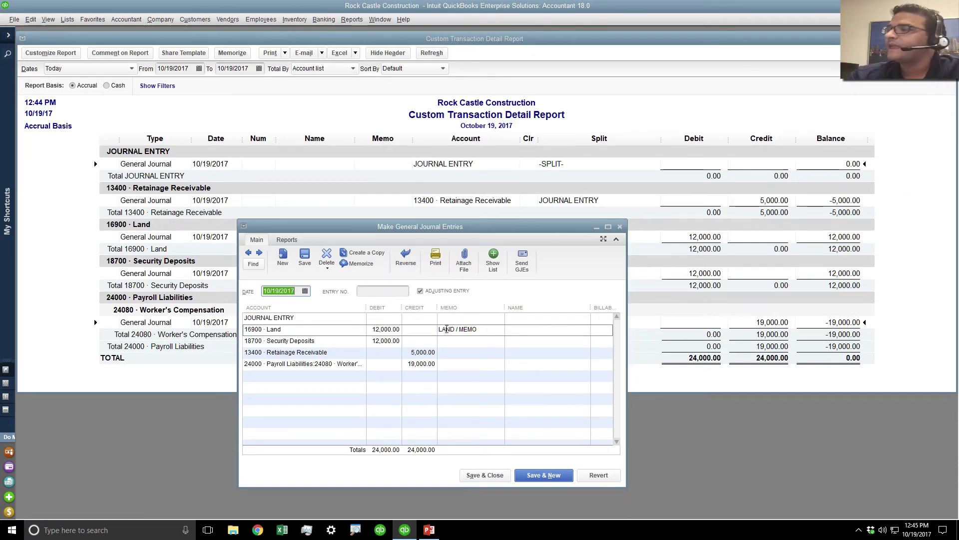
{"action": "left_click", "coordinate": [468, 318]}
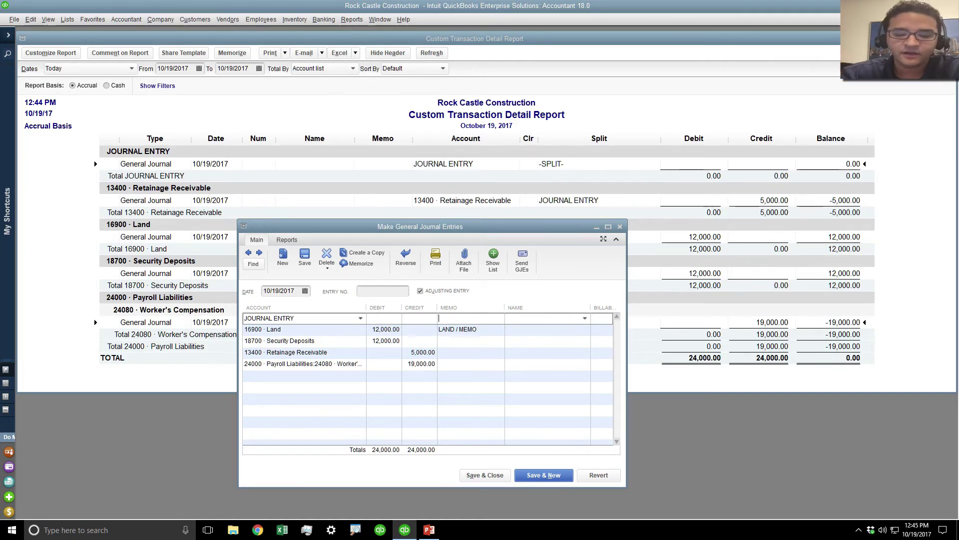
{"action": "type", "text": "SOURCE MEMO"}
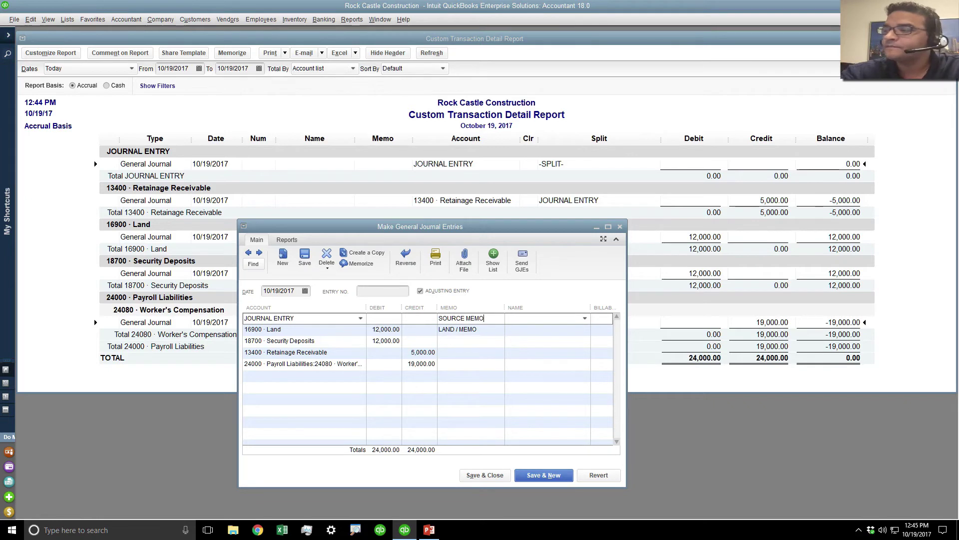
{"action": "left_click", "coordinate": [453, 340]}
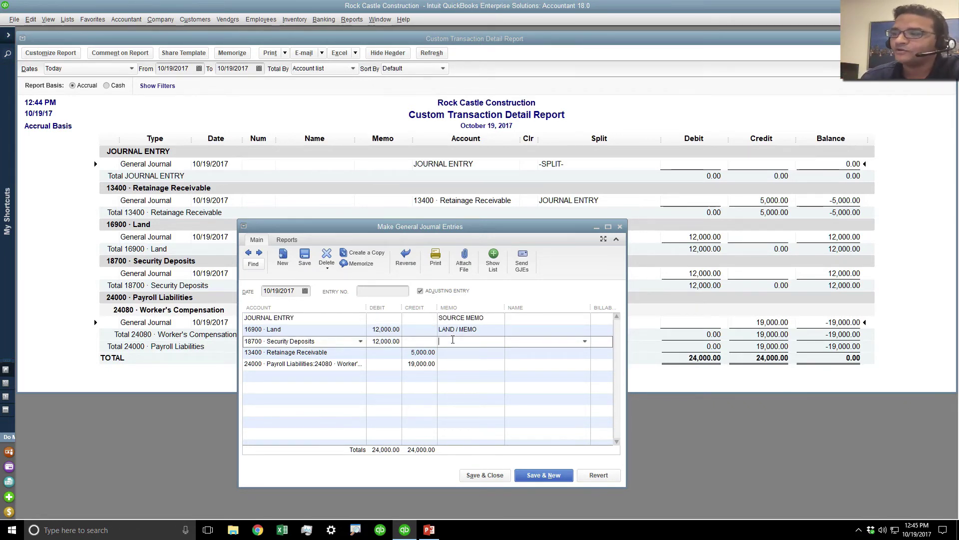
{"action": "left_click", "coordinate": [303, 256]}
{"action": "left_click", "coordinate": [460, 157]}
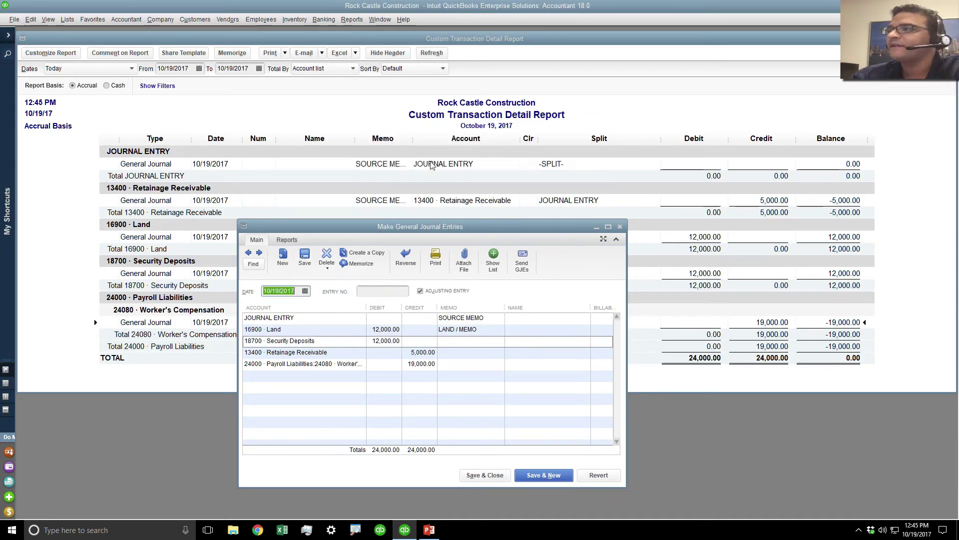
{"action": "left_click", "coordinate": [343, 106]}
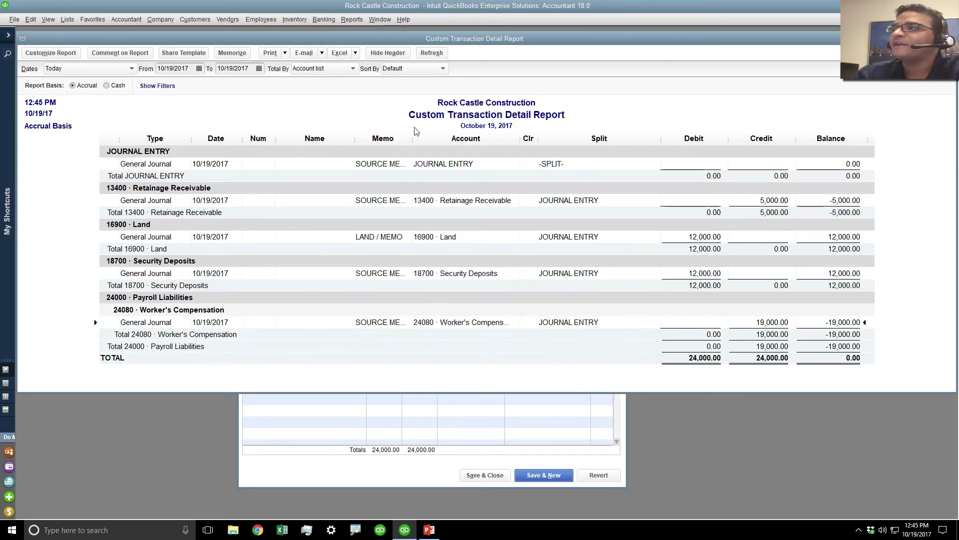
{"action": "left_click_drag", "start_coordinate": [415, 135], "coordinate": [472, 136]}
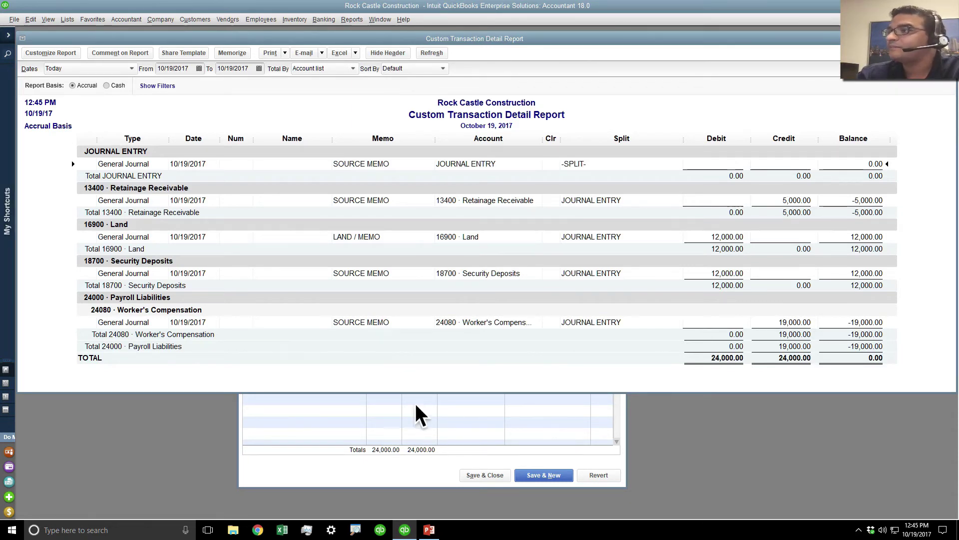
Clear the memo of the JOURNAL ENTRY line and delete that line from the general journal entry
{"action": "left_click", "coordinate": [407, 450]}
{"action": "left_click", "coordinate": [490, 319]}
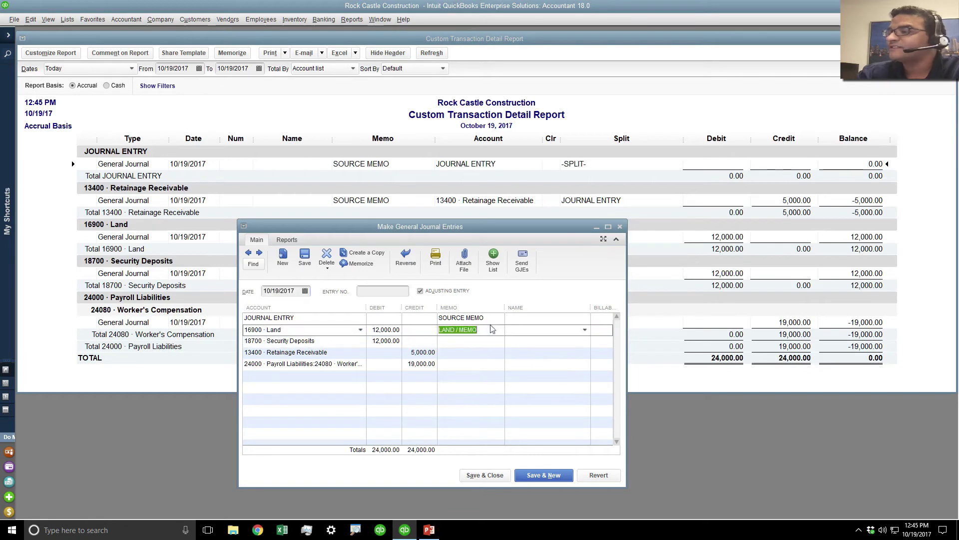
{"action": "left_click", "coordinate": [466, 342]}
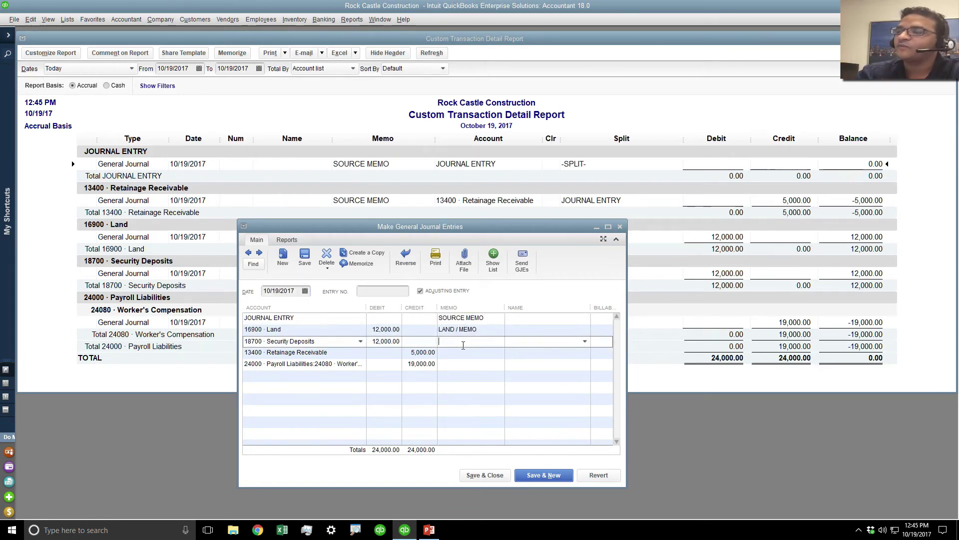
{"action": "left_click", "coordinate": [494, 319]}
{"action": "key", "text": "Delete"}
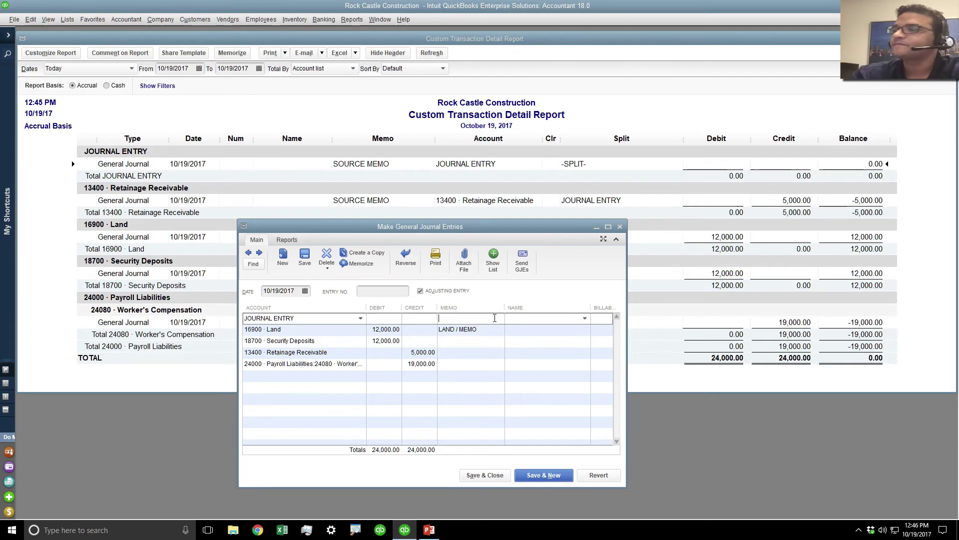
{"action": "left_click", "coordinate": [31, 19]}
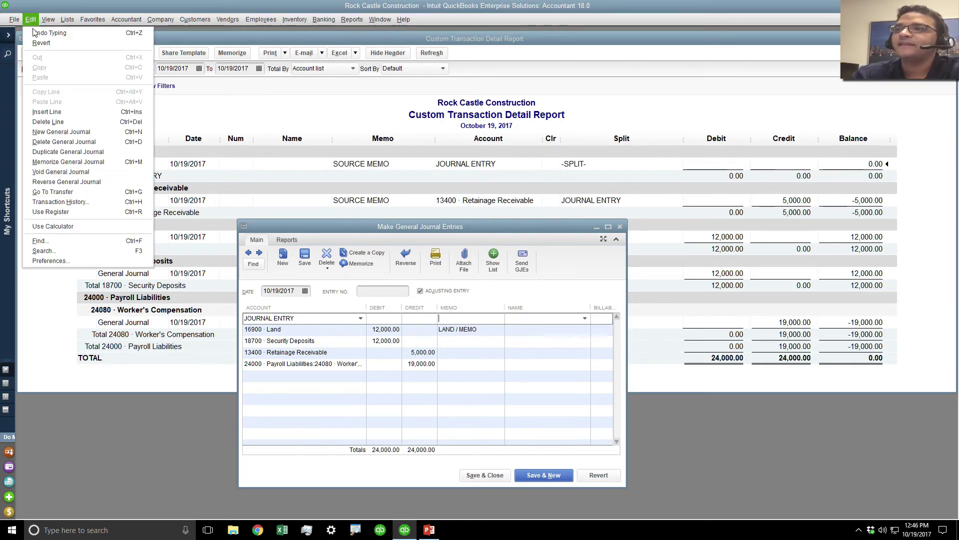
{"action": "left_click", "coordinate": [50, 123]}
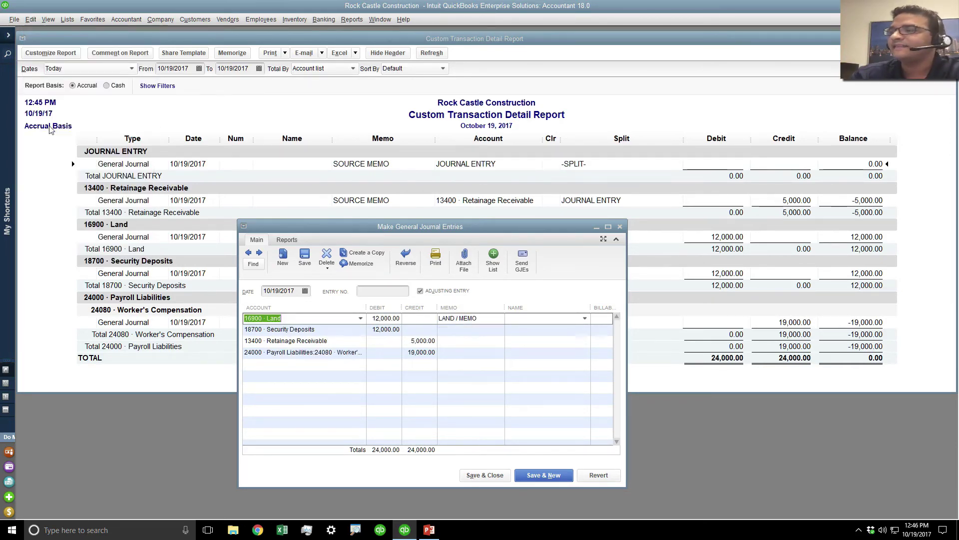
Clear the memo text on the Land line of the general journal entry
{"action": "left_click", "coordinate": [296, 363]}
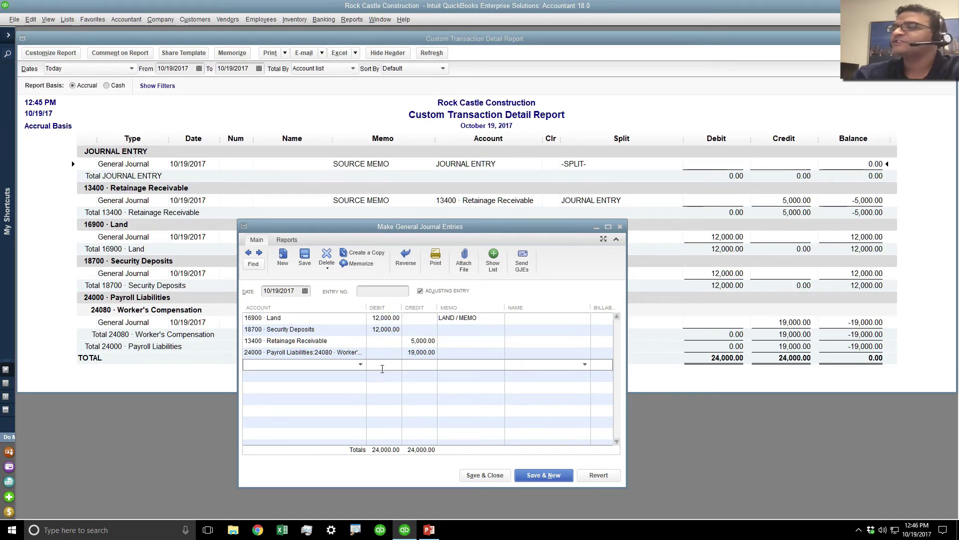
{"action": "left_click", "coordinate": [487, 322]}
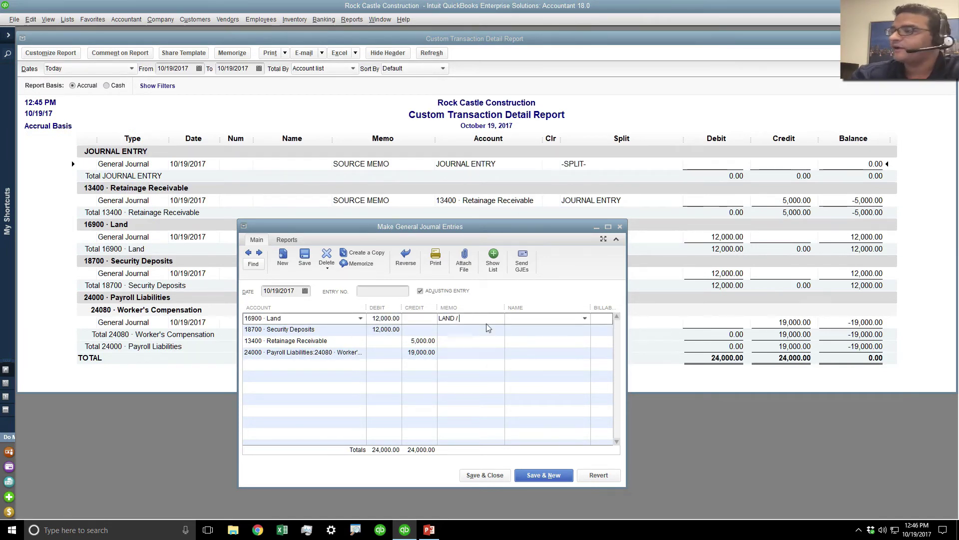
{"action": "key", "text": "BackSpace"}
{"action": "key", "text": "BackSpace"}
{"action": "key", "text": "BackSpace"}
{"action": "key", "text": "BackSpace"}
{"action": "key", "text": "BackSpace"}
{"action": "key", "text": "BackSpace"}
{"action": "key", "text": "BackSpace"}
{"action": "key", "text": "BackSpace"}
{"action": "key", "text": "BackSpace"}
{"action": "key", "text": "BackSpace"}
{"action": "key", "text": "BackSpace"}
Change the first line's account from Land to 11000 Accounts Receivable and assign it the name NE FOODS WHOLESALERS
{"action": "left_click", "coordinate": [361, 319]}
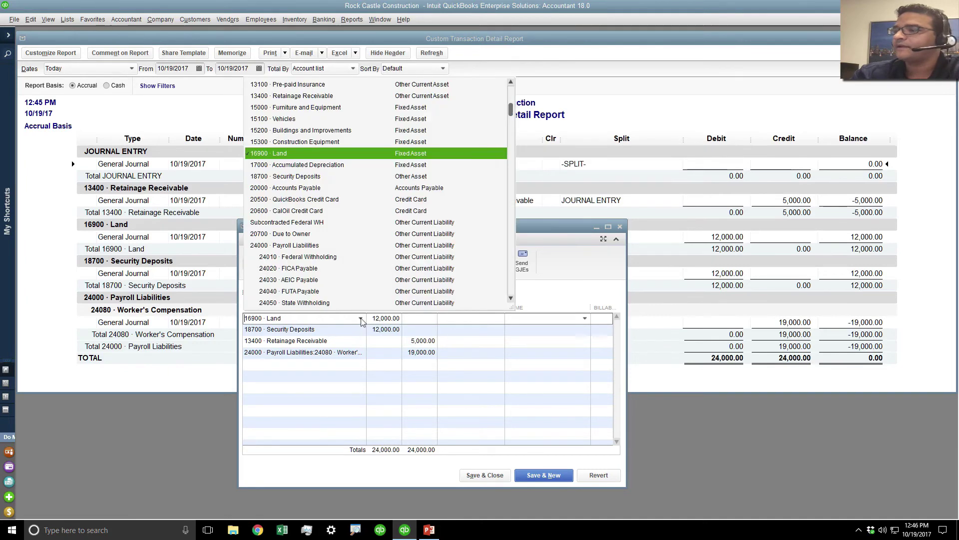
{"action": "left_click", "coordinate": [361, 319]}
{"action": "type", "text": "Account"}
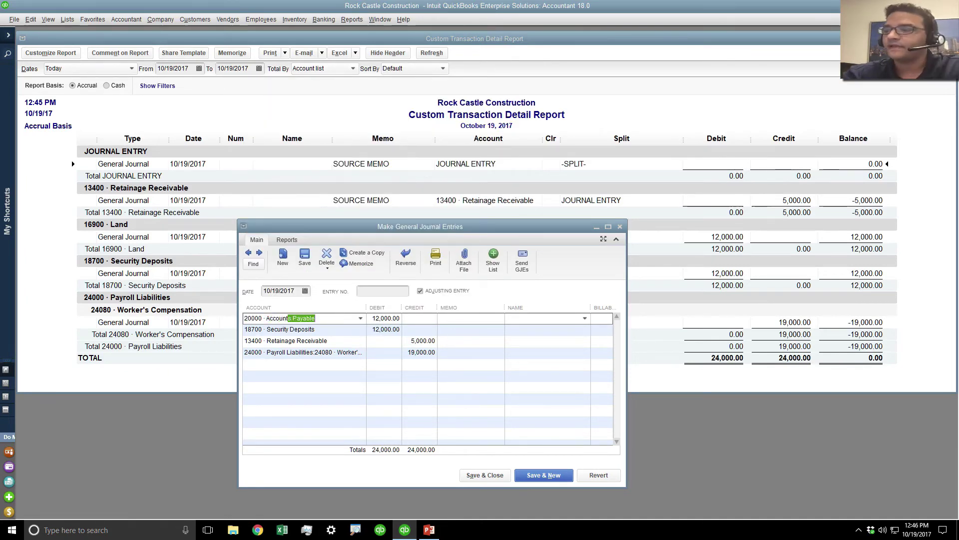
{"action": "type", "text": "s Re"}
{"action": "key", "text": "Tab"}
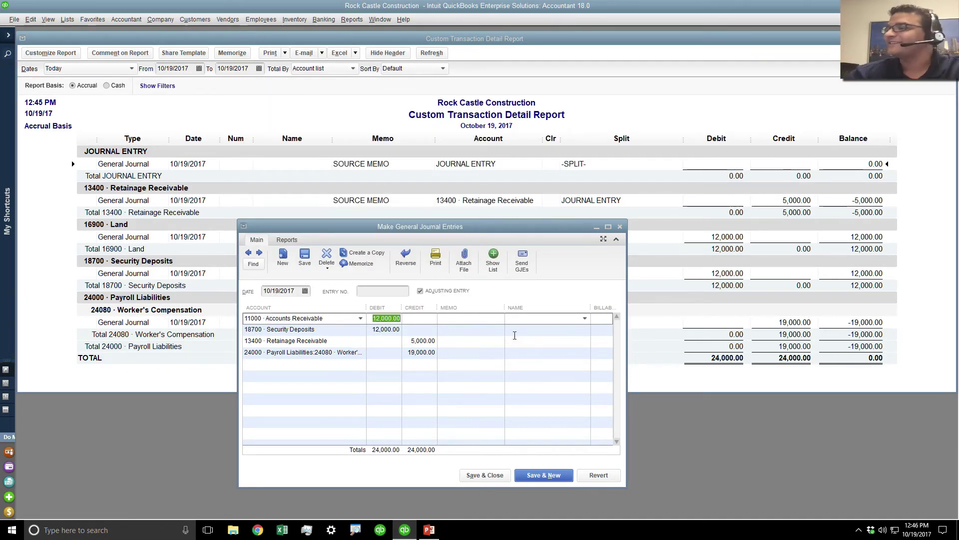
{"action": "left_click", "coordinate": [585, 318]}
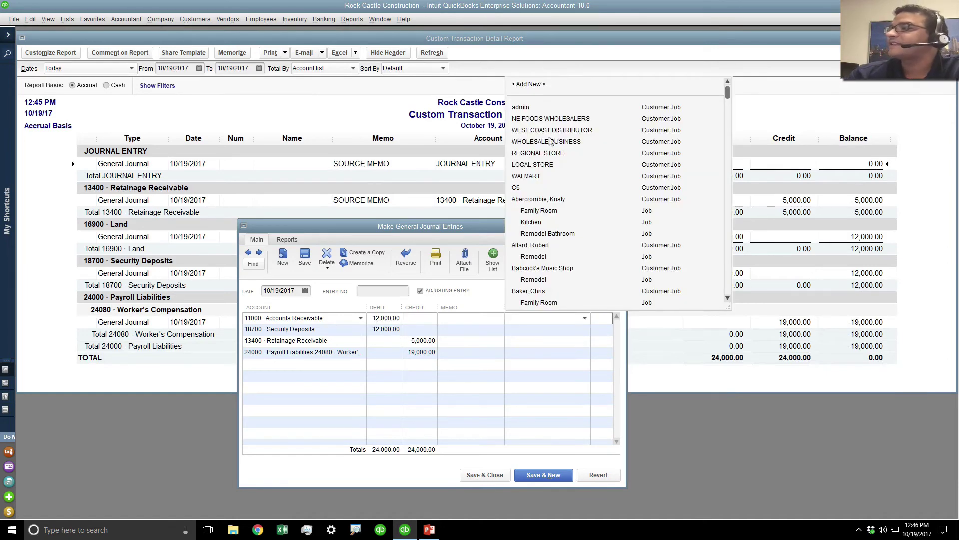
{"action": "left_click", "coordinate": [547, 119]}
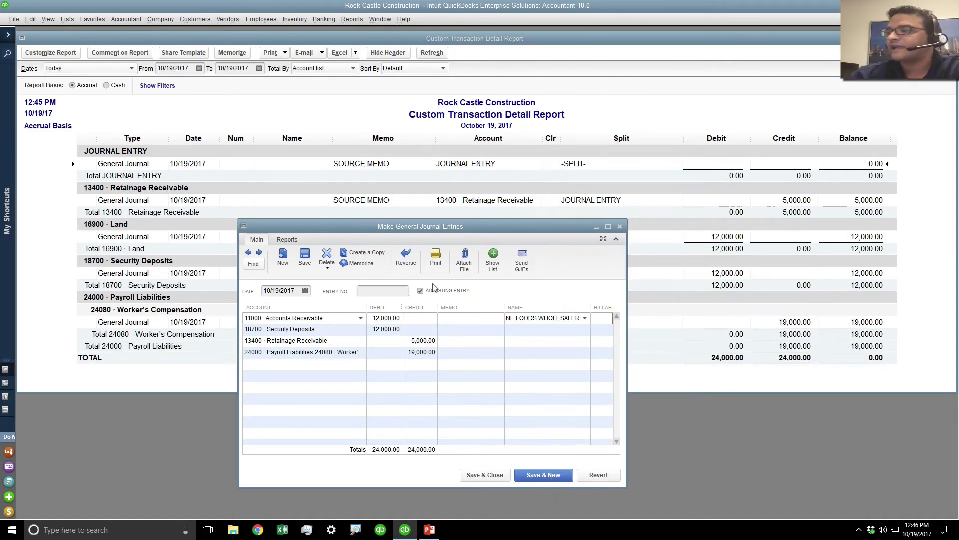
Save the journal entry, agree to record the changes, and move its window aside to uncover the report's Name column
{"action": "left_click", "coordinate": [304, 259]}
{"action": "left_click", "coordinate": [423, 165]}
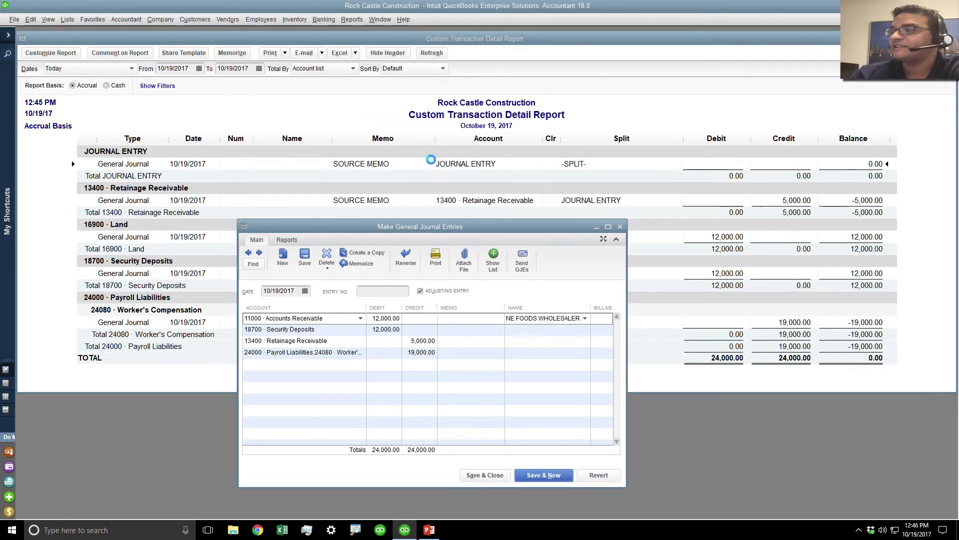
{"action": "left_click_drag", "start_coordinate": [382, 230], "coordinate": [515, 232]}
{"action": "left_click", "coordinate": [473, 317]}
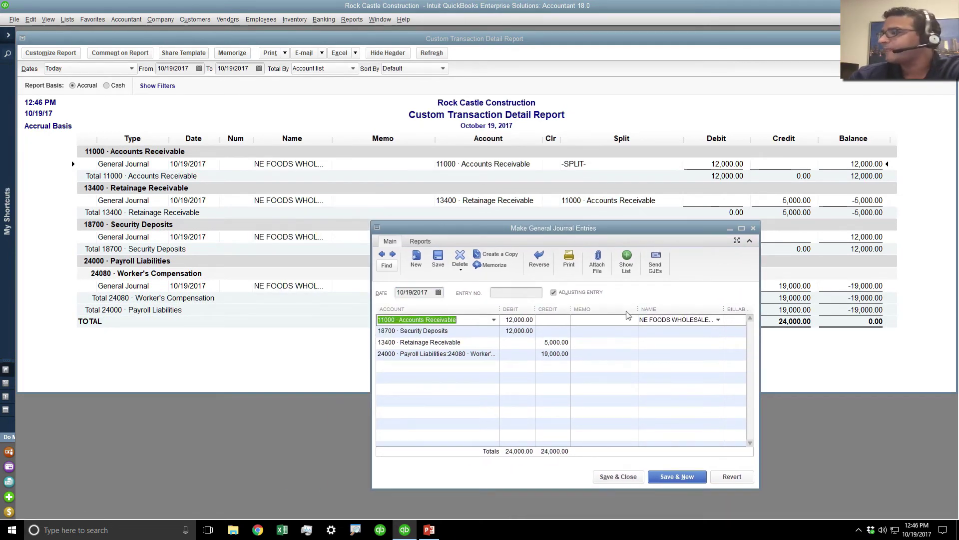
{"action": "left_click", "coordinate": [666, 320]}
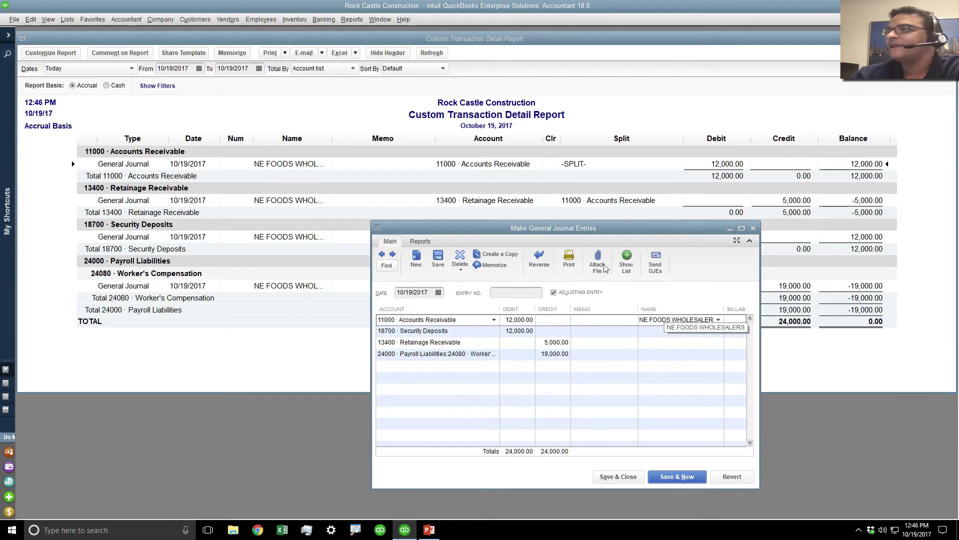
Widen the report's Name column to fit the full customer name and check the names on the Retainage Receivable and Security Deposits lines
{"action": "left_click", "coordinate": [361, 143]}
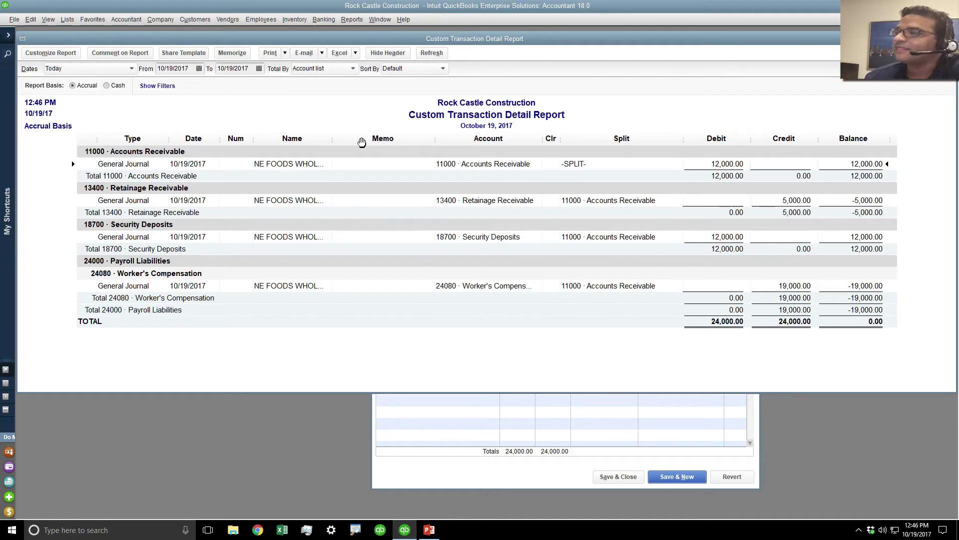
{"action": "left_click_drag", "start_coordinate": [332, 140], "coordinate": [386, 140]}
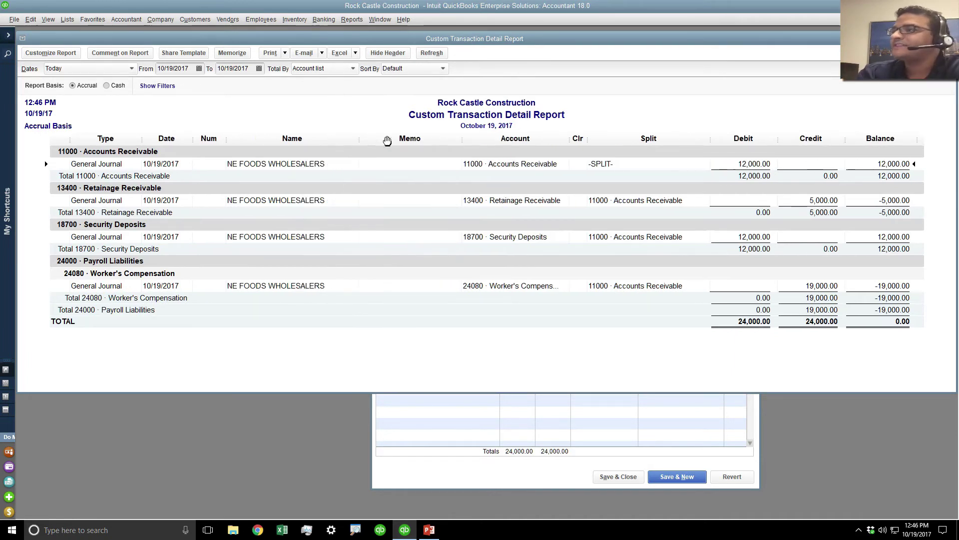
{"action": "left_click", "coordinate": [297, 201]}
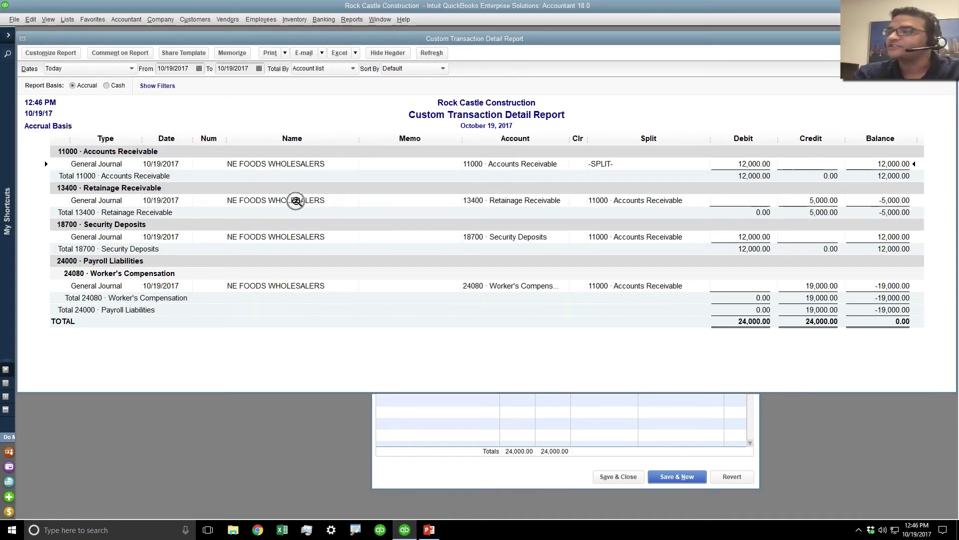
{"action": "left_click", "coordinate": [286, 234]}
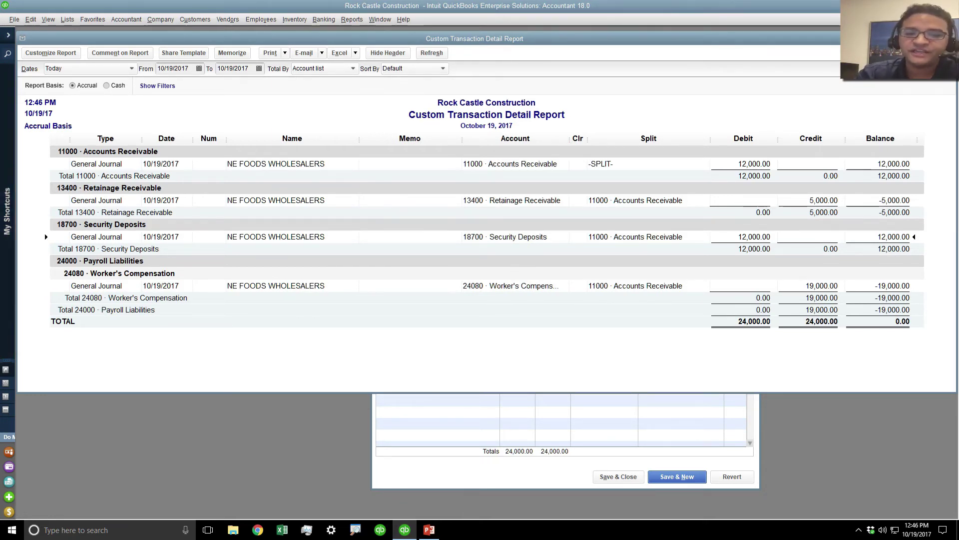
Insert a line above Accounts Receivable in the general journal entry and assign it the JOURNAL ENTRY account
{"action": "left_click", "coordinate": [467, 484]}
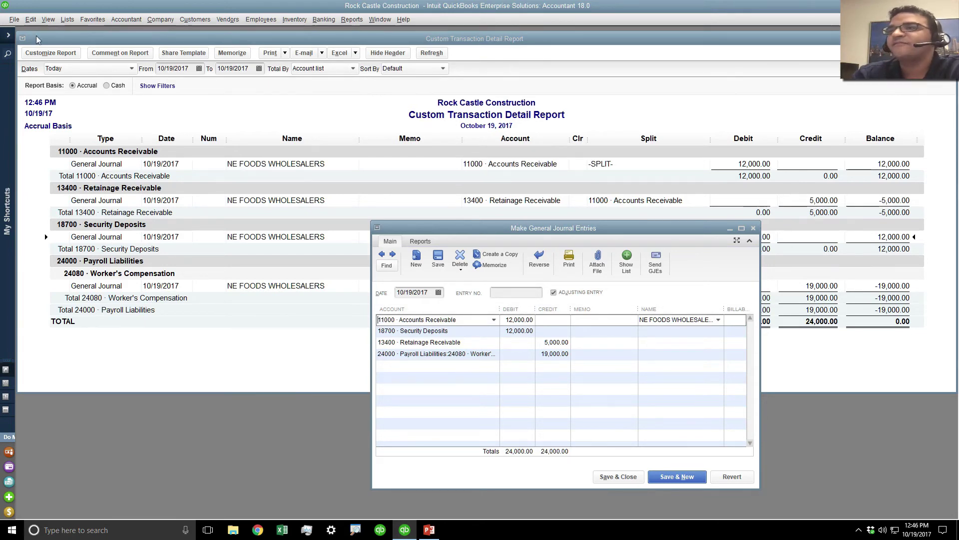
{"action": "left_click", "coordinate": [31, 19]}
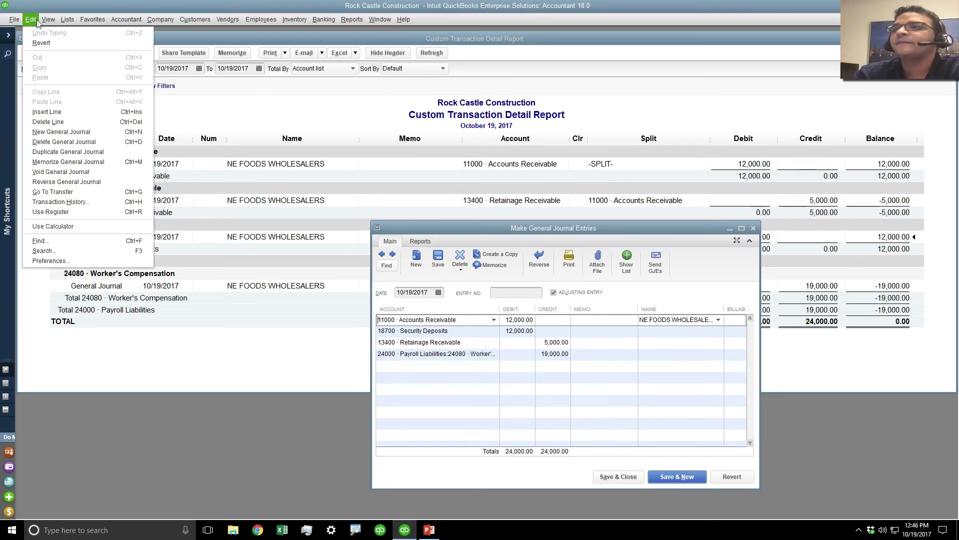
{"action": "left_click", "coordinate": [47, 112]}
{"action": "type", "text": "JOURNAL ENTRY"}
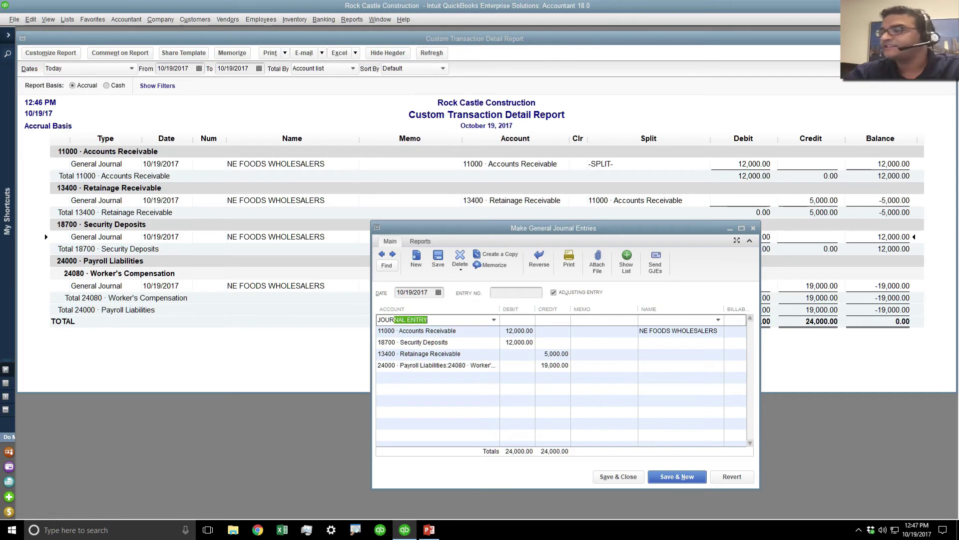
{"action": "key", "text": "Tab"}
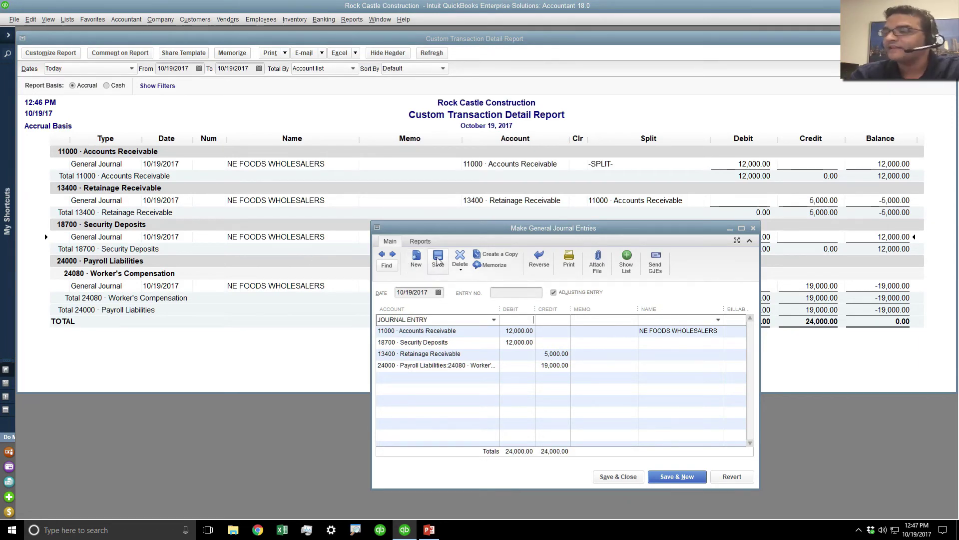
Save the journal entry with the leading JOURNAL ENTRY line, agree to record the changes, and move its window aside to uncover the report
{"action": "key", "text": "ctrl"}
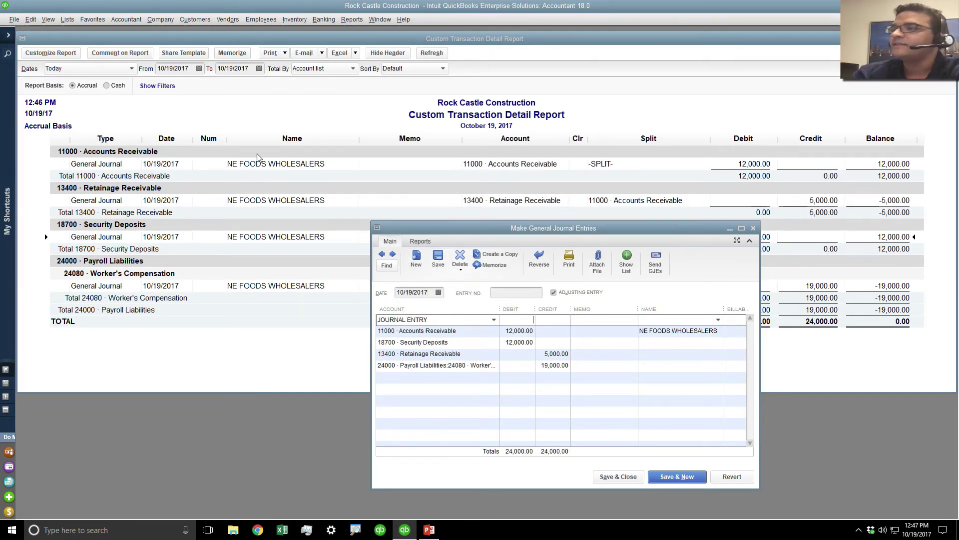
{"action": "left_click", "coordinate": [439, 258]}
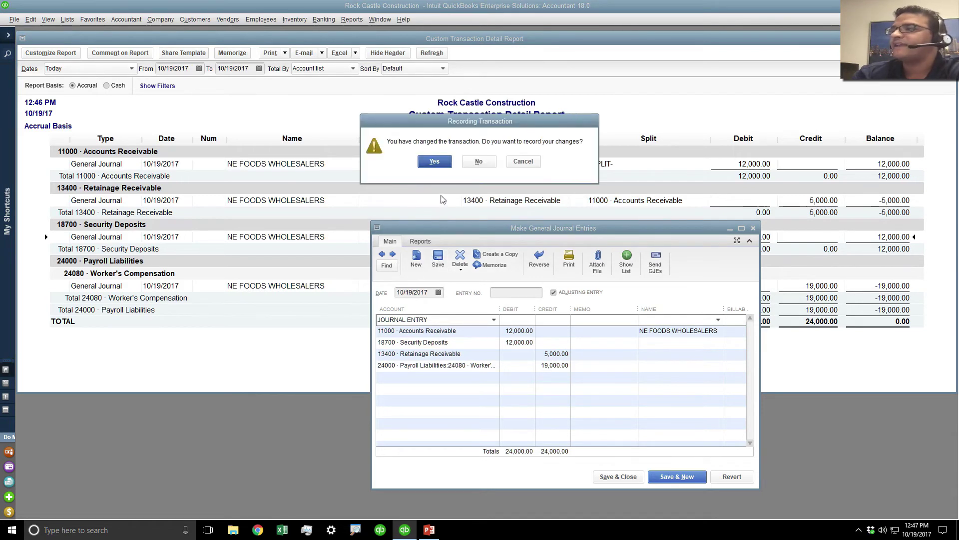
{"action": "left_click", "coordinate": [437, 164]}
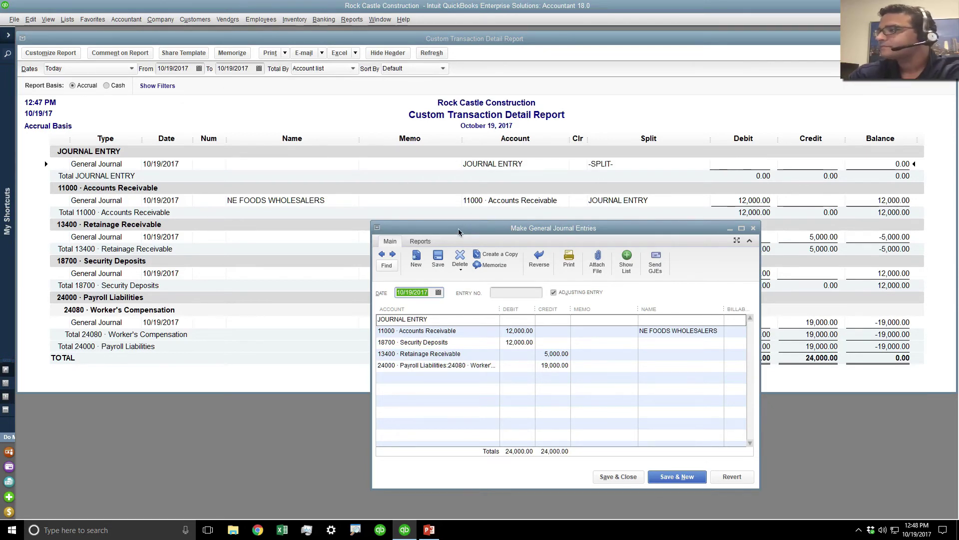
{"action": "left_click_drag", "start_coordinate": [465, 225], "coordinate": [571, 235]}
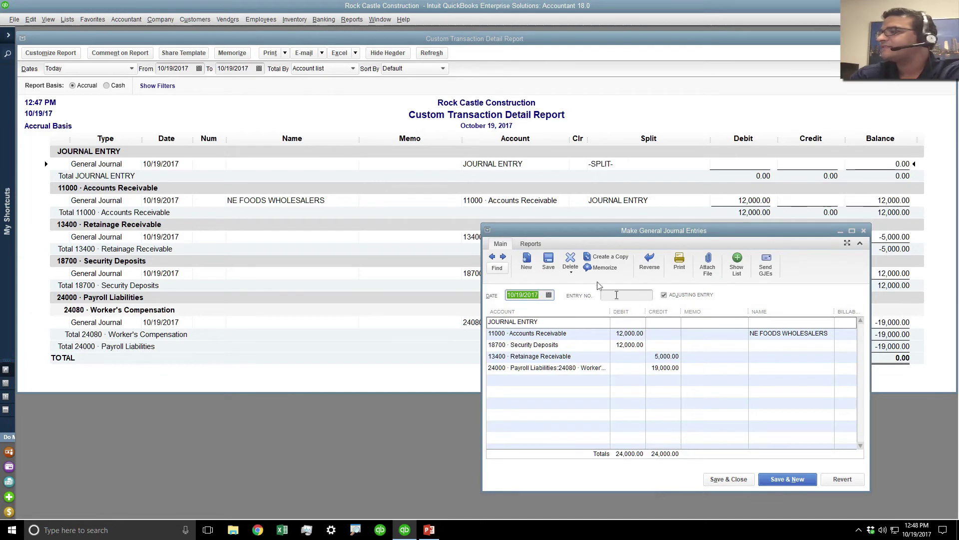
Delete the current journal entry, confirm the deletion, and start a blank general journal entry
{"action": "left_click", "coordinate": [576, 260]}
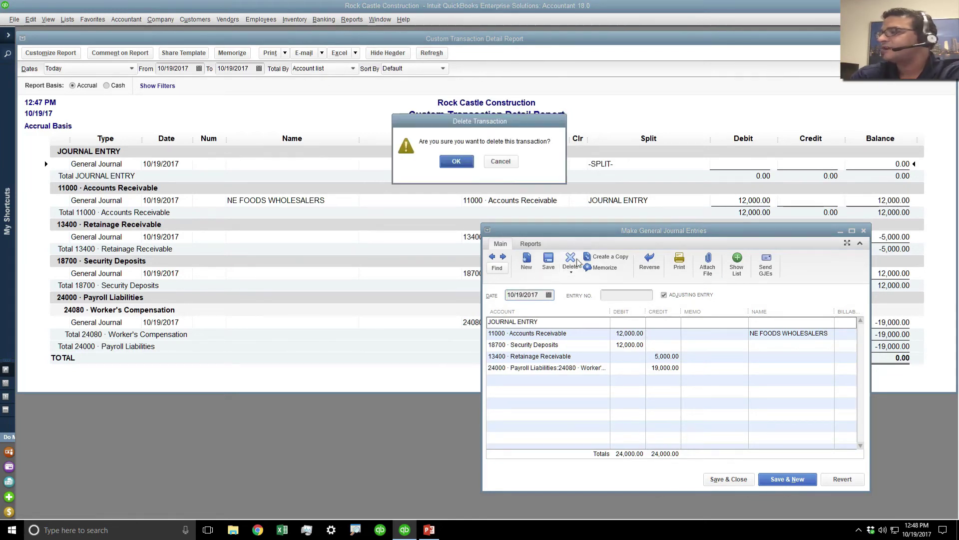
{"action": "left_click", "coordinate": [467, 165]}
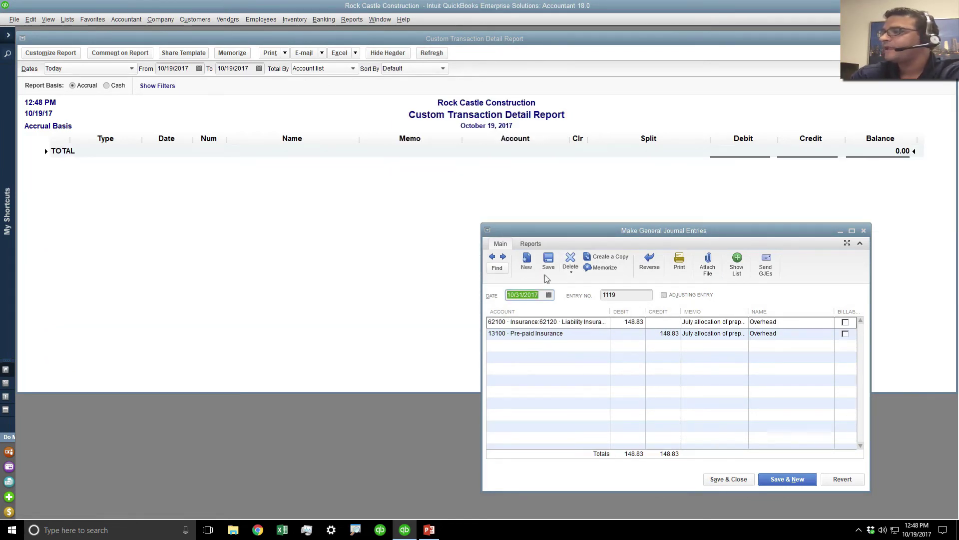
{"action": "left_click", "coordinate": [794, 483]}
Fill the first journal line with account 20000 Accounts Payable, a 5,000.00 debit and the name Vu Contracting
{"action": "left_click", "coordinate": [606, 326]}
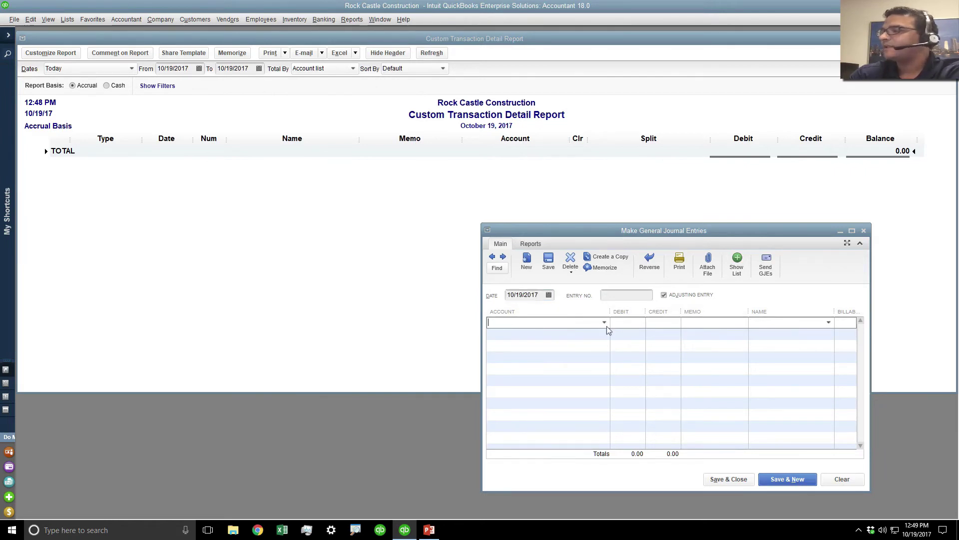
{"action": "left_click", "coordinate": [604, 324]}
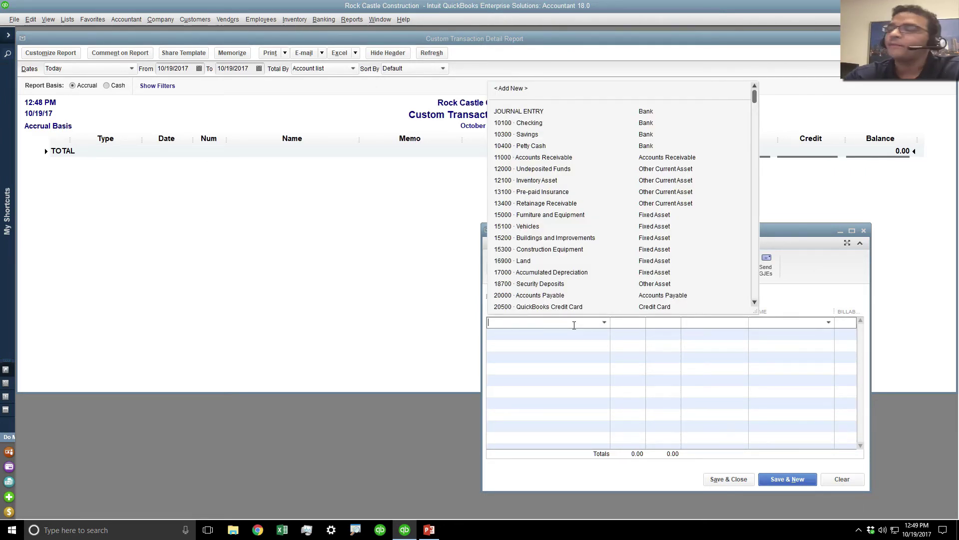
{"action": "type", "text": "Accounts Payable"}
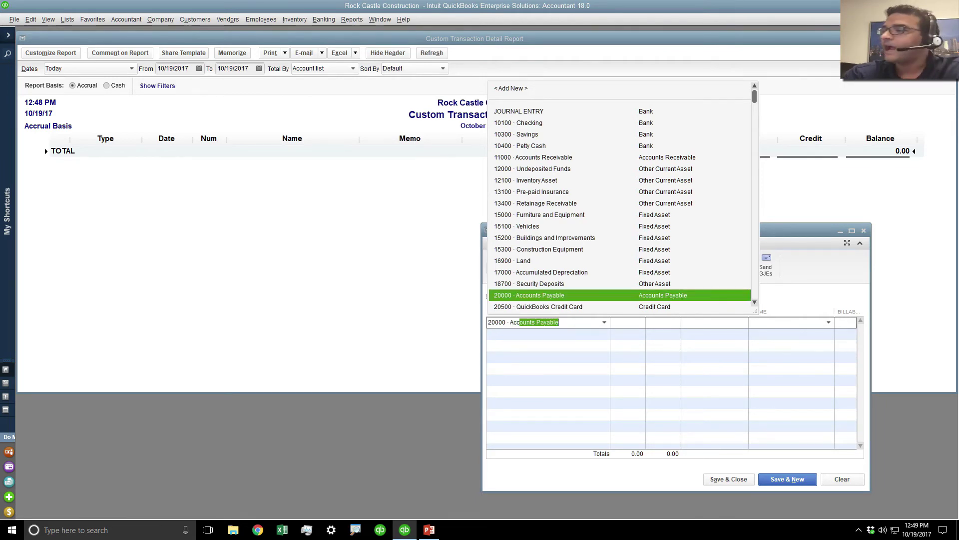
{"action": "left_click", "coordinate": [632, 323]}
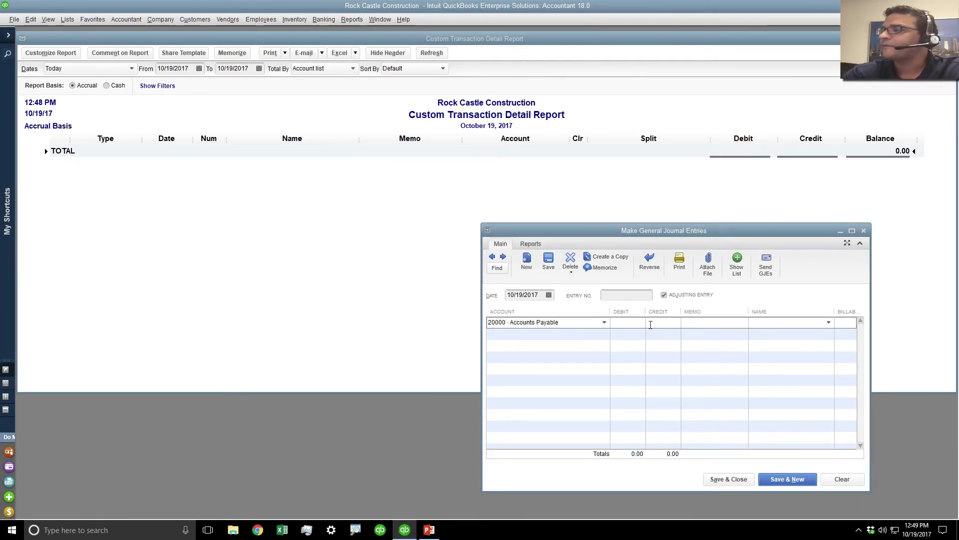
{"action": "type", "text": "5000"}
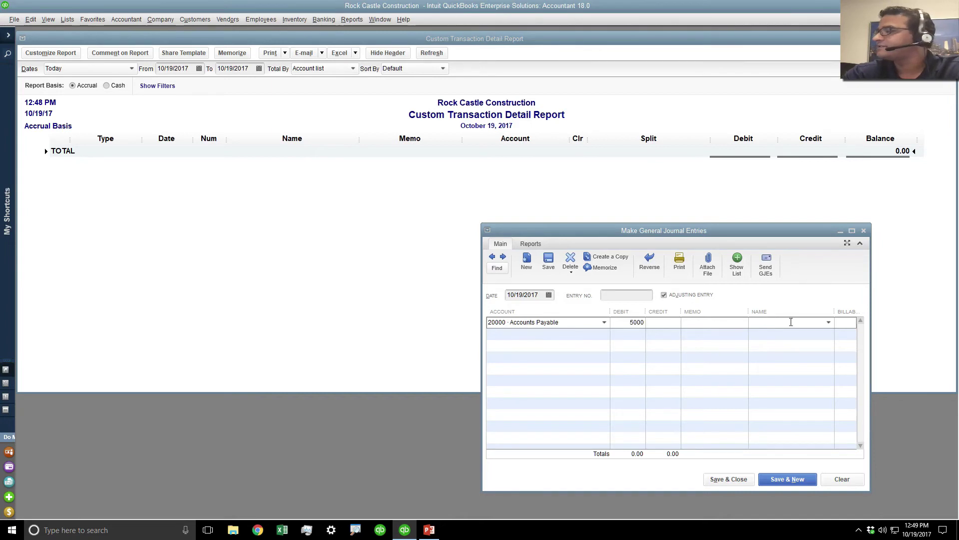
{"action": "left_click", "coordinate": [827, 323]}
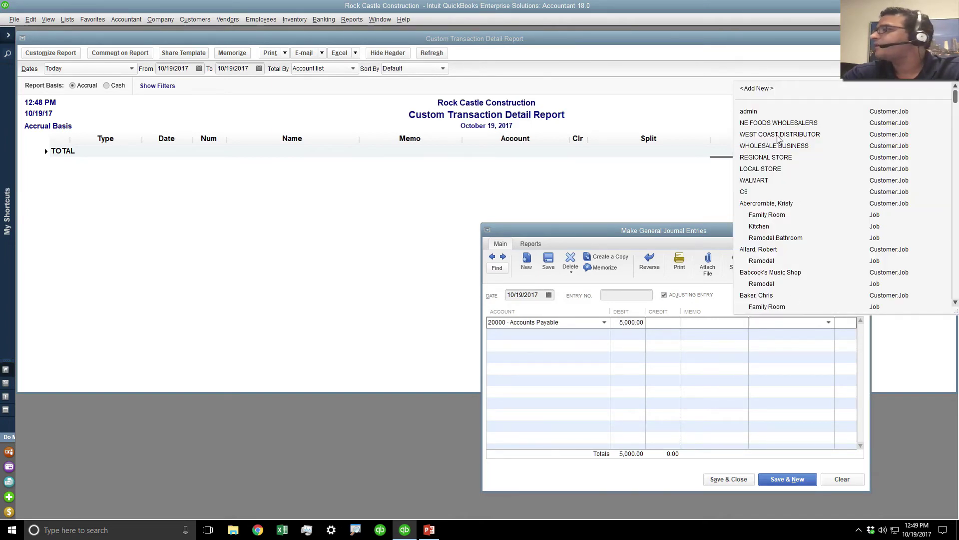
{"action": "scroll", "coordinate": [955, 229], "scroll_direction": "down", "scroll_amount": 20}
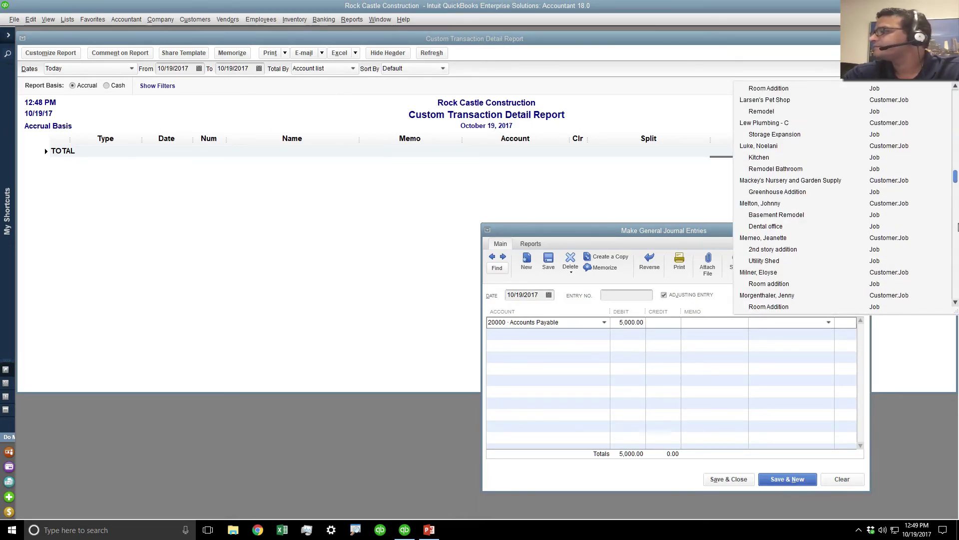
{"action": "scroll", "coordinate": [955, 233], "scroll_direction": "down", "scroll_amount": 15}
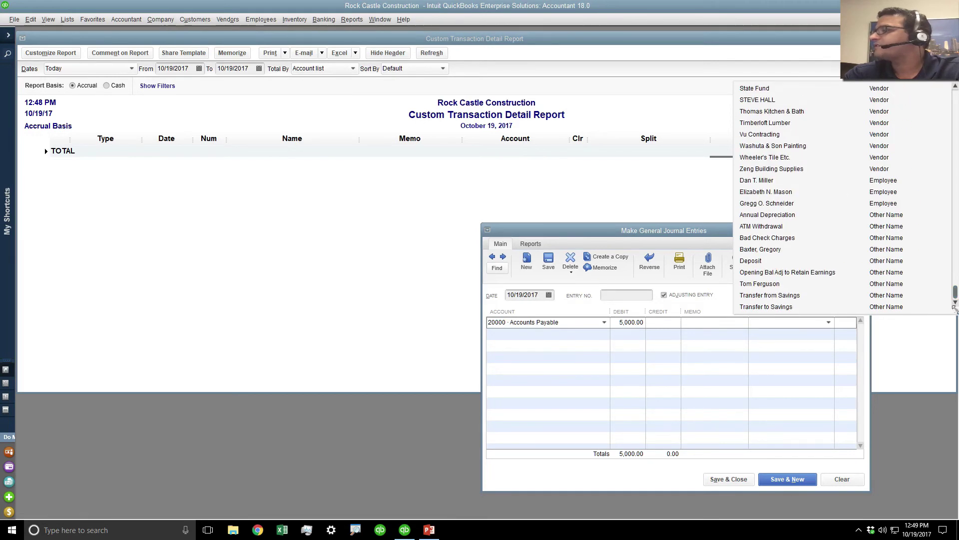
{"action": "left_click", "coordinate": [764, 134]}
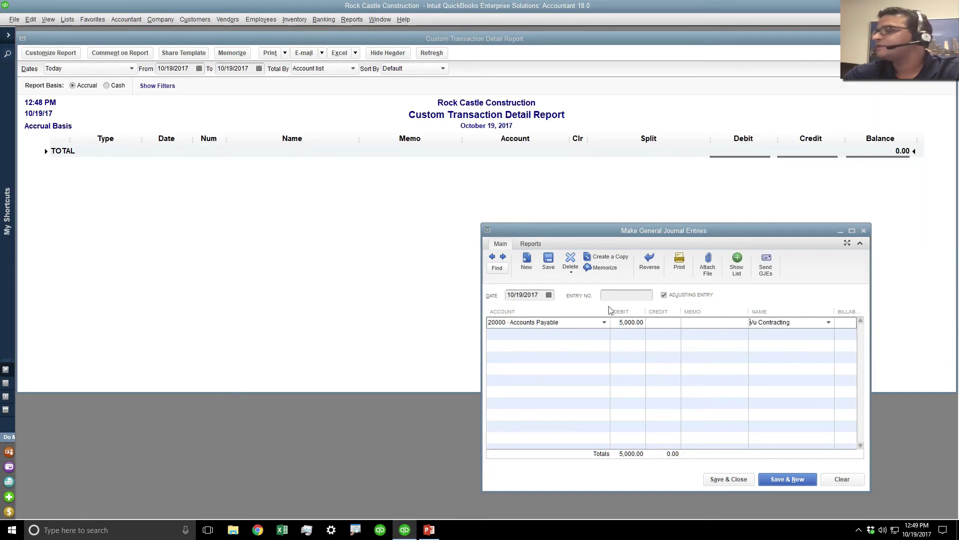
Add a second journal line crediting 5,000.00 to the 50100 Cost of Goods Sold account
{"action": "left_click", "coordinate": [548, 333]}
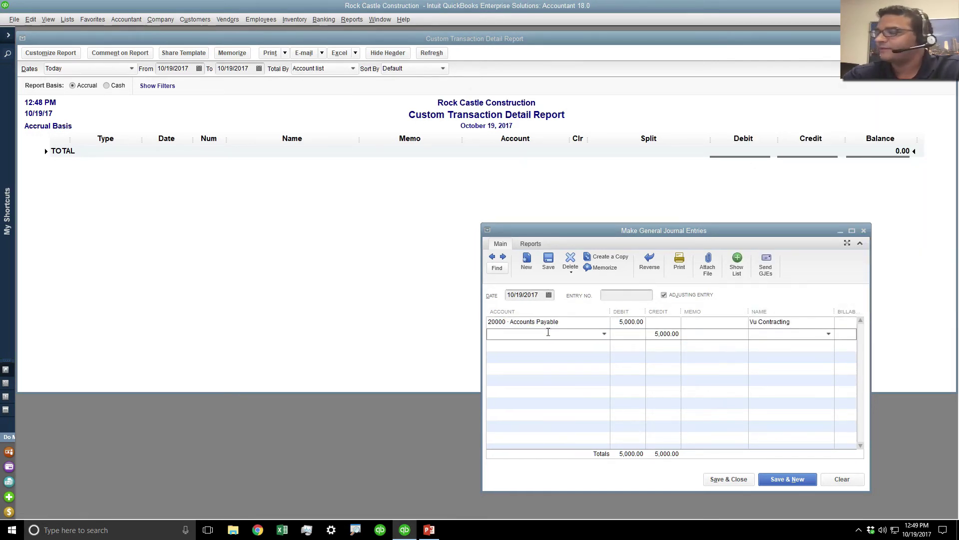
{"action": "left_click", "coordinate": [604, 333]}
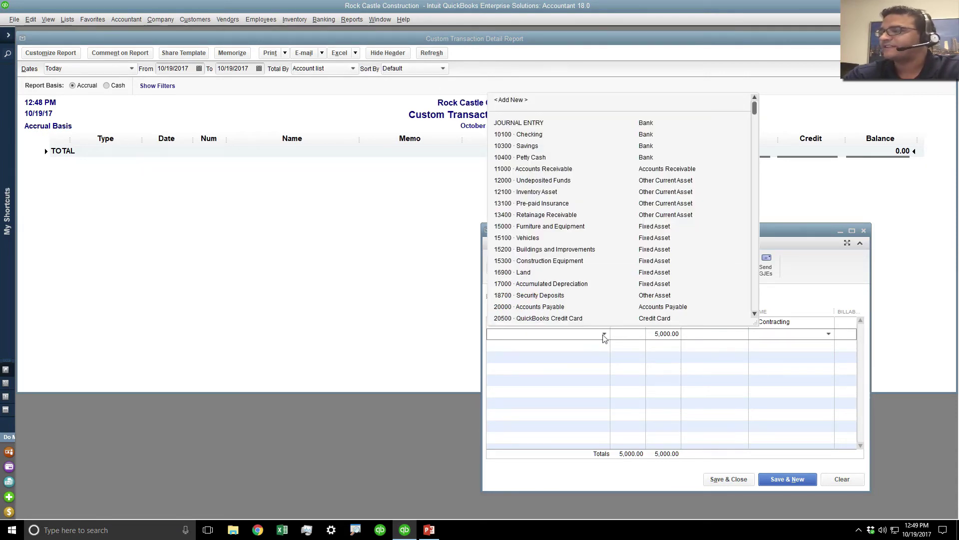
{"action": "left_click", "coordinate": [603, 335]}
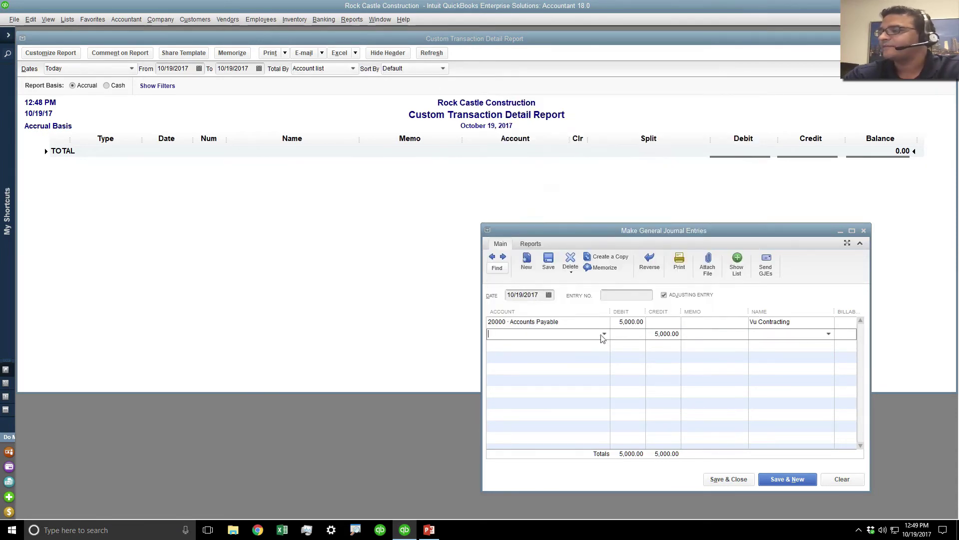
{"action": "type", "text": "Cost of Goods Sold"}
{"action": "left_click", "coordinate": [579, 348]}
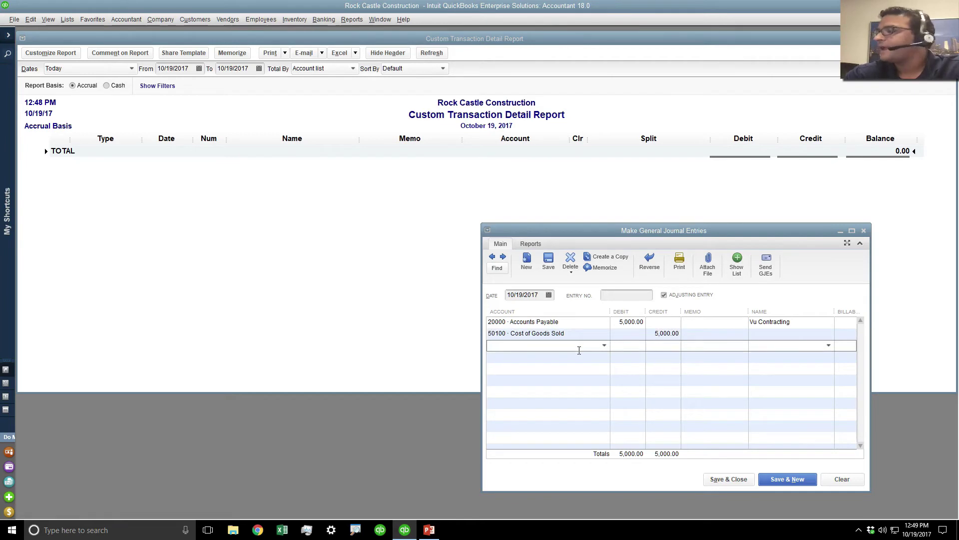
After a blank line, credit 17000 Accumulated Depreciation 12,000 and debit 60900 Depreciation Expense 12,000
{"action": "left_click", "coordinate": [567, 361]}
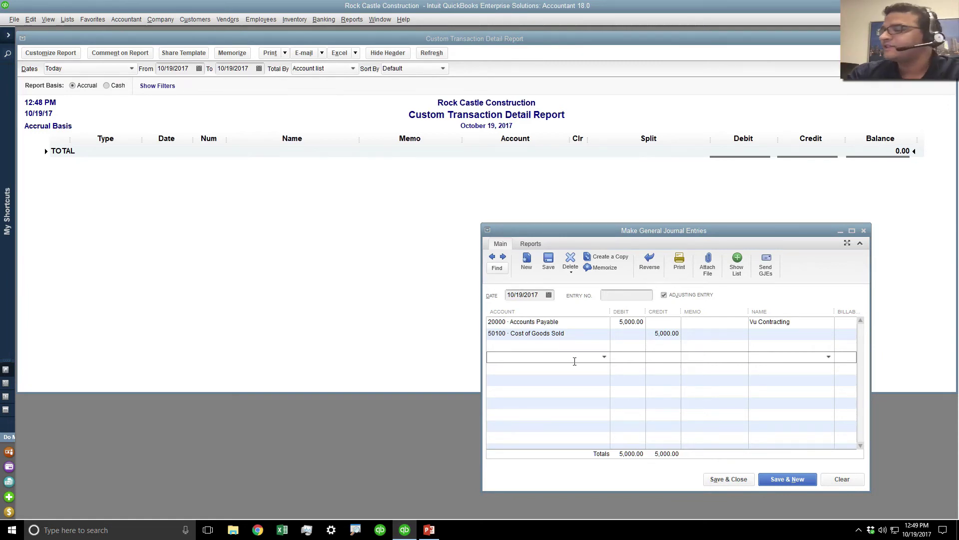
{"action": "left_click", "coordinate": [603, 358]}
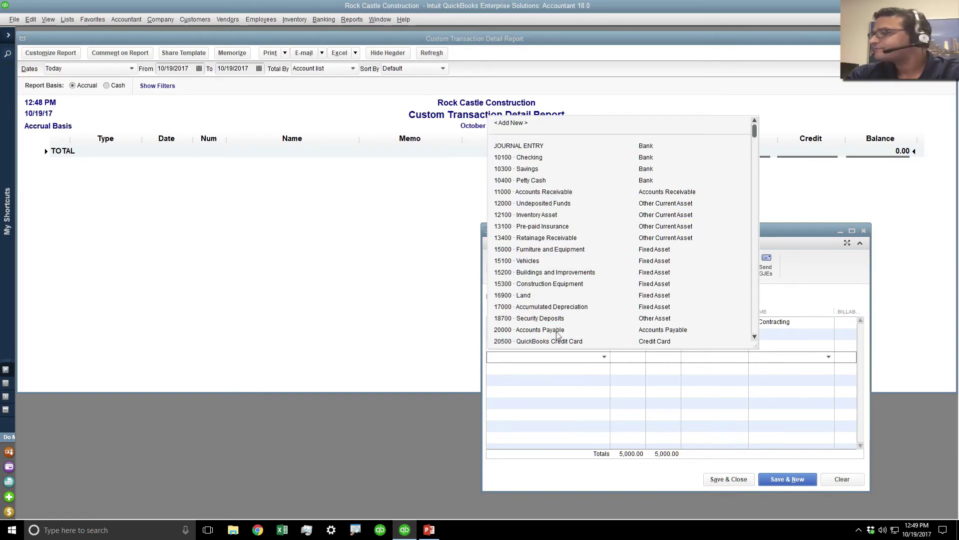
{"action": "left_click", "coordinate": [534, 306]}
{"action": "left_click", "coordinate": [532, 368]}
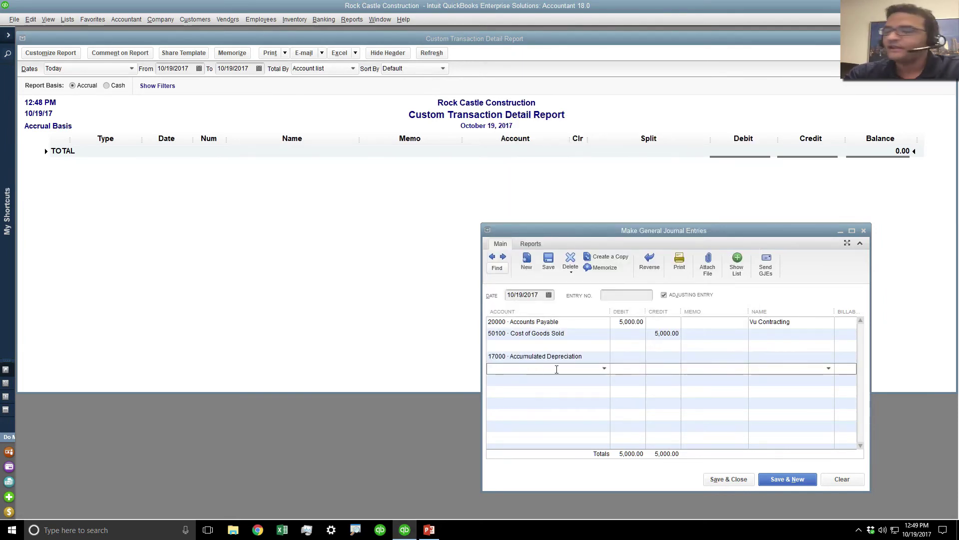
{"action": "type", "text": "De"}
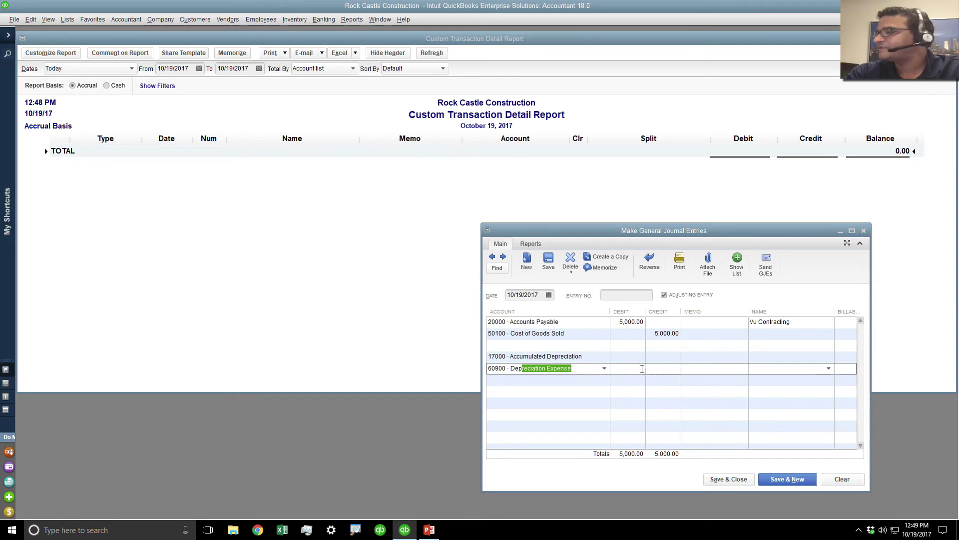
{"action": "type", "text": "p"}
{"action": "key", "text": "Tab"}
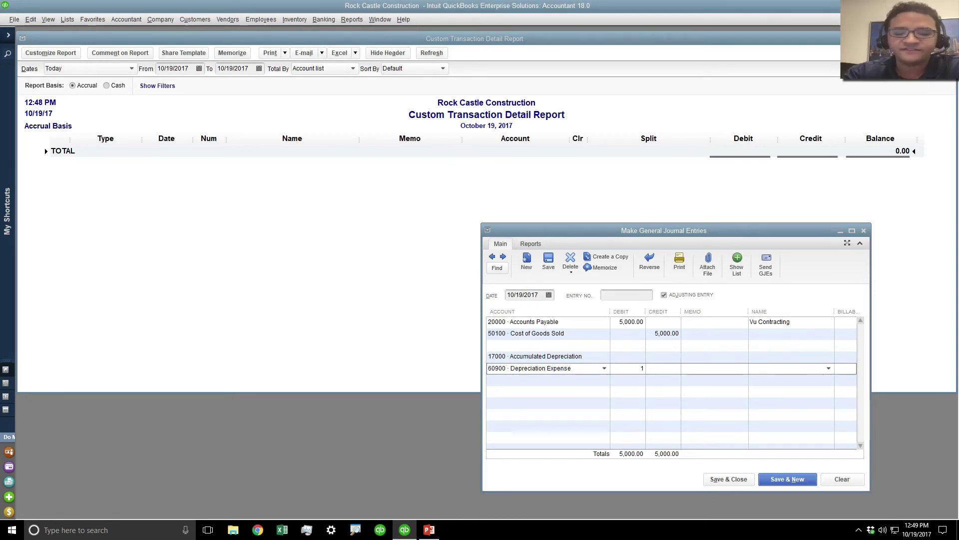
{"action": "type", "text": "12000"}
{"action": "left_click", "coordinate": [672, 358]}
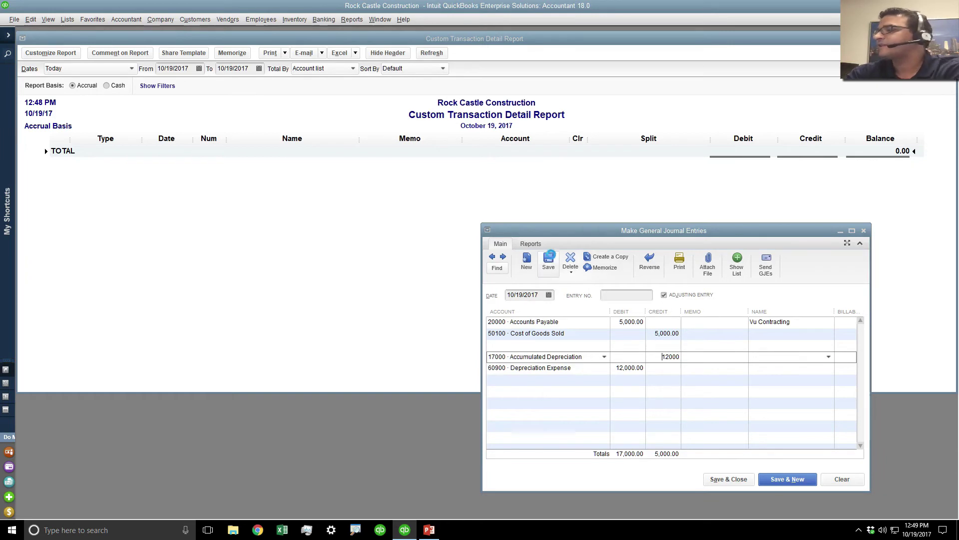
Save the new journal entry and bring the transaction detail report to the front to view its lines
{"action": "left_click", "coordinate": [548, 259]}
{"action": "left_click", "coordinate": [365, 341]}
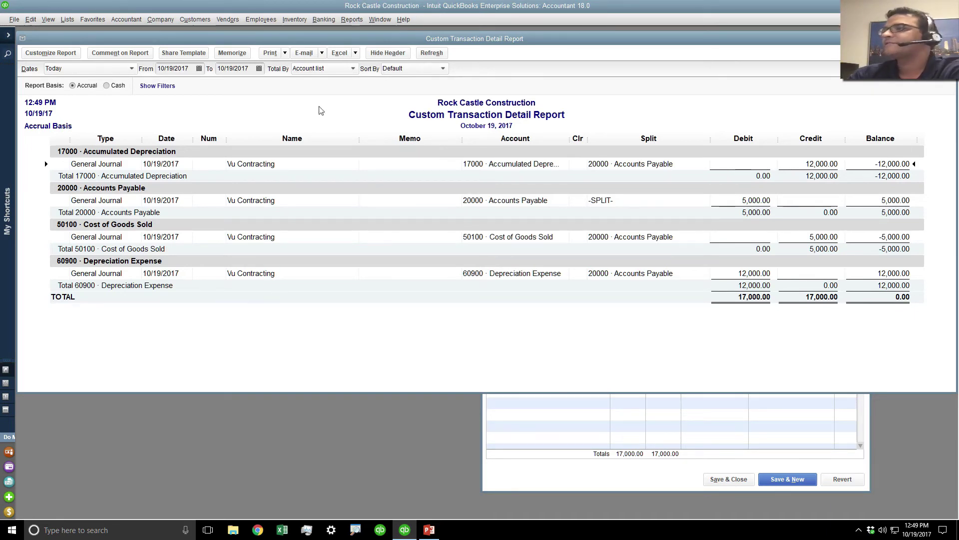
Create another custom transaction detail report
{"action": "left_click", "coordinate": [352, 22]}
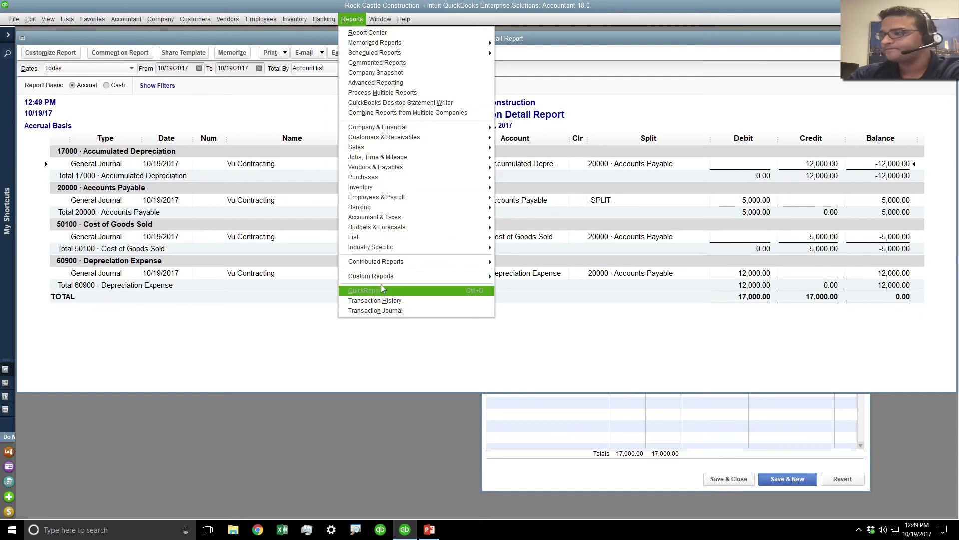
{"action": "mouse_move", "coordinate": [383, 280]}
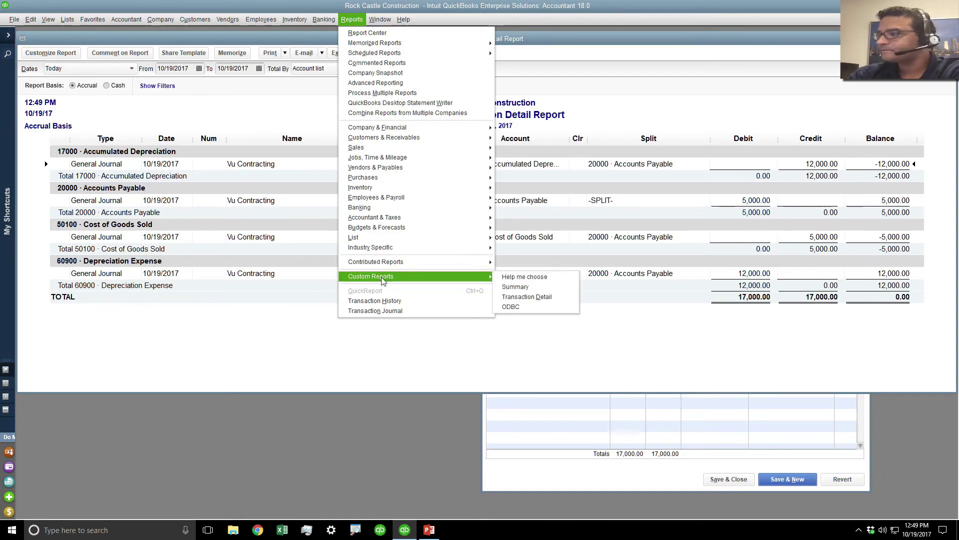
{"action": "left_click", "coordinate": [526, 298]}
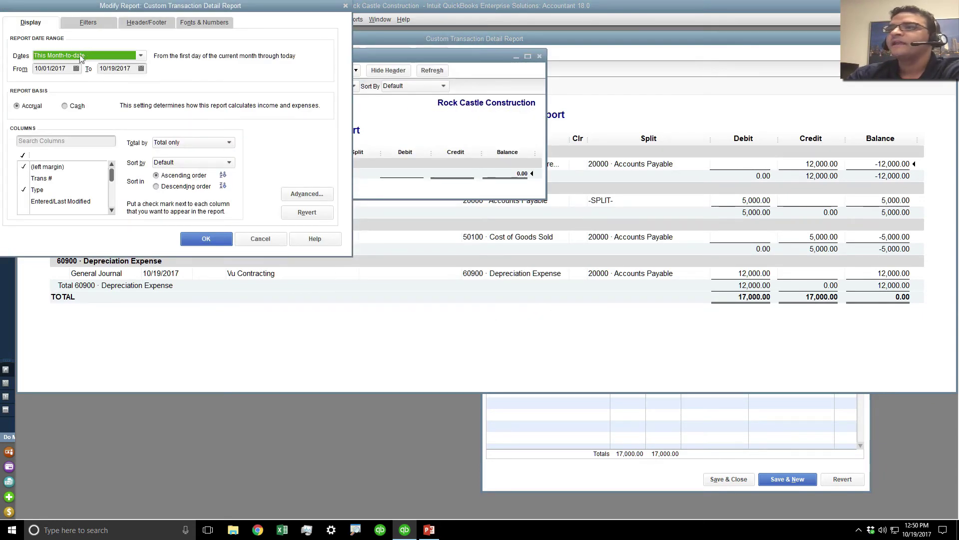
{"action": "left_click", "coordinate": [76, 56]}
{"action": "left_click", "coordinate": [76, 56]}
Filter the new report by the name Vu Contracting
{"action": "left_click", "coordinate": [88, 22]}
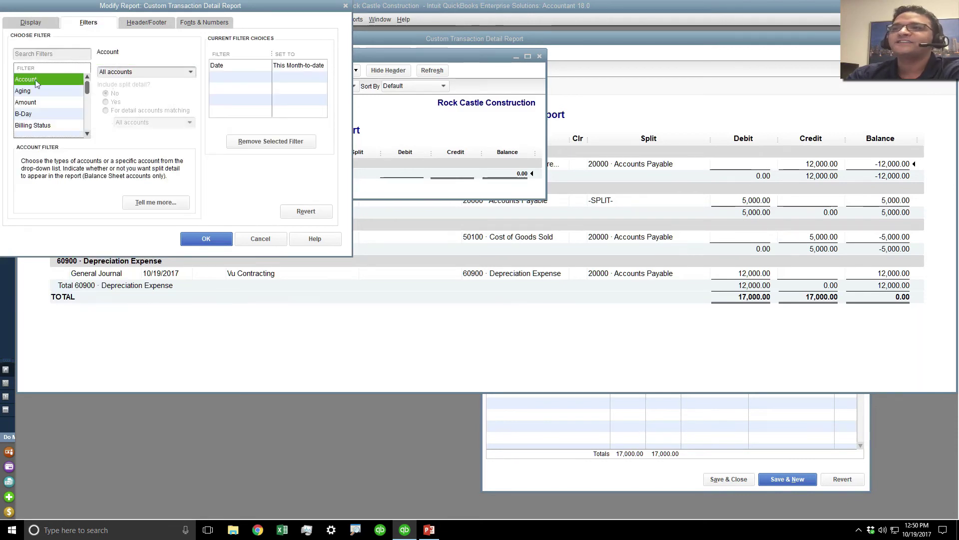
{"action": "left_click", "coordinate": [32, 102]}
{"action": "key", "text": "n"}
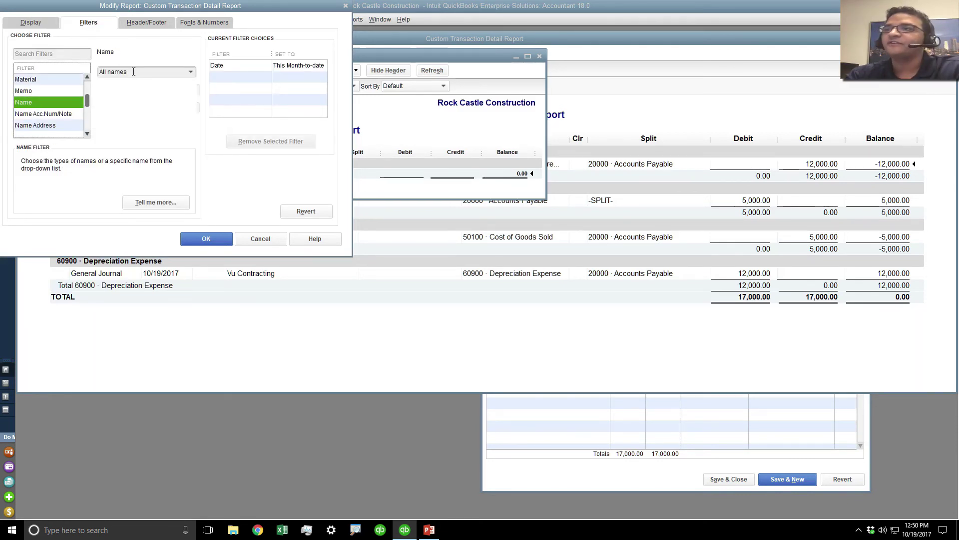
{"action": "left_click", "coordinate": [132, 72]}
{"action": "type", "text": "Vu Contracting"}
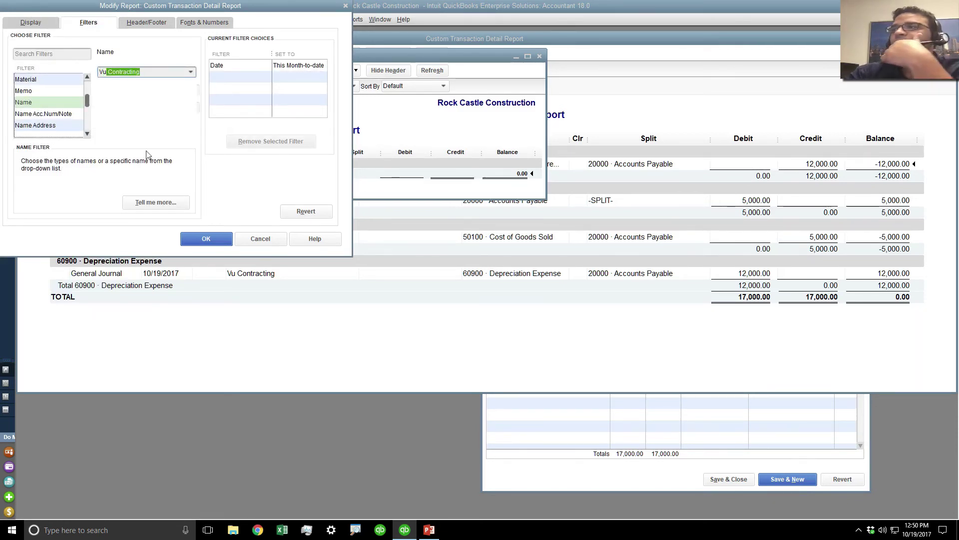
Add an account filter for all income/expense accounts to the new report and apply the filters
{"action": "scroll", "coordinate": [80, 116], "scroll_direction": "up", "scroll_amount": 6}
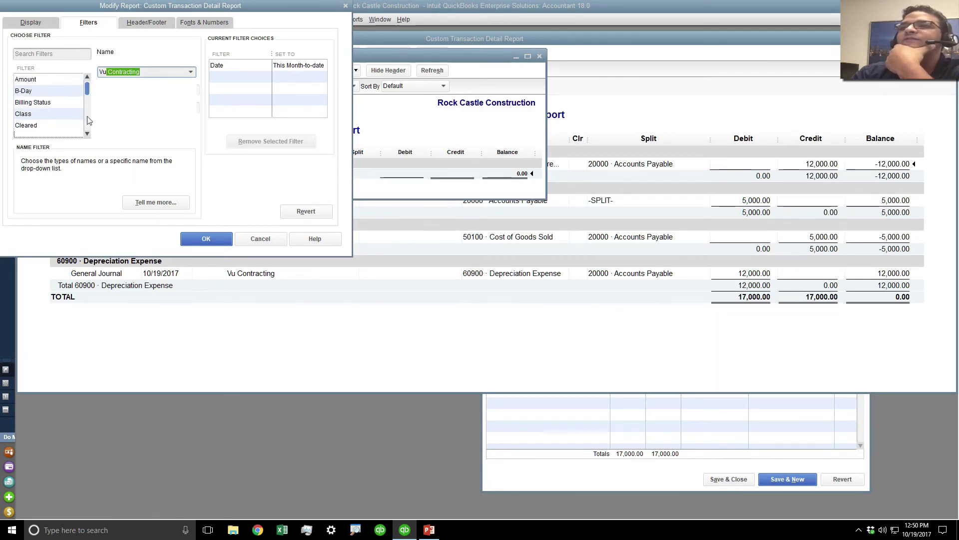
{"action": "scroll", "coordinate": [87, 120], "scroll_direction": "up", "scroll_amount": 2}
{"action": "left_click", "coordinate": [54, 81]}
{"action": "left_click", "coordinate": [192, 73]}
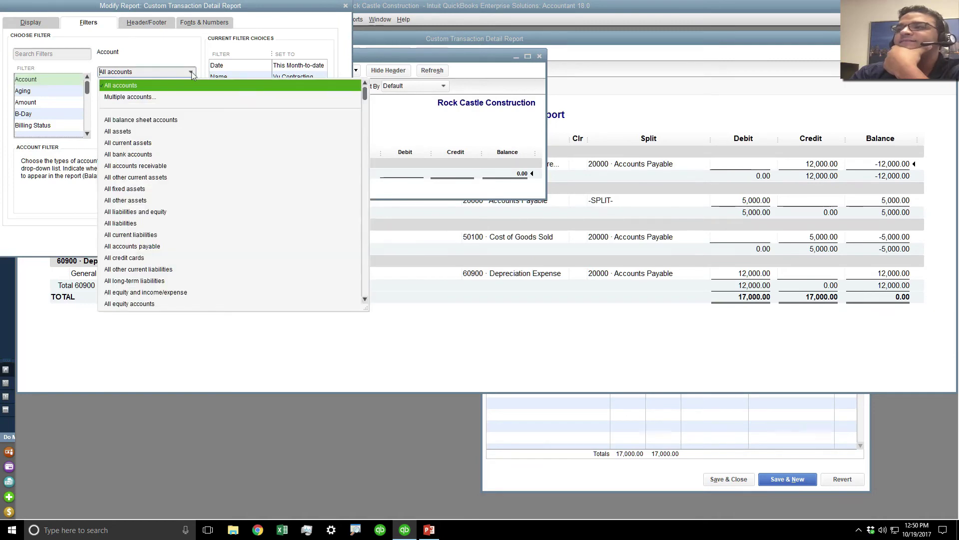
{"action": "type", "text": "all"}
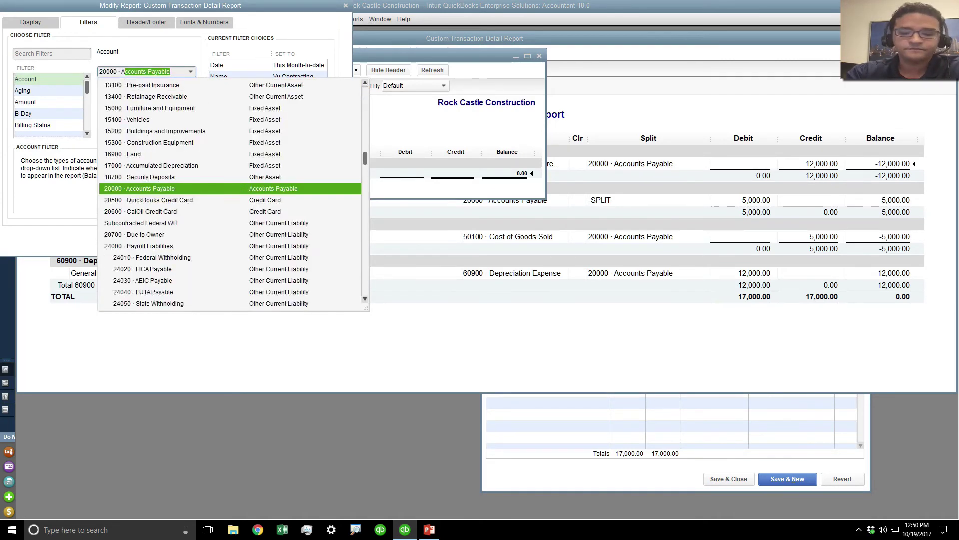
{"action": "type", "text": " equity accounts"}
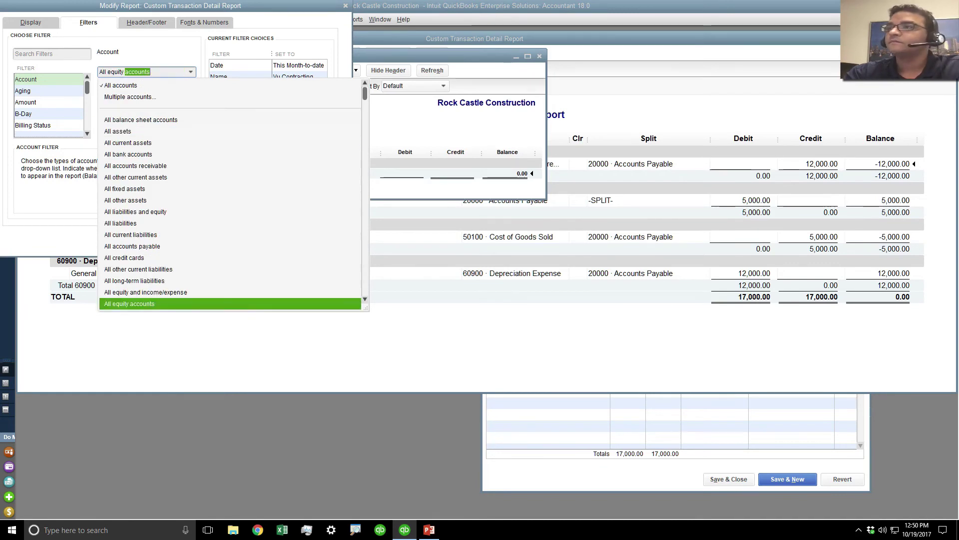
{"action": "left_click", "coordinate": [365, 217]}
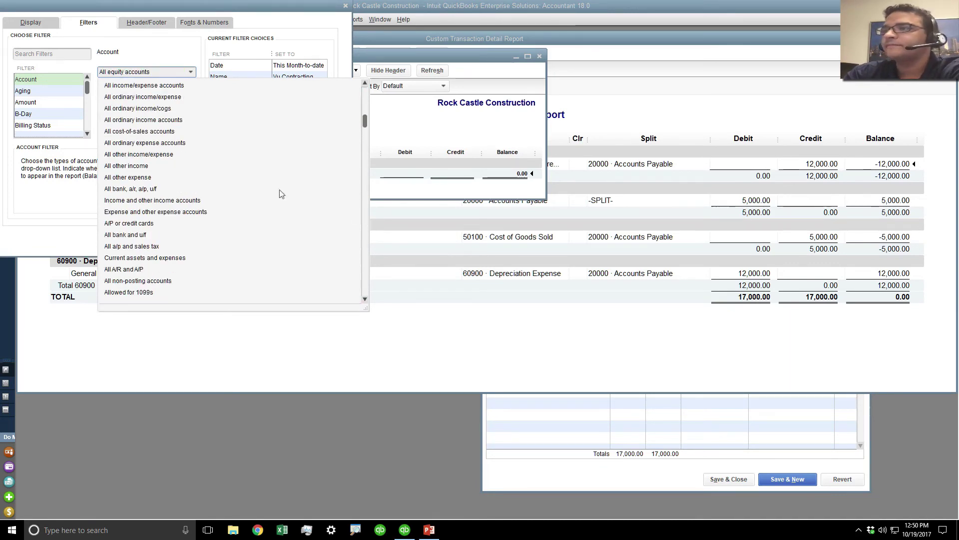
{"action": "left_click", "coordinate": [146, 86]}
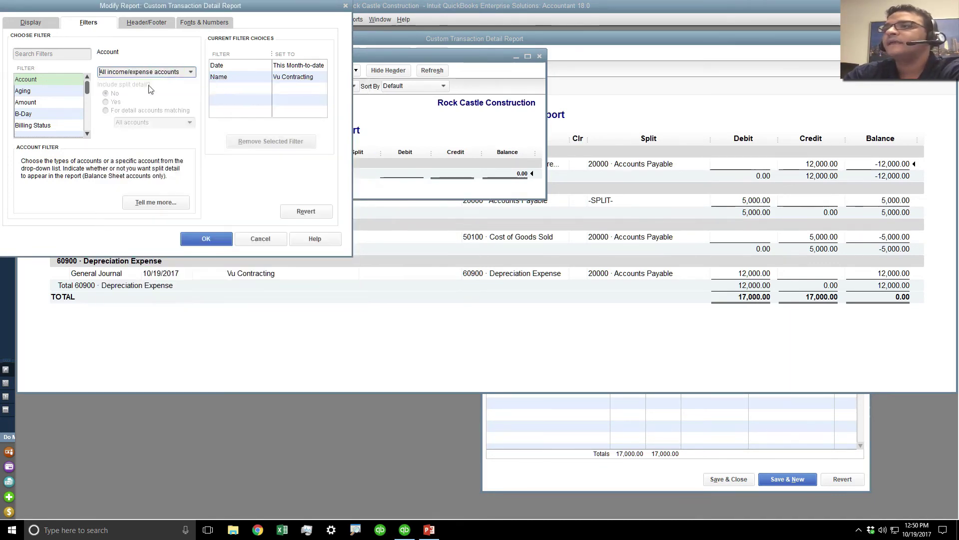
{"action": "left_click", "coordinate": [206, 238]}
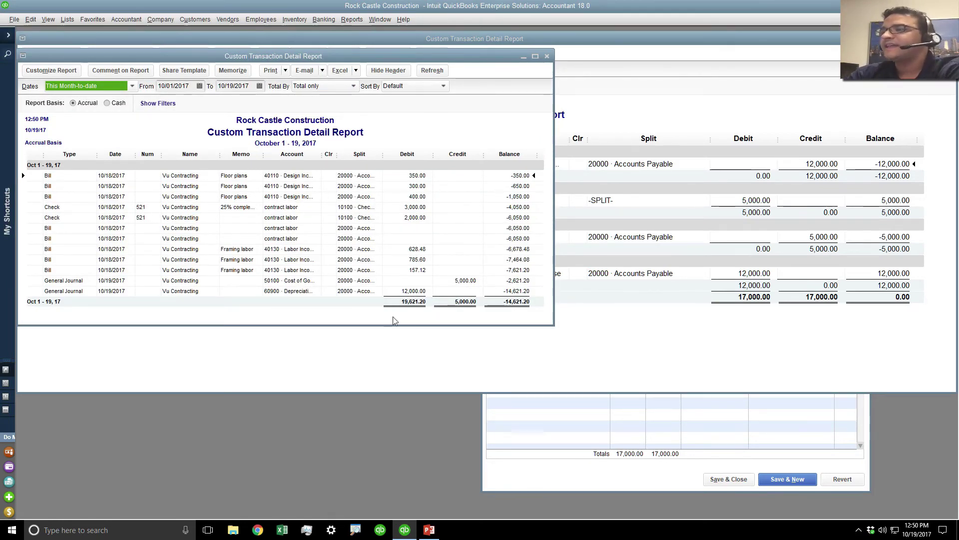
Widen the Account column to read the depreciation expense line, and close both custom transaction detail reports
{"action": "left_click_drag", "start_coordinate": [321, 155], "coordinate": [375, 155]}
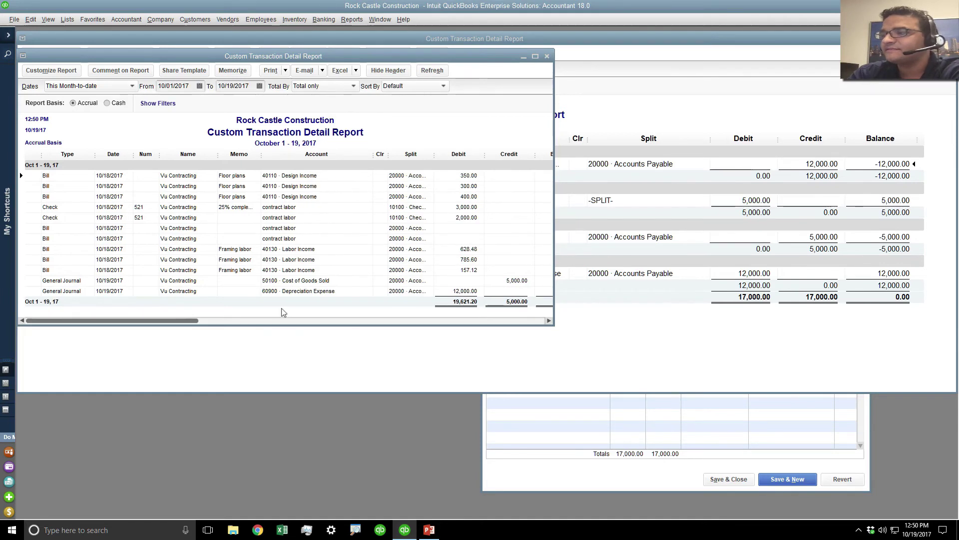
{"action": "left_click", "coordinate": [324, 291]}
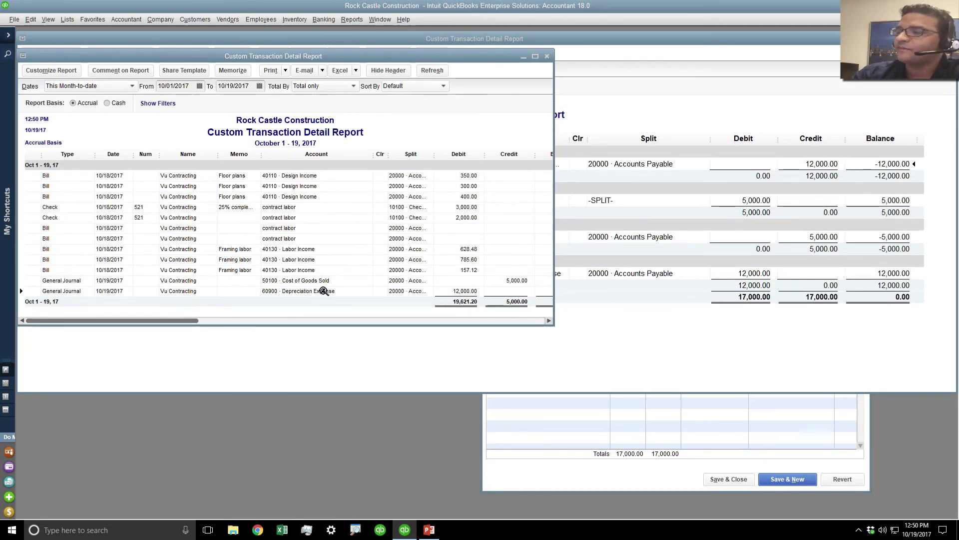
{"action": "left_click", "coordinate": [547, 56]}
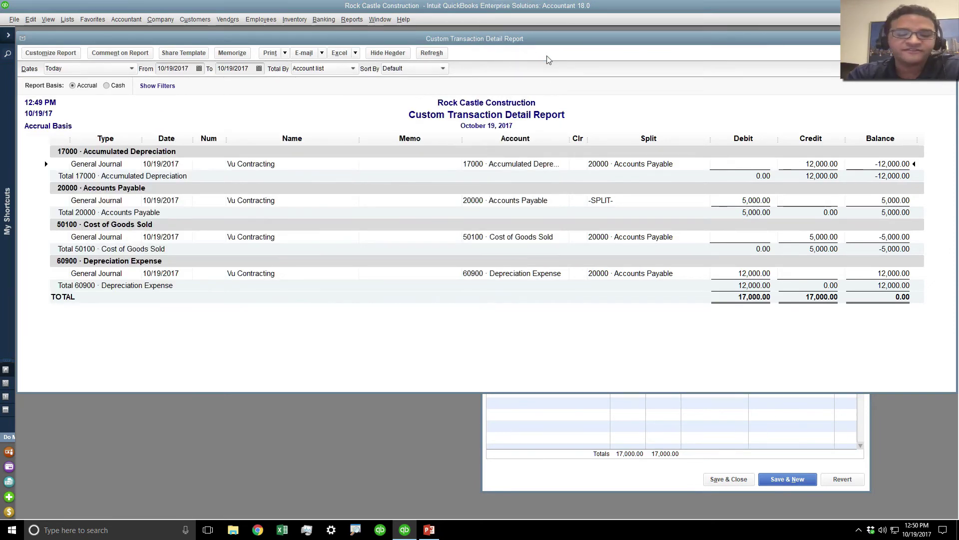
{"action": "key", "text": "Escape"}
Open the Profit & Loss report and drill down into the Net Income amount
{"action": "left_click", "coordinate": [350, 20]}
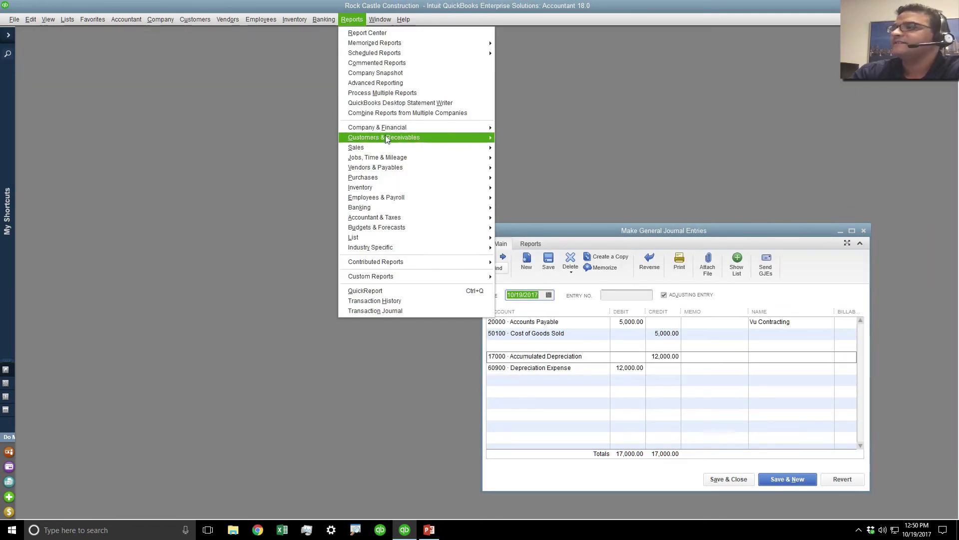
{"action": "mouse_move", "coordinate": [399, 127]}
{"action": "left_click", "coordinate": [540, 125]}
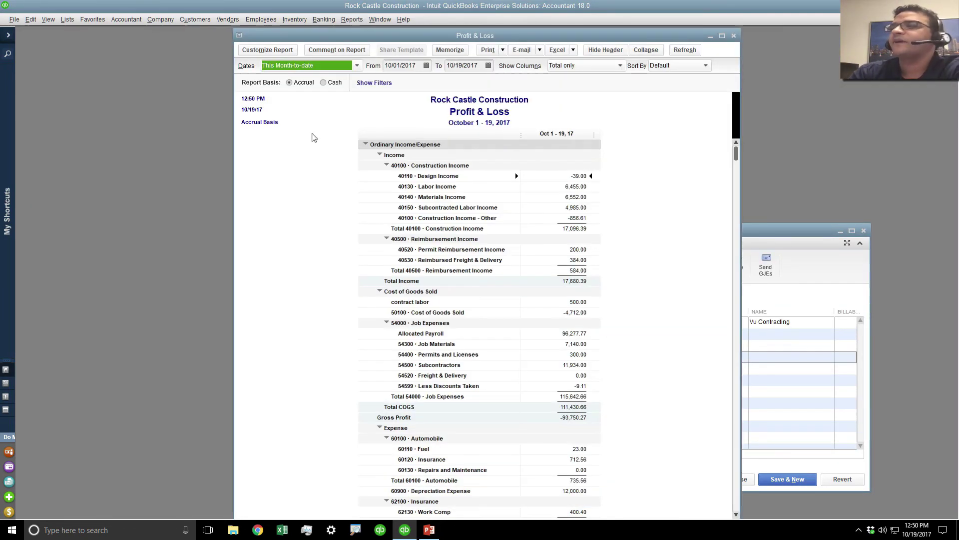
{"action": "left_click", "coordinate": [736, 483]}
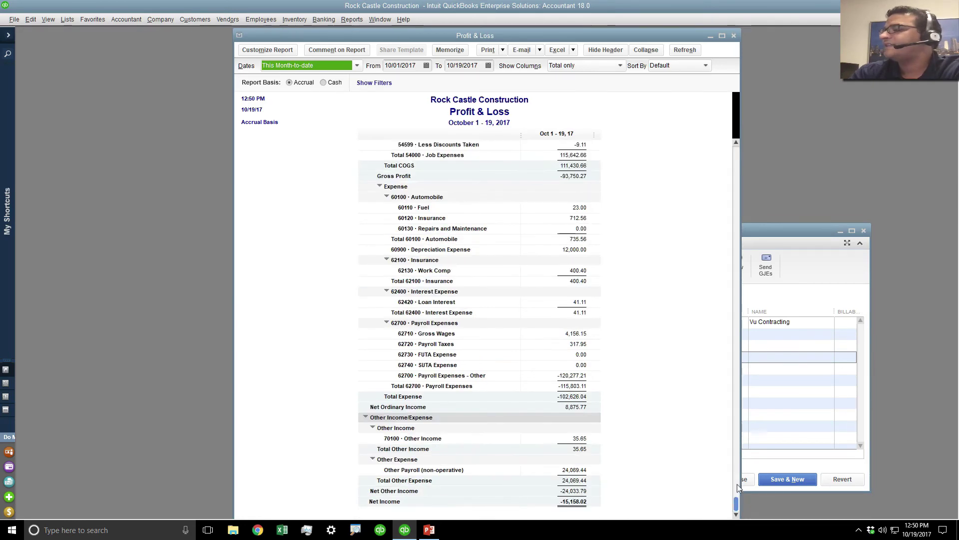
{"action": "left_click", "coordinate": [566, 501]}
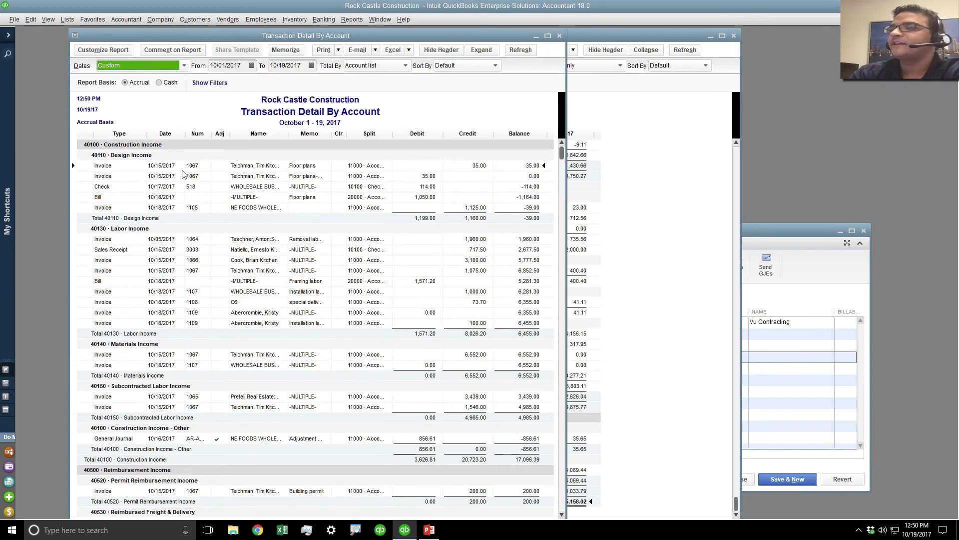
Total the transaction detail by Vendor and compare Vu Contracting's general journal lines with the journal entry
{"action": "left_click", "coordinate": [364, 66]}
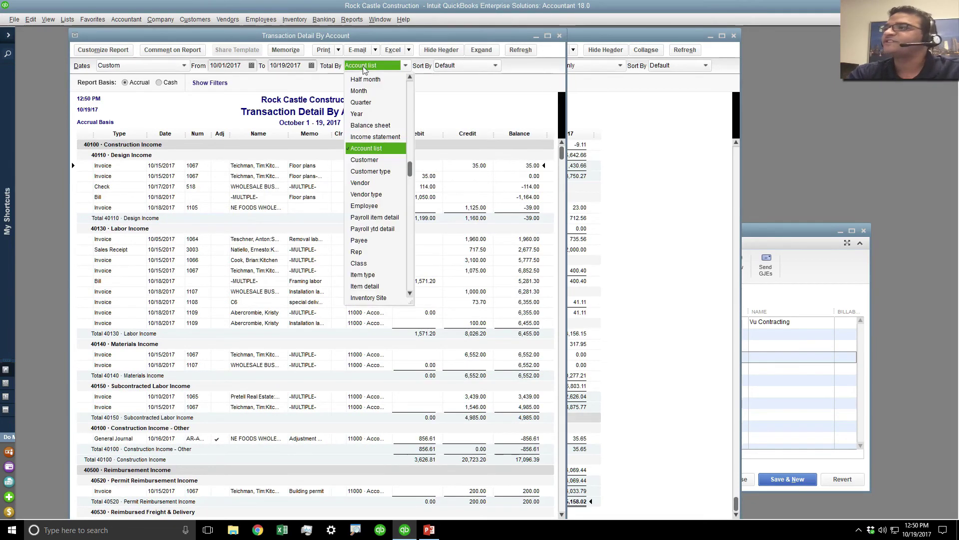
{"action": "left_click", "coordinate": [360, 182]}
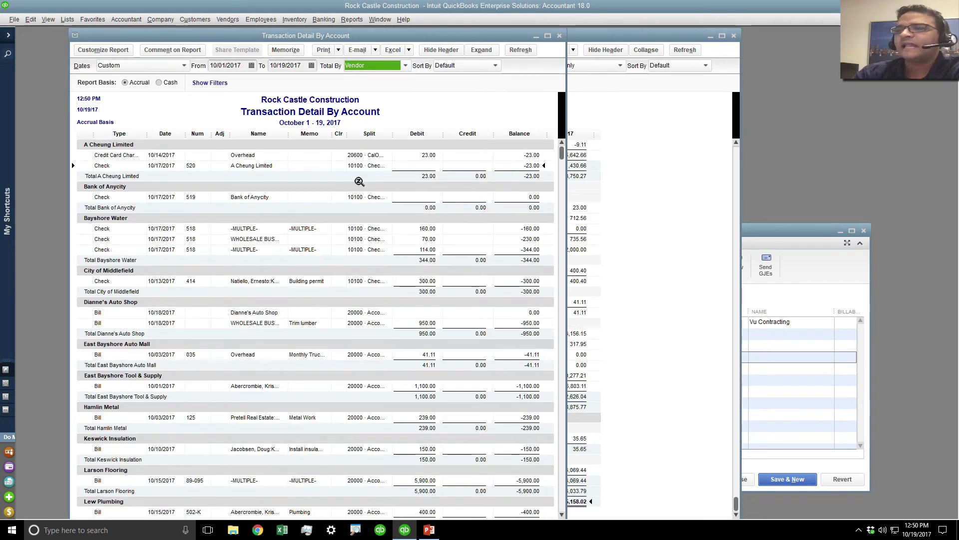
{"action": "scroll", "coordinate": [550, 300], "scroll_direction": "down", "scroll_amount": 5}
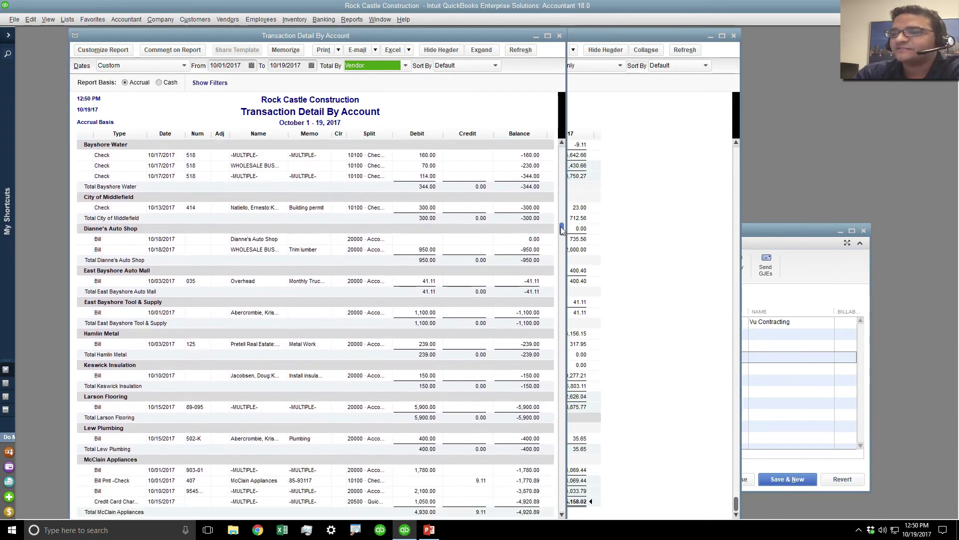
{"action": "scroll", "coordinate": [555, 322], "scroll_direction": "down", "scroll_amount": 5}
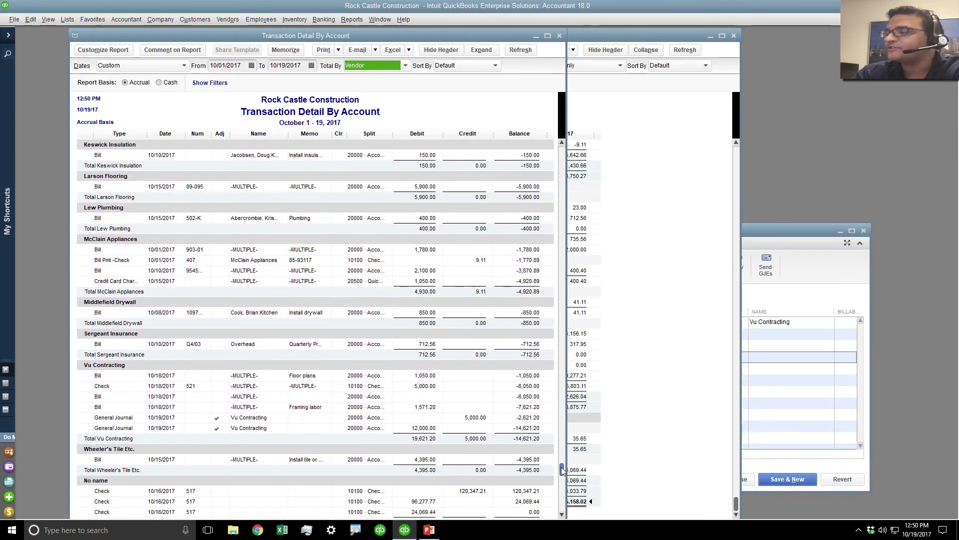
{"action": "left_click", "coordinate": [424, 430]}
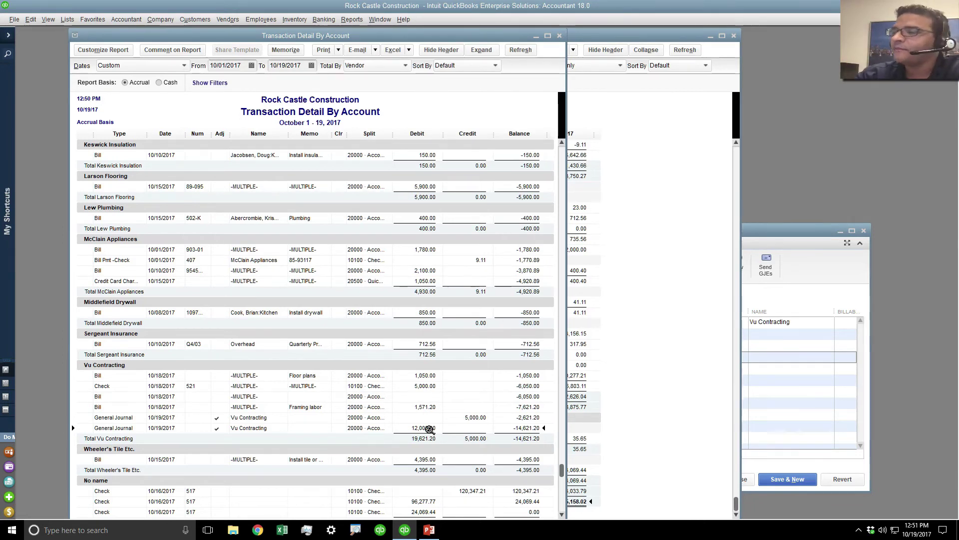
{"action": "left_click", "coordinate": [769, 231]}
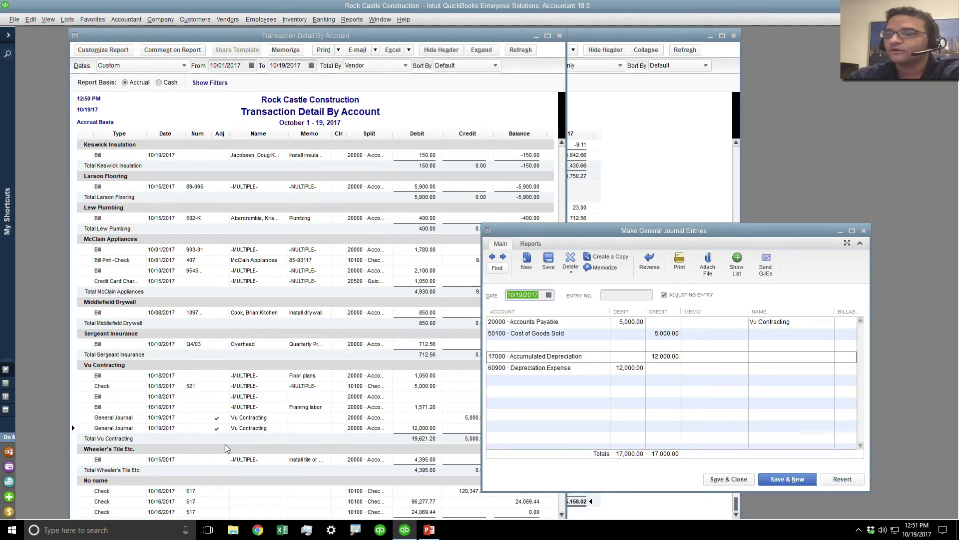
Switch to PowerPoint and run the slide show through to the Topics slide to review the remaining subjects
{"action": "left_click", "coordinate": [429, 532]}
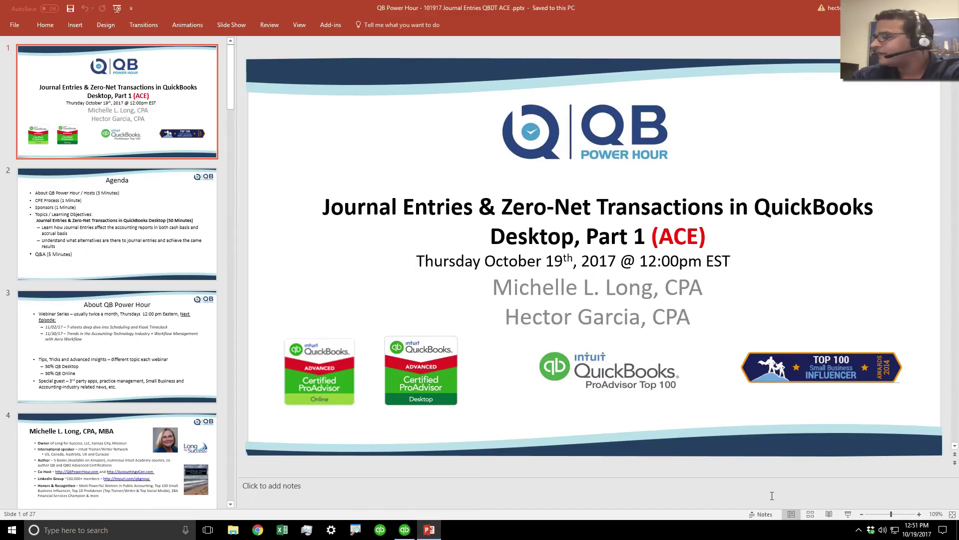
{"action": "left_click", "coordinate": [848, 514]}
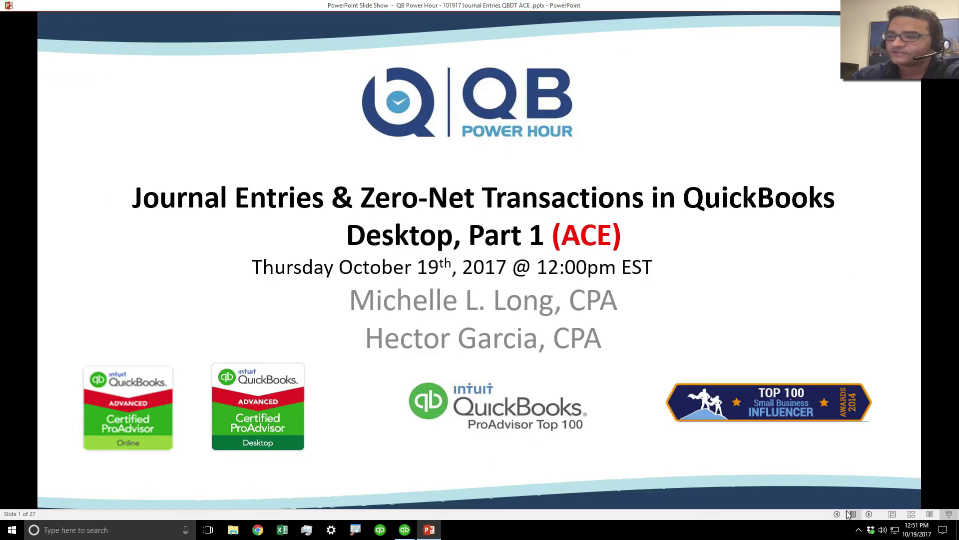
{"action": "key", "text": "Right"}
{"action": "key", "text": "Right"}
{"action": "key", "text": "Right"}
{"action": "key", "text": "Right"}
{"action": "key", "text": "Right"}
{"action": "key", "text": "Right"}
{"action": "key", "text": "Right"}
{"action": "key", "text": "Right"}
{"action": "key", "text": "Right"}
{"action": "key", "text": "Right"}
{"action": "key", "text": "Right"}
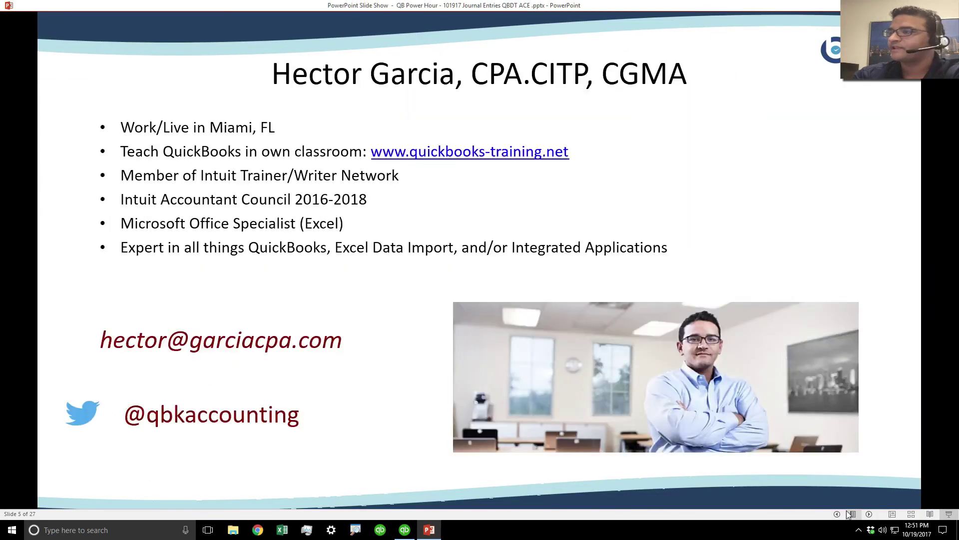
{"action": "key", "text": "Right"}
{"action": "key", "text": "Left"}
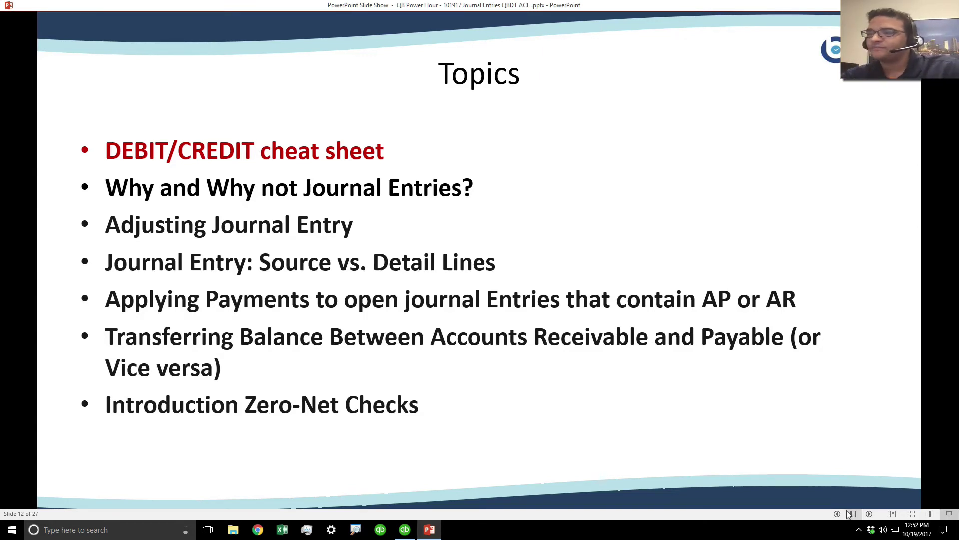
{"action": "key", "text": "Escape"}
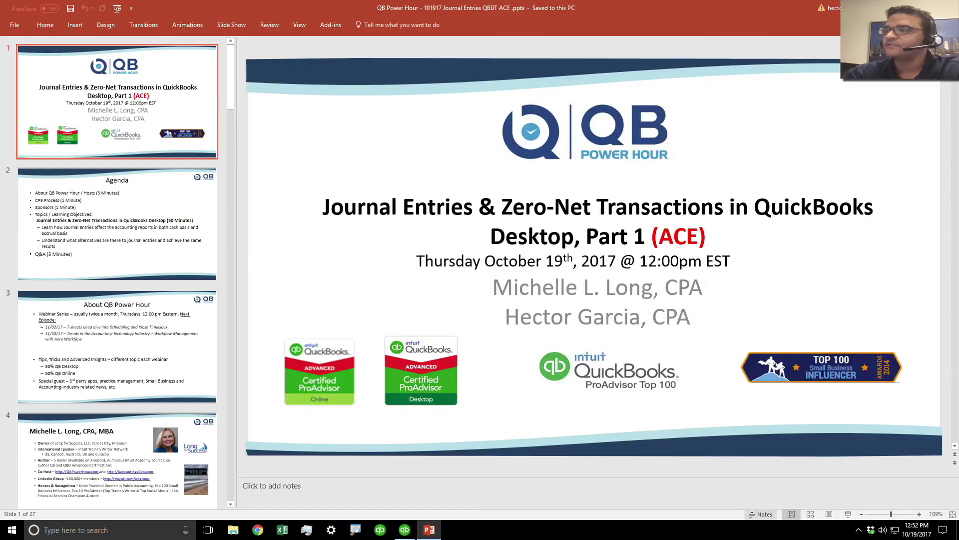
Return to QuickBooks and close the journal entry and all open report windows
{"action": "left_click", "coordinate": [405, 529]}
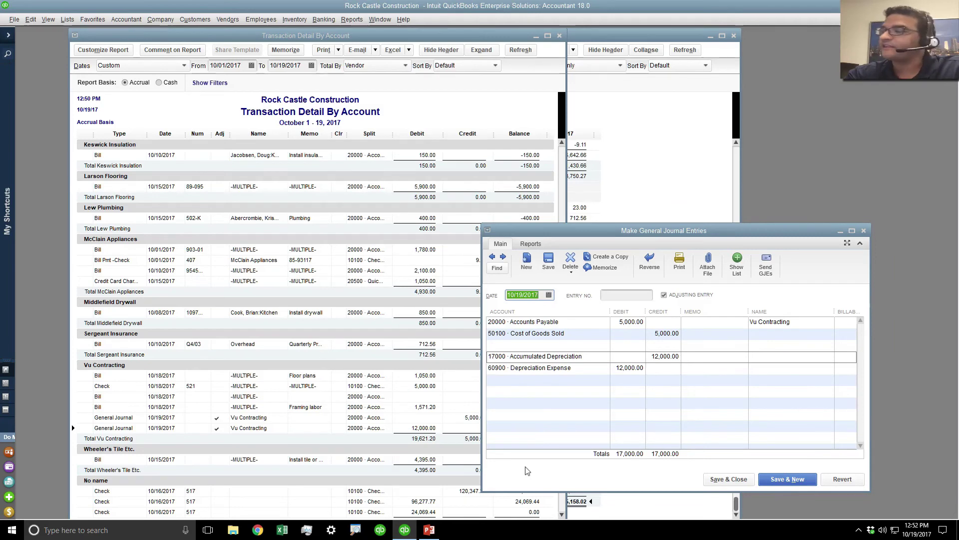
{"action": "key", "text": "Escape"}
{"action": "key", "text": "Escape"}
{"action": "key", "text": "Escape"}
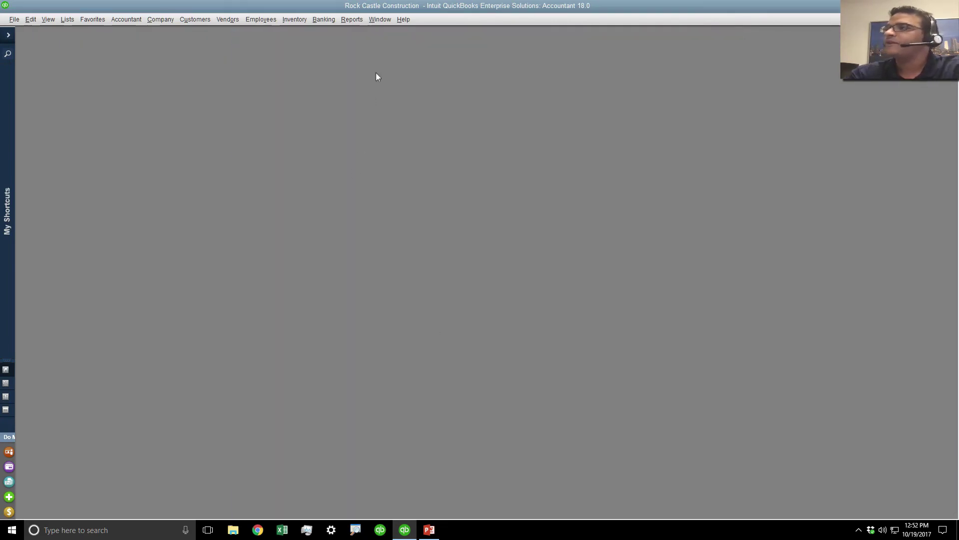
Open the Customer Balance Summary report and collapse its job rows to one line per customer
{"action": "left_click", "coordinate": [353, 20]}
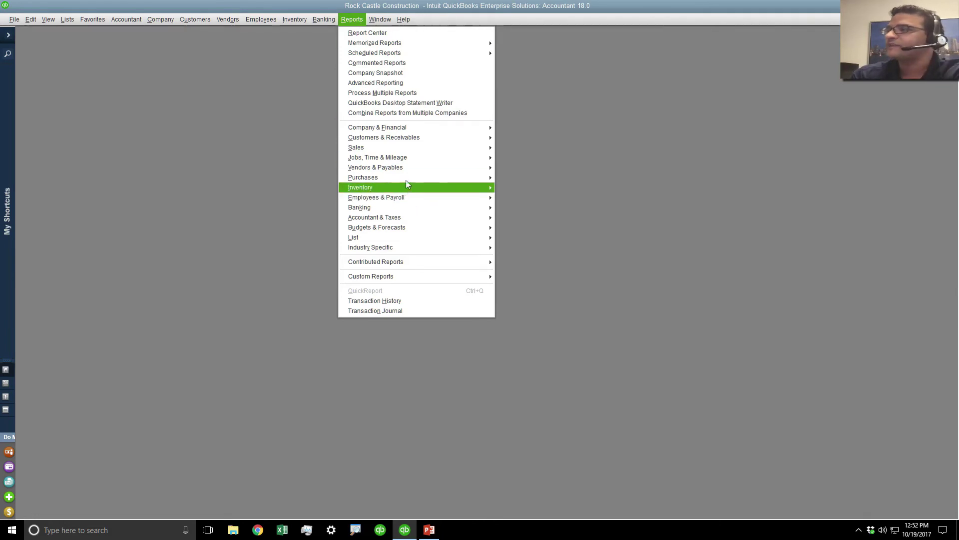
{"action": "mouse_move", "coordinate": [452, 139]}
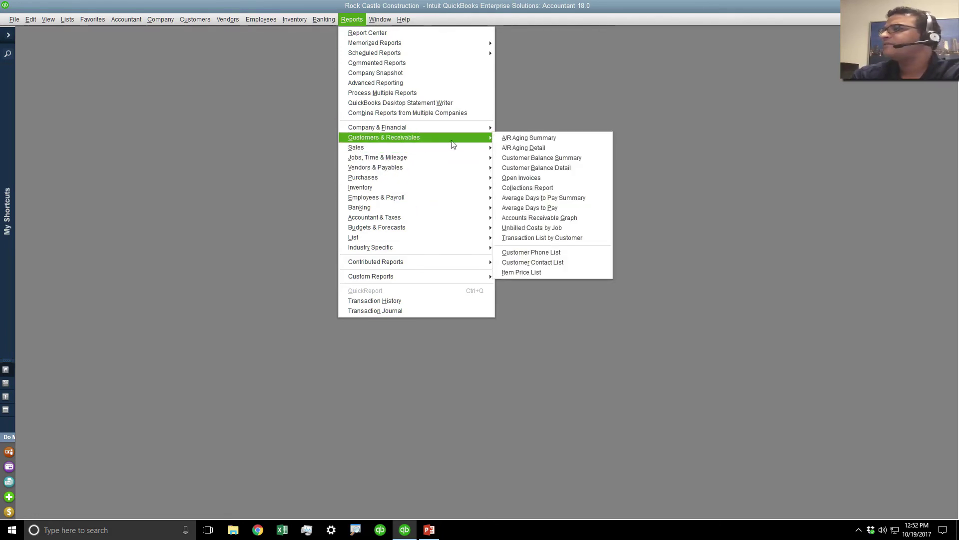
{"action": "left_click", "coordinate": [523, 159]}
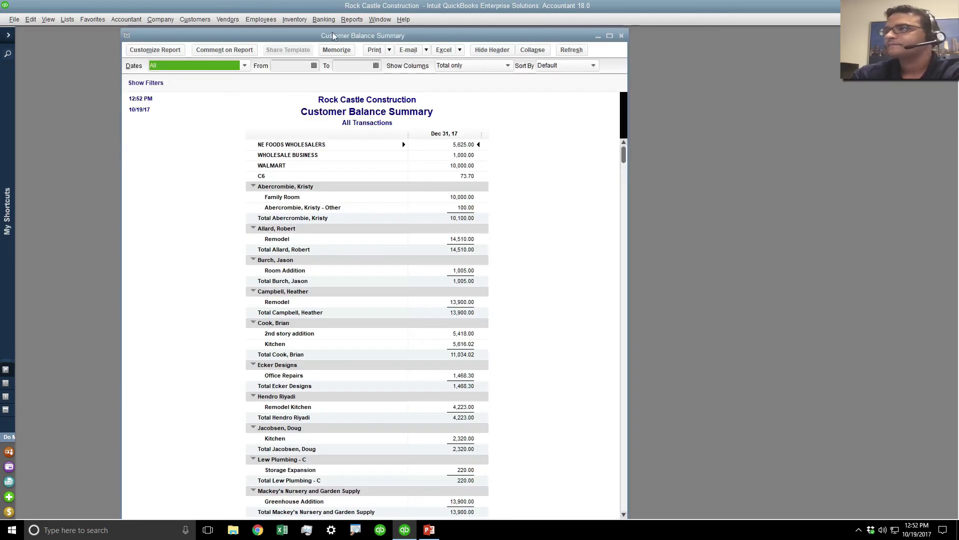
{"action": "left_click", "coordinate": [532, 50]}
Open the Vendor Balance Summary report and arrange it side by side with the Customer Balance Summary
{"action": "left_click", "coordinate": [352, 19]}
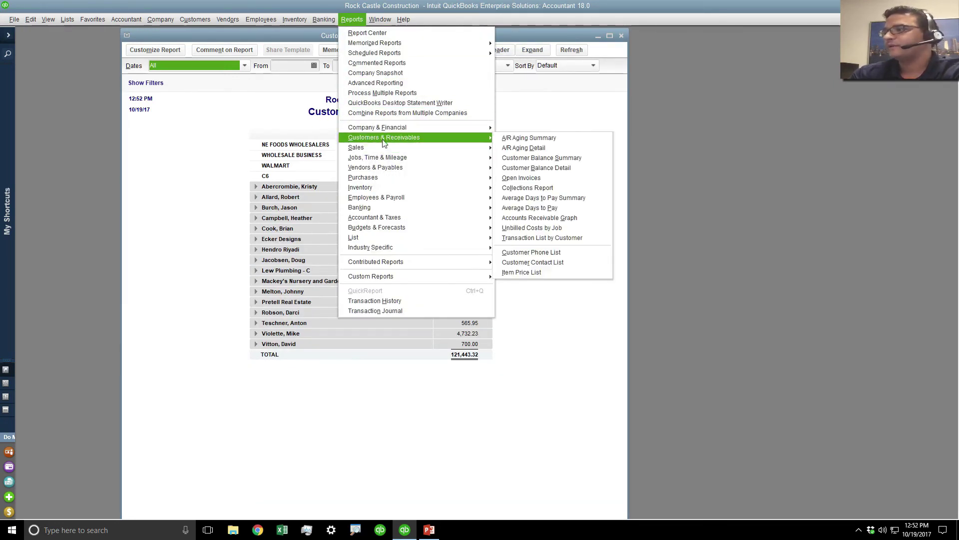
{"action": "mouse_move", "coordinate": [387, 172]}
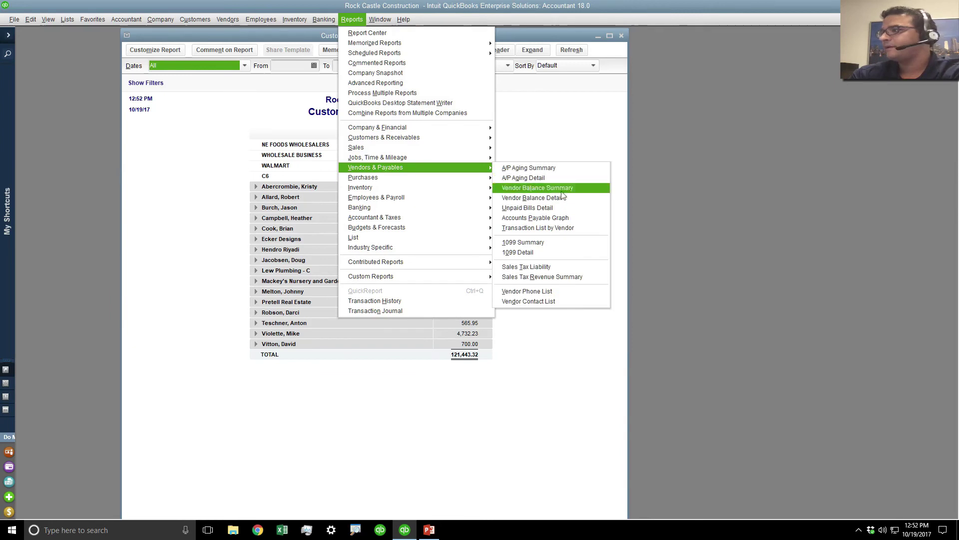
{"action": "left_click", "coordinate": [536, 191]}
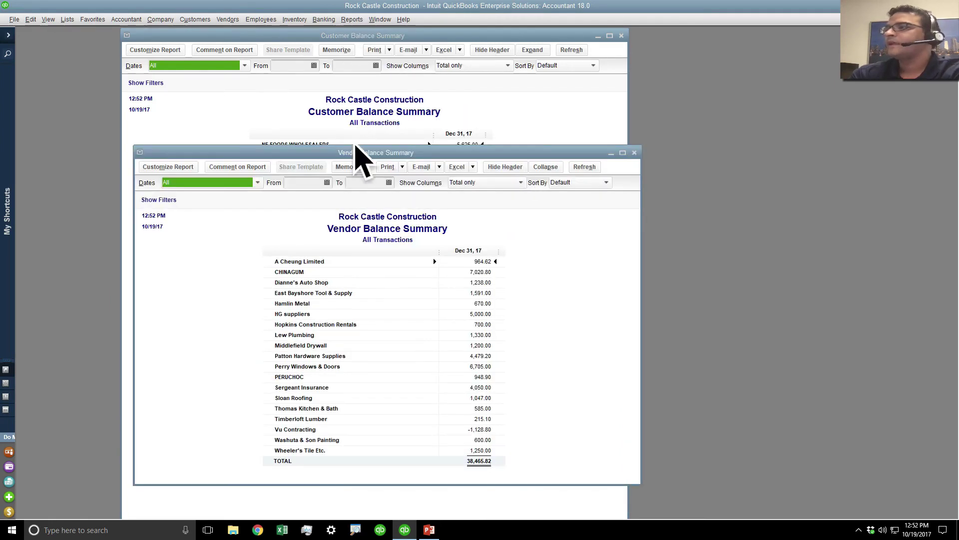
{"action": "left_click_drag", "start_coordinate": [359, 154], "coordinate": [573, 110]}
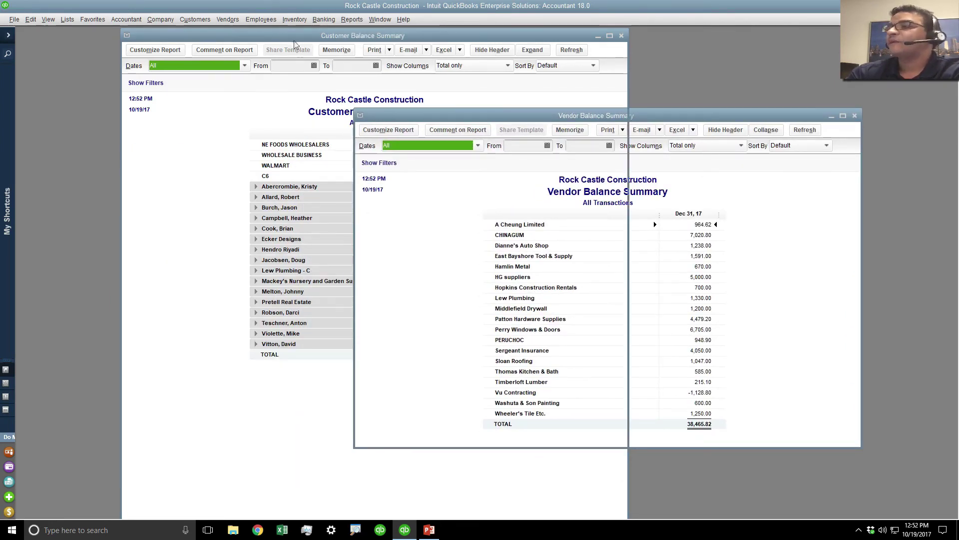
{"action": "left_click_drag", "start_coordinate": [294, 39], "coordinate": [152, 35]}
{"action": "left_click_drag", "start_coordinate": [534, 122], "coordinate": [536, 80]}
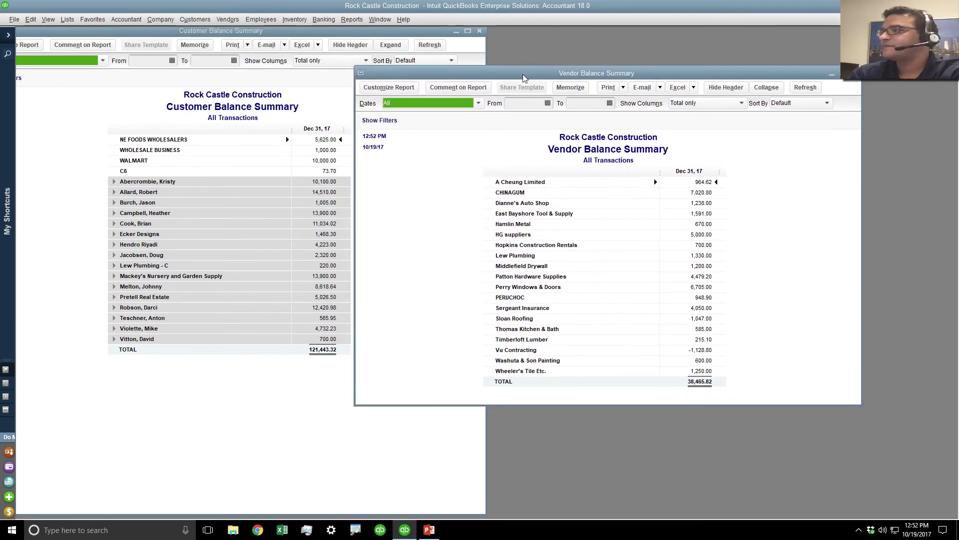
Place the Vendor Balance Summary window beside the Customer Balance Summary and compare the customer and vendor balances
{"action": "left_click_drag", "start_coordinate": [425, 74], "coordinate": [431, 45]}
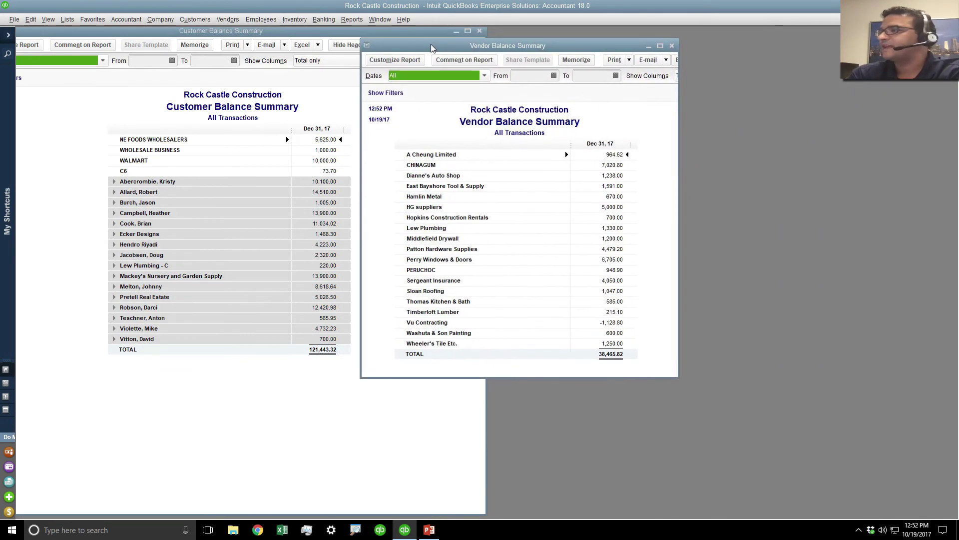
{"action": "left_click", "coordinate": [295, 146]}
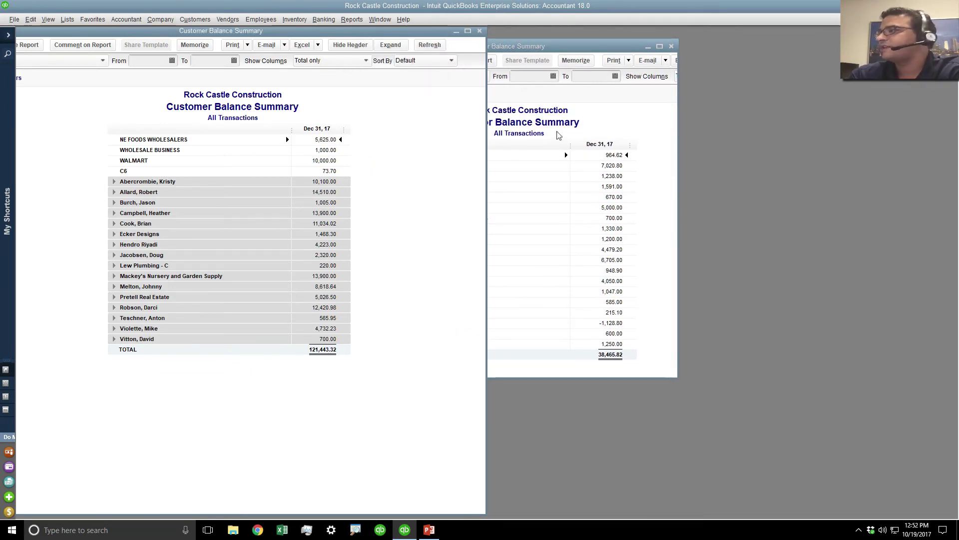
{"action": "left_click", "coordinate": [549, 45]}
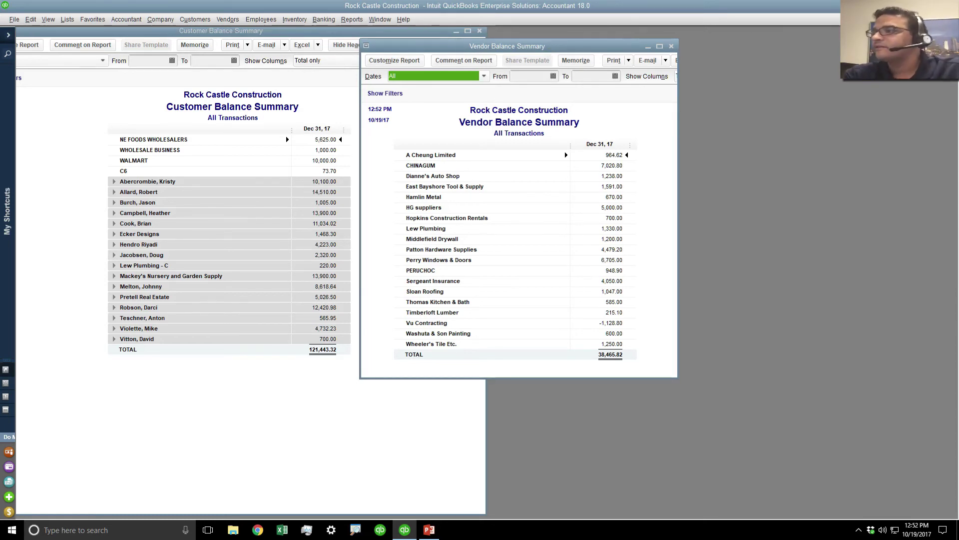
{"action": "left_click", "coordinate": [426, 168]}
{"action": "left_click", "coordinate": [426, 168]}
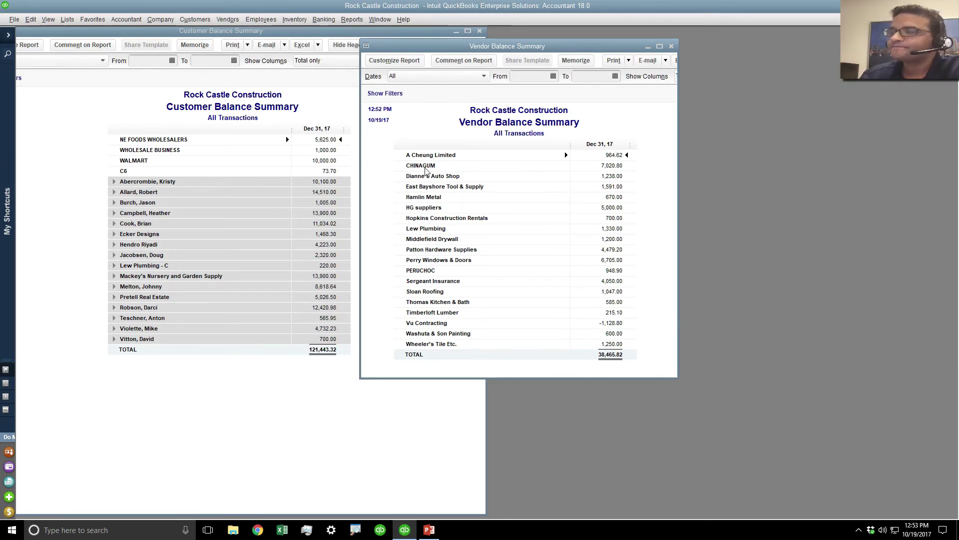
Start a new general journal entry with a 50,000.00 debit to Accounts Payable under the name CHINAGUM
{"action": "left_click", "coordinate": [162, 21]}
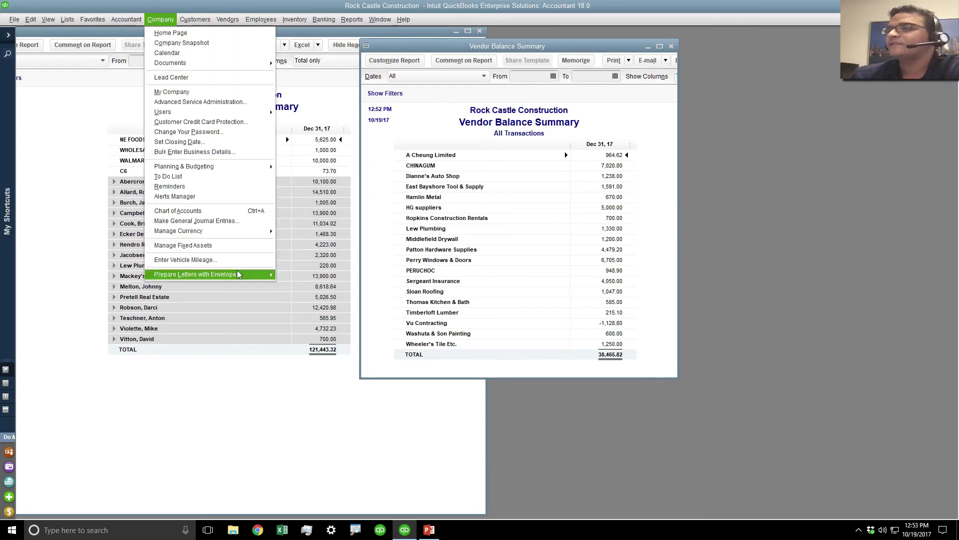
{"action": "left_click", "coordinate": [230, 221]}
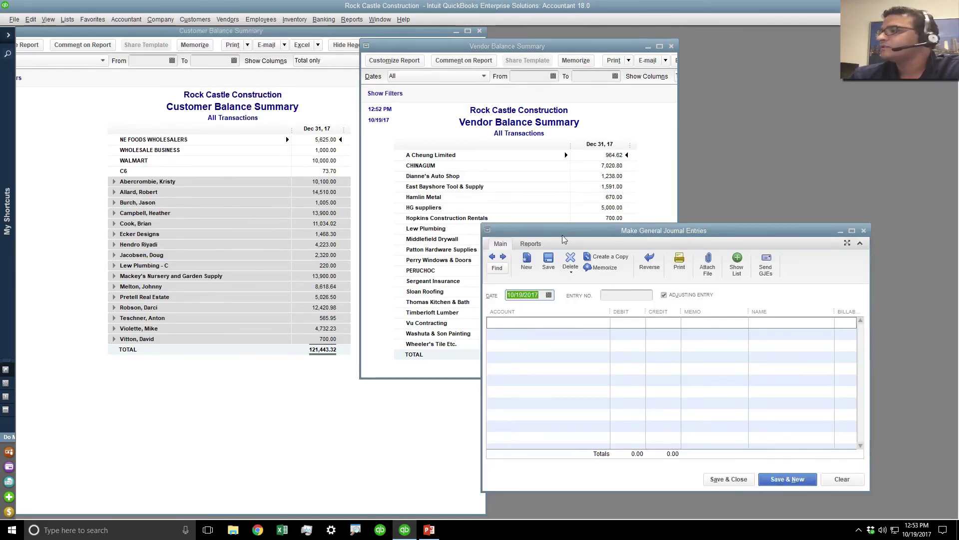
{"action": "left_click_drag", "start_coordinate": [562, 235], "coordinate": [563, 289]}
{"action": "left_click", "coordinate": [504, 376]}
{"action": "type", "text": "Accounts Payable"}
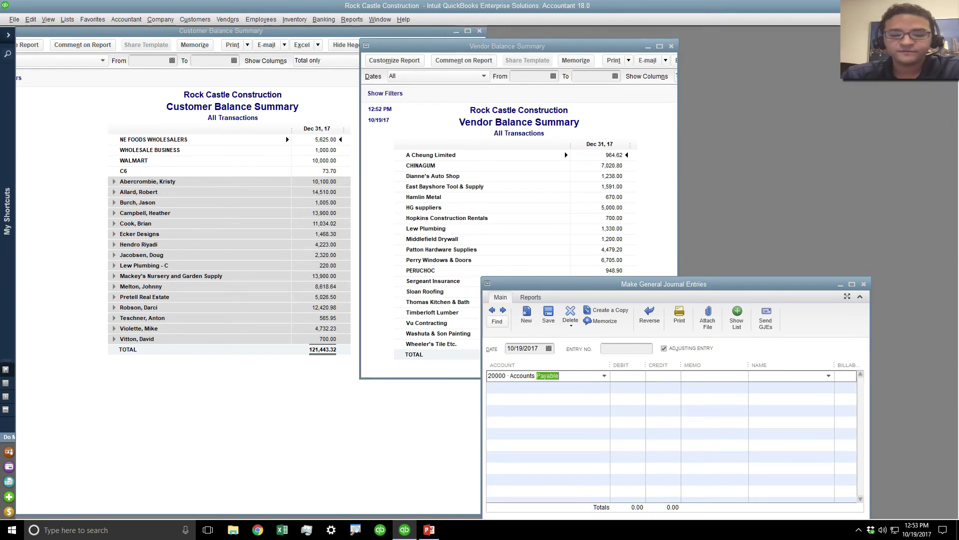
{"action": "key", "text": "Tab"}
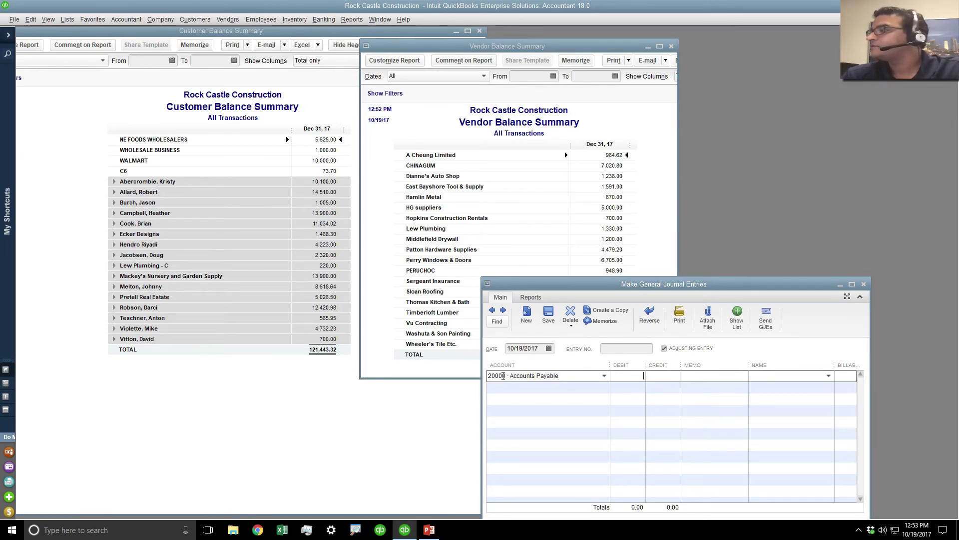
{"action": "type", "text": "50000"}
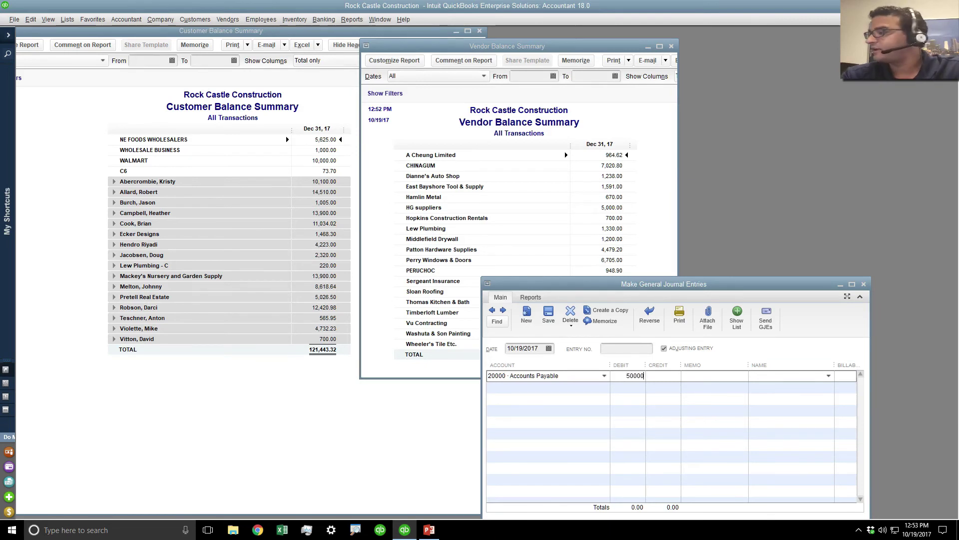
{"action": "key", "text": "Tab"}
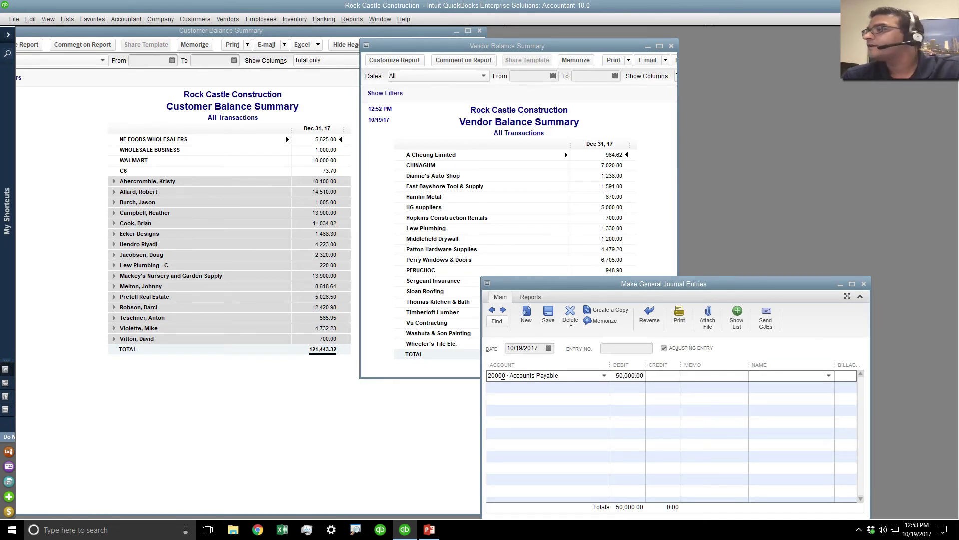
{"action": "type", "text": "CHINAGUM"}
{"action": "key", "text": "Tab"}
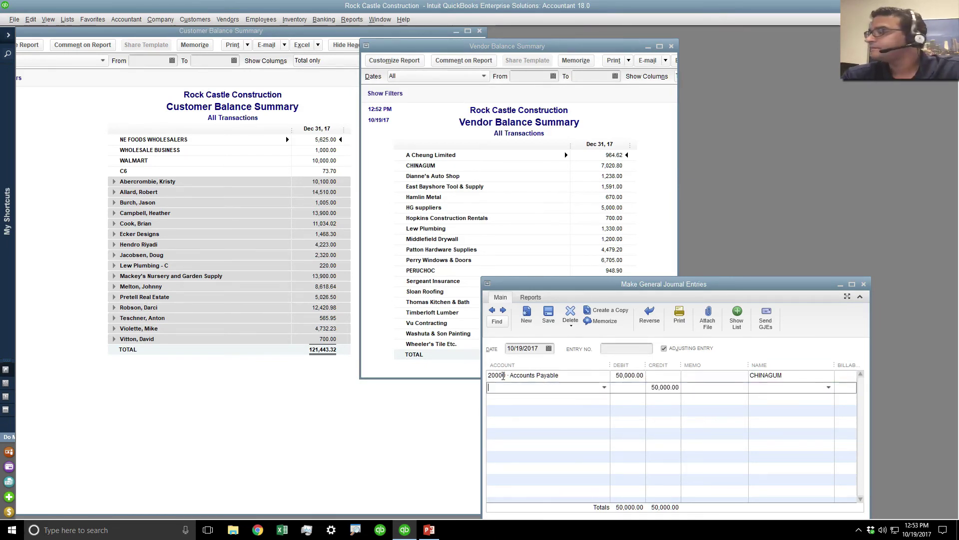
Add an Accounts Receivable credit line for NE FOODS WHOLESALERS and set both the debit and the credit to 5,000.00
{"action": "type", "text": "Accounts "}
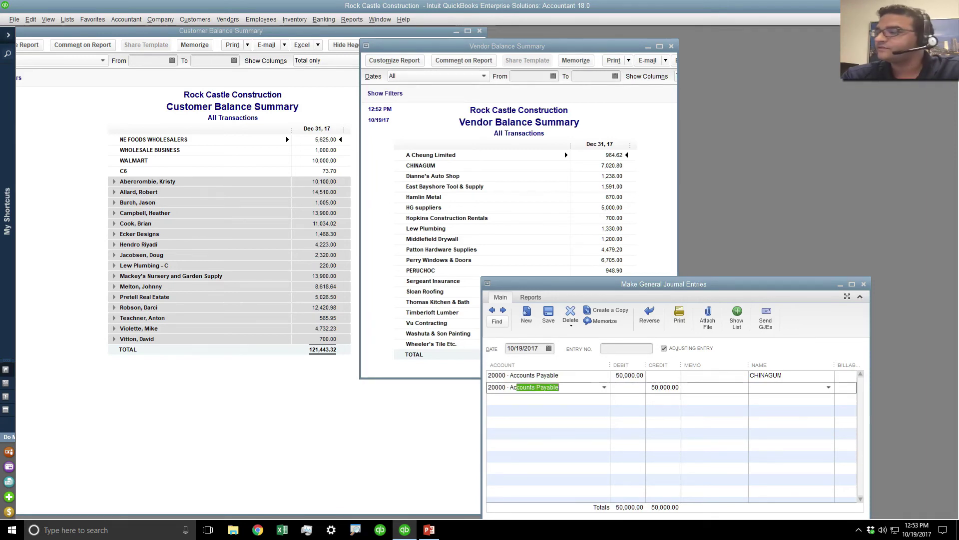
{"action": "type", "text": "Receiv"}
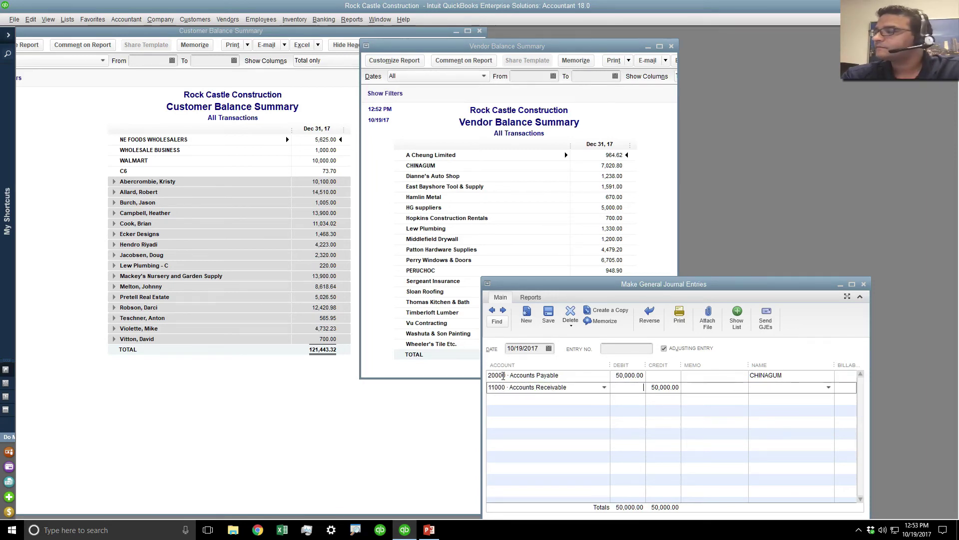
{"action": "key", "text": "Tab"}
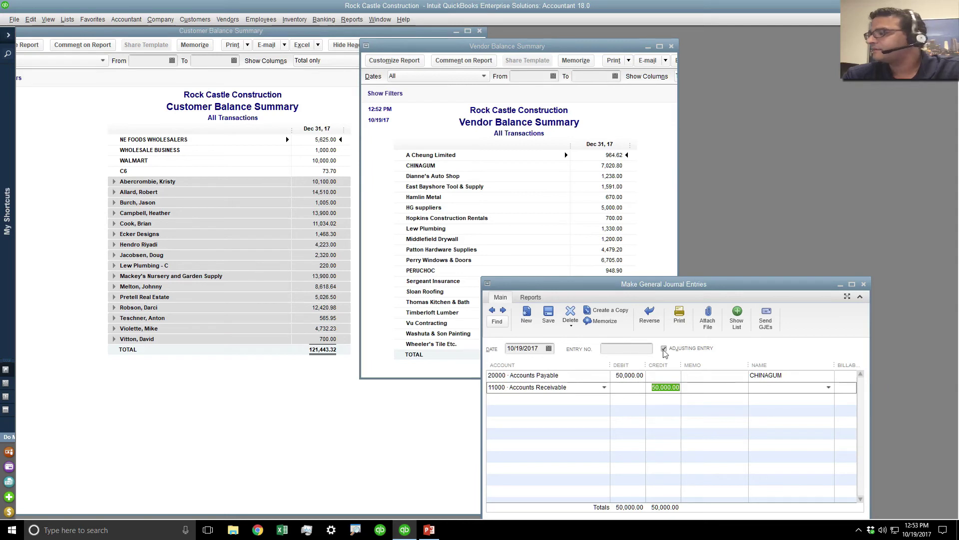
{"action": "left_click", "coordinate": [618, 376]}
{"action": "type", "text": "5000"}
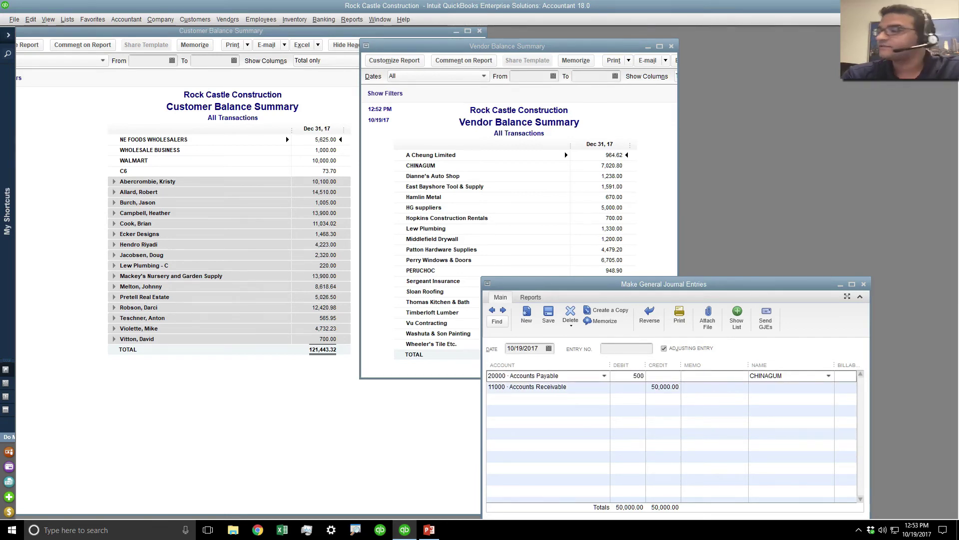
{"action": "key", "text": "Down"}
{"action": "key", "text": "Tab"}
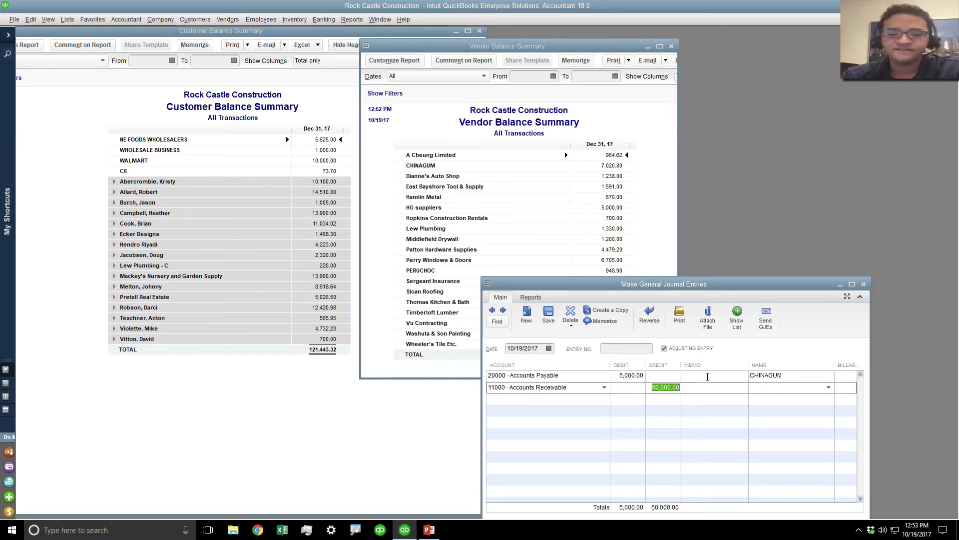
{"action": "type", "text": "5000"}
{"action": "key", "text": "Tab"}
{"action": "key", "text": "Tab"}
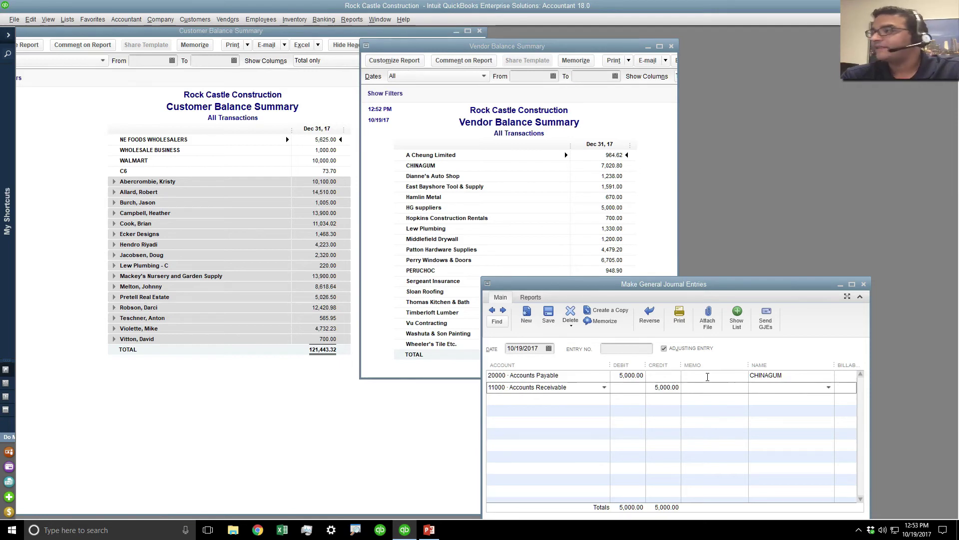
{"action": "type", "text": "NE FOODS WHOLESALERS"}
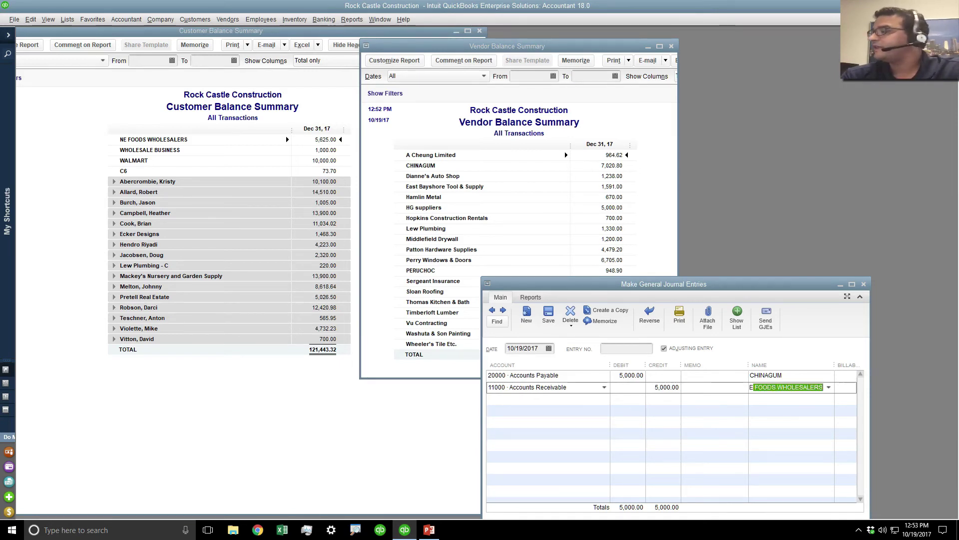
{"action": "key", "text": "Tab"}
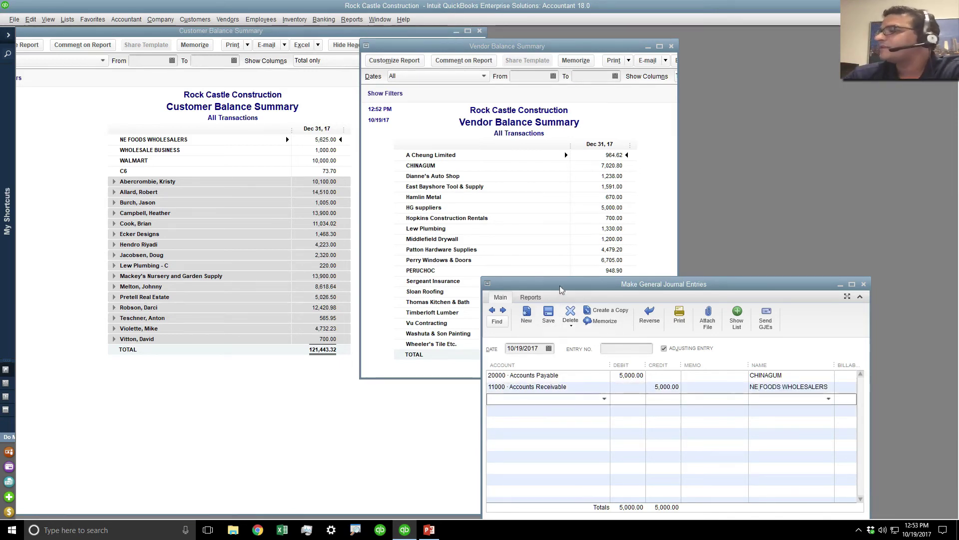
Reposition and widen the journal entry window, and try to save the entry with both Accounts Payable and Accounts Receivable lines
{"action": "left_click_drag", "start_coordinate": [560, 286], "coordinate": [457, 193]}
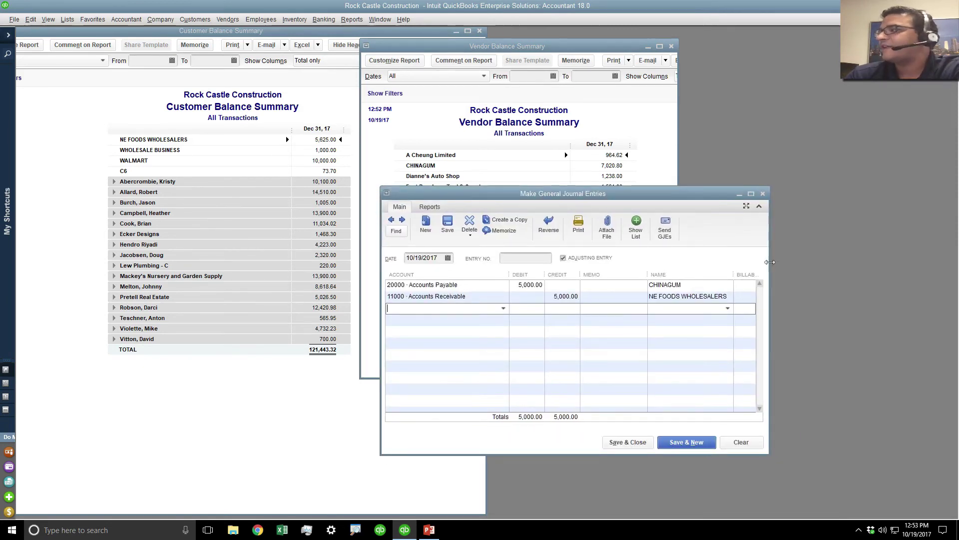
{"action": "left_click_drag", "start_coordinate": [770, 263], "coordinate": [827, 263]}
{"action": "left_click", "coordinate": [447, 224]}
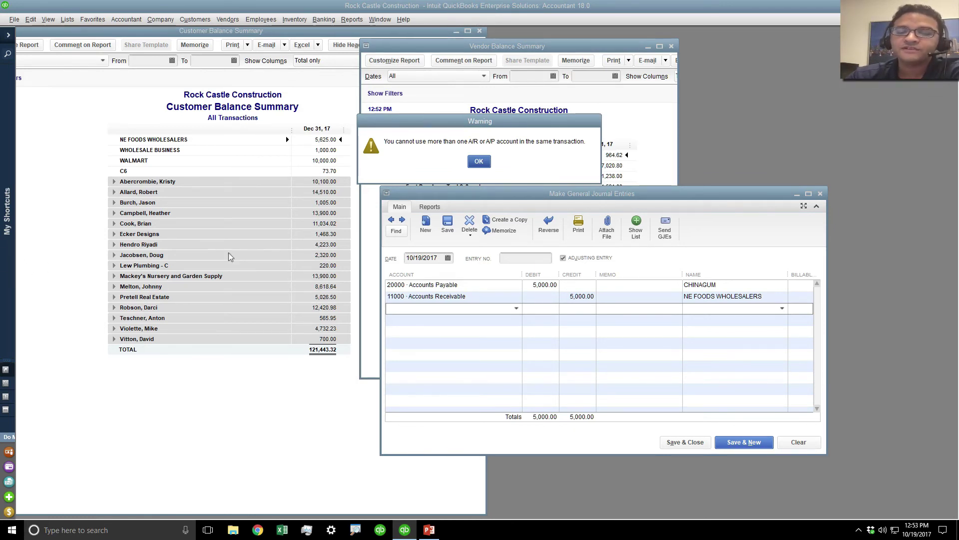
{"action": "left_click", "coordinate": [478, 162]}
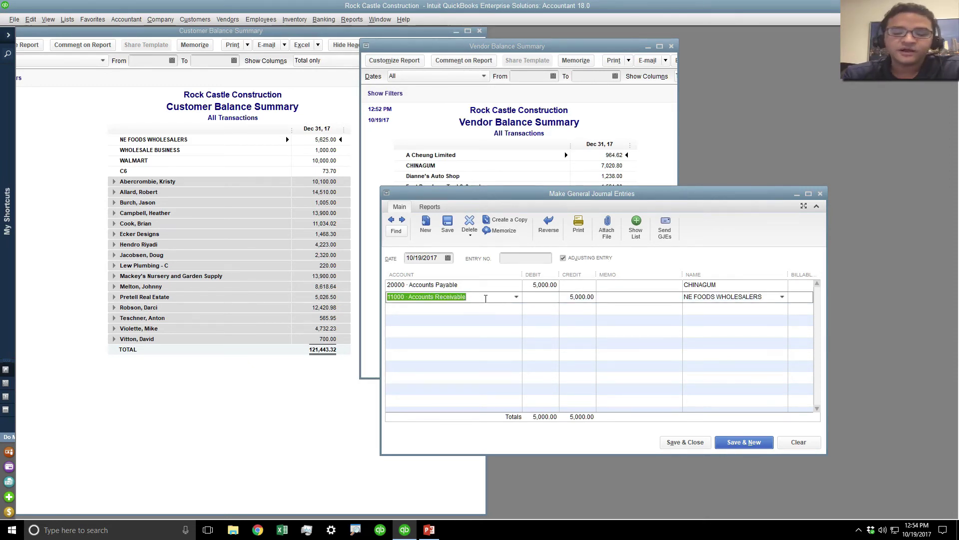
Replace the Accounts Receivable line's account with a new account BALANCE TRANSFER CKEARING, setting its type to Other Current Liability
{"action": "type", "text": "BALANCE TRANS"}
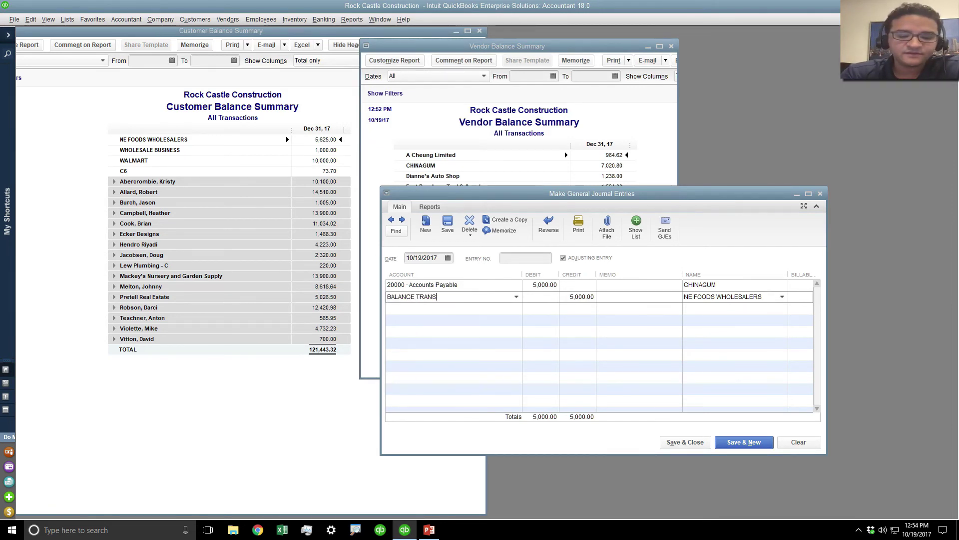
{"action": "type", "text": "FER CKEARING"}
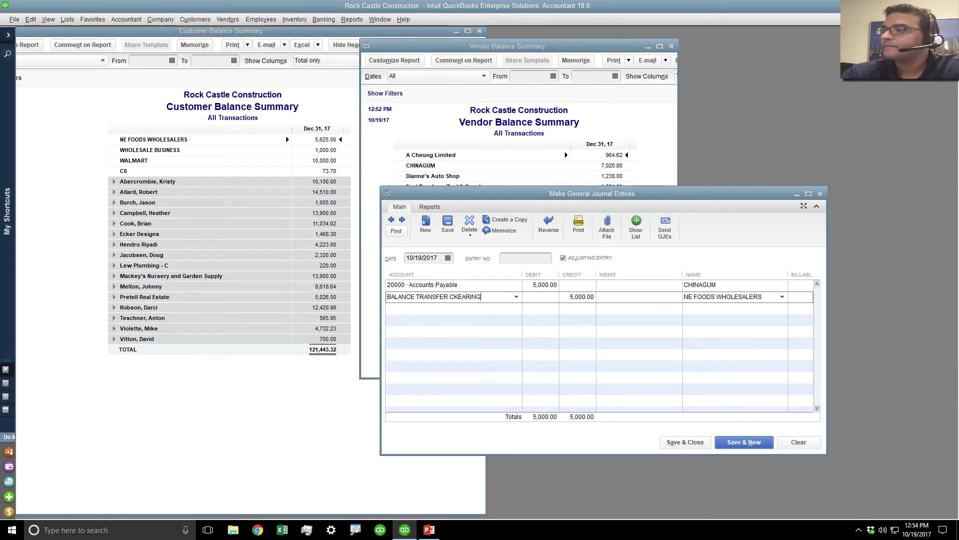
{"action": "key", "text": "Tab"}
{"action": "left_click", "coordinate": [456, 161]}
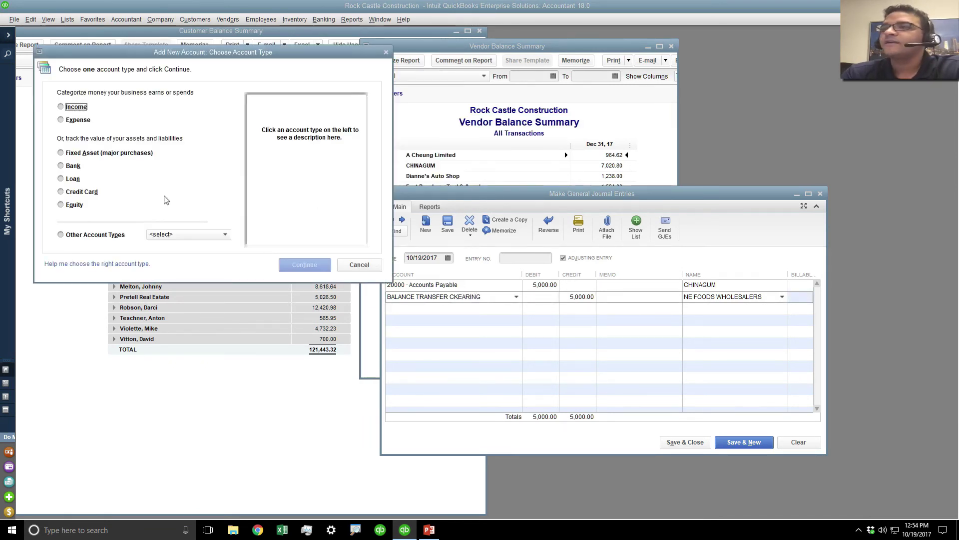
{"action": "left_click", "coordinate": [71, 181]}
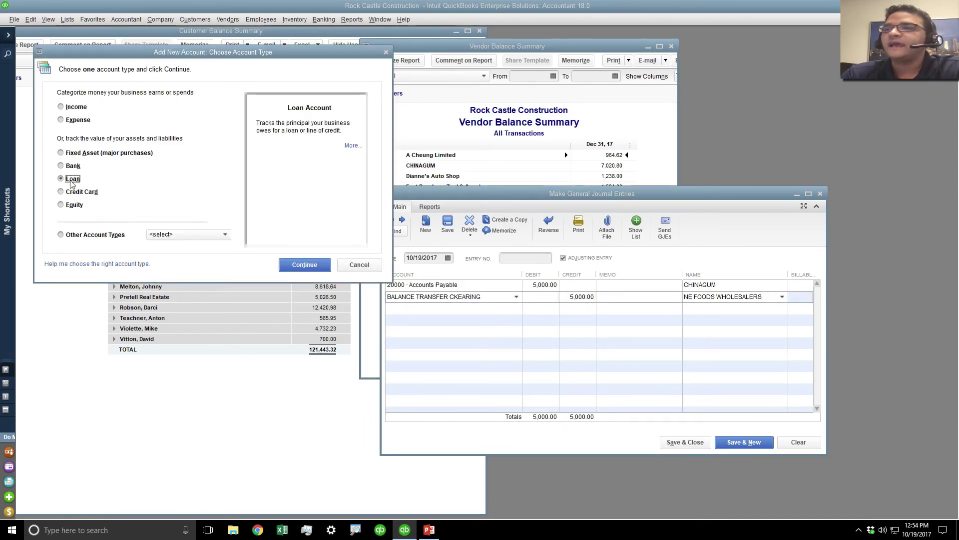
{"action": "left_click", "coordinate": [224, 234]}
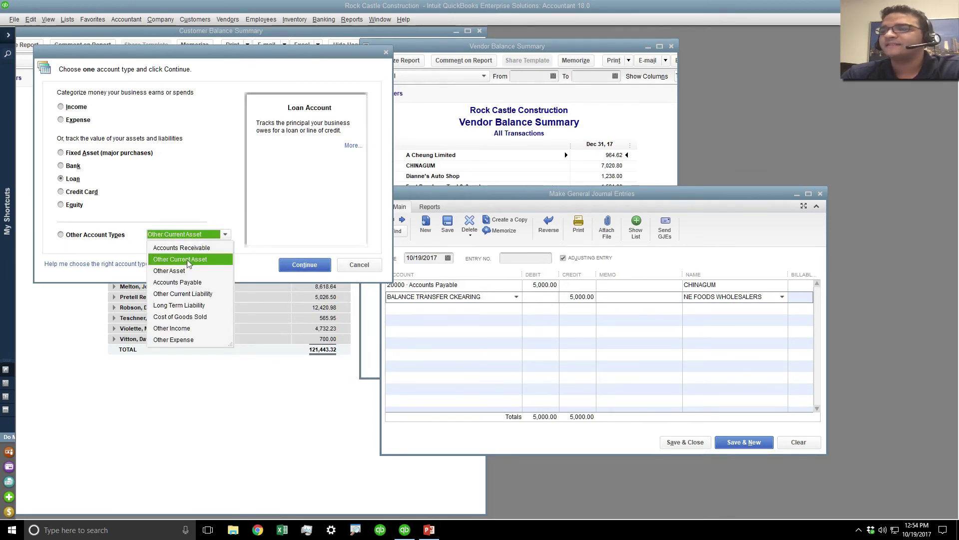
{"action": "left_click", "coordinate": [193, 293]}
{"action": "left_click", "coordinate": [296, 271]}
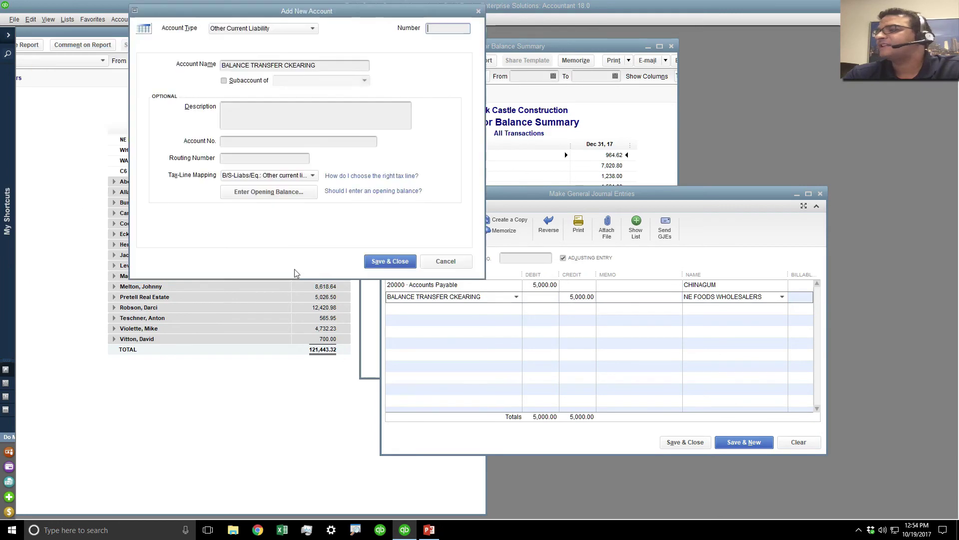
Correct the new account's name to BALANCE TRANSFER CLEARING and save the account
{"action": "left_click", "coordinate": [295, 66]}
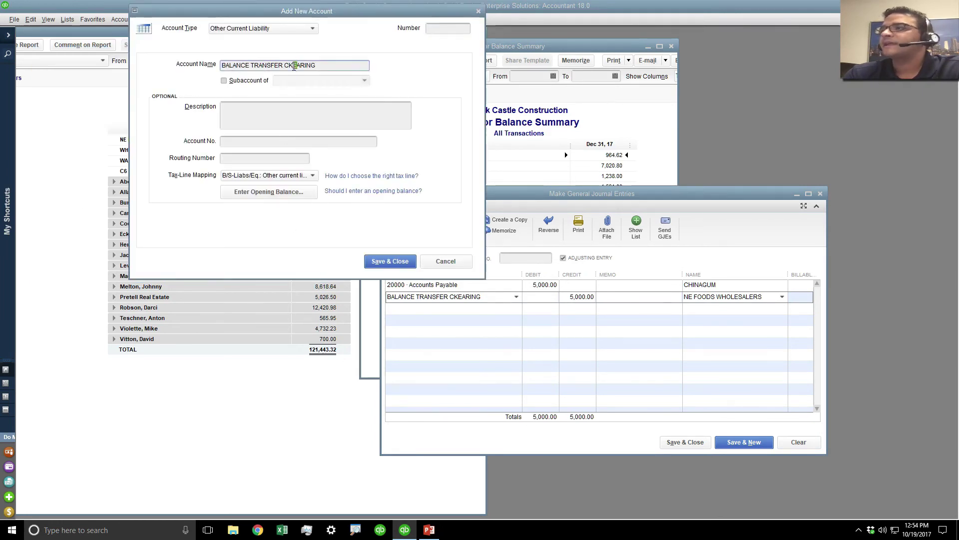
{"action": "key", "text": "Left"}
{"action": "key", "text": "BackSpace"}
{"action": "type", "text": "C"}
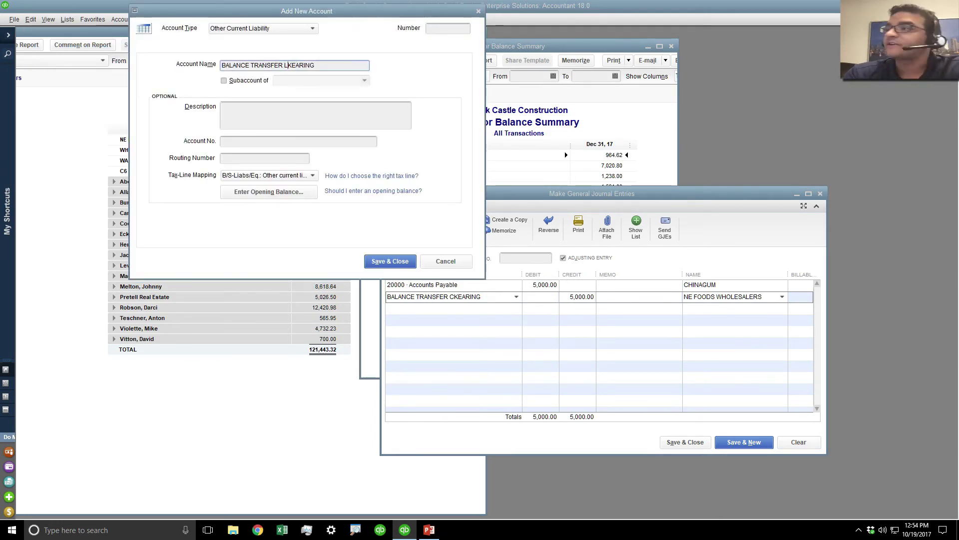
{"action": "key", "text": "Delete"}
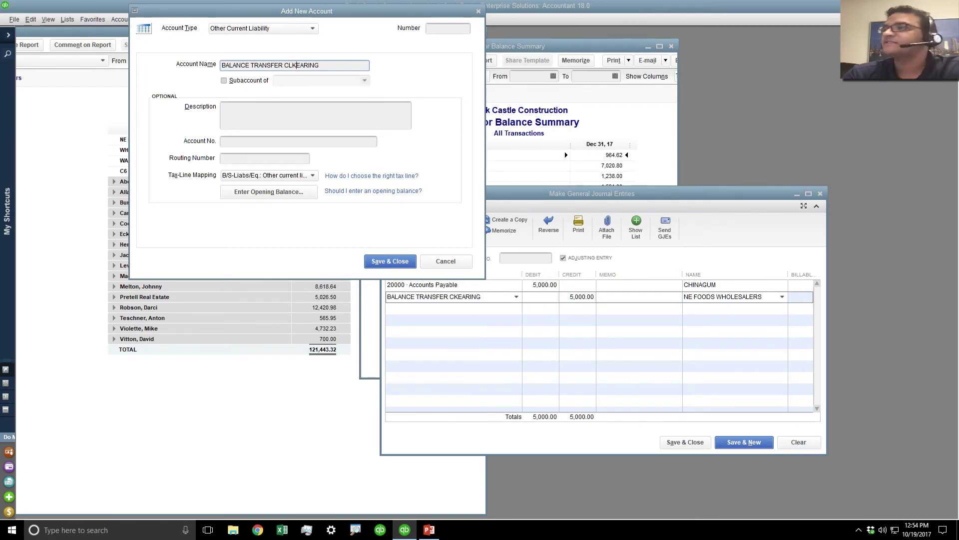
{"action": "type", "text": "L"}
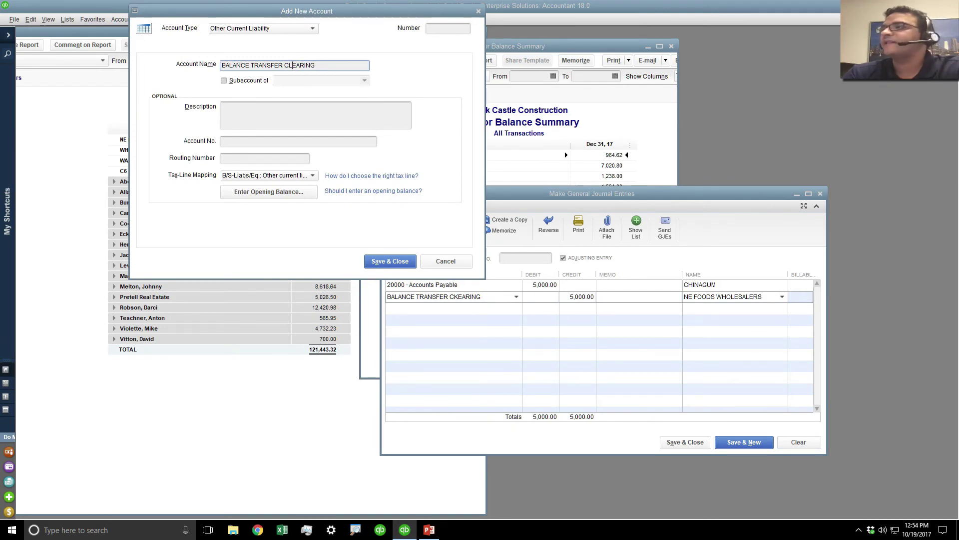
{"action": "left_click", "coordinate": [380, 260]}
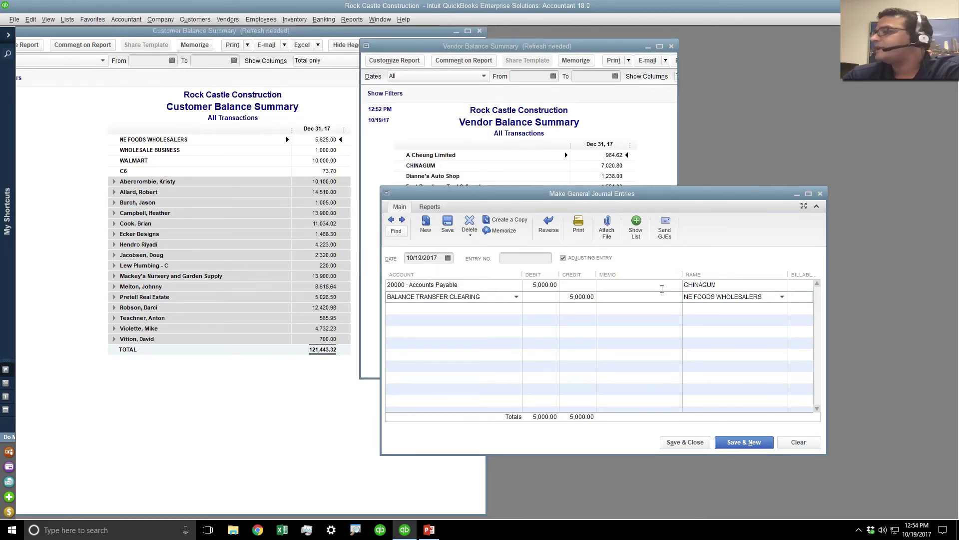
Check both lines of the journal entry and save it with the BALANCE TRANSFER CLEARING credit for NE FOODS WHOLESALERS
{"action": "left_click", "coordinate": [483, 290]}
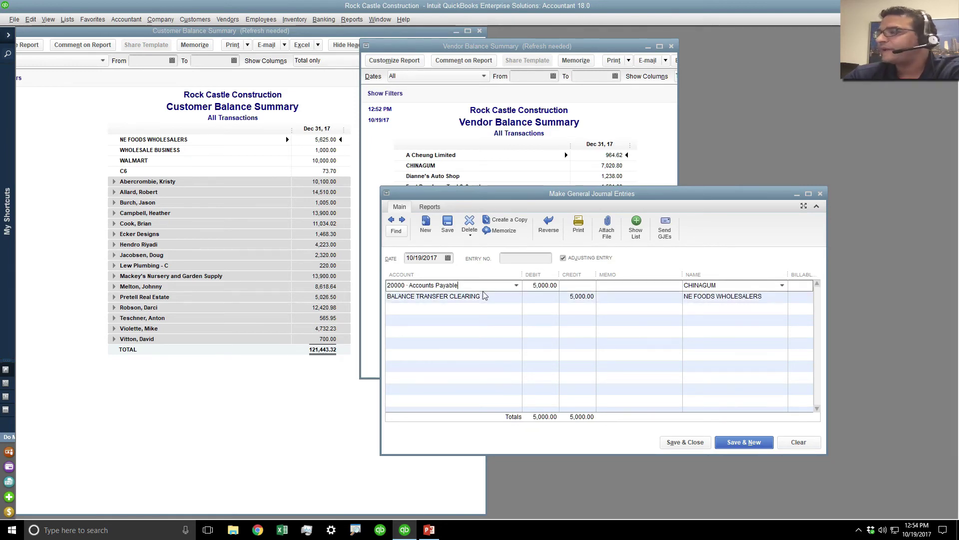
{"action": "left_click", "coordinate": [503, 300]}
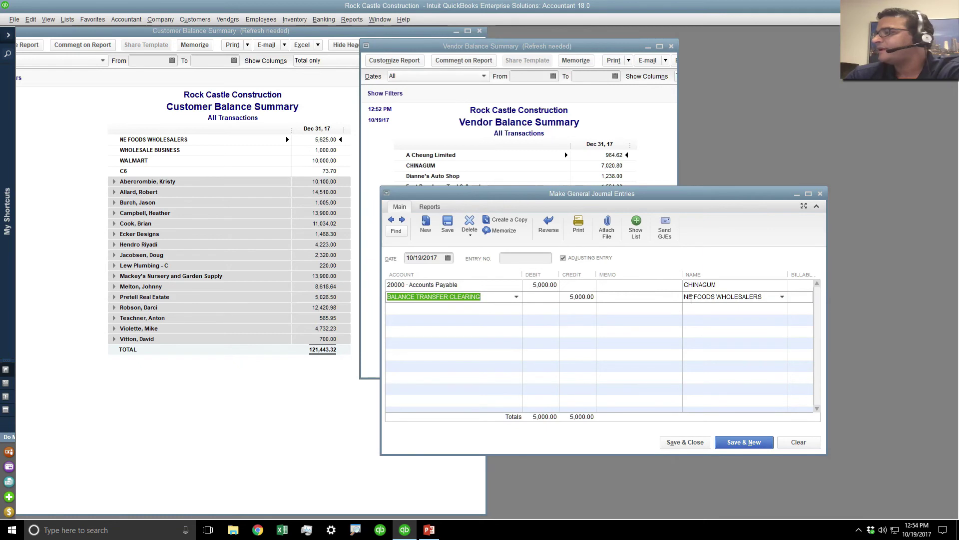
{"action": "left_click_drag", "start_coordinate": [688, 297], "coordinate": [769, 298]}
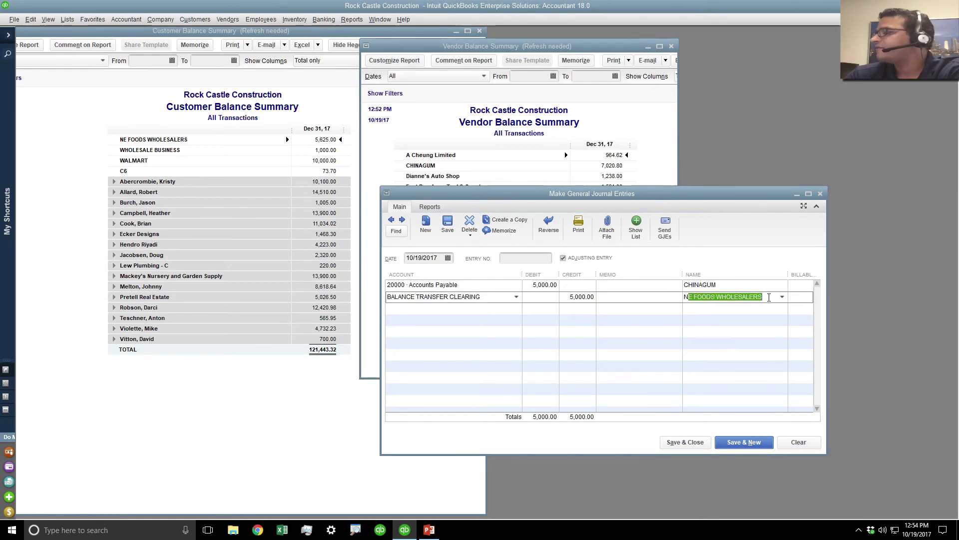
{"action": "left_click", "coordinate": [448, 226]}
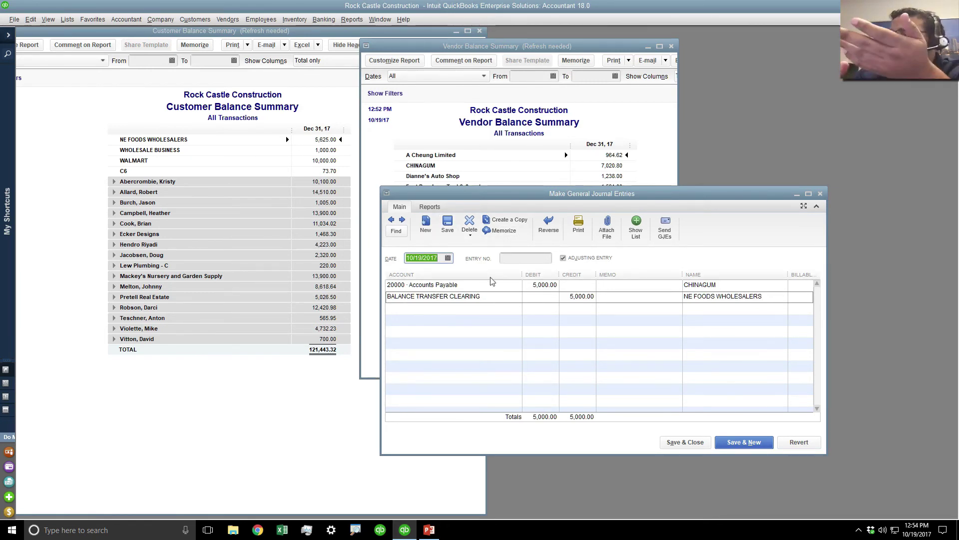
Reverse the saved journal entry and change its Accounts Payable line to Accounts Receivable with the name NE FOODS WHOLESALERS
{"action": "key", "text": "ctrl"}
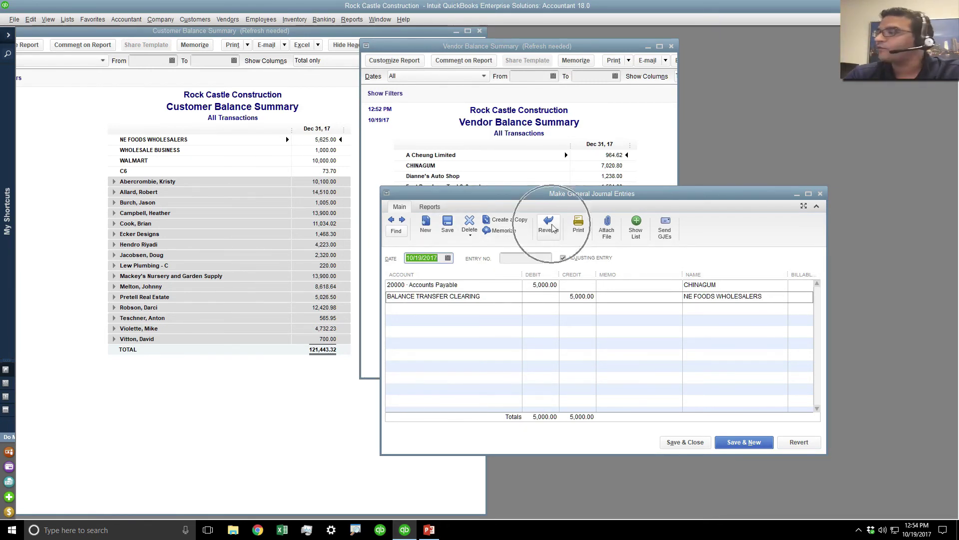
{"action": "key", "text": "ctrl"}
{"action": "key", "text": "ctrl"}
{"action": "key", "text": "ctrl"}
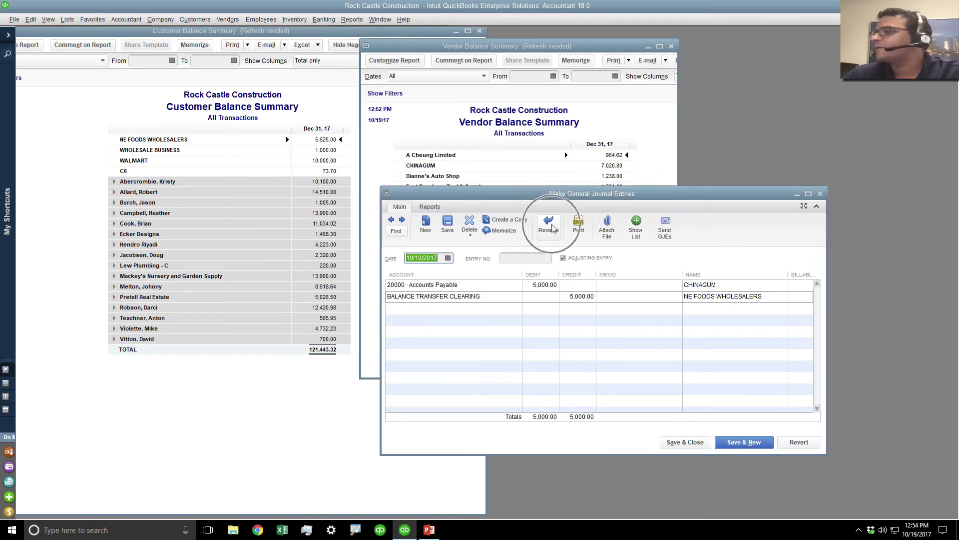
{"action": "left_click", "coordinate": [552, 228]}
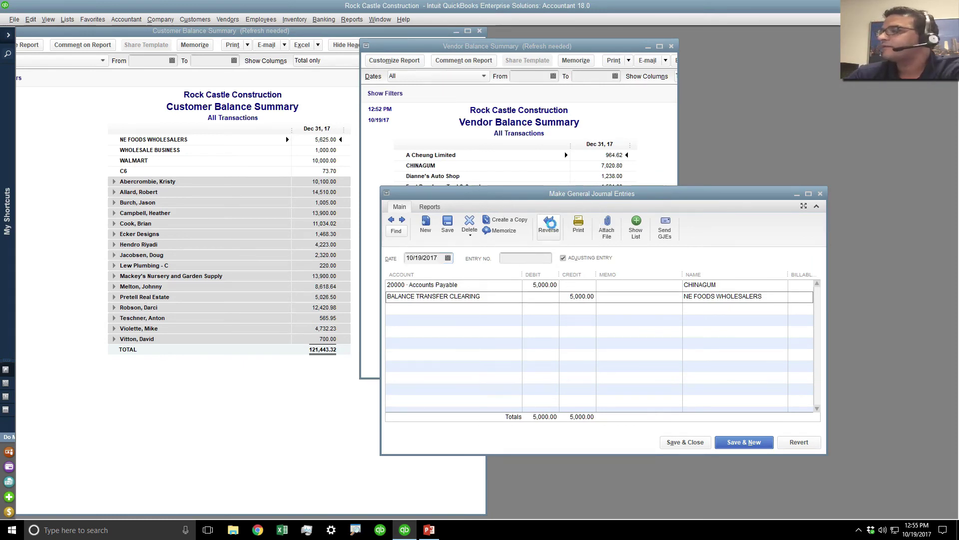
{"action": "left_click", "coordinate": [482, 285]}
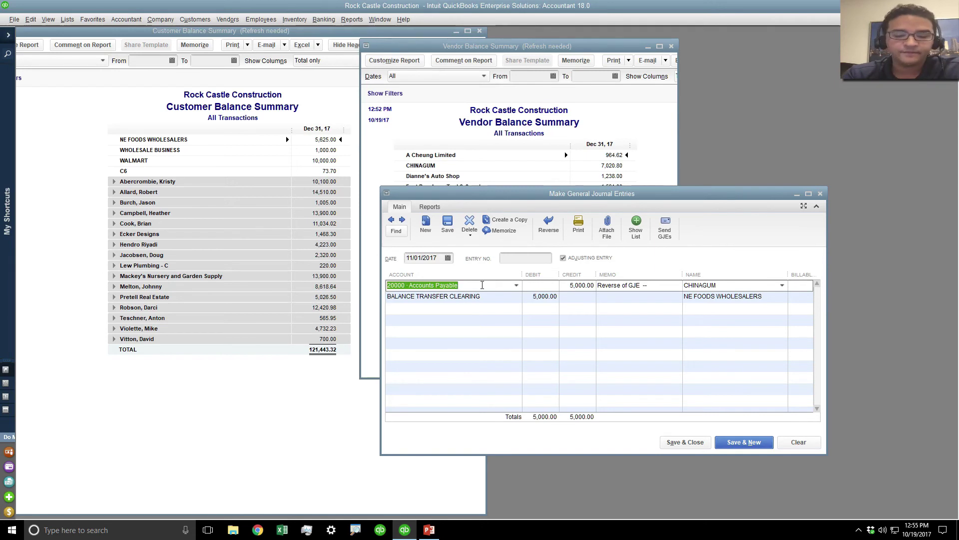
{"action": "type", "text": "accounts "}
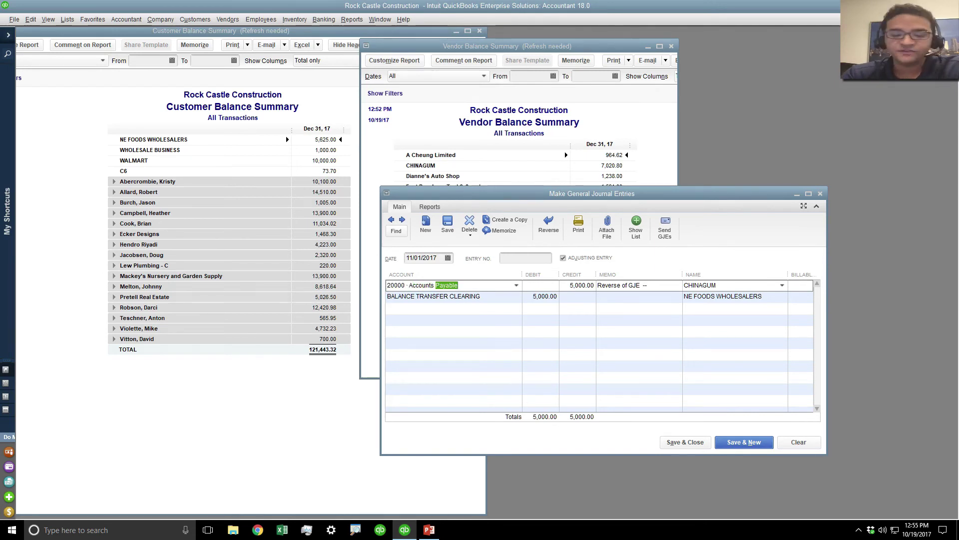
{"action": "type", "text": "r"}
{"action": "key", "text": "Tab"}
{"action": "key", "text": "Tab"}
{"action": "key", "text": "Tab"}
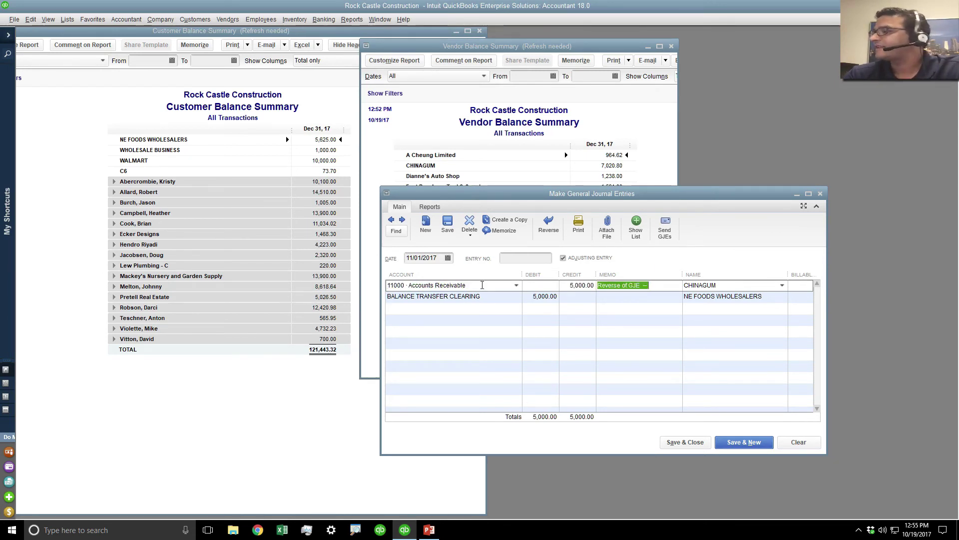
{"action": "key", "text": "Tab"}
{"action": "type", "text": "NE"}
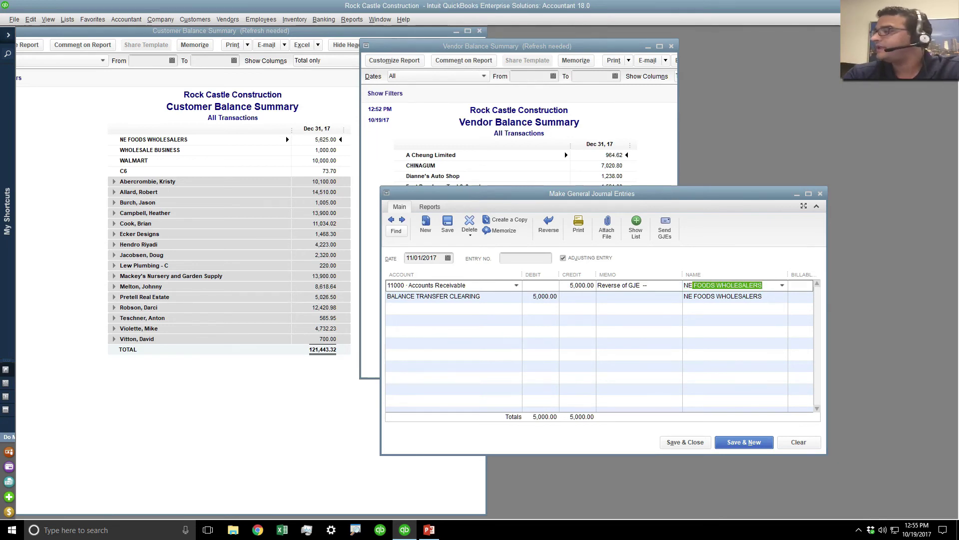
Set the name on the BALANCE TRANSFER CLEARING debit line to CHINAGUM
{"action": "key", "text": "Tab"}
{"action": "key", "text": "Tab"}
{"action": "key", "text": "Tab"}
{"action": "key", "text": "Tab"}
{"action": "key", "text": "Tab"}
{"action": "key", "text": "Tab"}
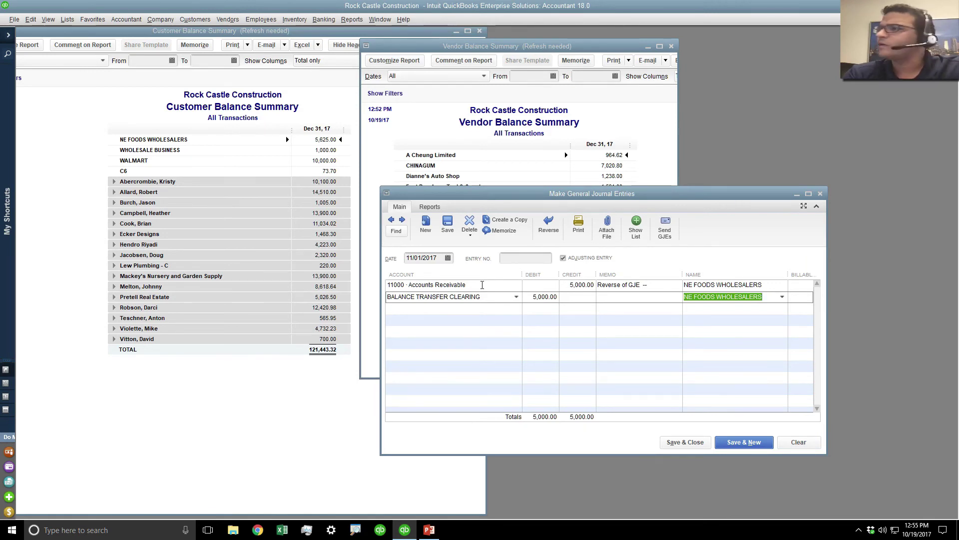
{"action": "type", "text": "CHINAGUM"}
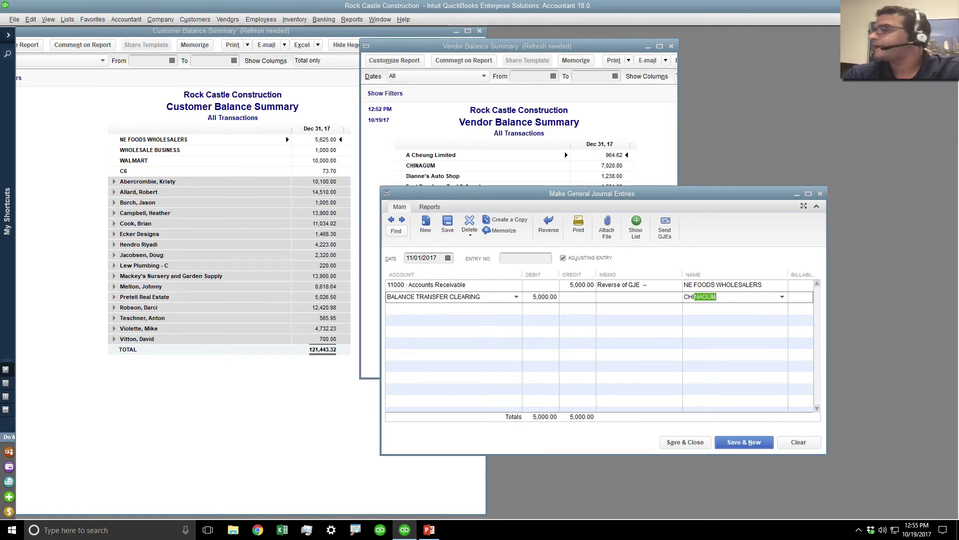
{"action": "key", "text": "Tab"}
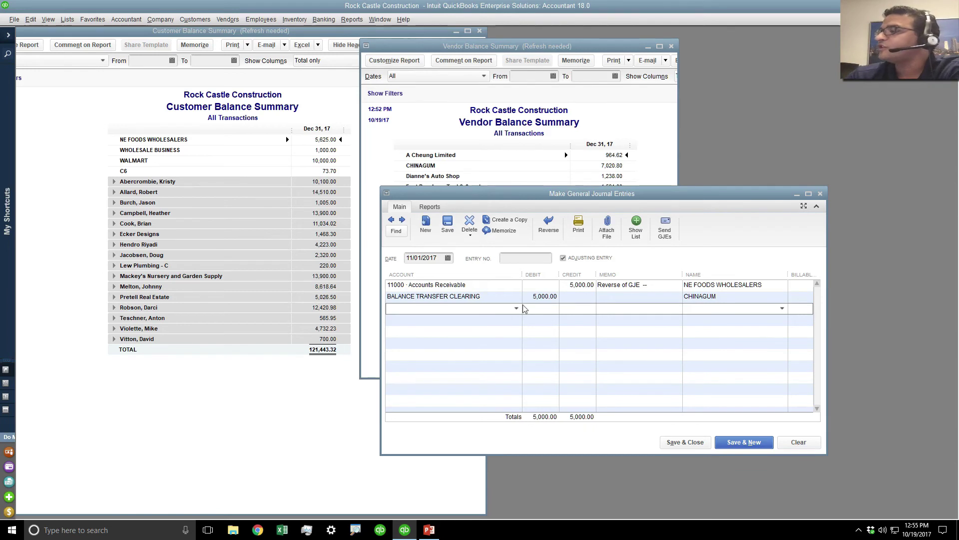
Set the reversing entry's date to 10/19/2017 and save the entry
{"action": "left_click_drag", "start_coordinate": [649, 285], "coordinate": [597, 286]}
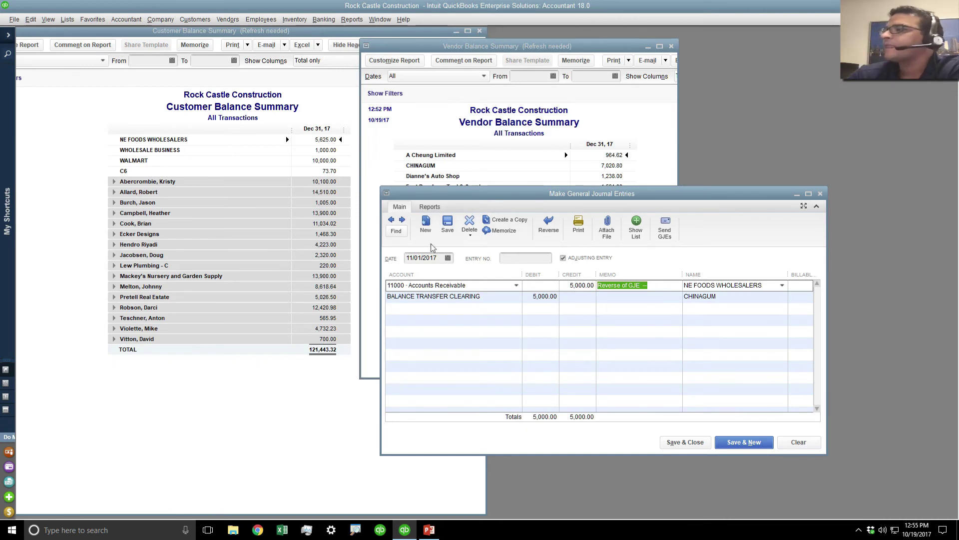
{"action": "left_click", "coordinate": [408, 257]}
{"action": "key", "text": "t"}
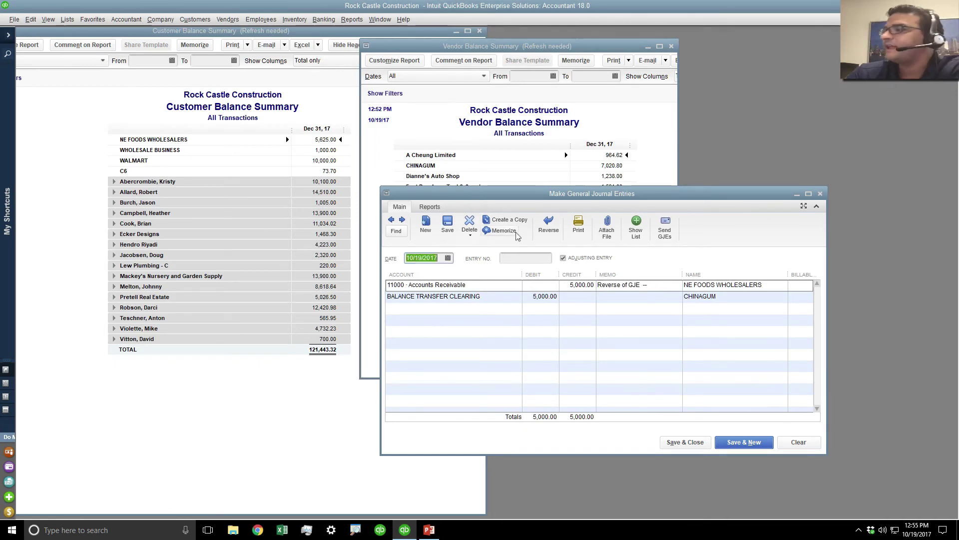
{"action": "left_click", "coordinate": [448, 224]}
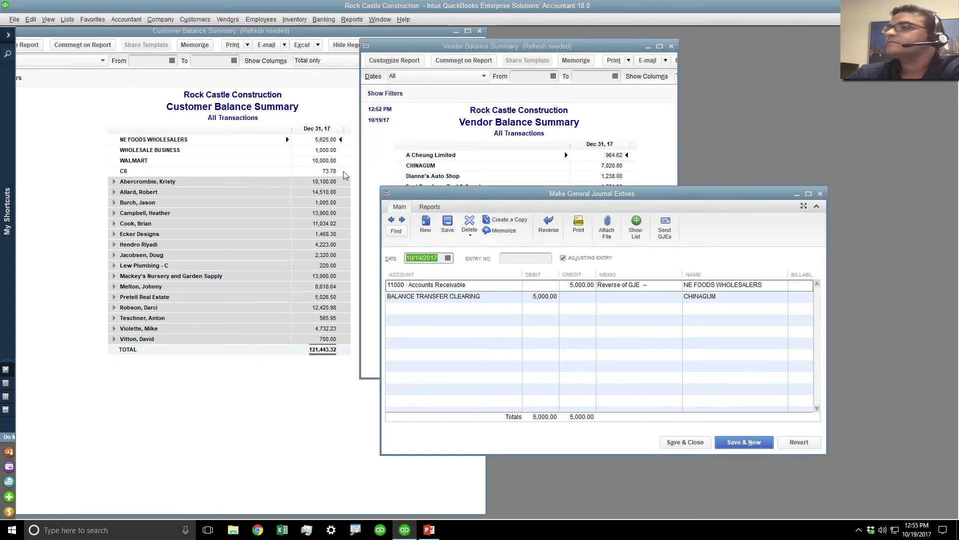
Check the updated balances of NE FOODS WHOLESALERS and CHINAGUM in the customer and vendor balance summaries
{"action": "left_click", "coordinate": [391, 141]}
{"action": "left_click", "coordinate": [351, 156]}
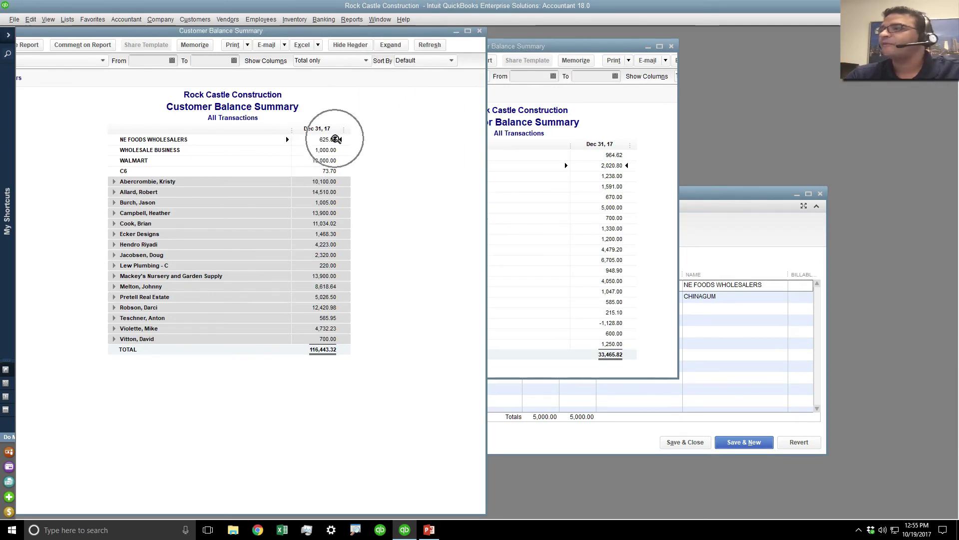
{"action": "left_click", "coordinate": [610, 165]}
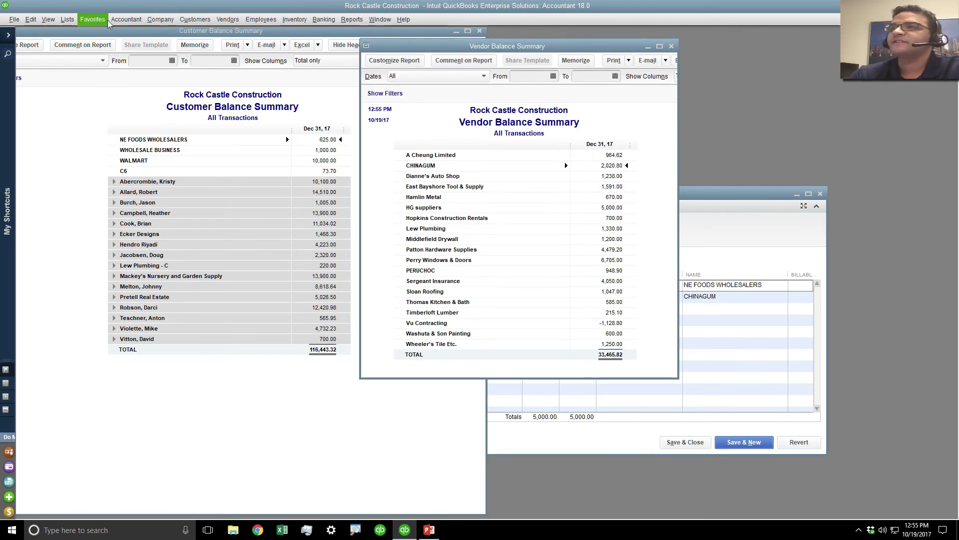
Open the register of the BALANCE TRANSFER CLEARING account and maximize its window
{"action": "key", "text": "ctrl+r"}
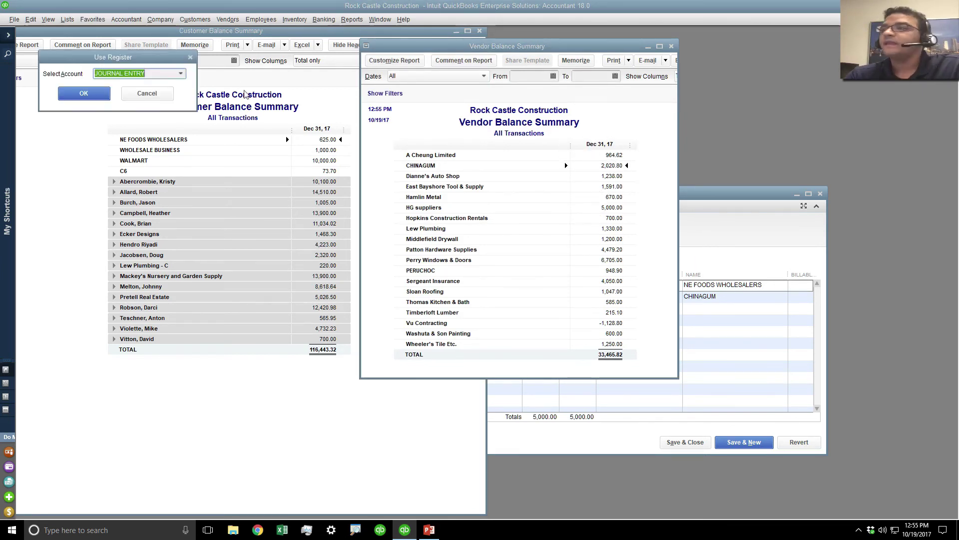
{"action": "left_click", "coordinate": [180, 73]}
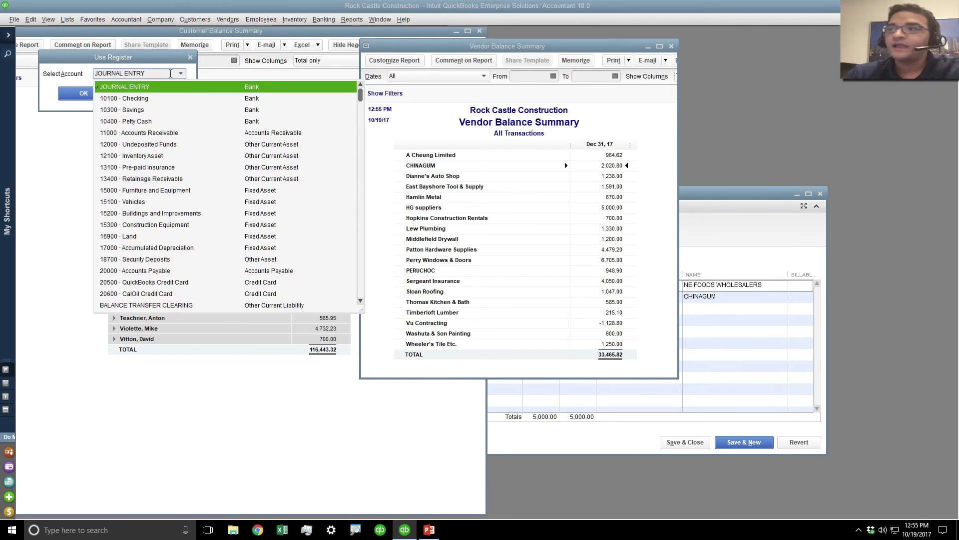
{"action": "left_click_drag", "start_coordinate": [171, 74], "coordinate": [1, 69]}
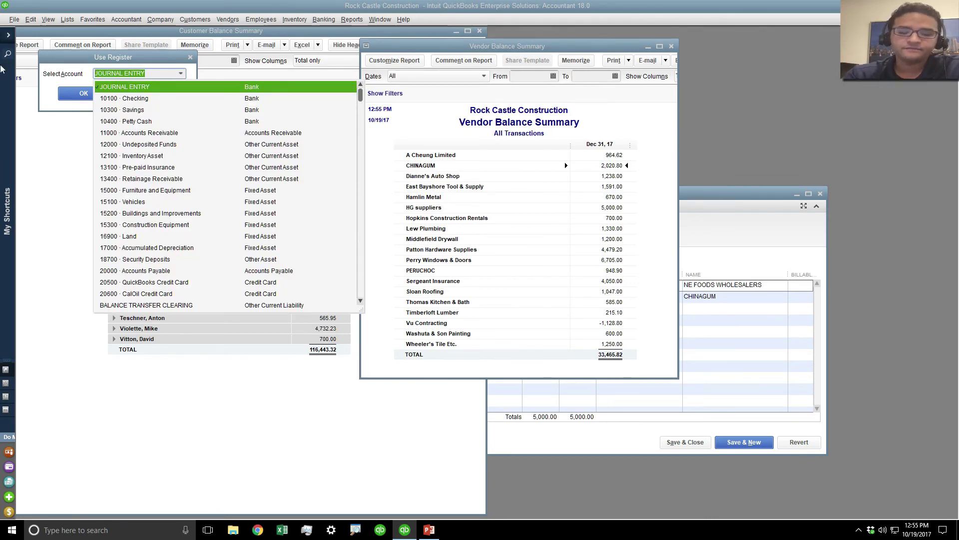
{"action": "type", "text": "tr"}
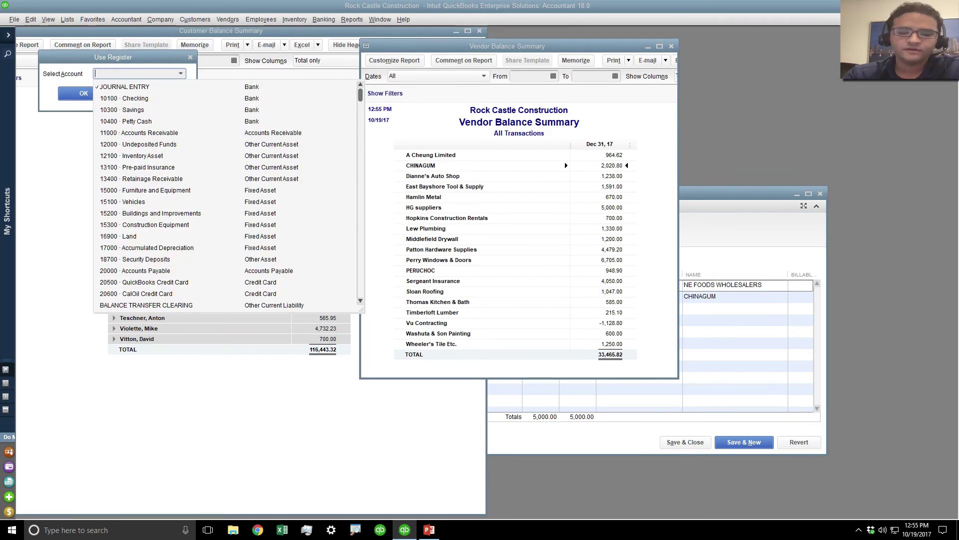
{"action": "type", "text": "b"}
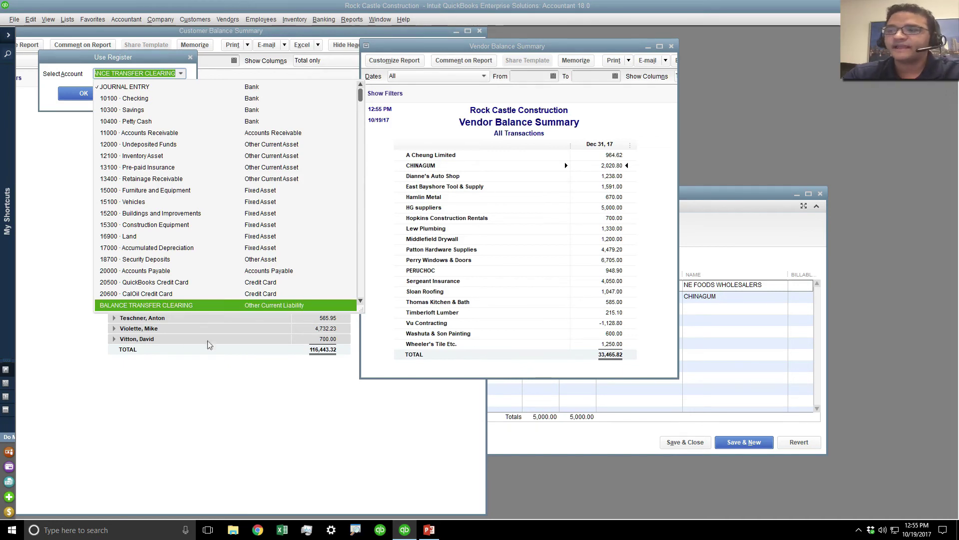
{"action": "left_click", "coordinate": [187, 308]}
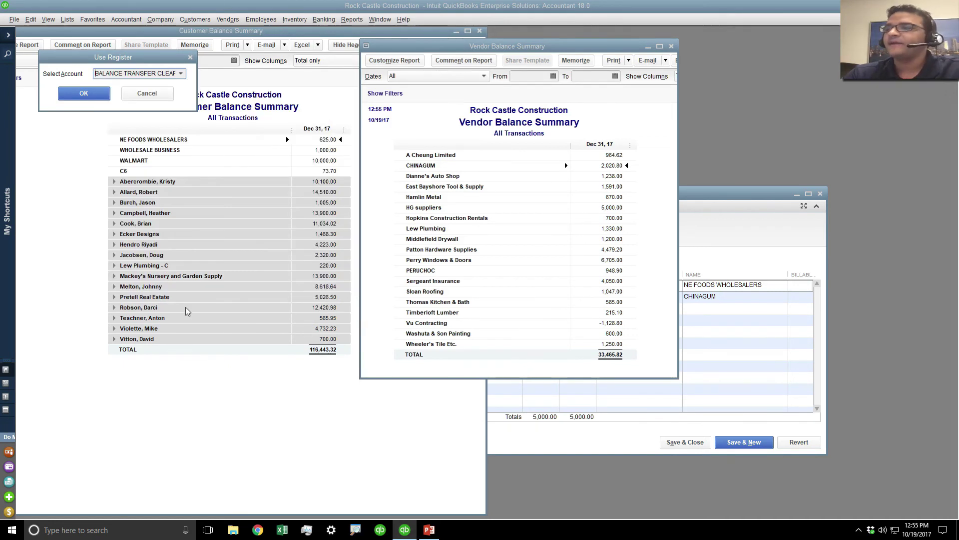
{"action": "left_click", "coordinate": [83, 93]}
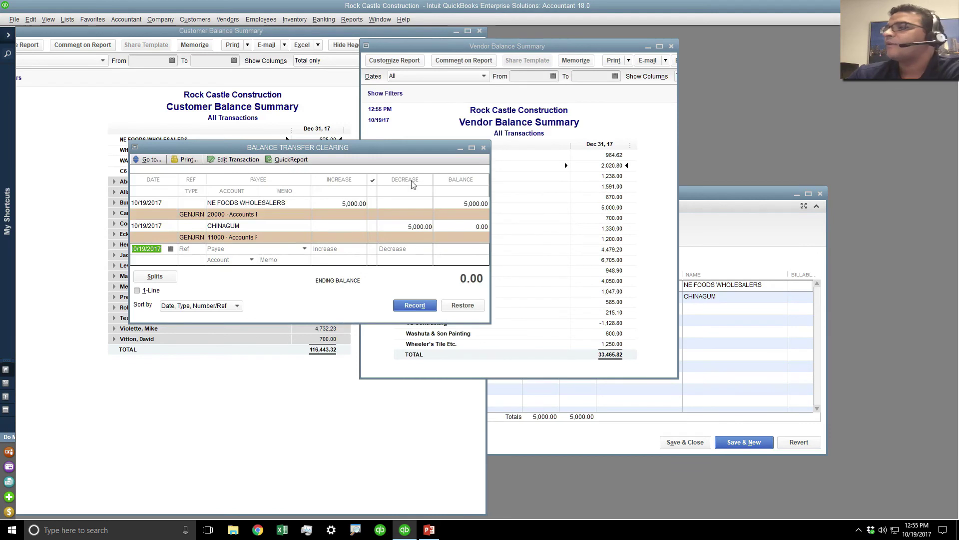
{"action": "left_click", "coordinate": [471, 148]}
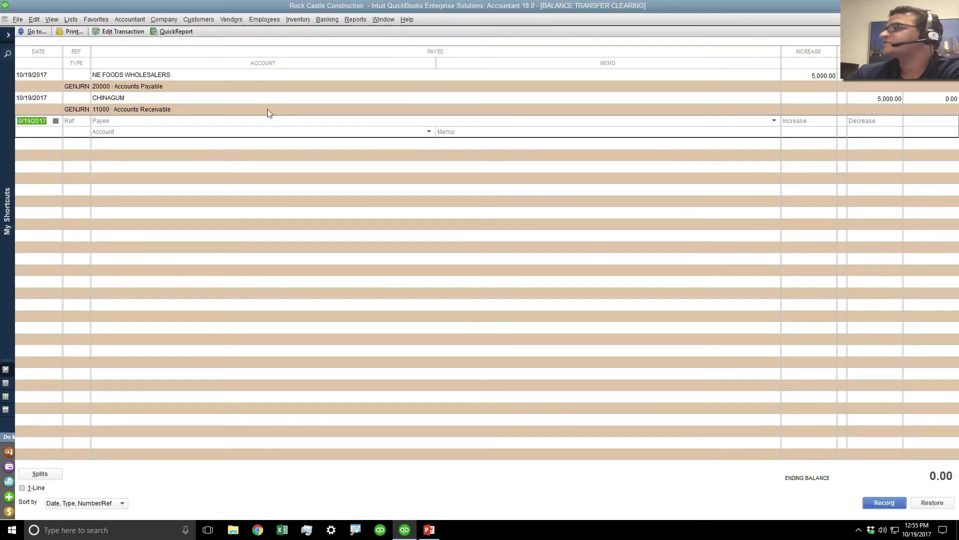
Review the NE FOODS WHOLESALERS and CHINAGUM transactions in the clearing account register
{"action": "left_click", "coordinate": [205, 110]}
{"action": "left_click", "coordinate": [187, 76]}
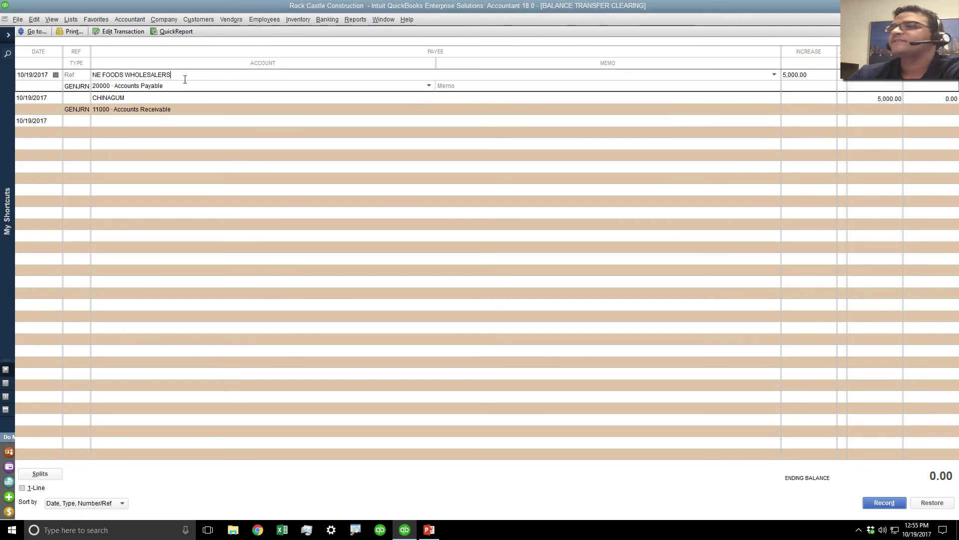
{"action": "left_click", "coordinate": [213, 108]}
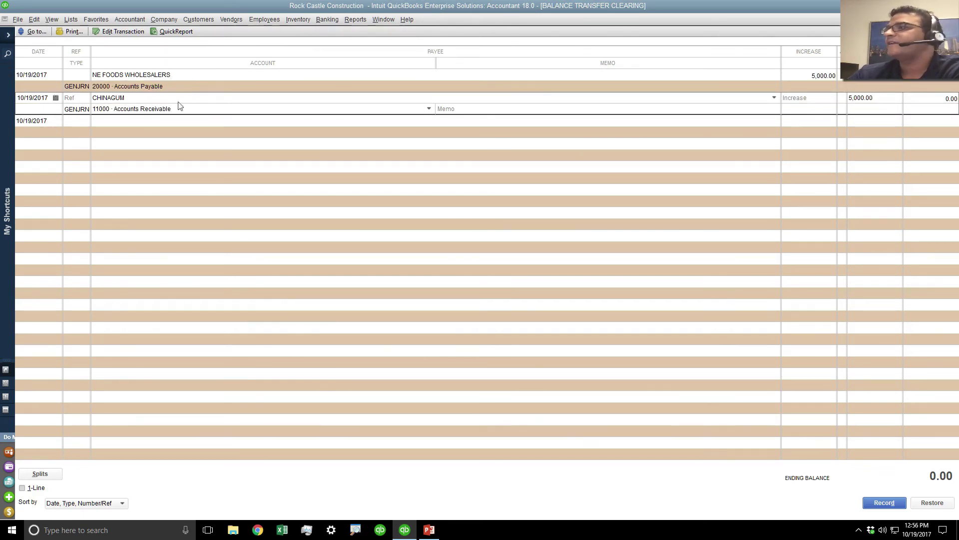
Enter the memo "customer paud my vendors balance" on the NE FOODS WHOLESALERS transaction in the register
{"action": "left_click", "coordinate": [445, 85]}
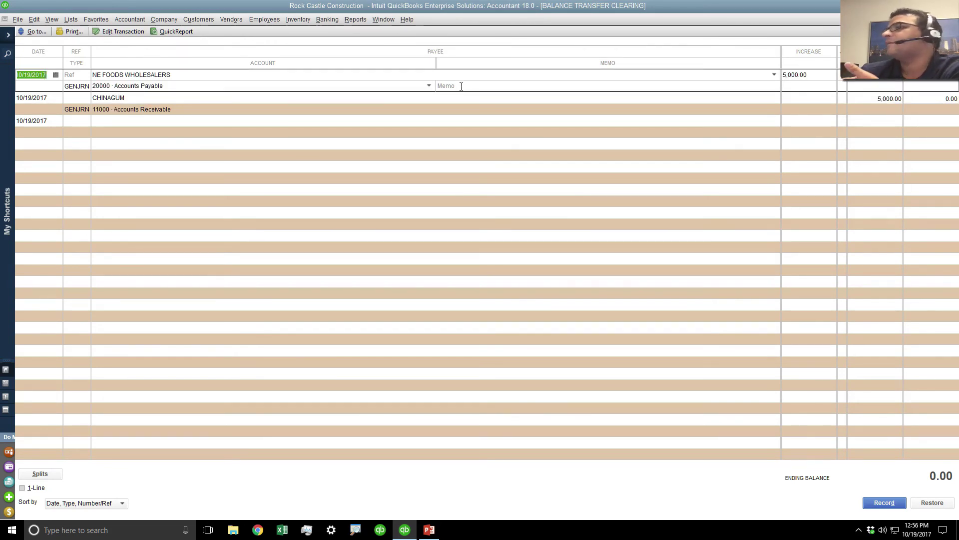
{"action": "left_click", "coordinate": [461, 86]}
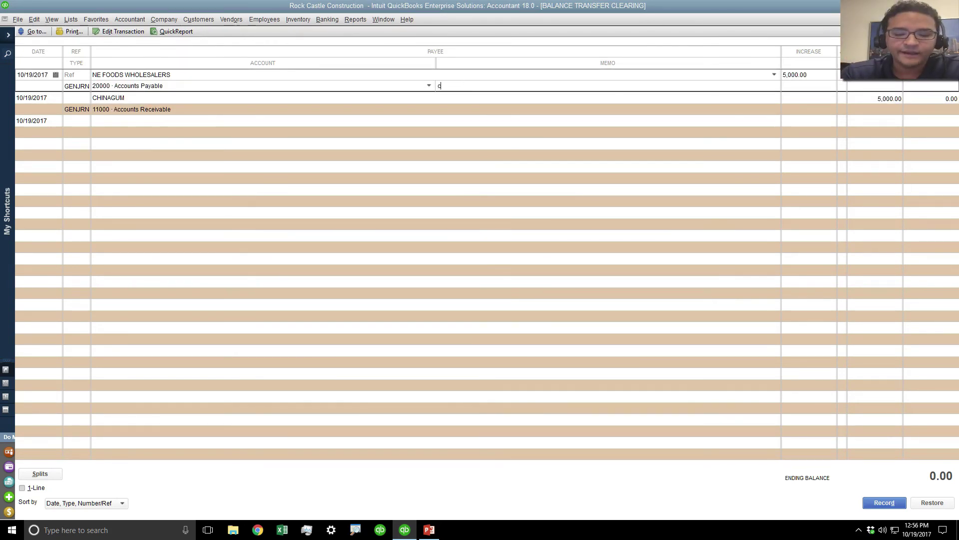
{"action": "type", "text": "customer paud "}
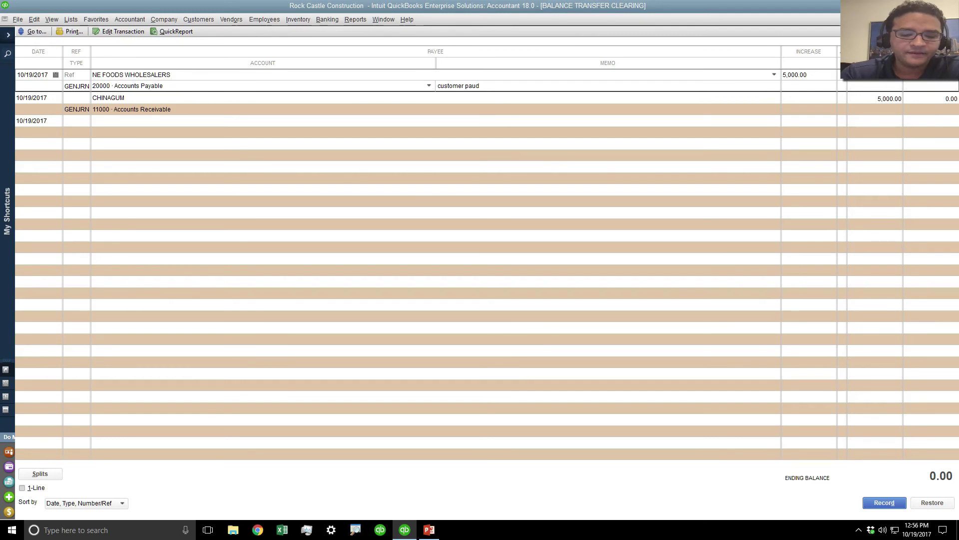
{"action": "type", "text": "my vendor"}
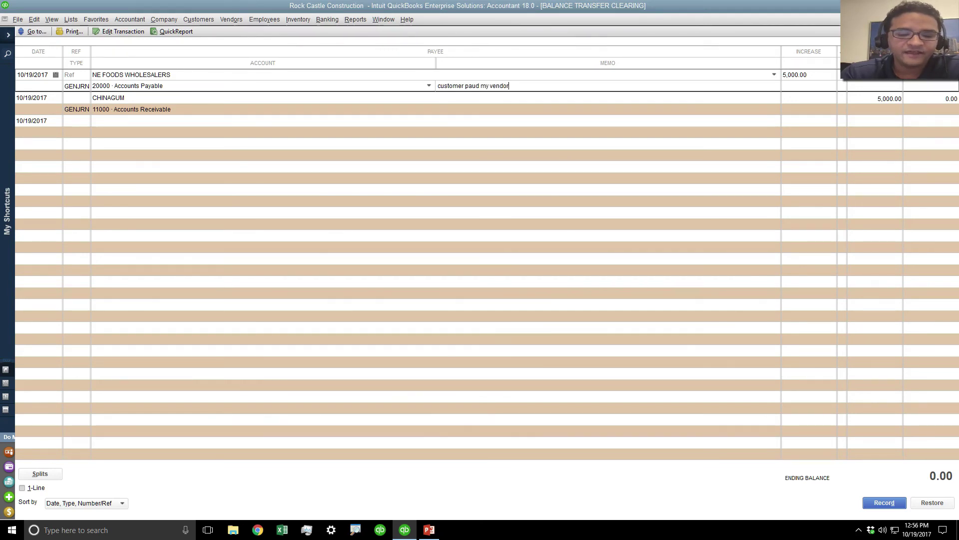
{"action": "type", "text": "s"}
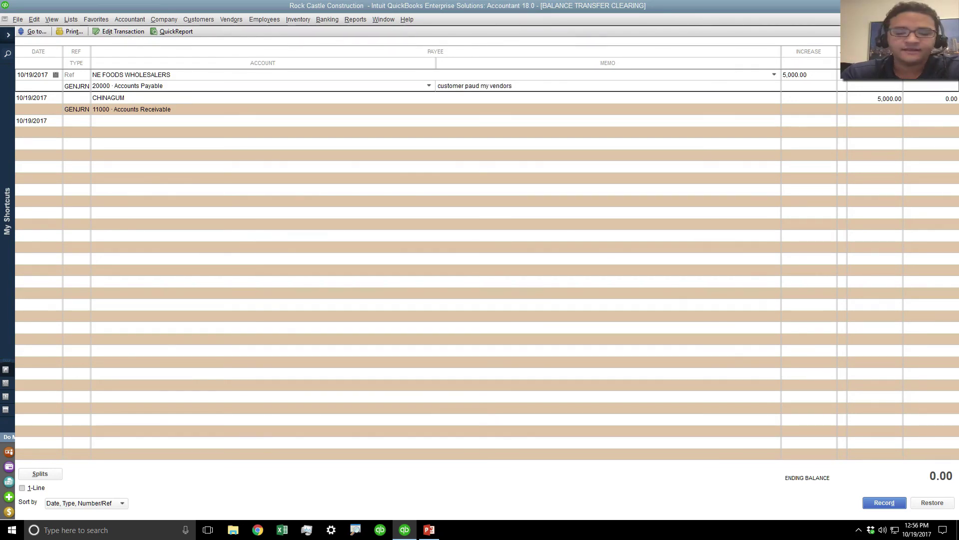
{"action": "type", "text": " balance"}
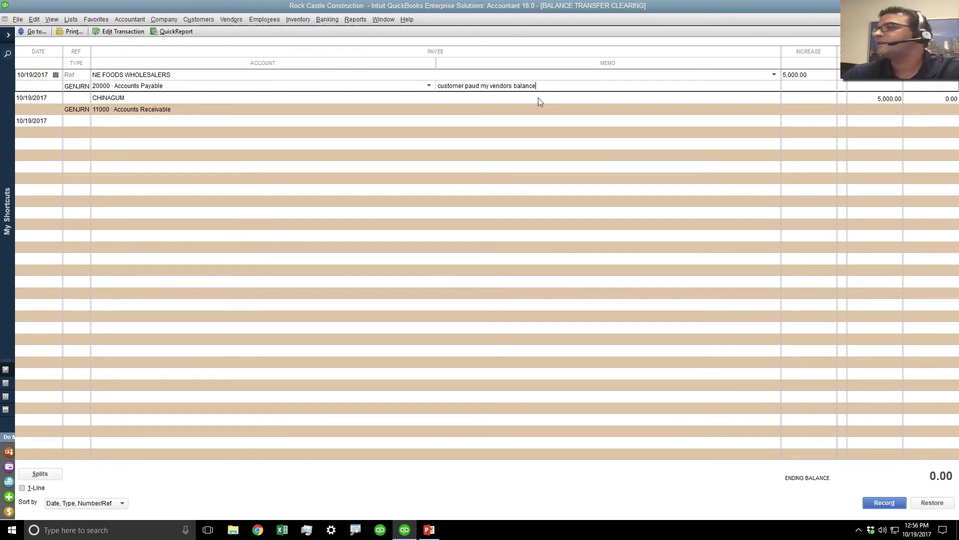
Record the memo on the NE FOODS WHOLESALERS transaction and close the clearing account register
{"action": "left_click", "coordinate": [538, 97]}
{"action": "key", "text": "Return"}
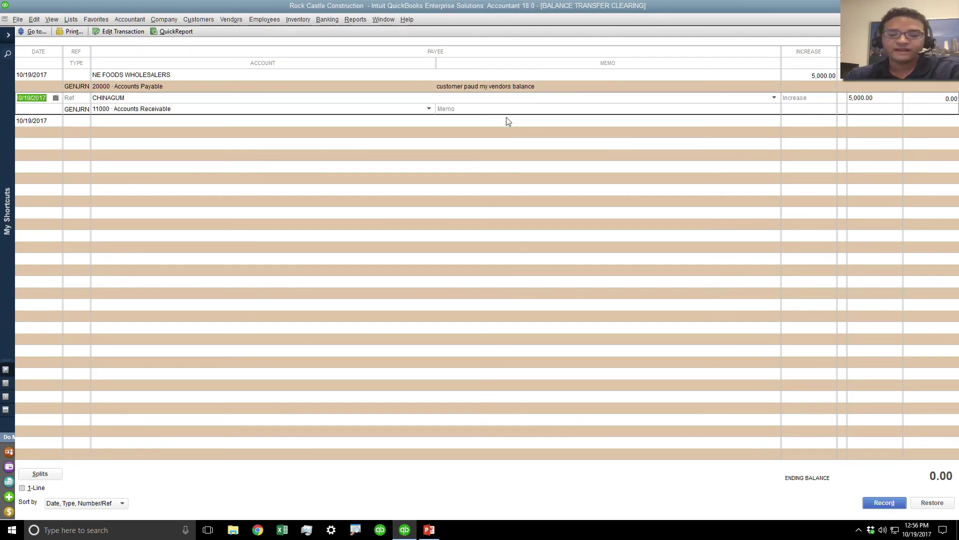
{"action": "key", "text": "Escape"}
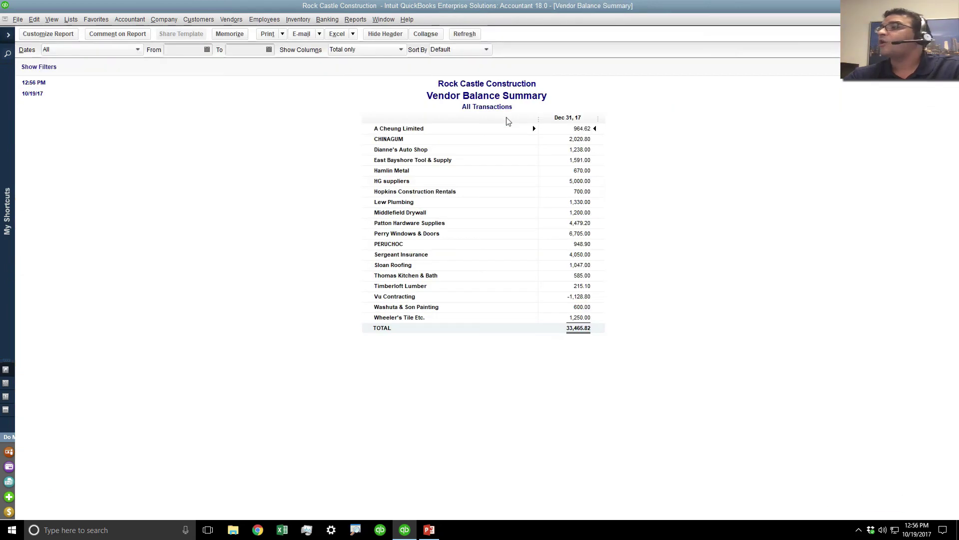
Rearrange the open windows and review the account lines of the NE FOODS WHOLESALERS general journal entry
{"action": "left_click", "coordinate": [383, 19]}
{"action": "left_click", "coordinate": [392, 77]}
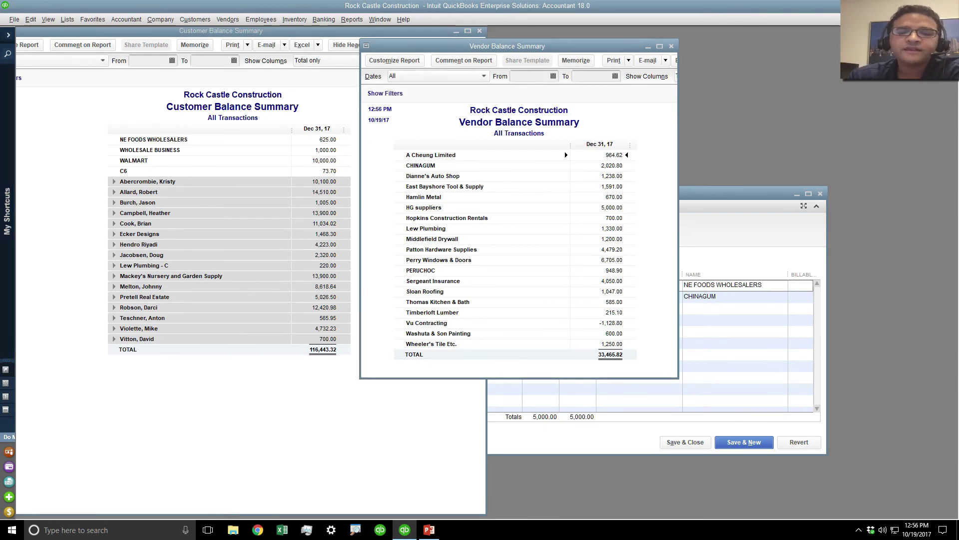
{"action": "left_click", "coordinate": [688, 225]}
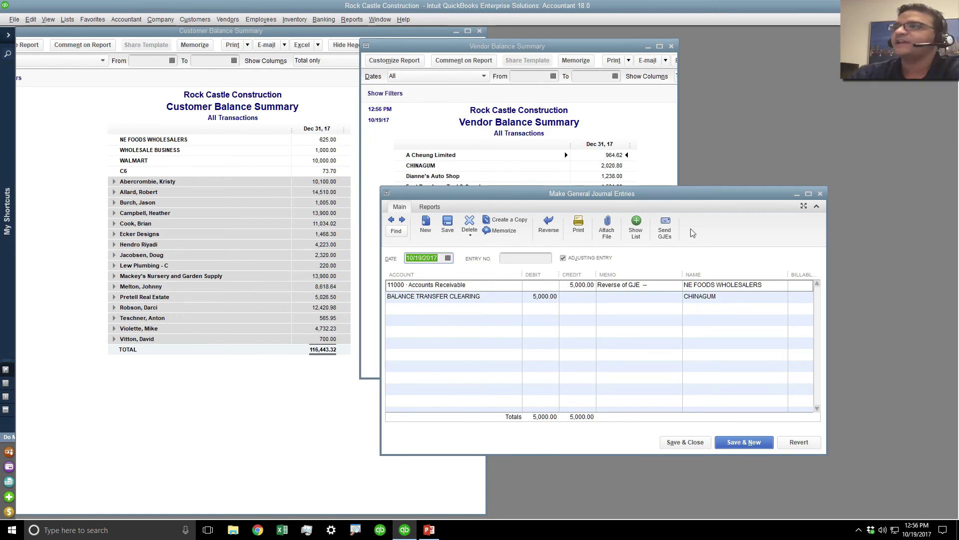
{"action": "left_click", "coordinate": [485, 297]}
{"action": "left_click", "coordinate": [483, 286]}
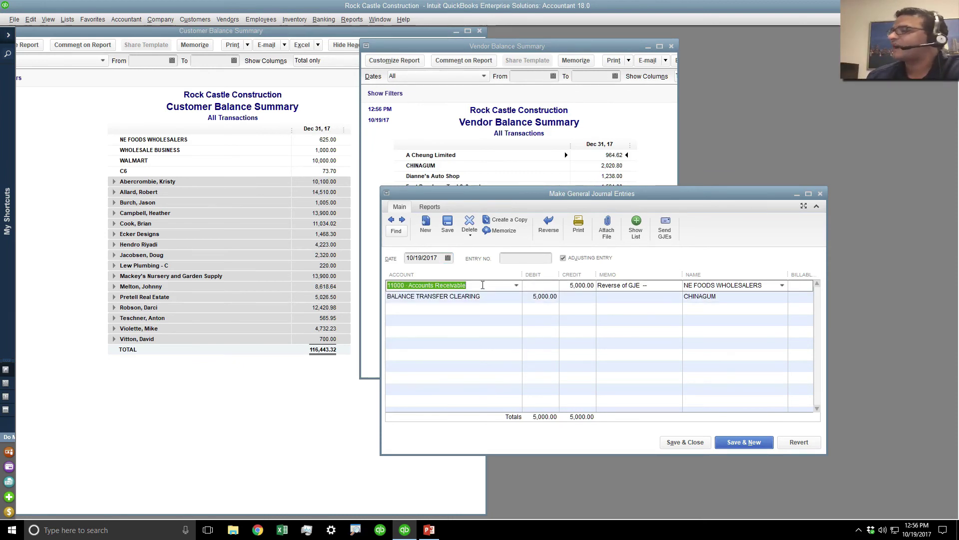
Start a new check from 10100 Checking with expense lines for 60110 Fuel and 62710 Gross Wages
{"action": "key", "text": "ctrl+w"}
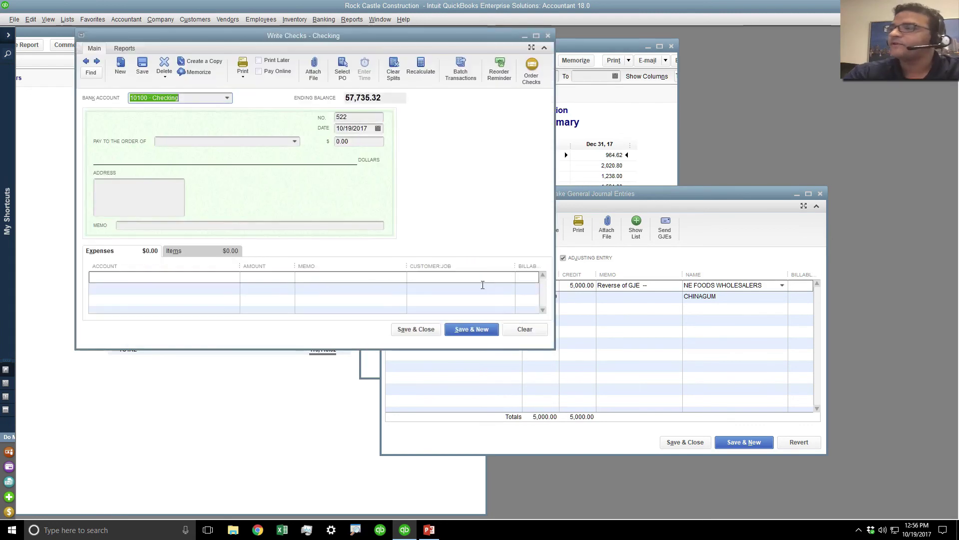
{"action": "left_click_drag", "start_coordinate": [254, 40], "coordinate": [385, 81]}
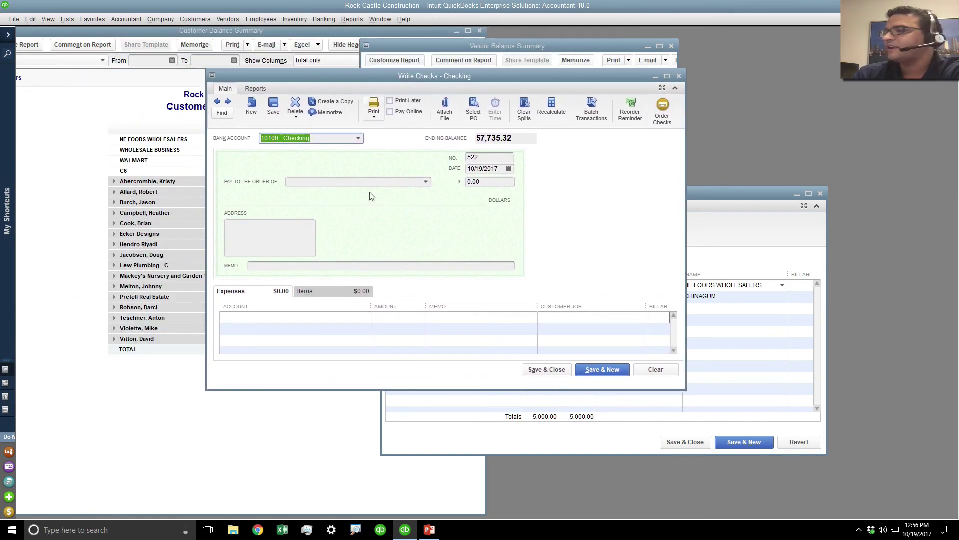
{"action": "left_click", "coordinate": [365, 317]}
{"action": "left_click", "coordinate": [365, 318]}
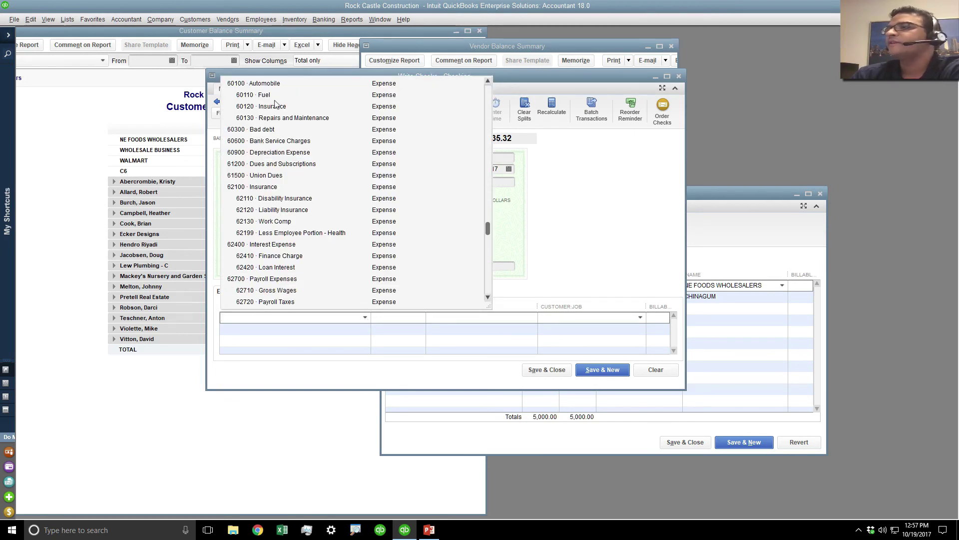
{"action": "left_click", "coordinate": [272, 95]}
{"action": "left_click", "coordinate": [367, 331]}
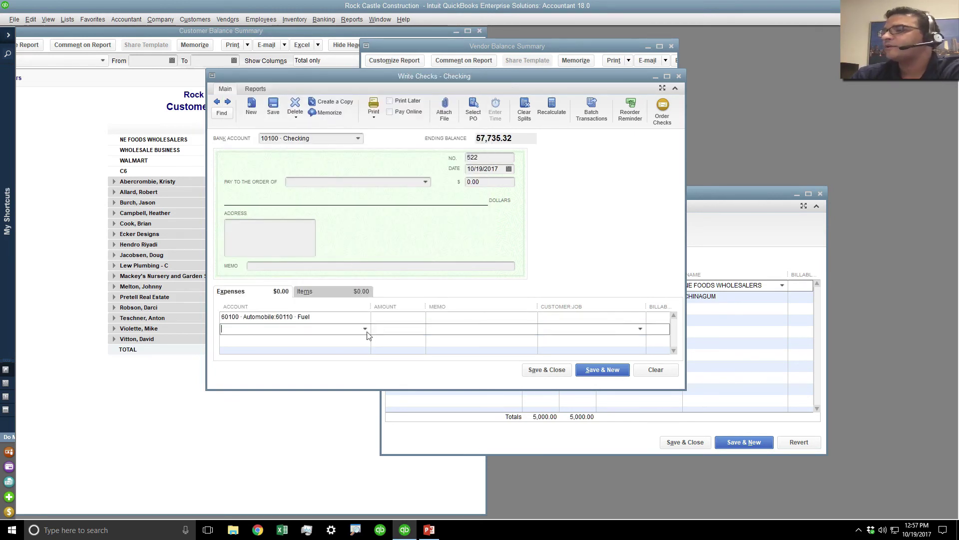
{"action": "left_click", "coordinate": [367, 330]}
{"action": "left_click", "coordinate": [278, 302]}
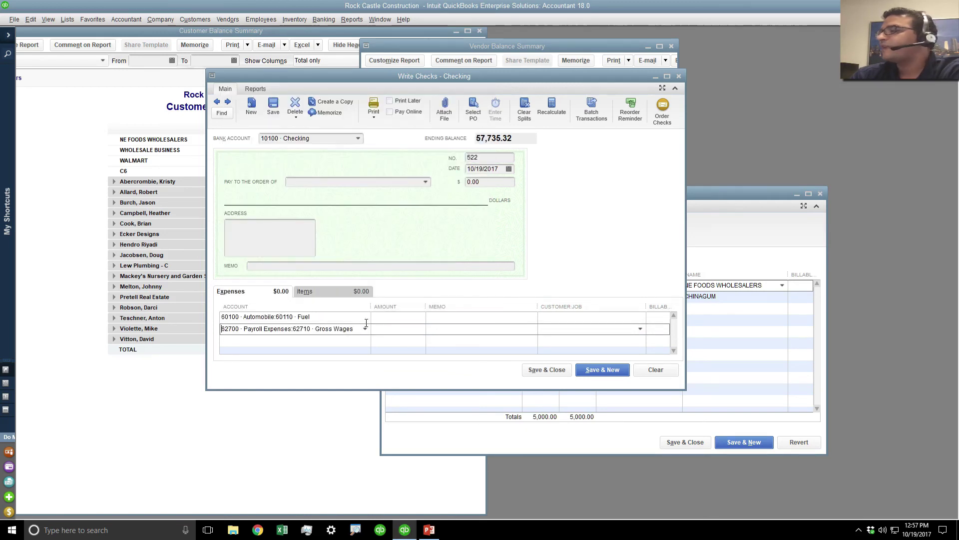
Set the Fuel line to 10,000 and the Gross Wages line to -10,000, and save the check
{"action": "left_click", "coordinate": [386, 318]}
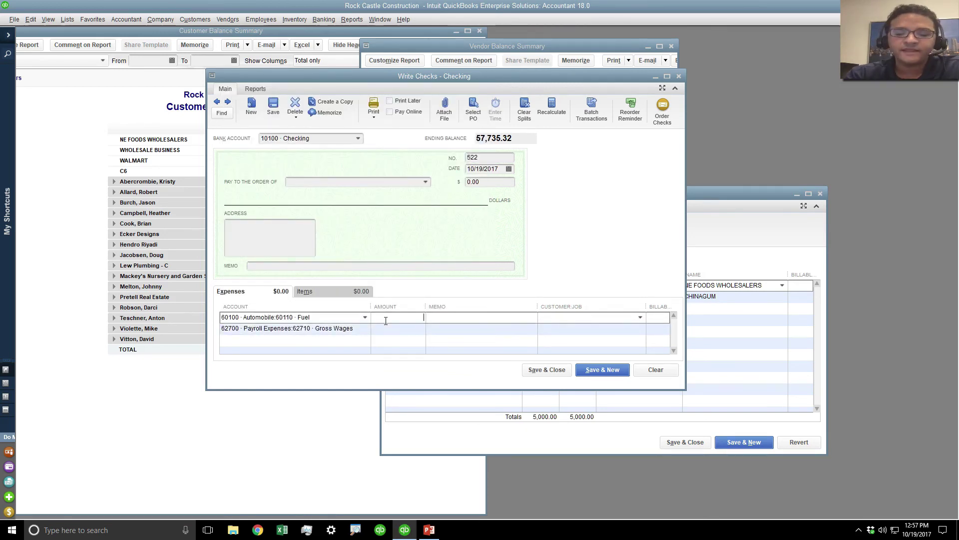
{"action": "type", "text": "10,"}
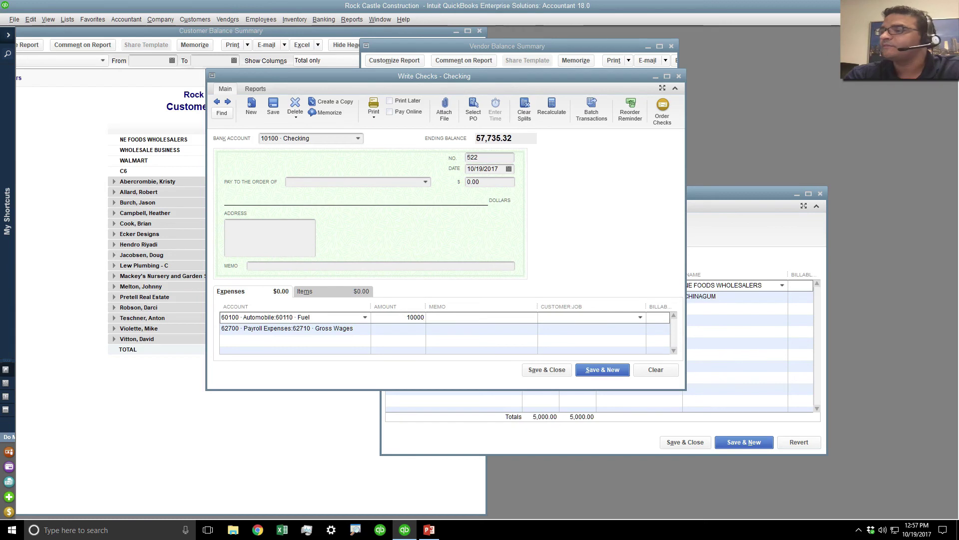
{"action": "type", "text": "000"}
{"action": "left_click", "coordinate": [392, 328]}
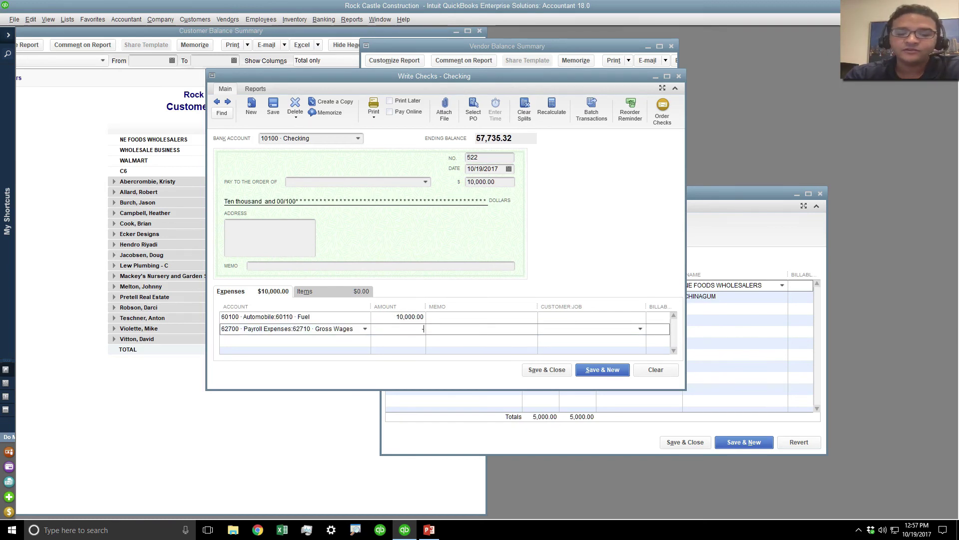
{"action": "type", "text": "-2000"}
{"action": "key", "text": "BackSpace"}
{"action": "key", "text": "BackSpace"}
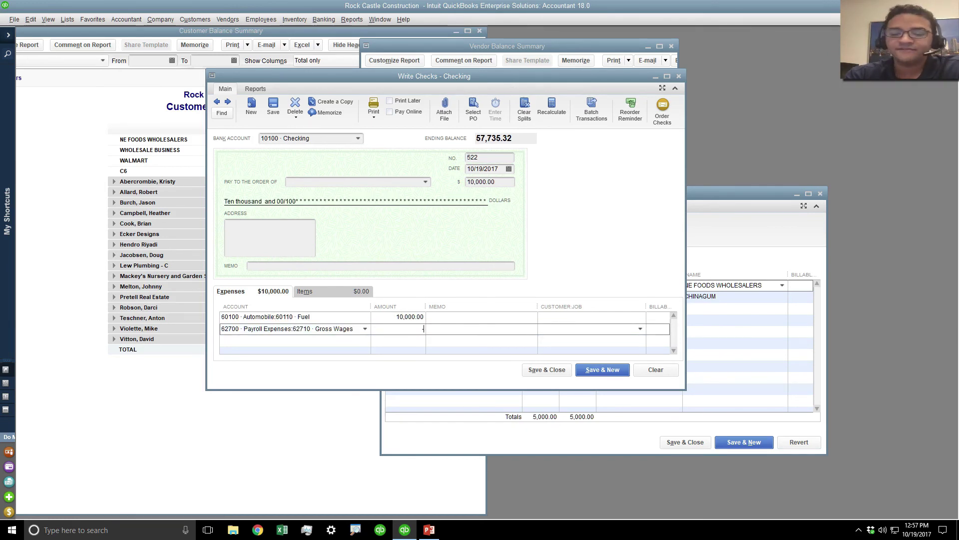
{"action": "type", "text": "10000"}
{"action": "key", "text": "Tab"}
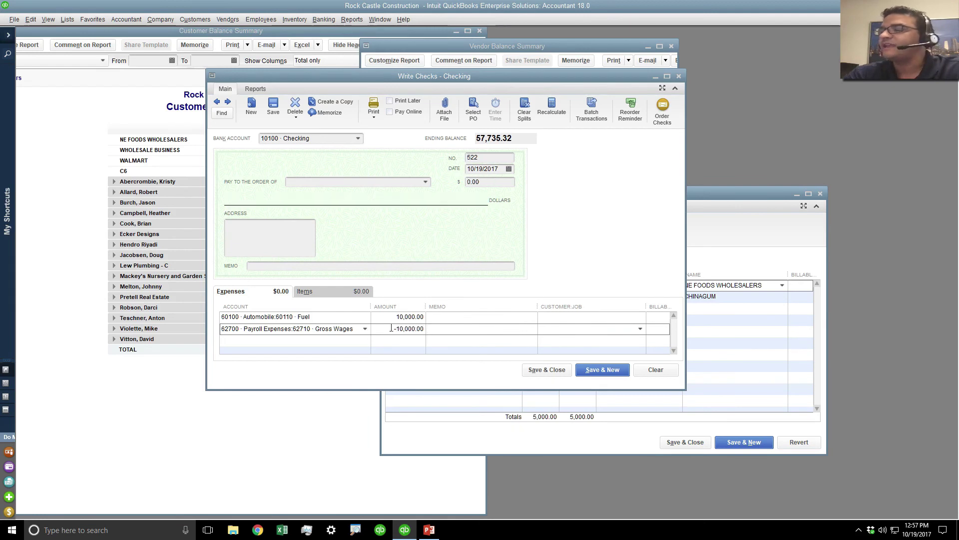
{"action": "left_click", "coordinate": [390, 317]}
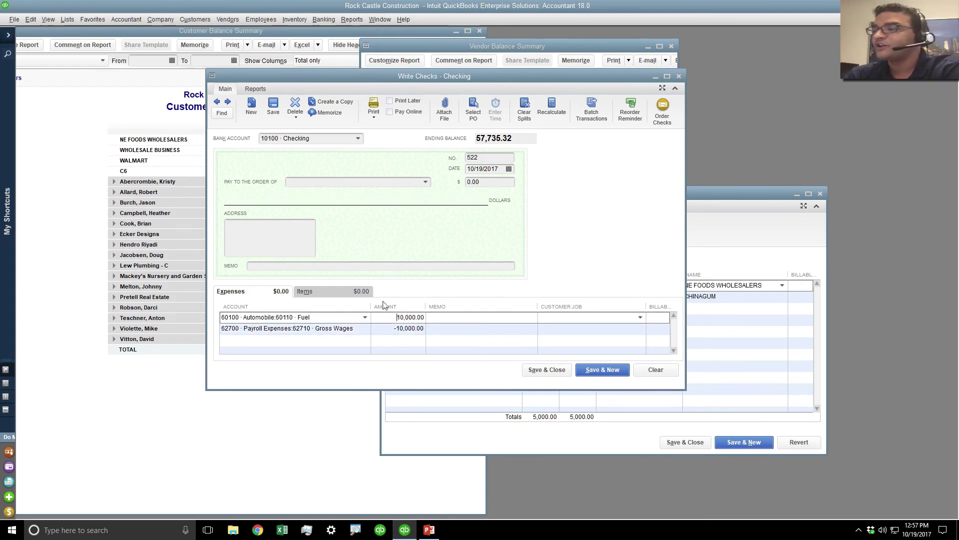
{"action": "left_click", "coordinate": [273, 105]}
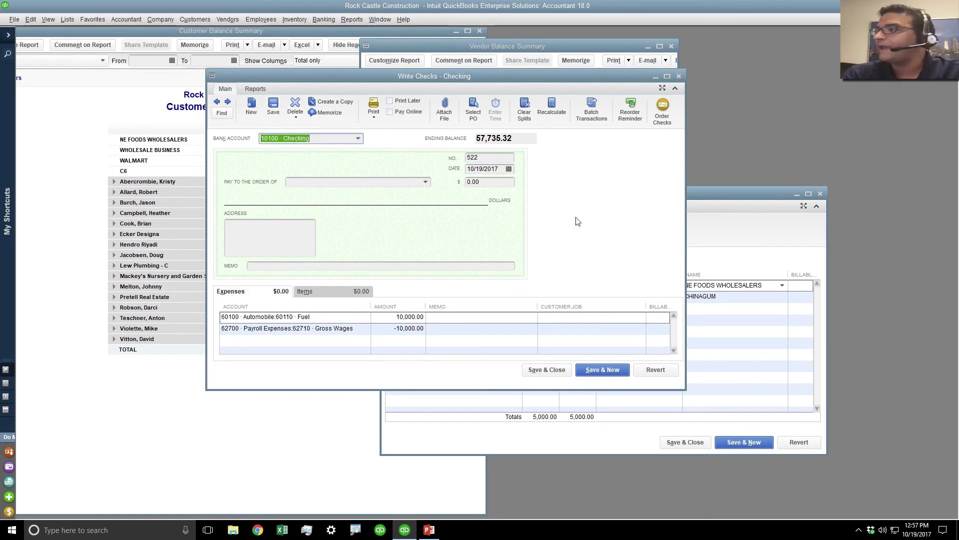
Review the debits and credits in the check's transaction journal, and close the report
{"action": "key", "text": "ctrl+y"}
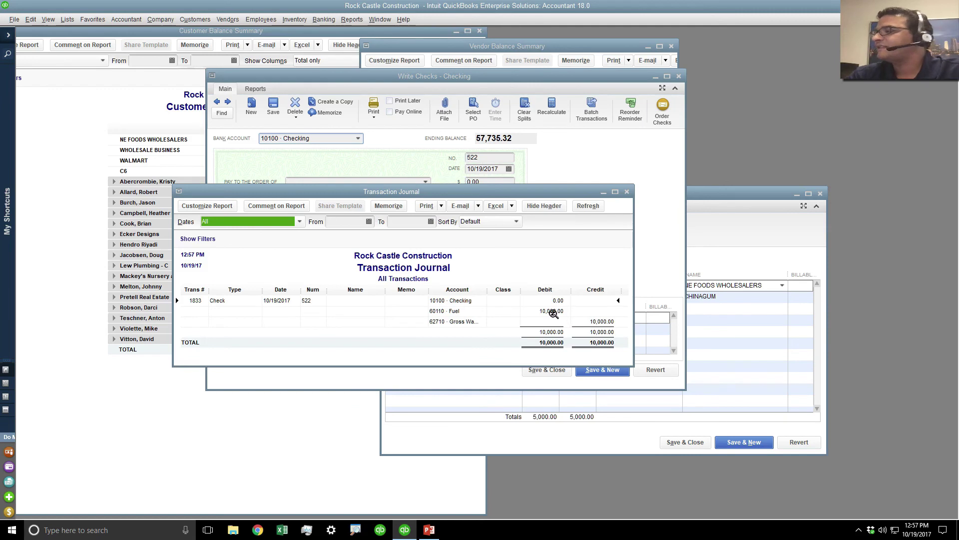
{"action": "left_click", "coordinate": [592, 321]}
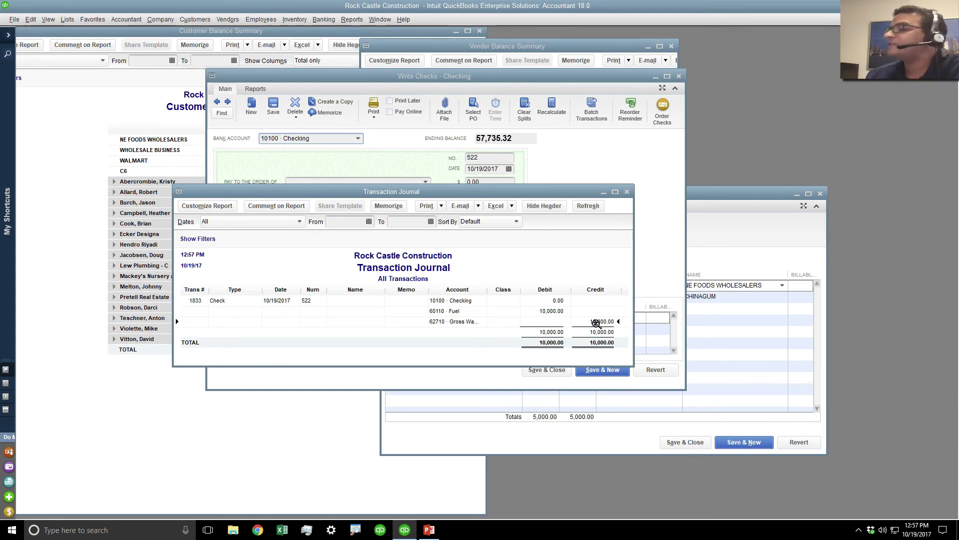
{"action": "left_click", "coordinate": [627, 192]}
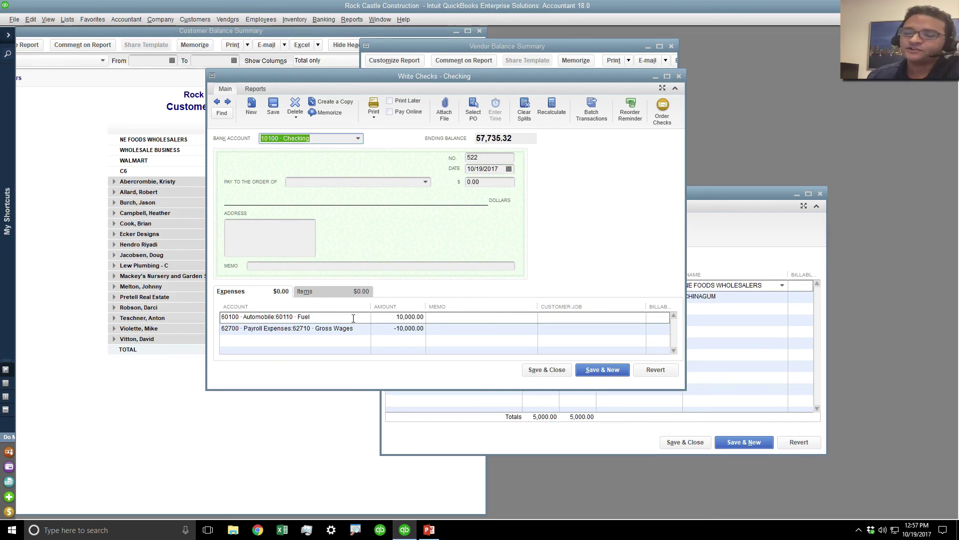
Add the Decking item under Lumber as the check's first item line
{"action": "left_click", "coordinate": [329, 295]}
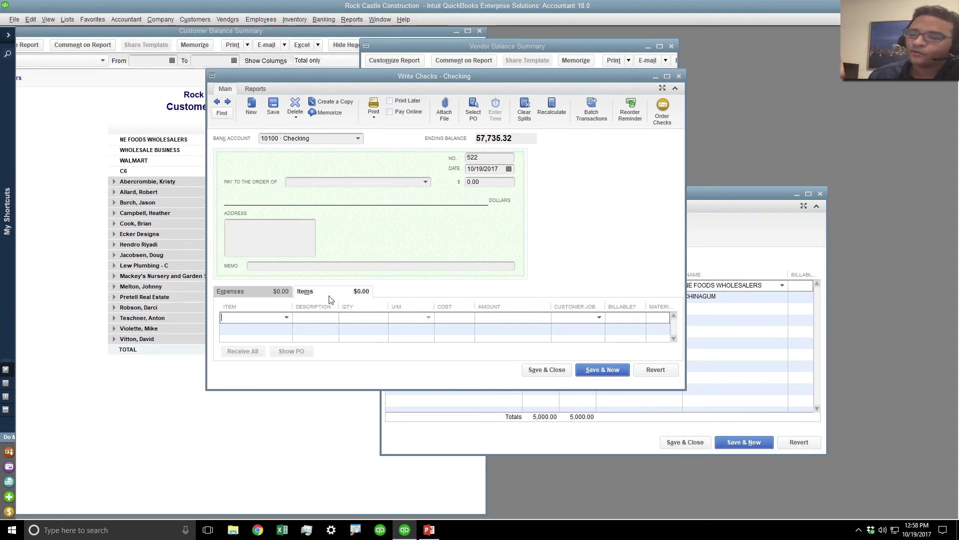
{"action": "left_click", "coordinate": [287, 317]}
{"action": "left_click", "coordinate": [248, 340]}
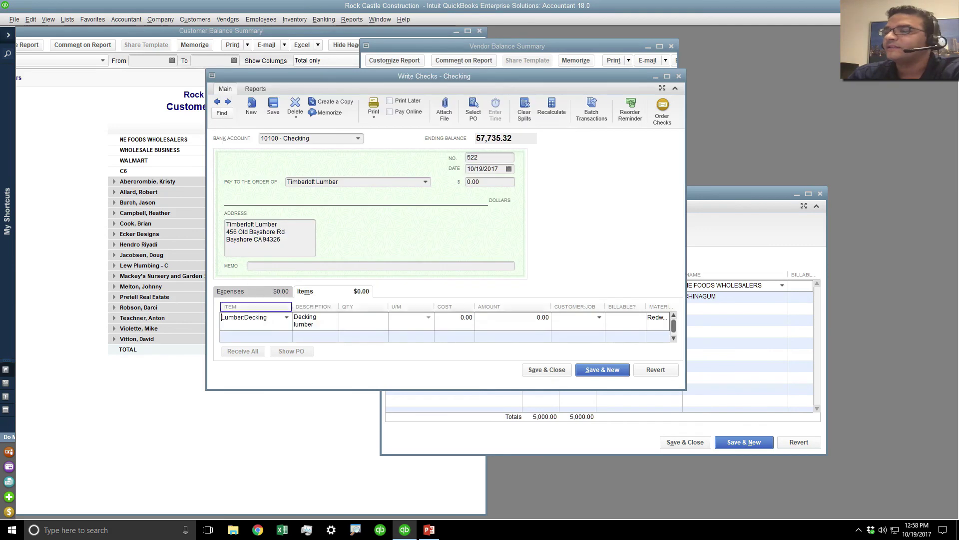
Replace the first line's item with Concrete Slab and set its cost to 10,000
{"action": "left_click", "coordinate": [287, 317]}
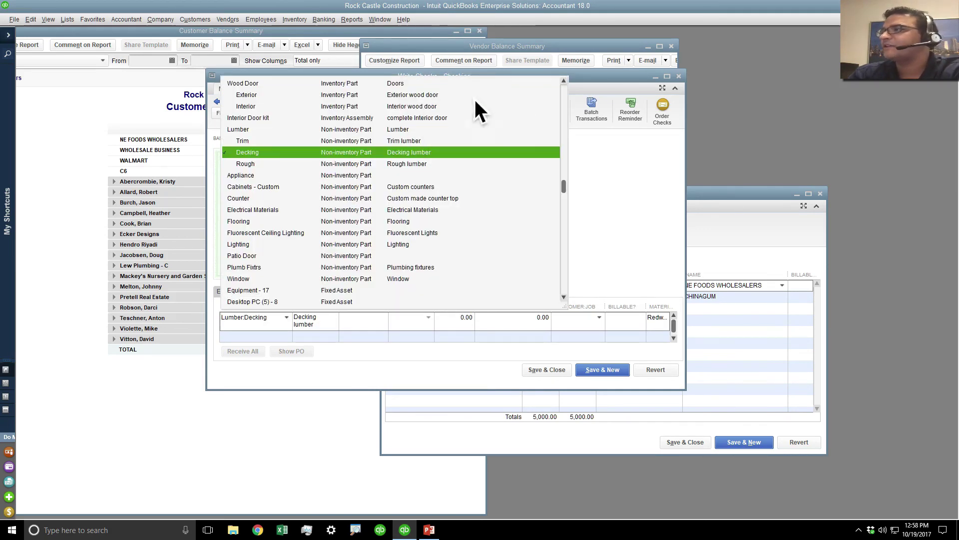
{"action": "left_click", "coordinate": [565, 89]}
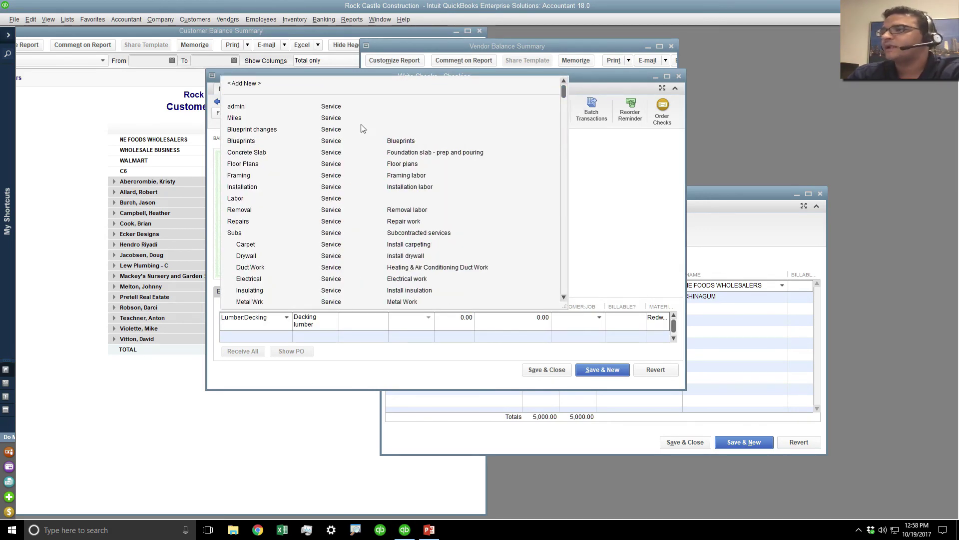
{"action": "left_click", "coordinate": [265, 152]}
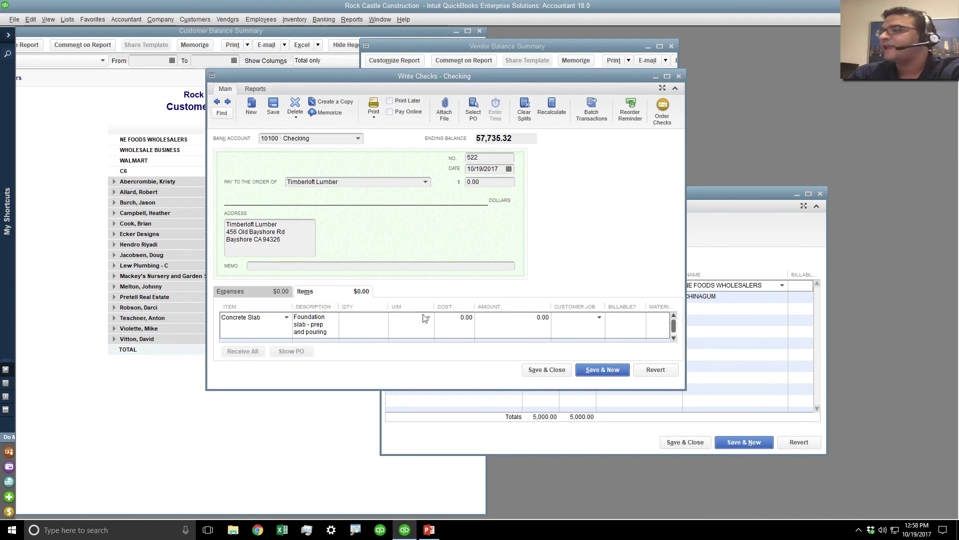
{"action": "left_click", "coordinate": [464, 317]}
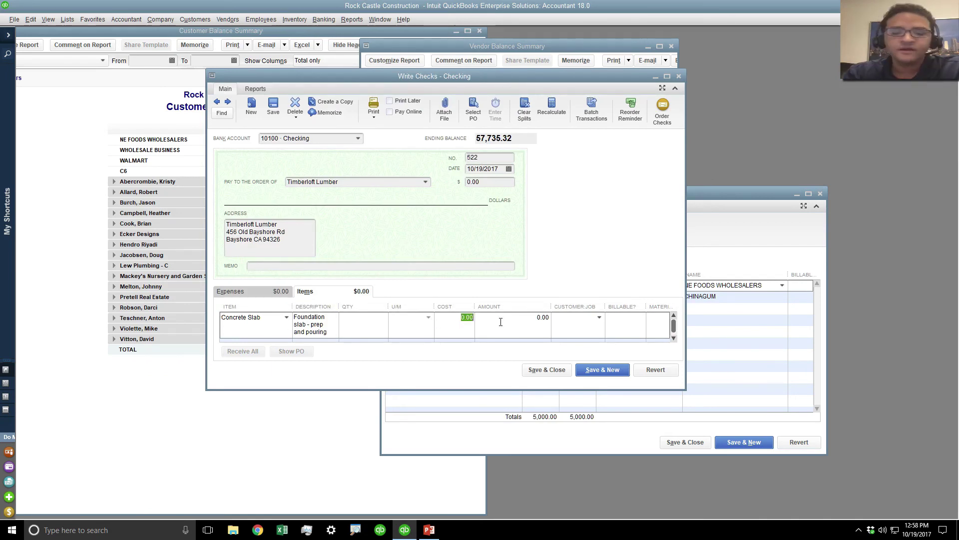
{"action": "type", "text": "10000"}
{"action": "key", "text": "Tab"}
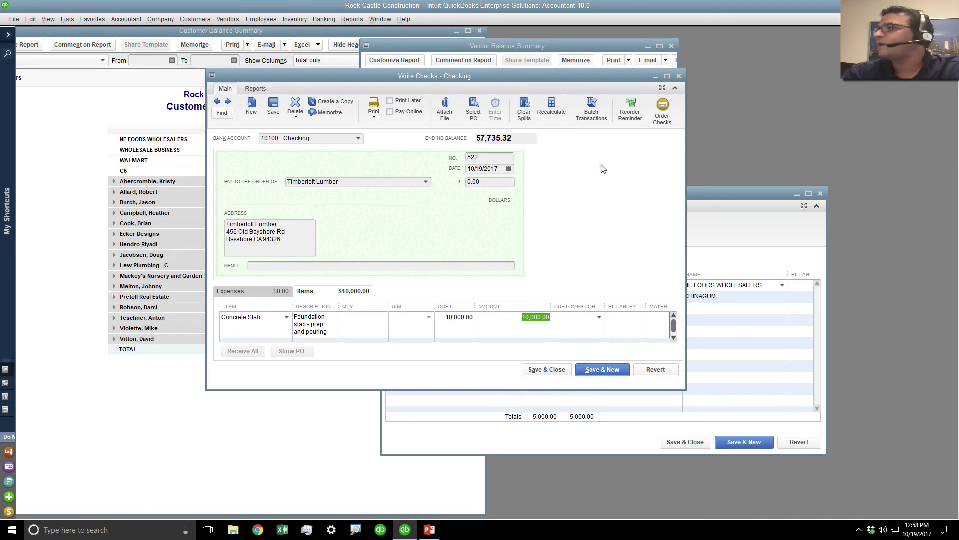
Maximize the check window and add a Framing item line with an amount of -10,000
{"action": "left_click", "coordinate": [667, 76]}
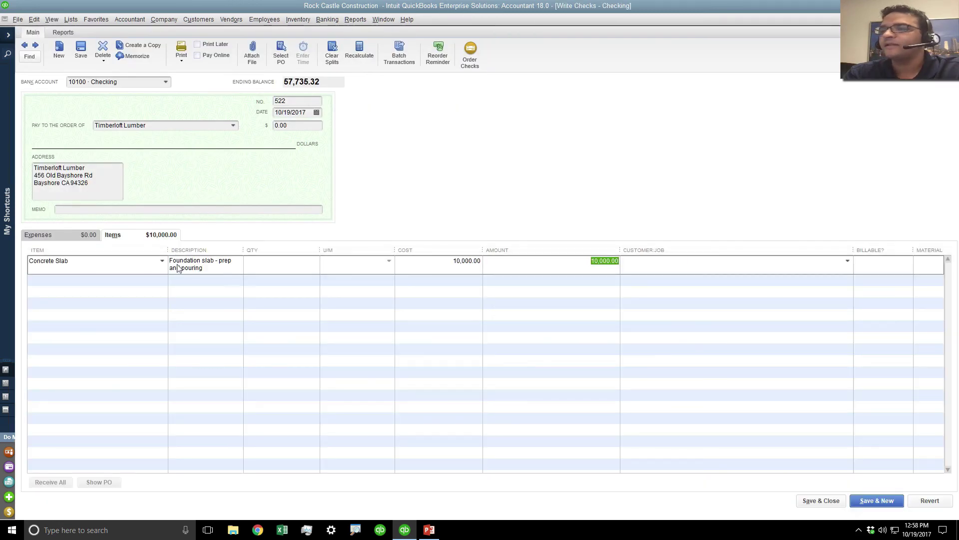
{"action": "left_click", "coordinate": [153, 281]}
{"action": "left_click", "coordinate": [161, 281]}
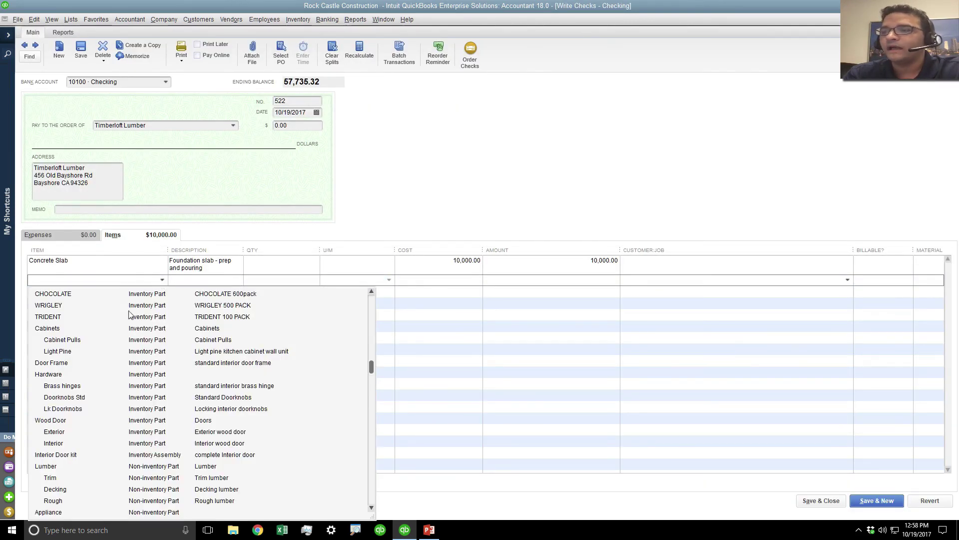
{"action": "scroll", "coordinate": [125, 399], "scroll_direction": "up", "scroll_amount": 10}
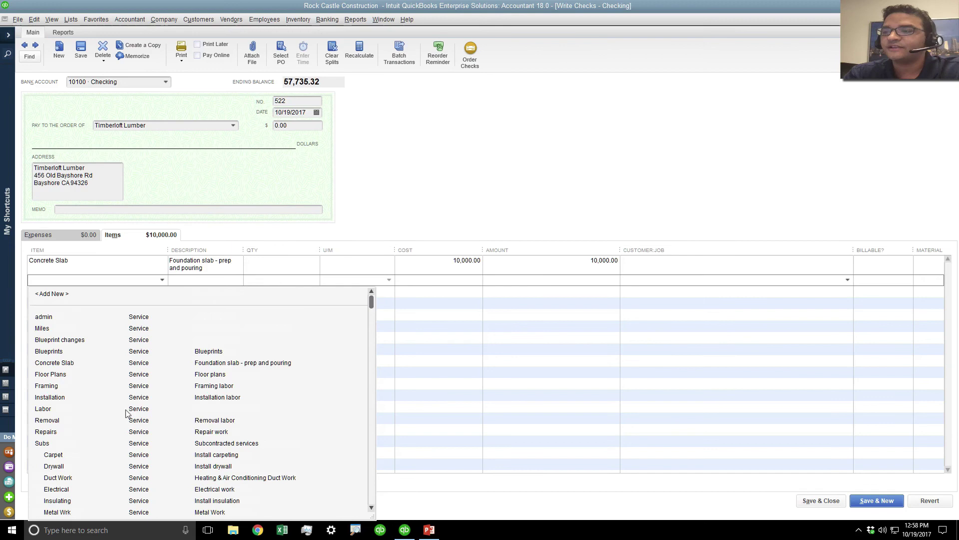
{"action": "left_click", "coordinate": [50, 386]}
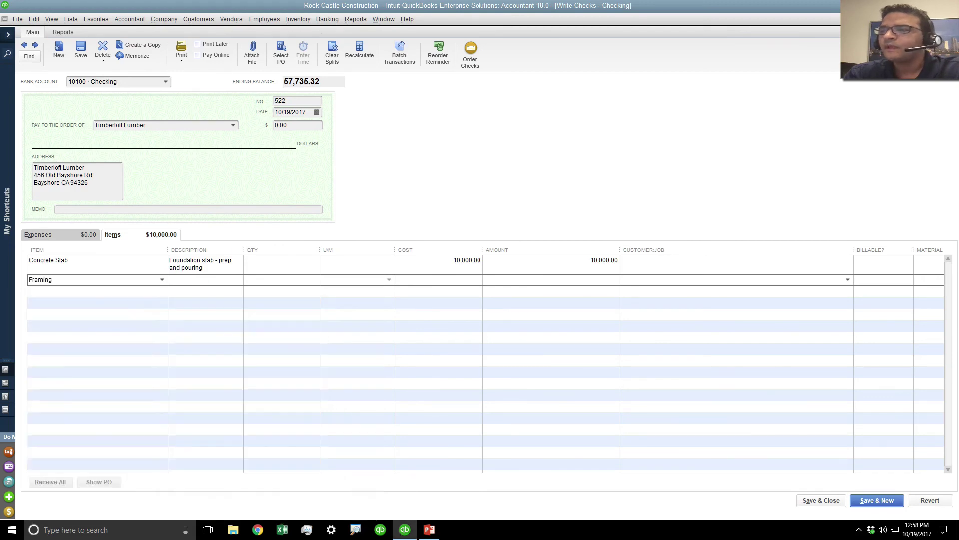
{"action": "left_click", "coordinate": [609, 280]}
{"action": "type", "text": "-10000"}
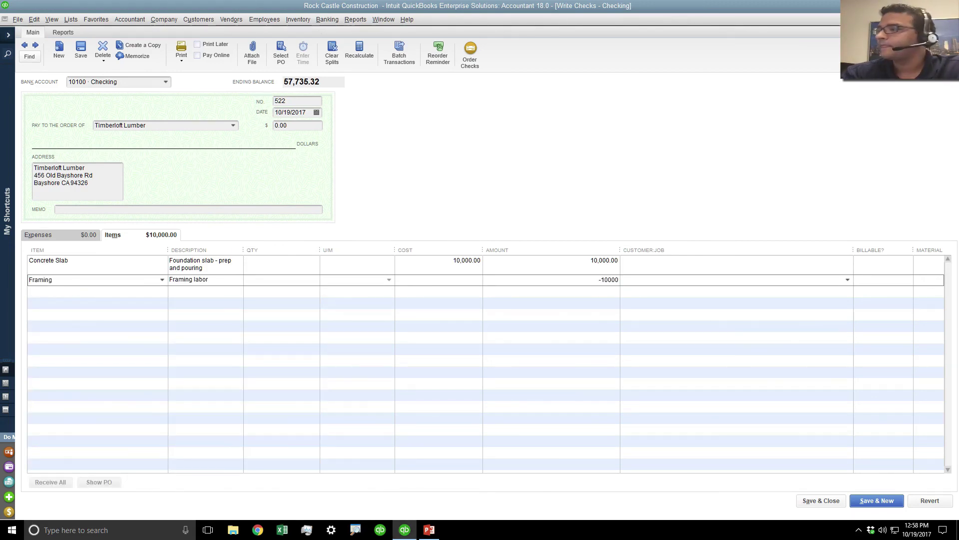
{"action": "key", "text": "Tab"}
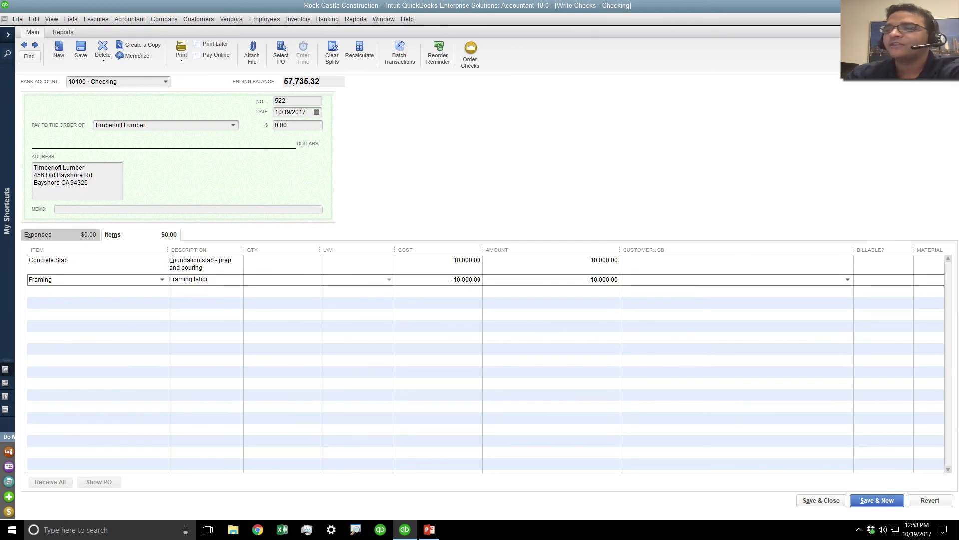
Review the offsetting Concrete Slab and Framing item lines on the check
{"action": "left_click", "coordinate": [108, 261]}
{"action": "left_click", "coordinate": [71, 290]}
{"action": "left_click", "coordinate": [75, 280]}
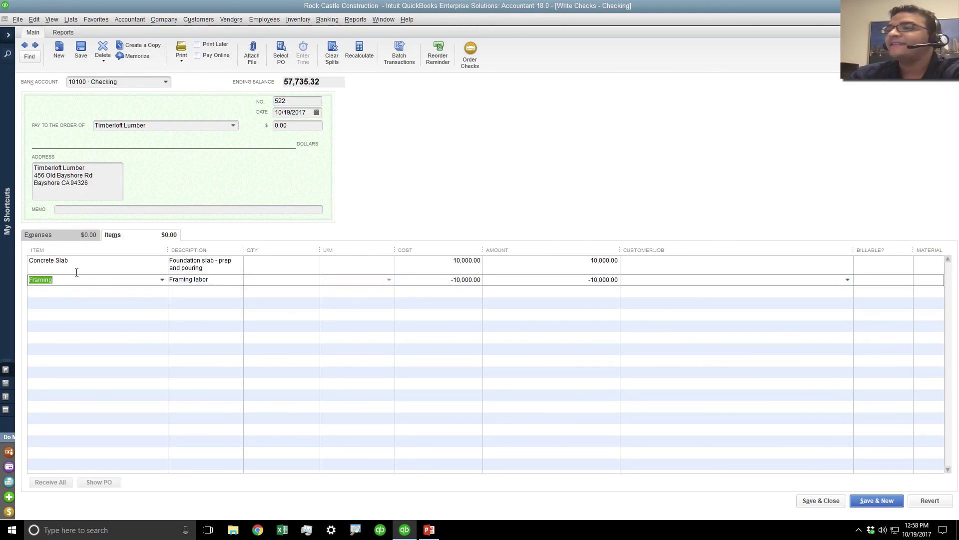
{"action": "left_click", "coordinate": [76, 272]}
{"action": "left_click", "coordinate": [75, 279]}
{"action": "left_click", "coordinate": [71, 272]}
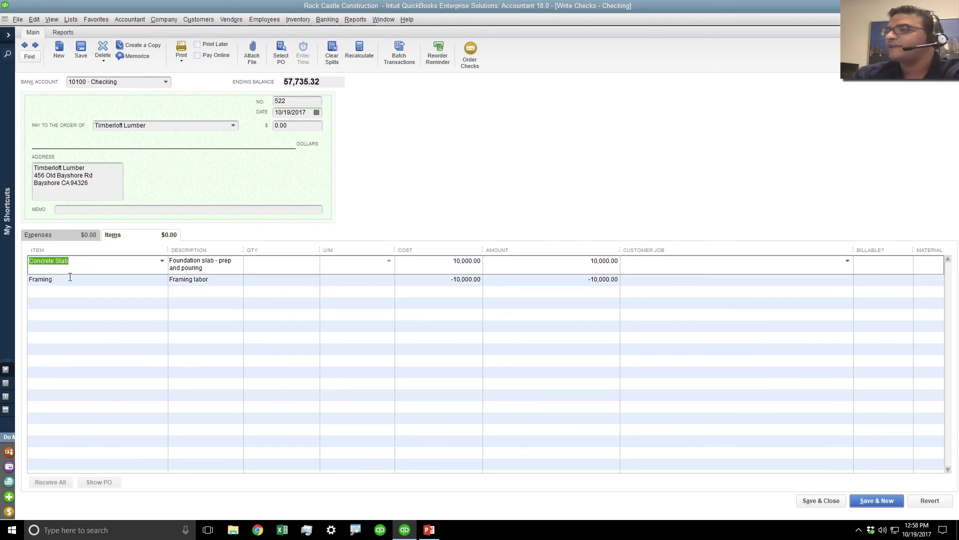
Look up the income account assigned to the Concrete Slab item on the check's first line
{"action": "left_click", "coordinate": [70, 278]}
{"action": "left_click", "coordinate": [70, 266]}
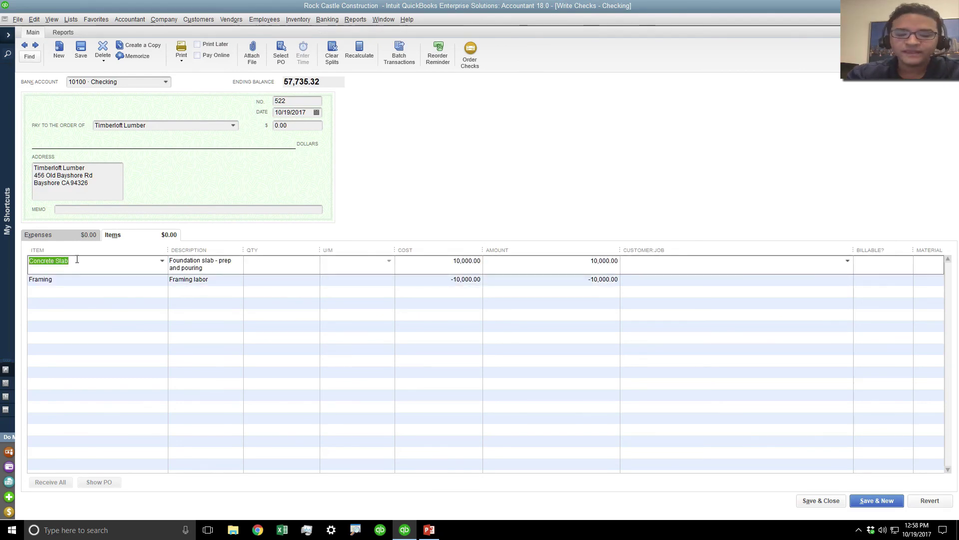
{"action": "key", "text": "ctrl+l"}
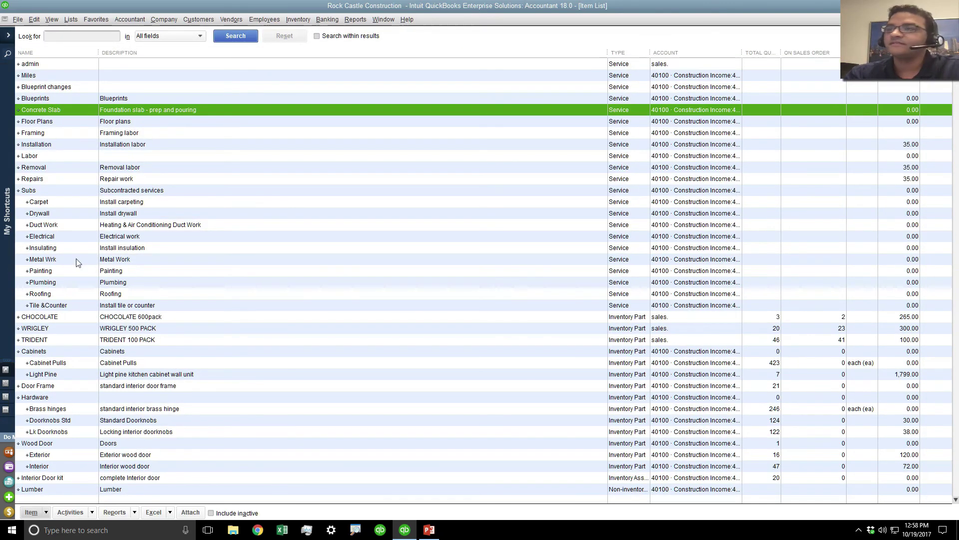
{"action": "key", "text": "ctrl+e"}
{"action": "left_click", "coordinate": [249, 185]}
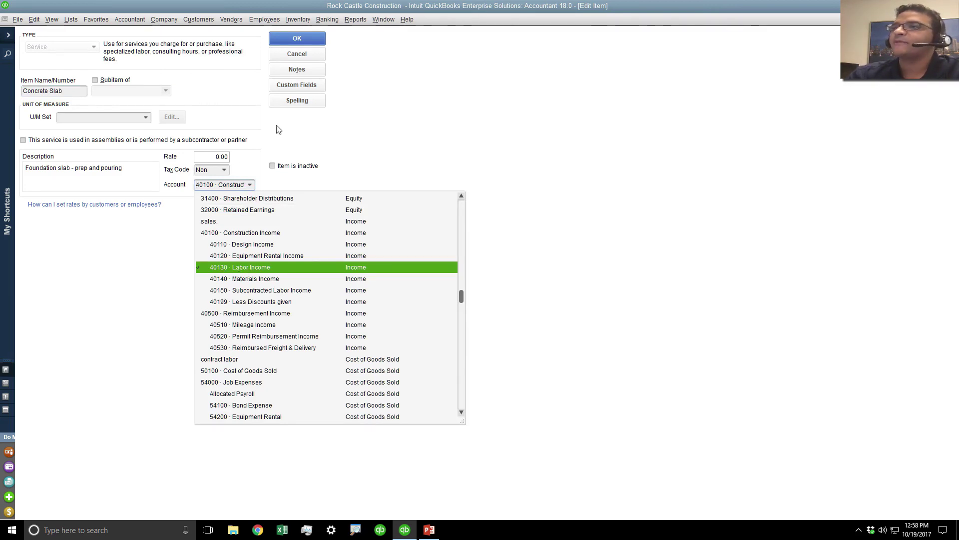
{"action": "left_click", "coordinate": [292, 29]}
{"action": "left_click", "coordinate": [286, 37]}
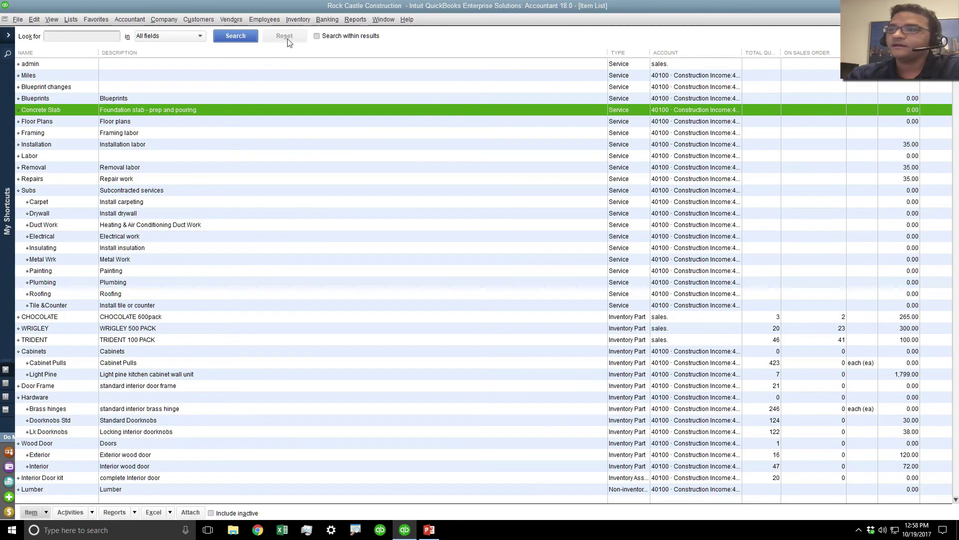
{"action": "key", "text": "Escape"}
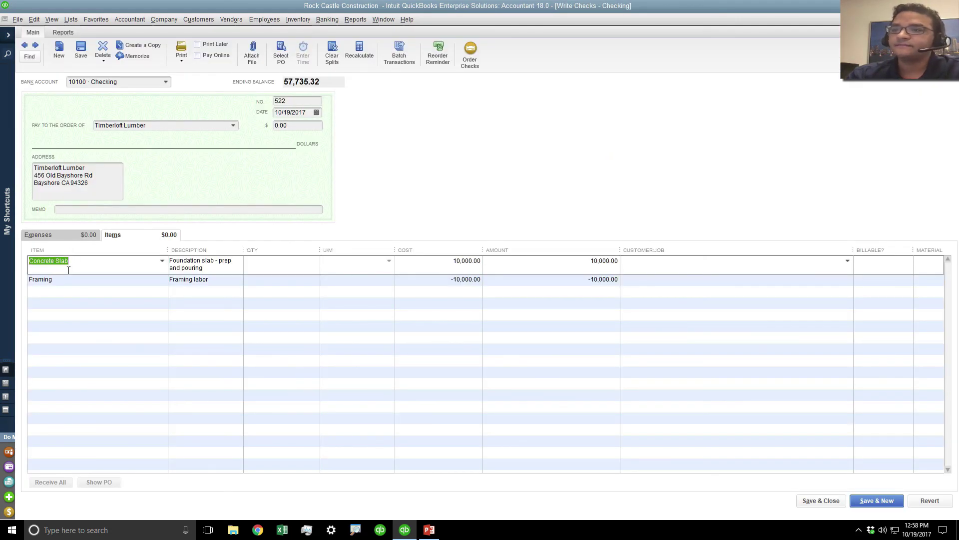
Change the Framing item's income account to 40510 Mileage Income, updating existing transactions as well
{"action": "left_click", "coordinate": [69, 279]}
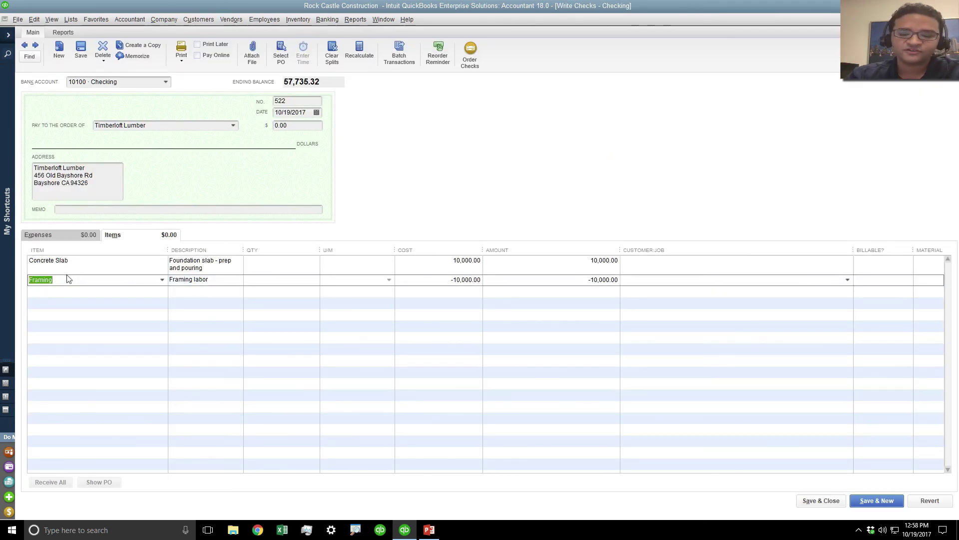
{"action": "key", "text": "ctrl+l"}
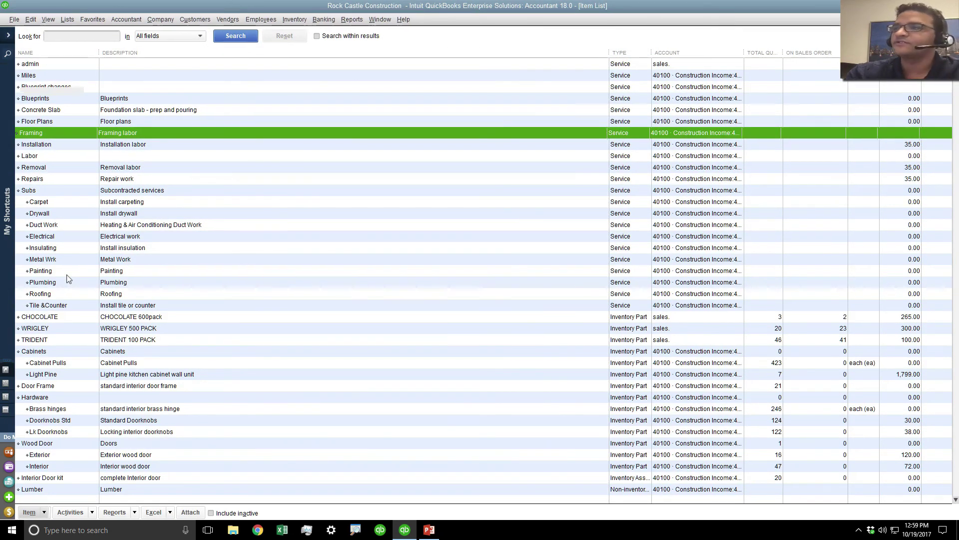
{"action": "key", "text": "ctrl+e"}
{"action": "left_click", "coordinate": [250, 185]}
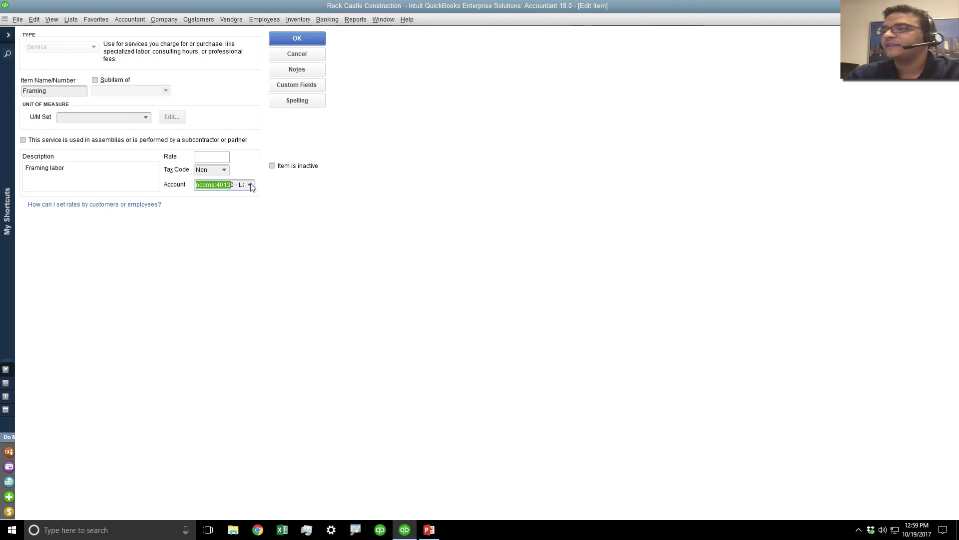
{"action": "left_click", "coordinate": [250, 185]}
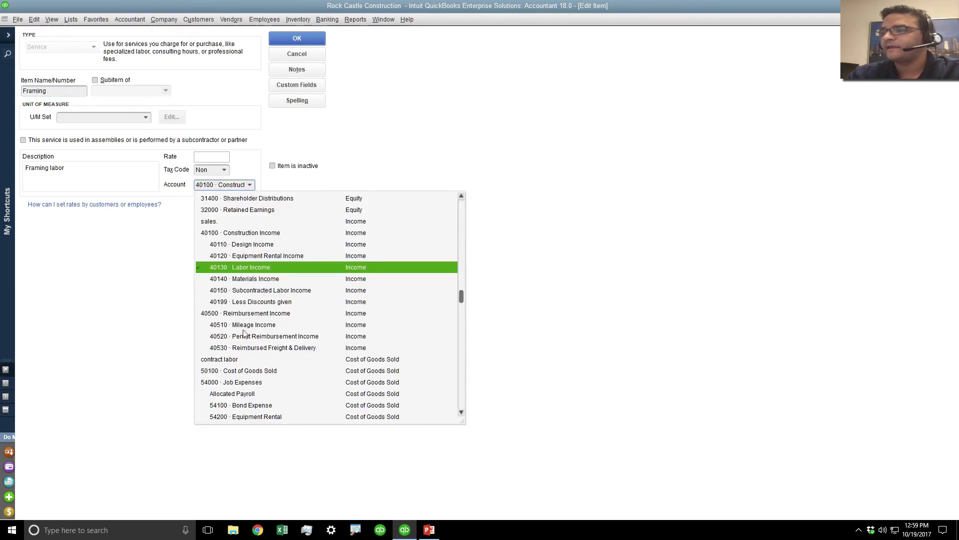
{"action": "left_click", "coordinate": [247, 326]}
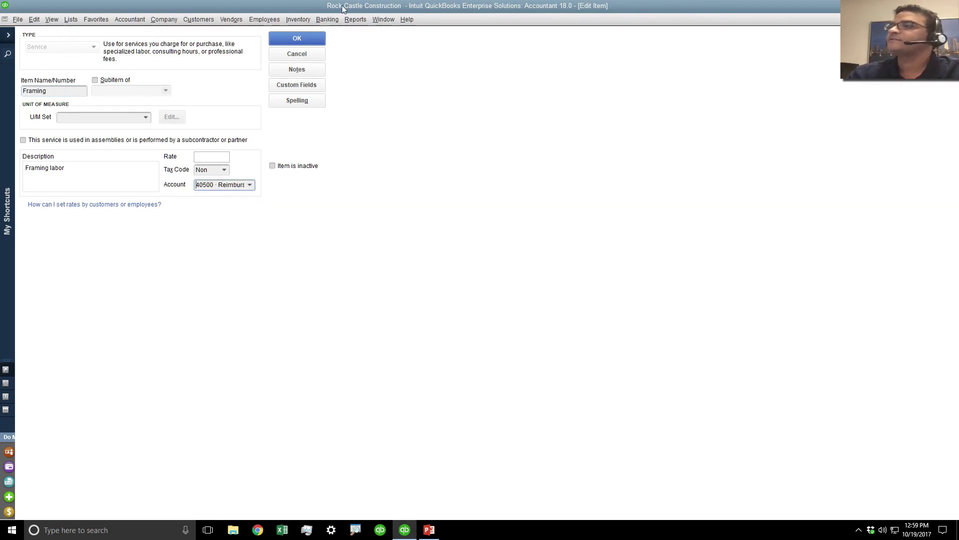
{"action": "left_click", "coordinate": [299, 36]}
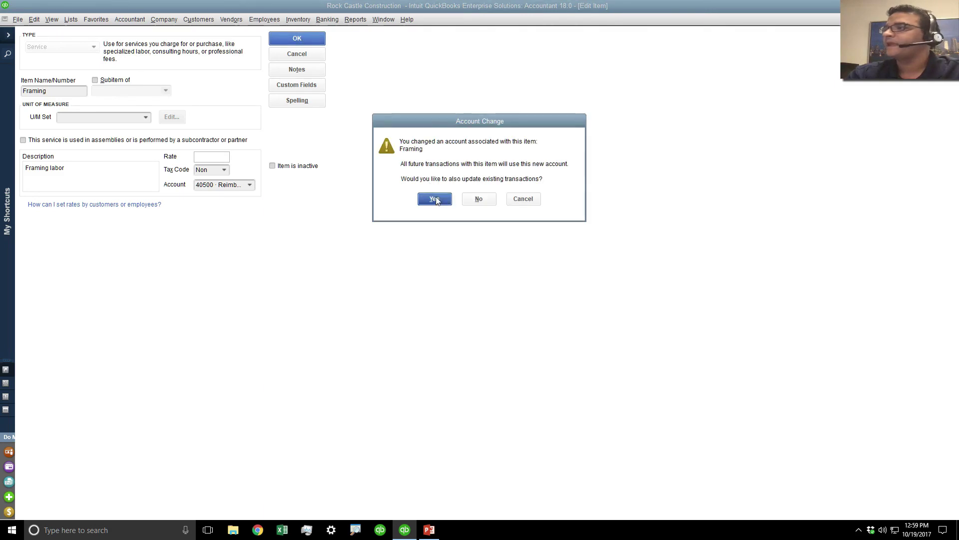
{"action": "left_click", "coordinate": [435, 199]}
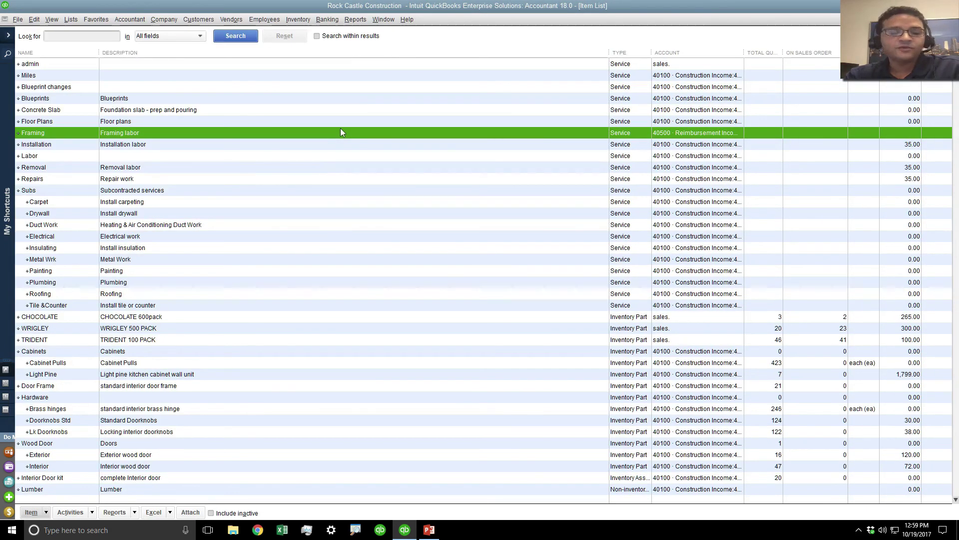
{"action": "key", "text": "Escape"}
Save the check with its offsetting Concrete Slab and Framing lines, recording the changes
{"action": "left_click", "coordinate": [113, 260]}
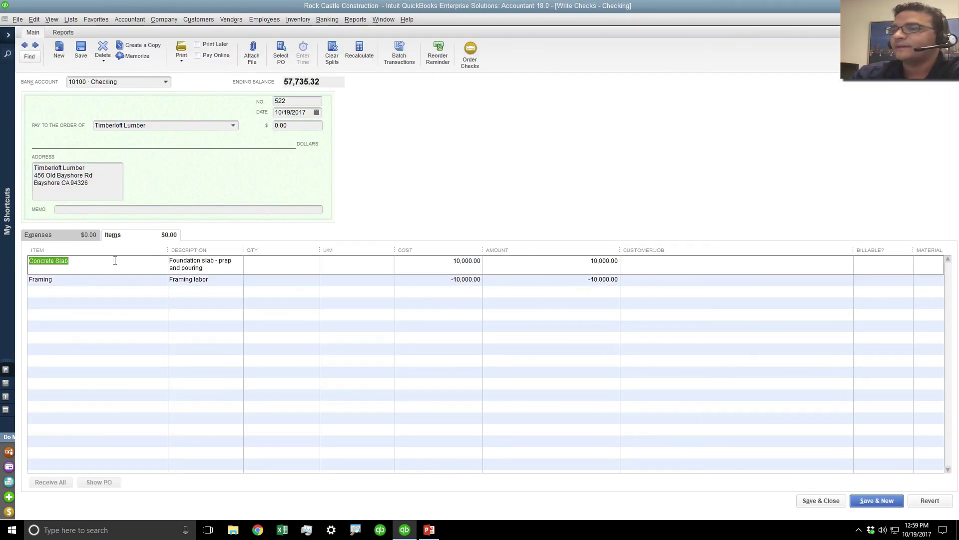
{"action": "left_click", "coordinate": [98, 279]}
{"action": "left_click", "coordinate": [96, 270]}
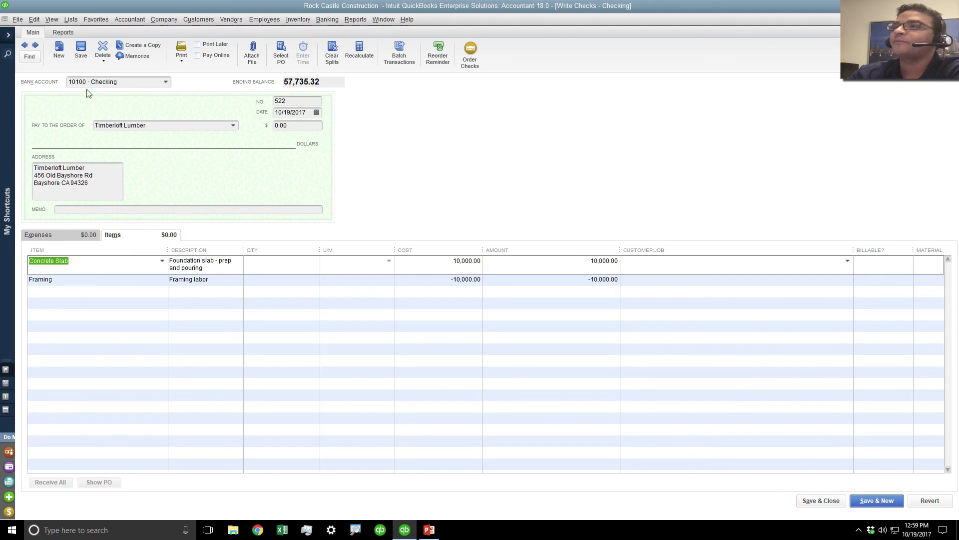
{"action": "left_click", "coordinate": [83, 49]}
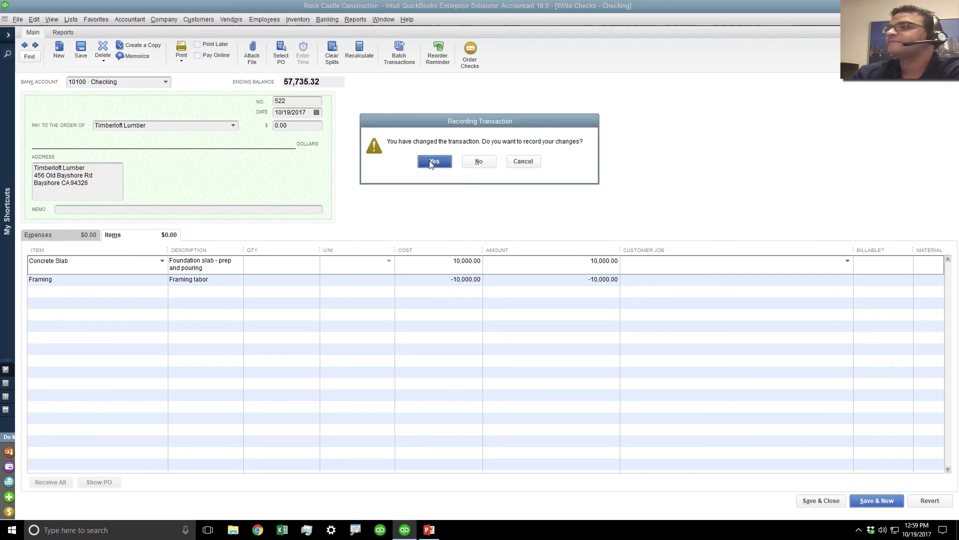
{"action": "left_click", "coordinate": [432, 160]}
Run a Profit & Loss report for Today and examine the Mileage Income and Labor Income amounts
{"action": "left_click", "coordinate": [355, 19]}
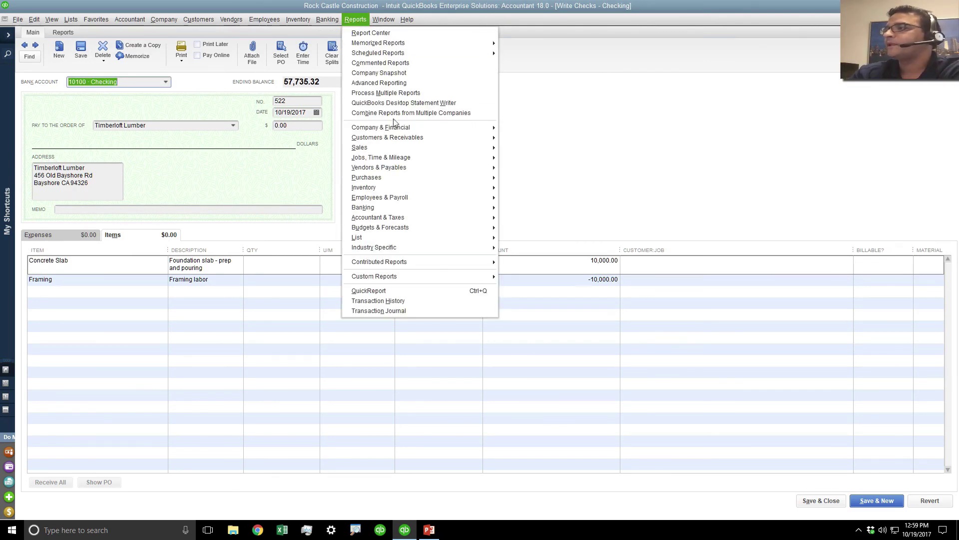
{"action": "mouse_move", "coordinate": [395, 127]}
{"action": "left_click", "coordinate": [559, 128]}
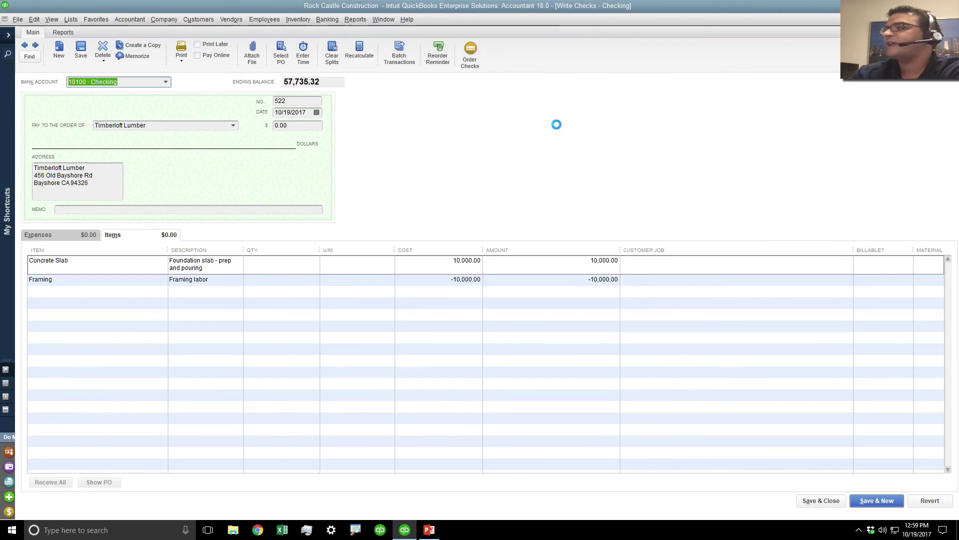
{"action": "left_click", "coordinate": [137, 49]}
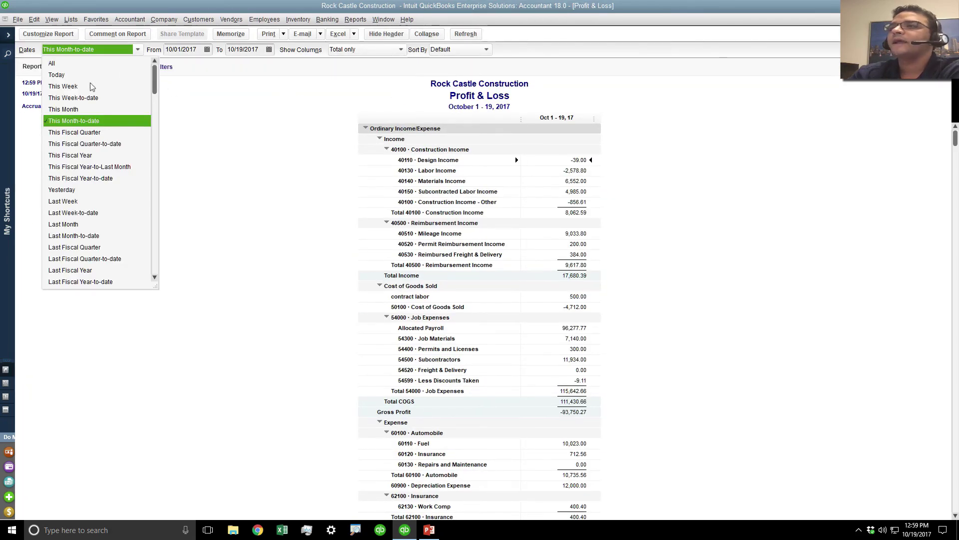
{"action": "left_click", "coordinate": [77, 74]}
{"action": "left_click", "coordinate": [591, 190]}
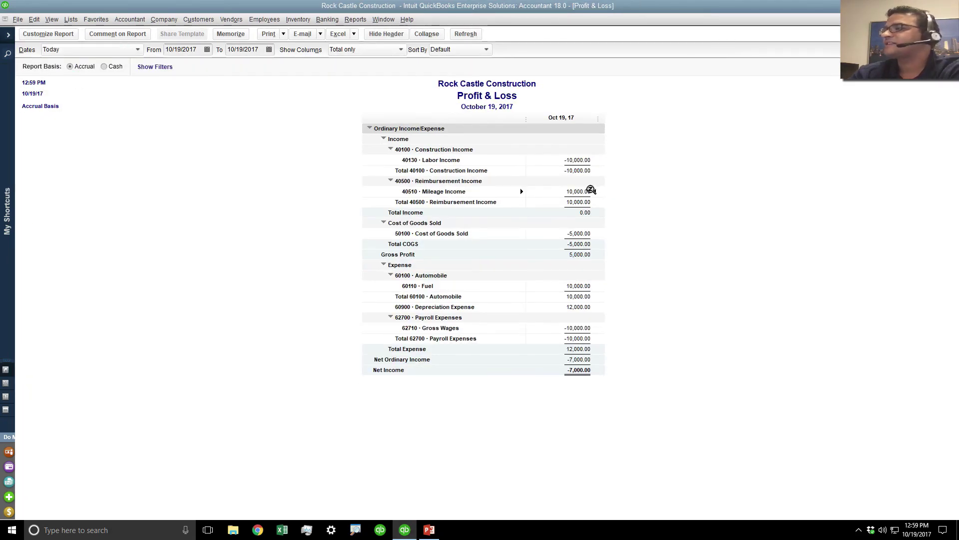
{"action": "left_click", "coordinate": [587, 157]}
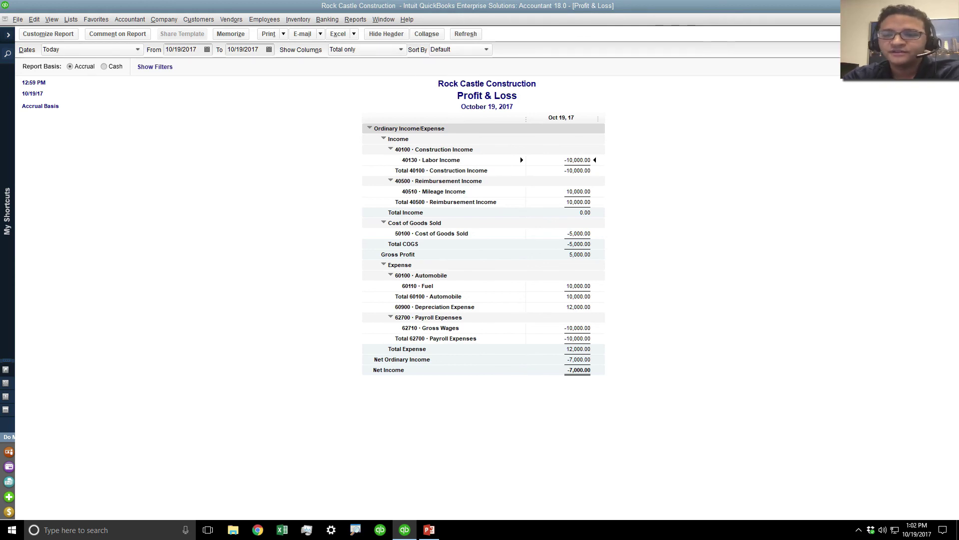
Switch to the Journal Entries & Zero-Net Transactions presentation in PowerPoint
{"action": "left_click", "coordinate": [430, 531]}
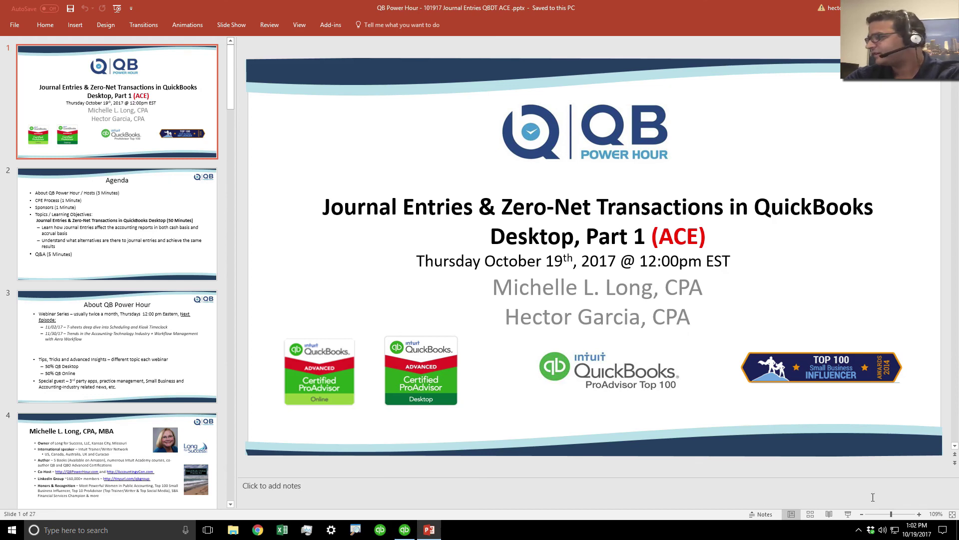